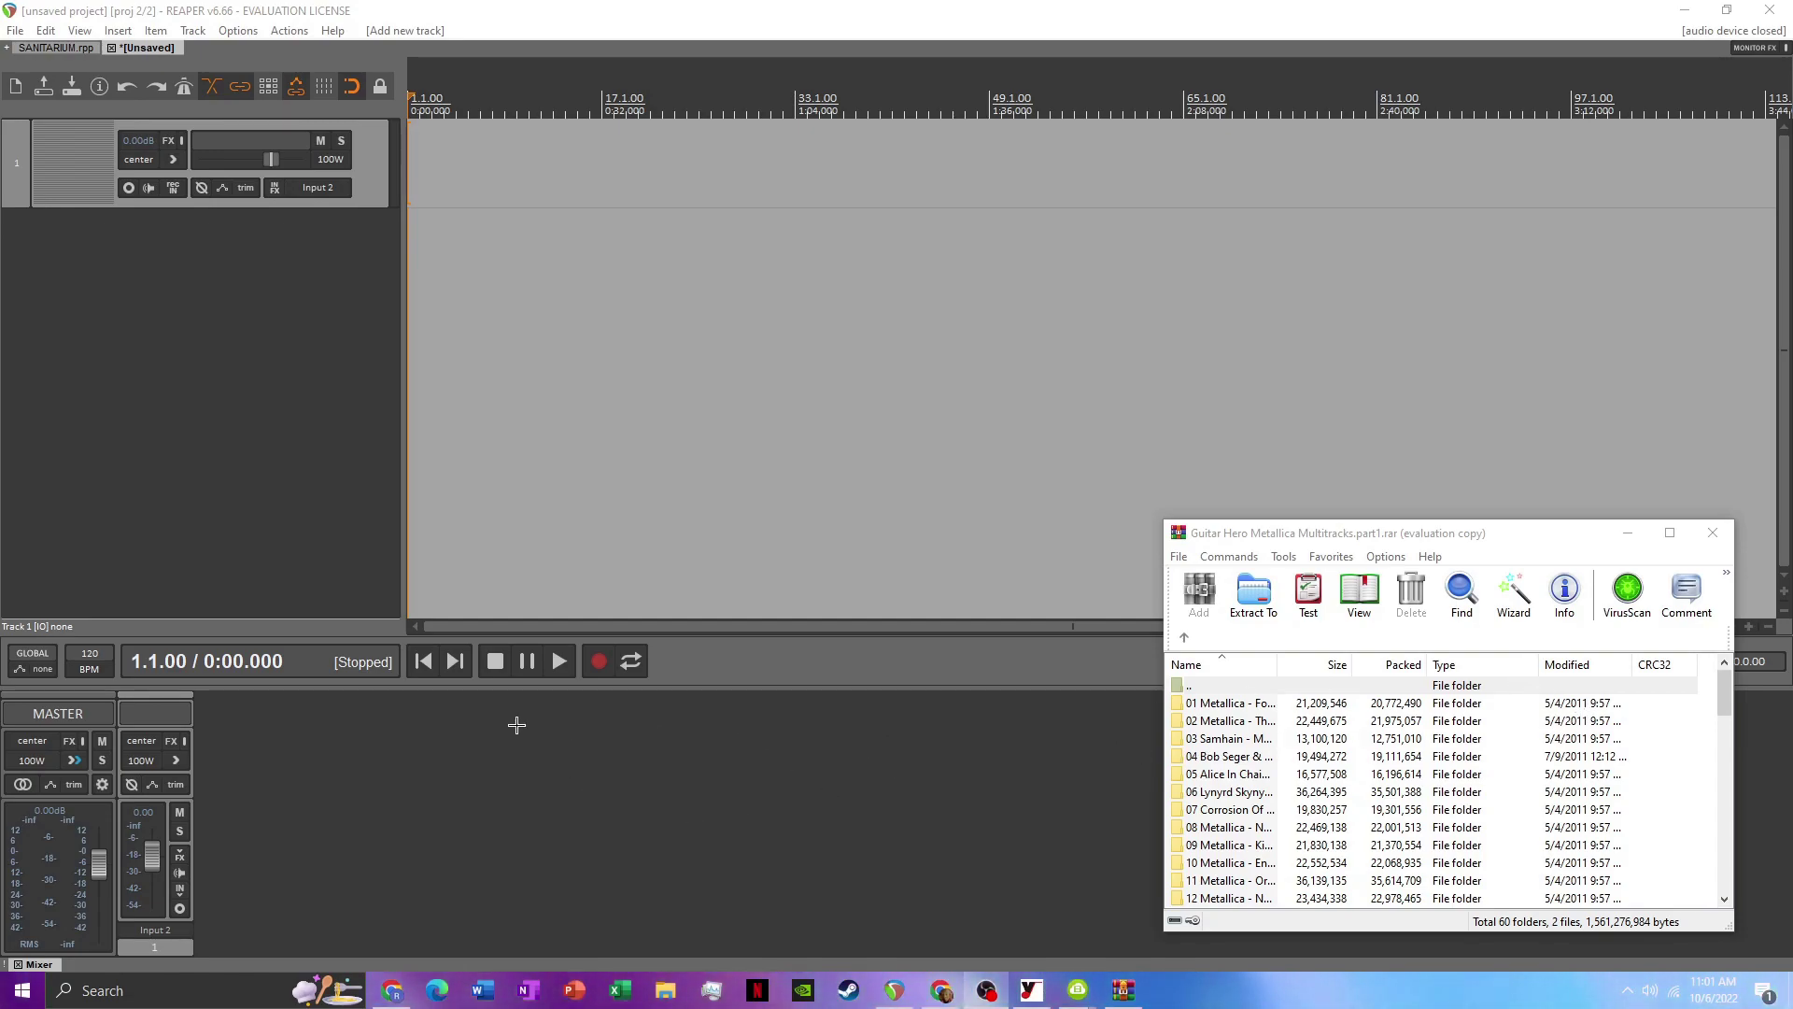
Open the 20 Metallica - Fuel folder in the archive window
{"action": "scroll", "coordinate": [1275, 738], "scroll_direction": "down", "scroll_amount": 3}
{"action": "mouse_move", "coordinate": [1447, 539]}
{"action": "left_mouse_down"}
{"action": "mouse_move", "coordinate": [1424, 526]}
{"action": "mouse_move", "coordinate": [1472, 530]}
{"action": "mouse_move", "coordinate": [1480, 553]}
{"action": "left_mouse_up"}
{"action": "scroll", "coordinate": [1318, 734], "scroll_direction": "down", "scroll_amount": 1}
{"action": "scroll", "coordinate": [1318, 734], "scroll_direction": "down", "scroll_amount": 2}
{"action": "scroll", "coordinate": [1308, 785], "scroll_direction": "up", "scroll_amount": 3}
{"action": "key", "text": "Home"}
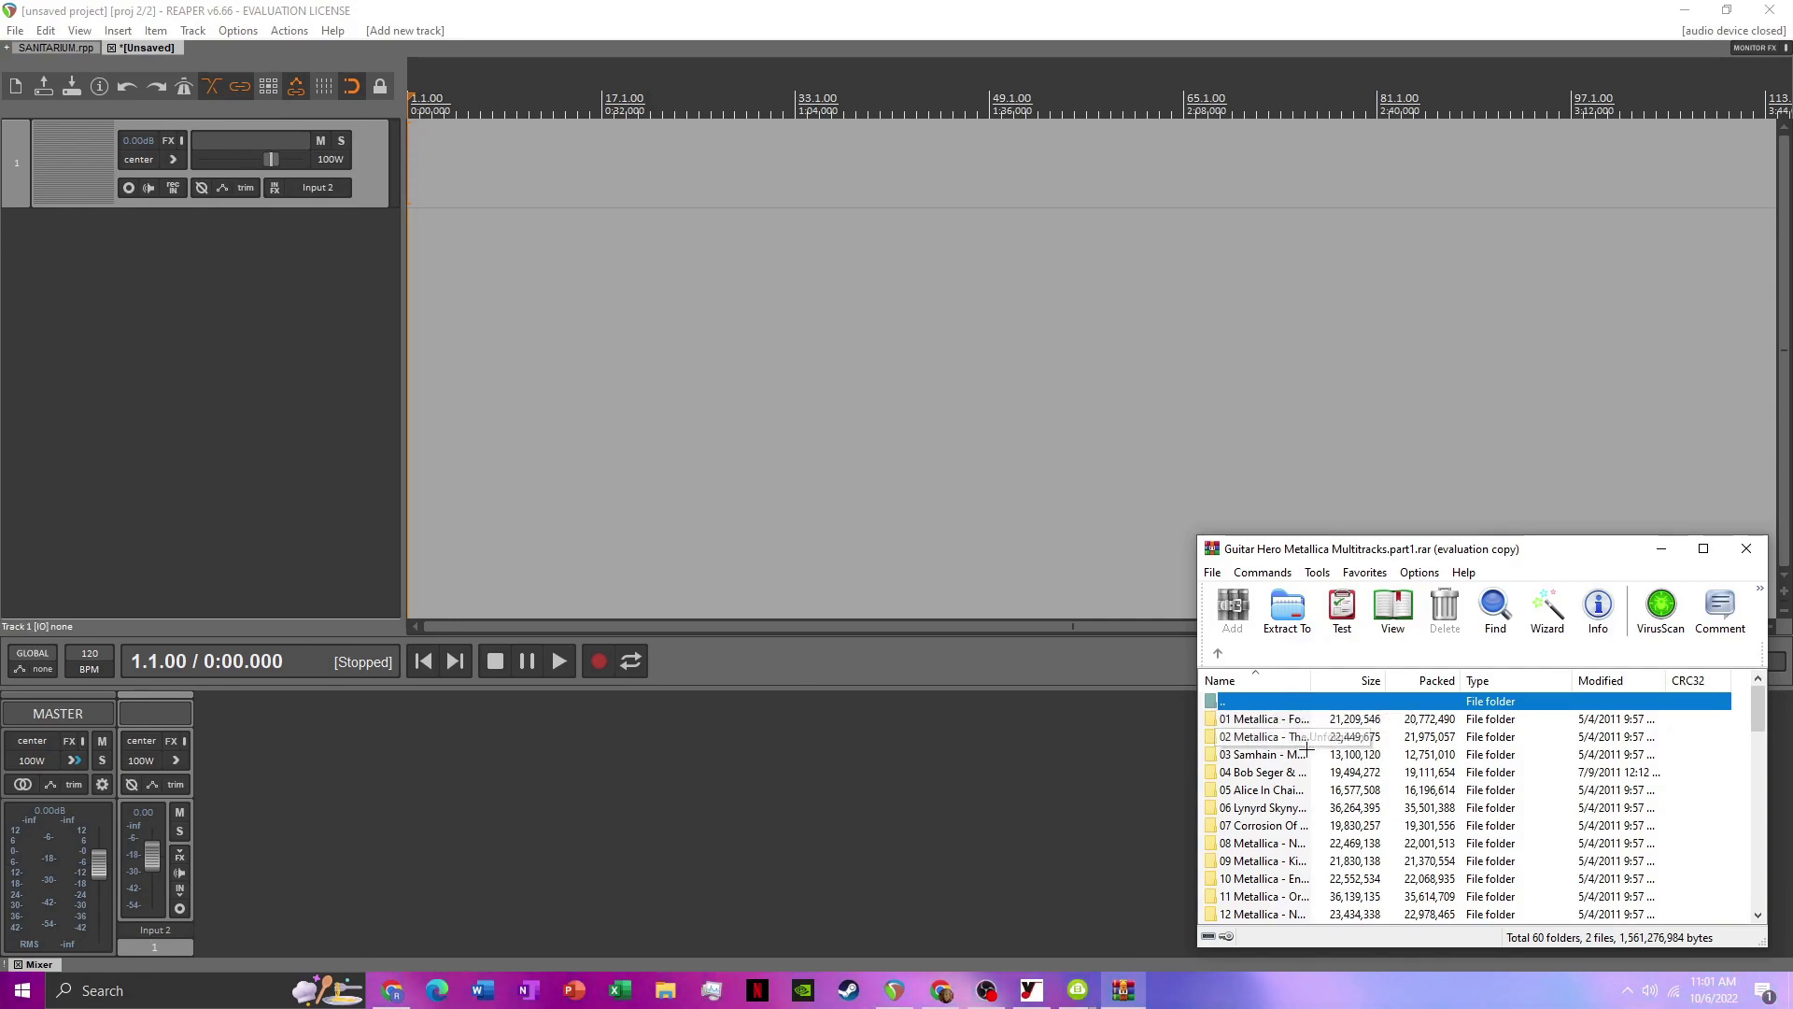
{"action": "scroll", "coordinate": [1306, 747], "scroll_direction": "down", "scroll_amount": 4}
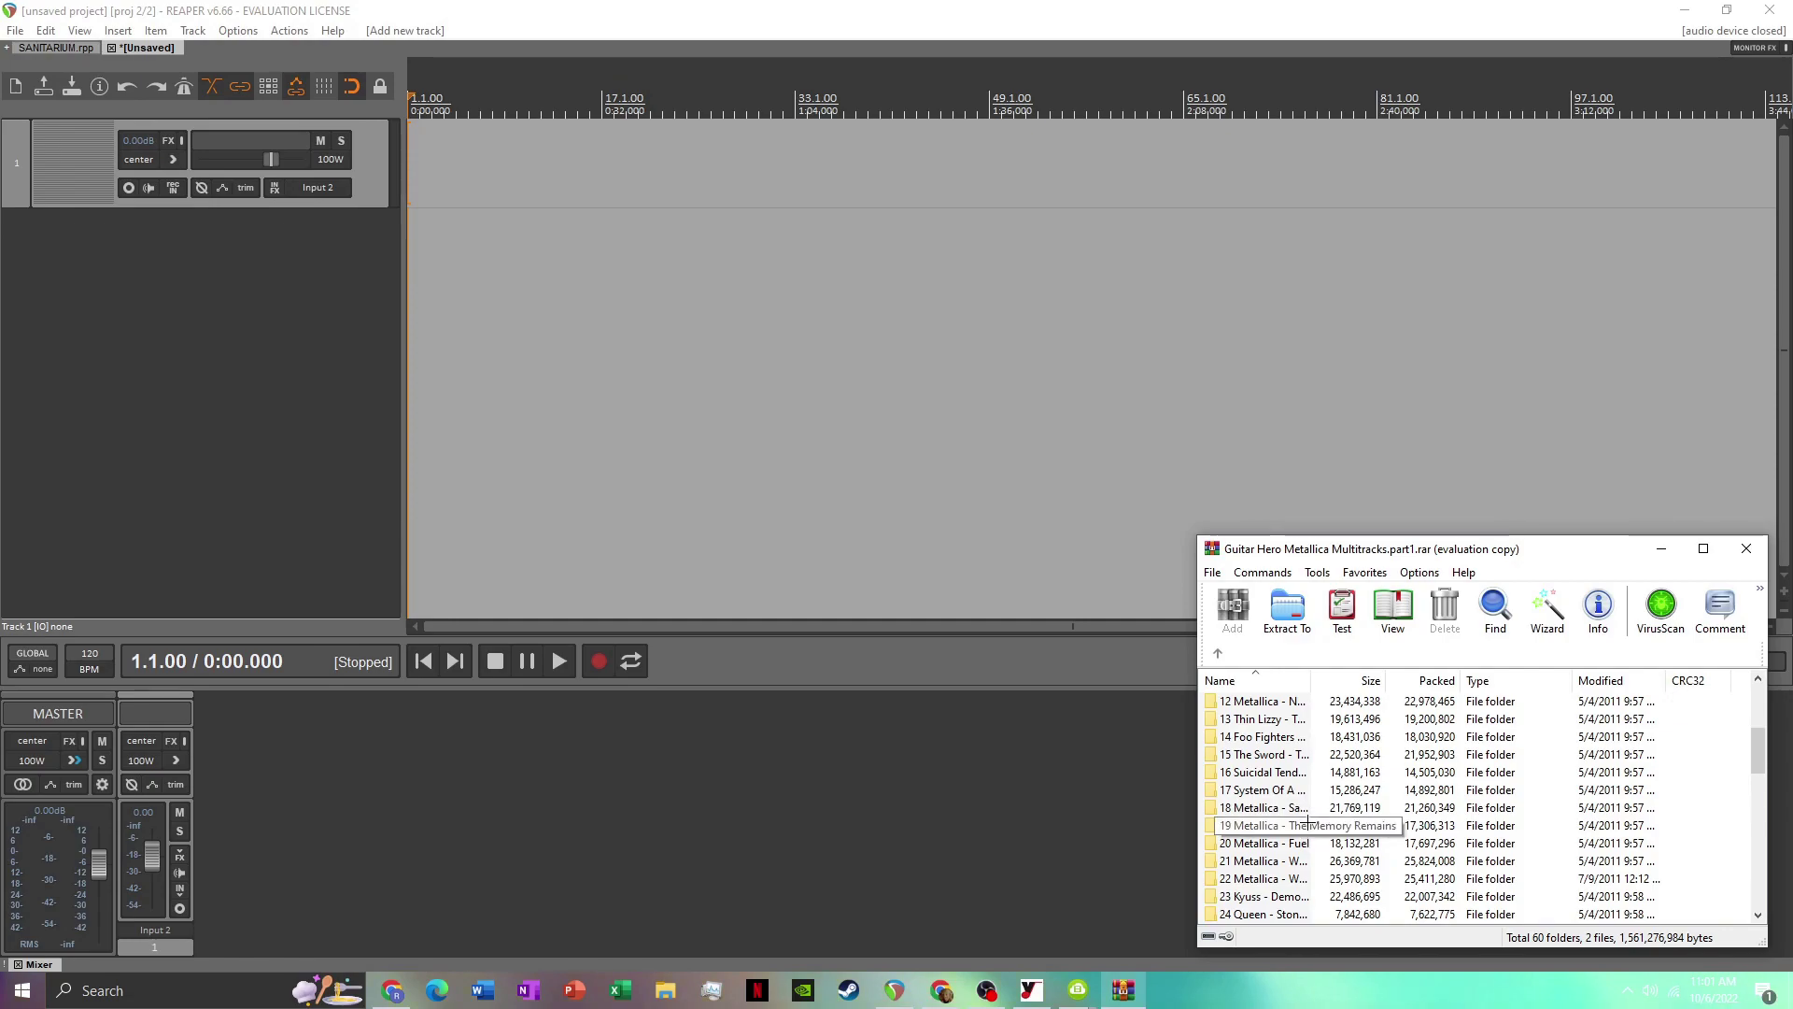
{"action": "double_click", "coordinate": [1308, 841]}
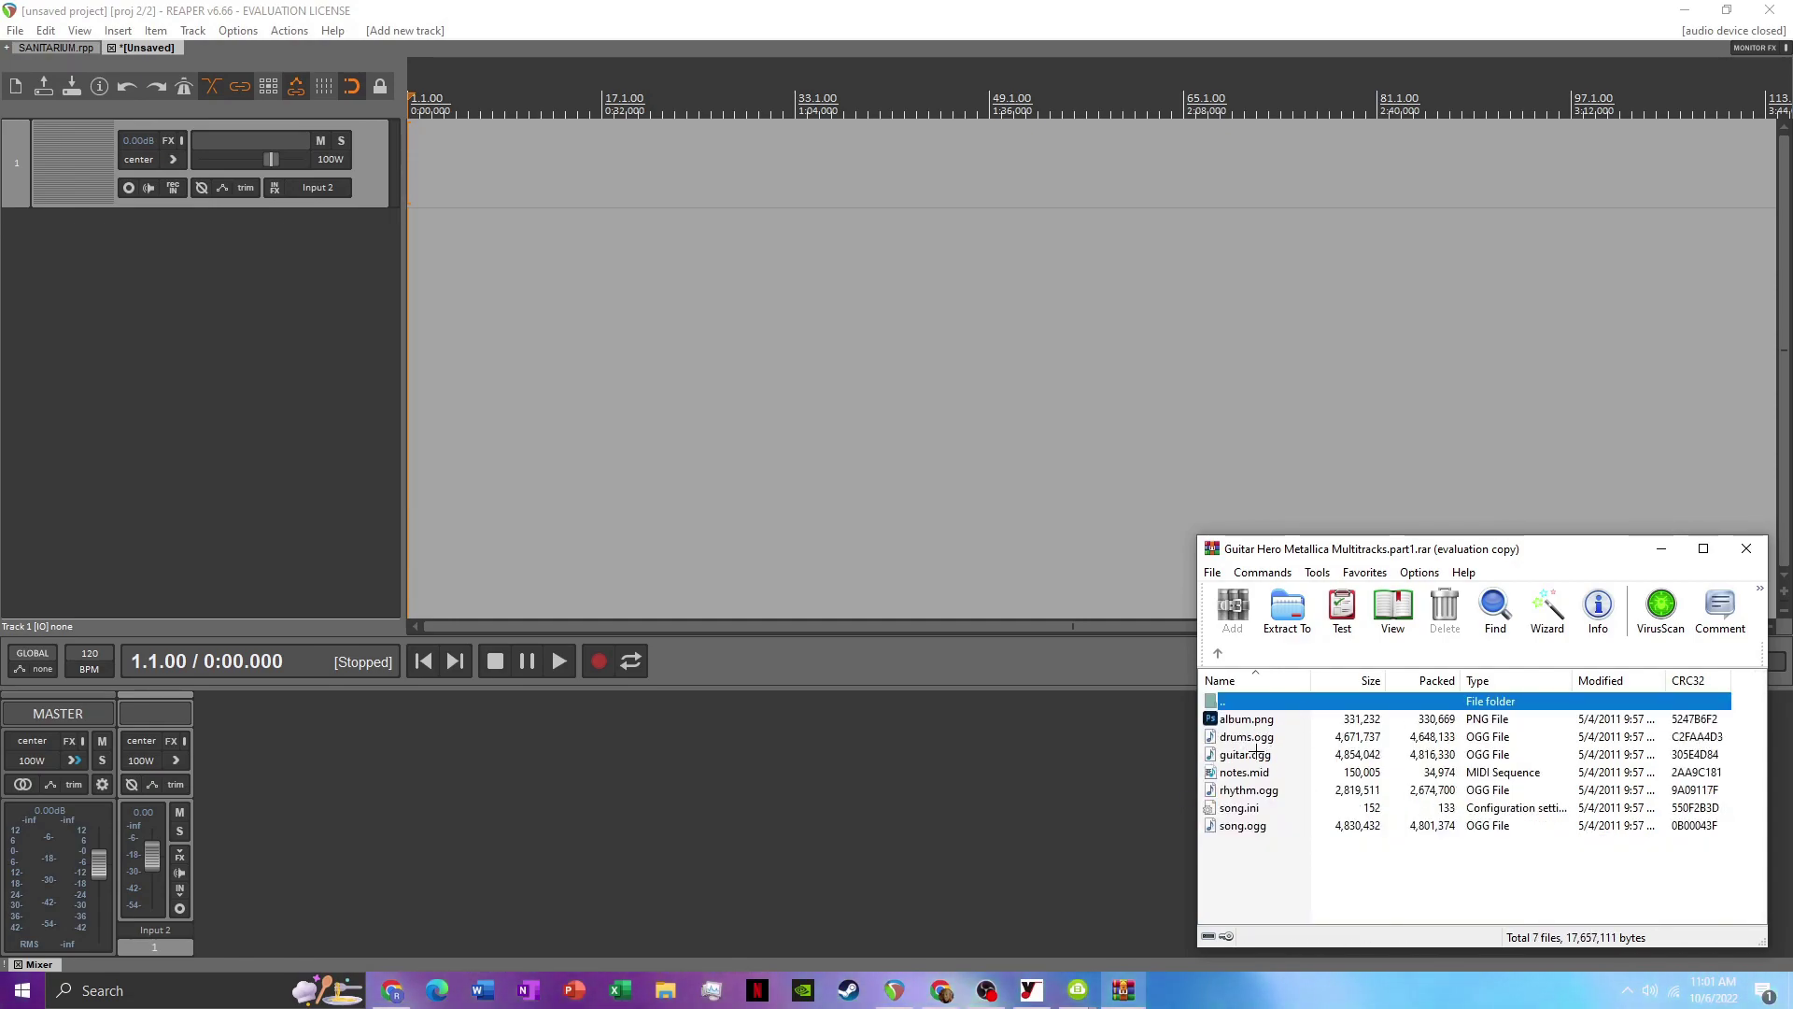
Drag guitar.ogg from the archive onto REAPER's track 1 as a new item
{"action": "left_click_drag", "start_coordinate": [1245, 754], "coordinate": [411, 158]}
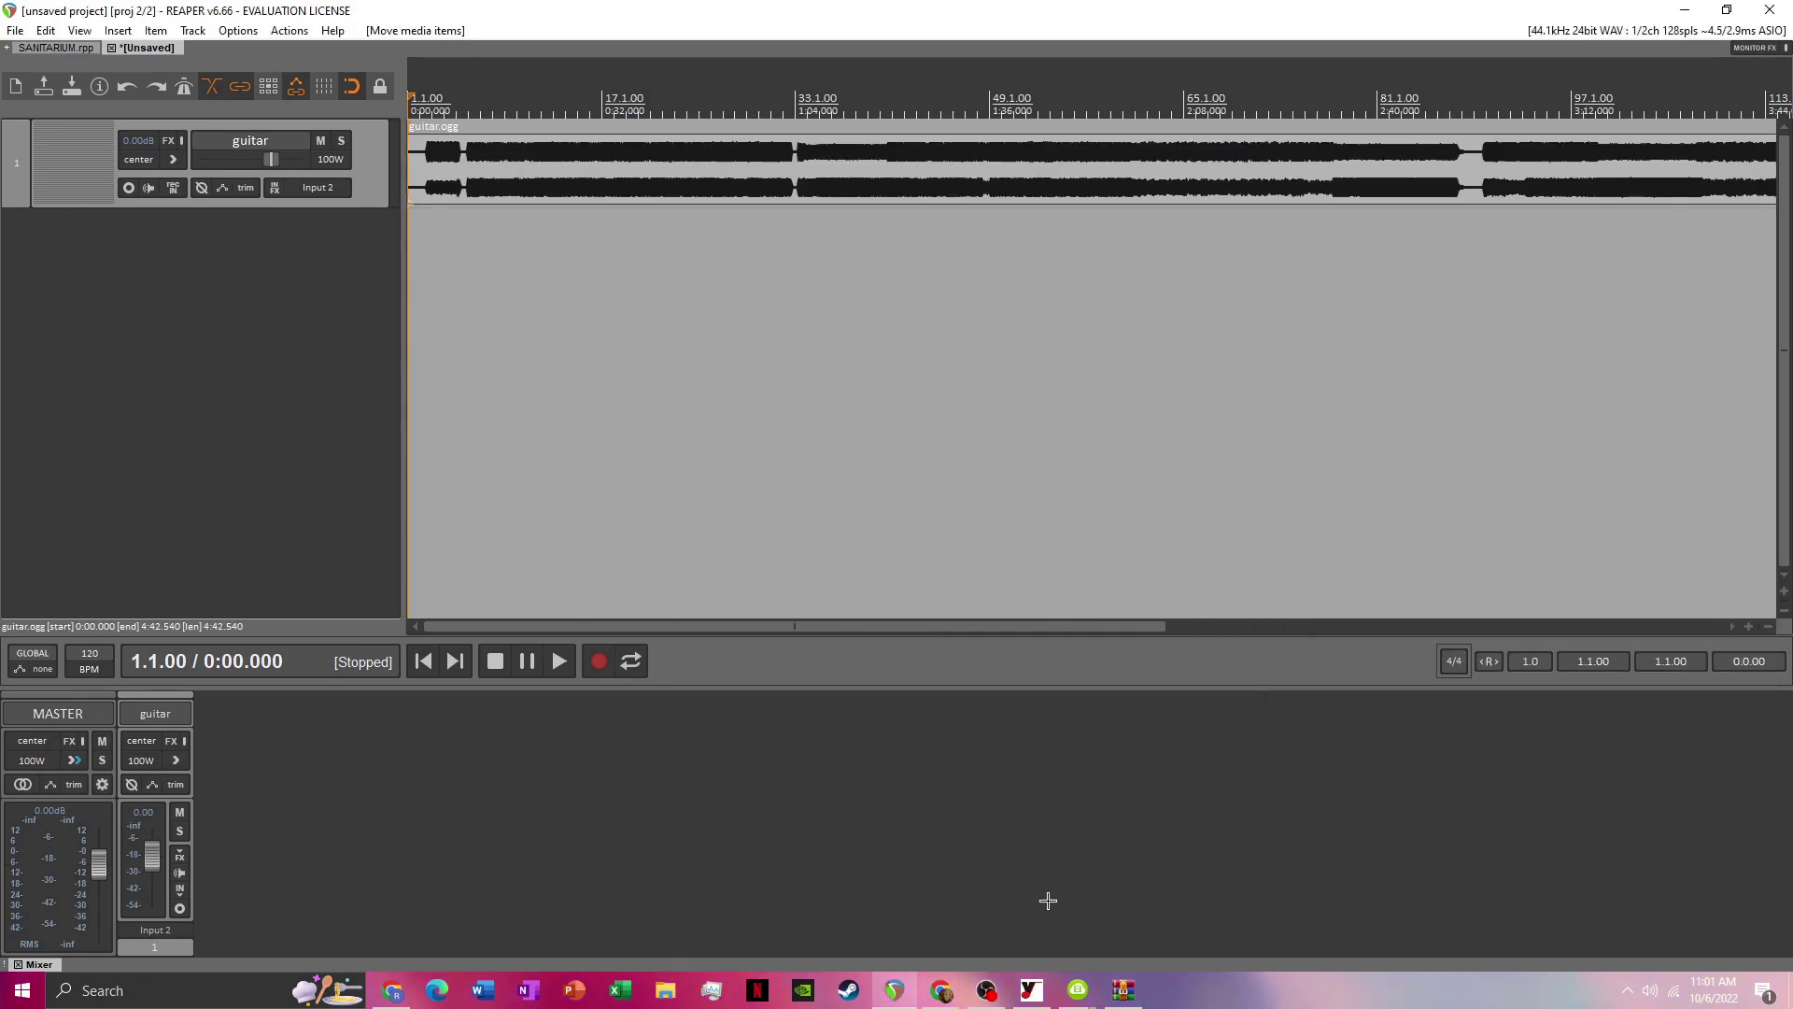
{"action": "left_click", "coordinate": [1124, 991]}
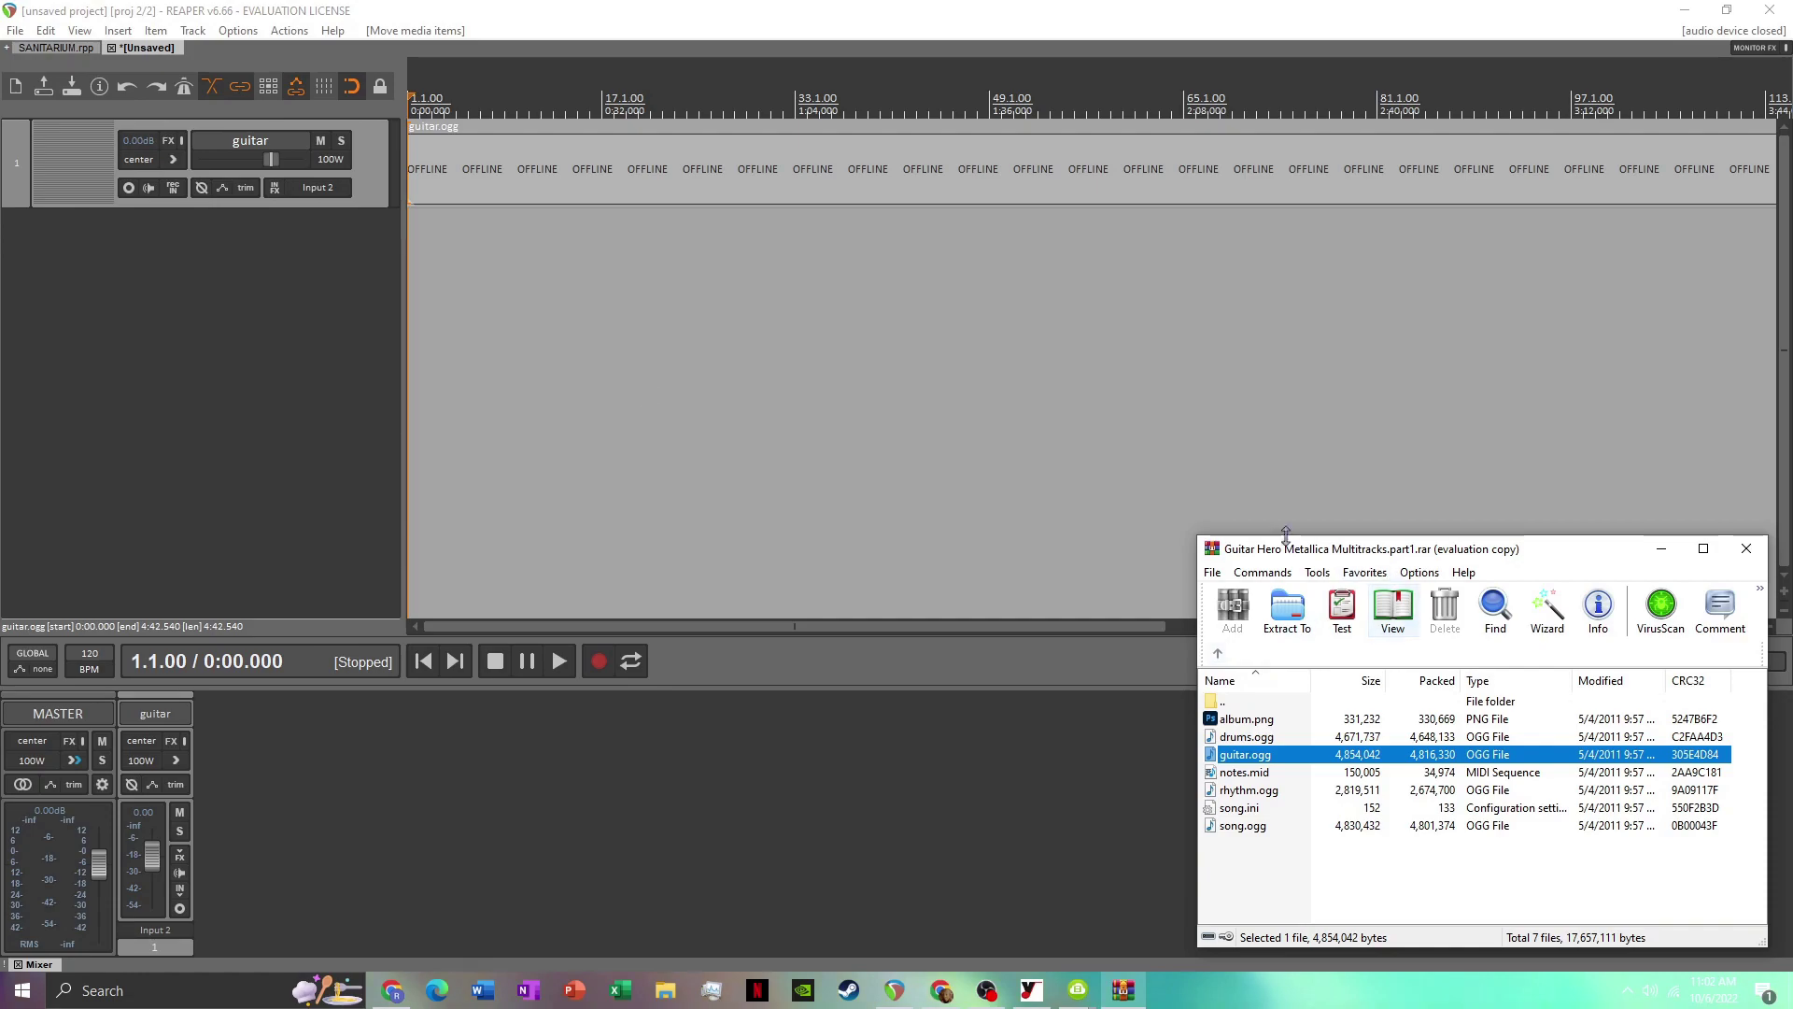
{"action": "left_click", "coordinate": [336, 284]}
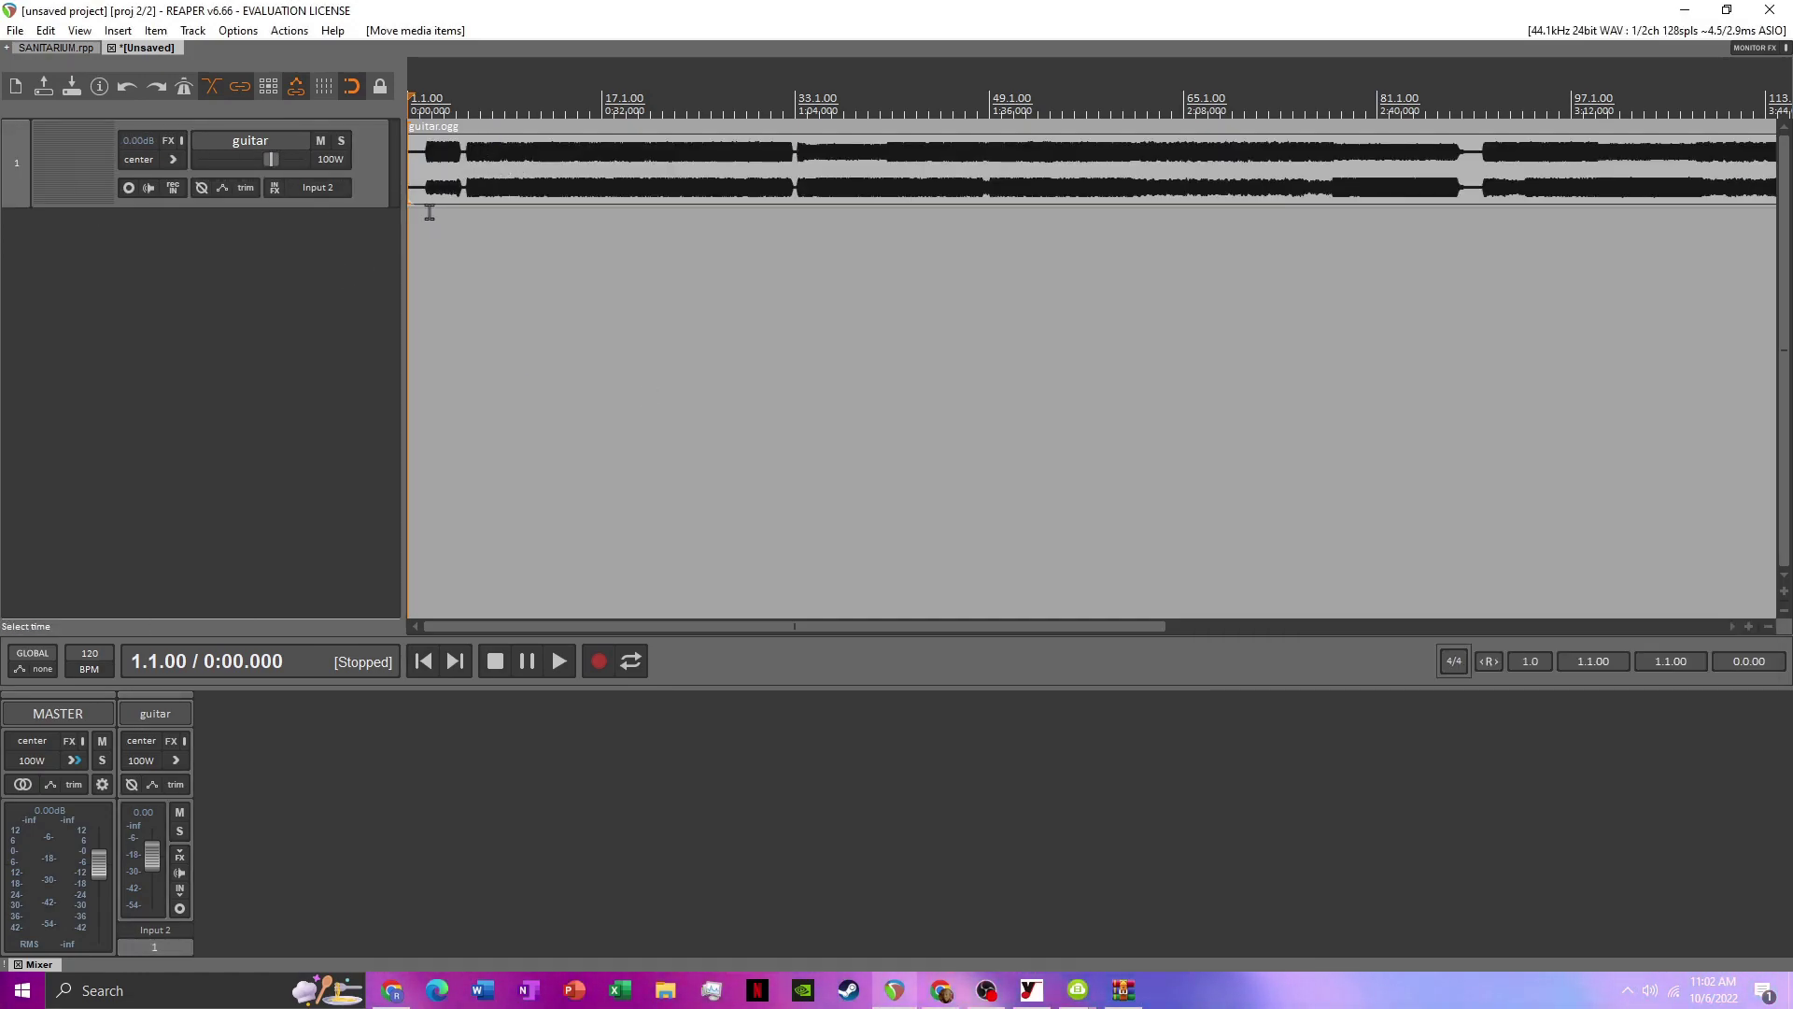
Trim the guitar item to the selected range and move it to the project start
{"action": "left_click_drag", "start_coordinate": [468, 222], "coordinate": [792, 274]}
{"action": "right_click", "coordinate": [763, 175]}
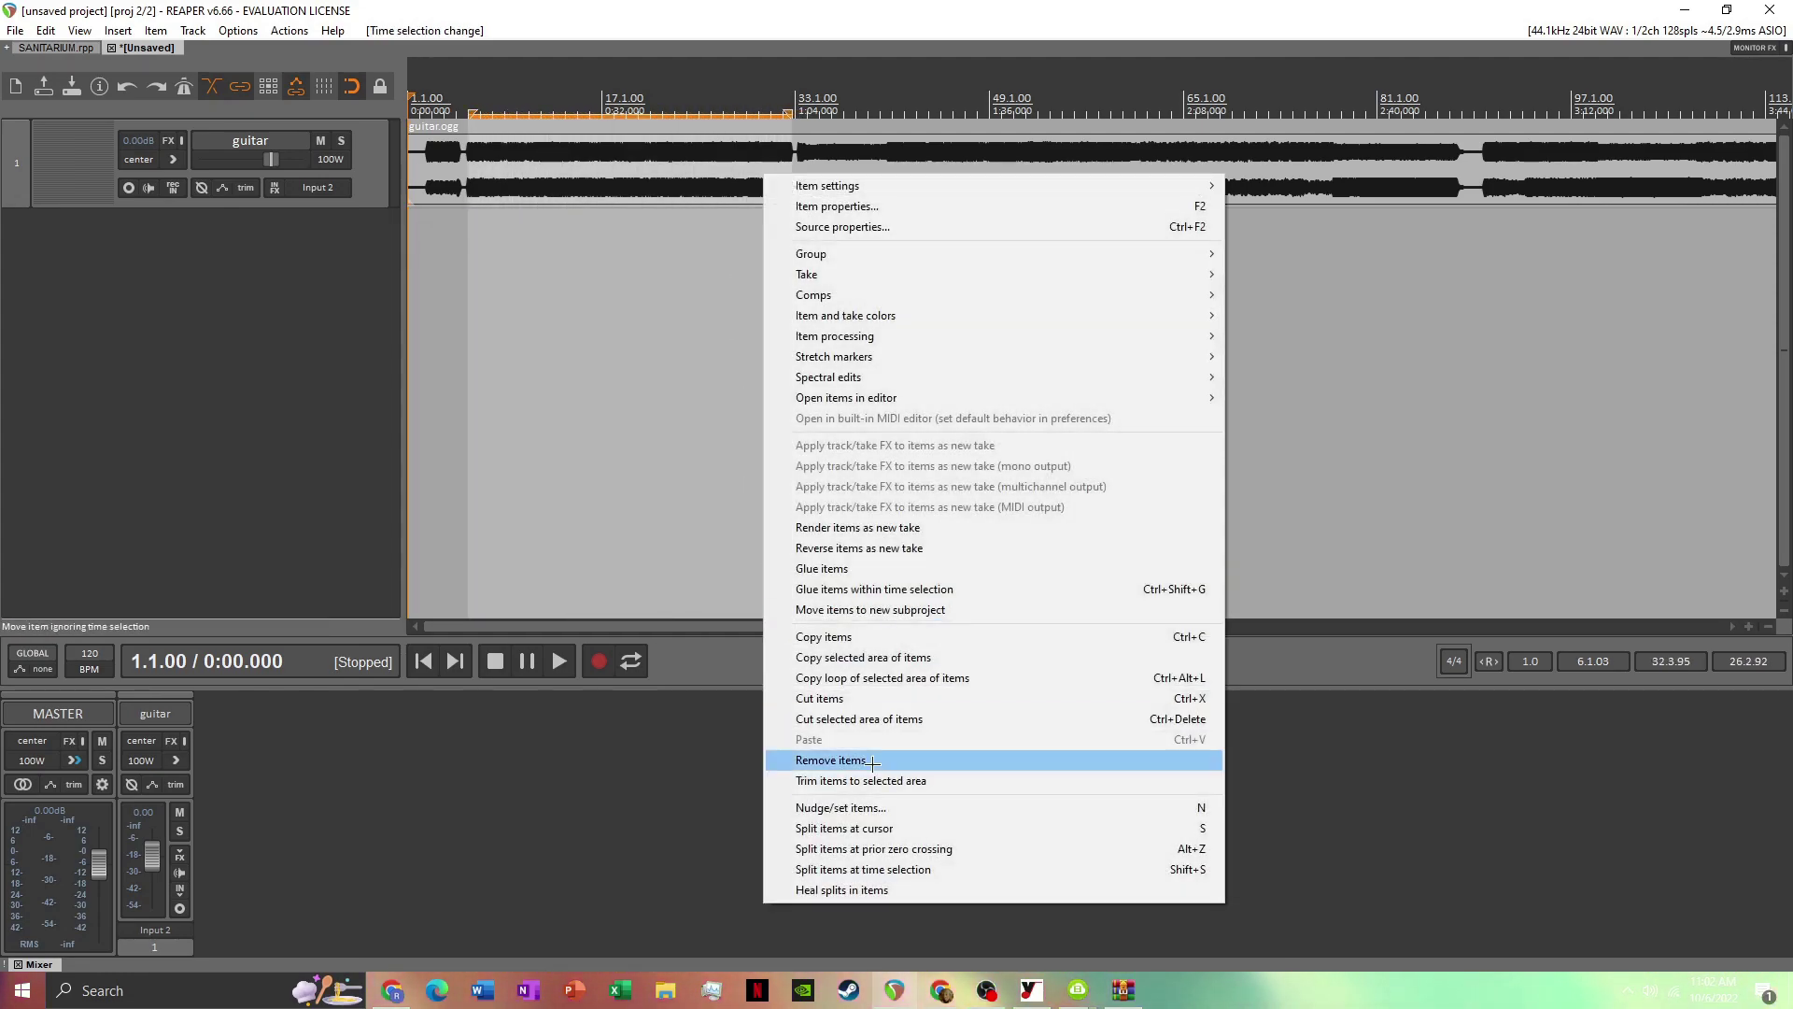
{"action": "left_click", "coordinate": [920, 783]}
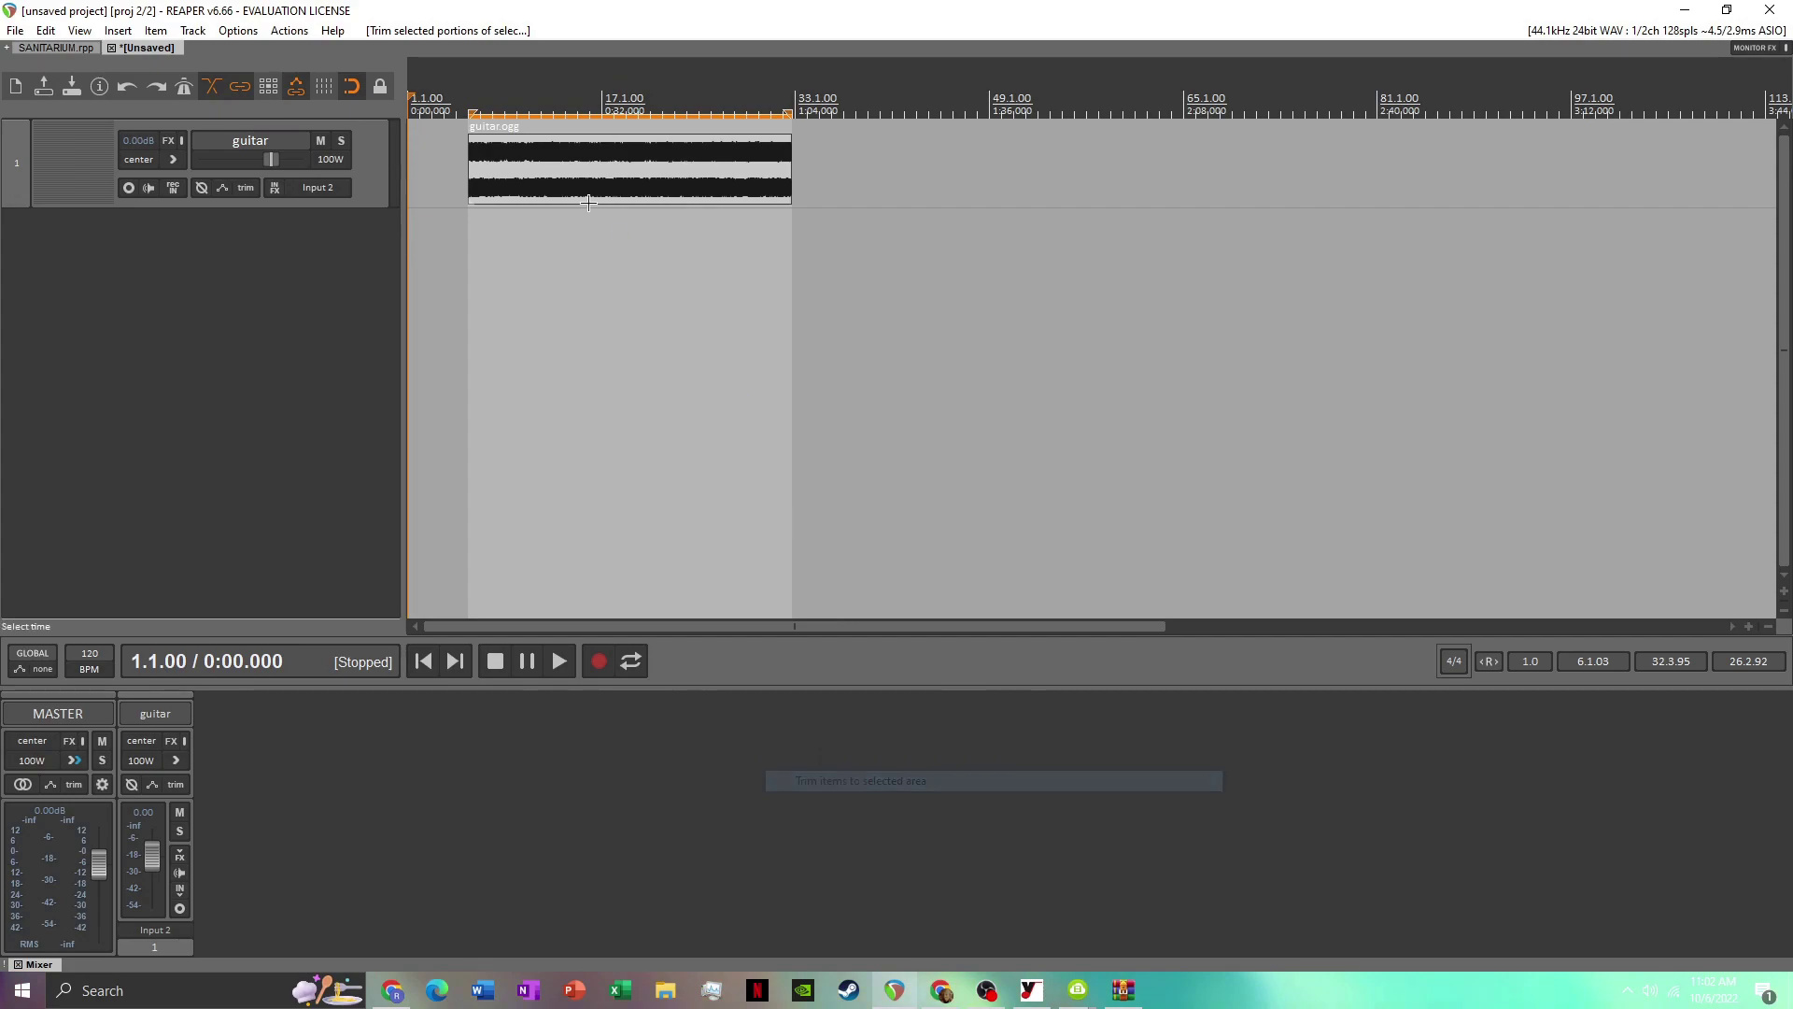
{"action": "left_click_drag", "start_coordinate": [581, 187], "coordinate": [553, 180]}
Clear the time selection and adjust the fade-out at the item's end
{"action": "left_click_drag", "start_coordinate": [620, 473], "coordinate": [628, 472]}
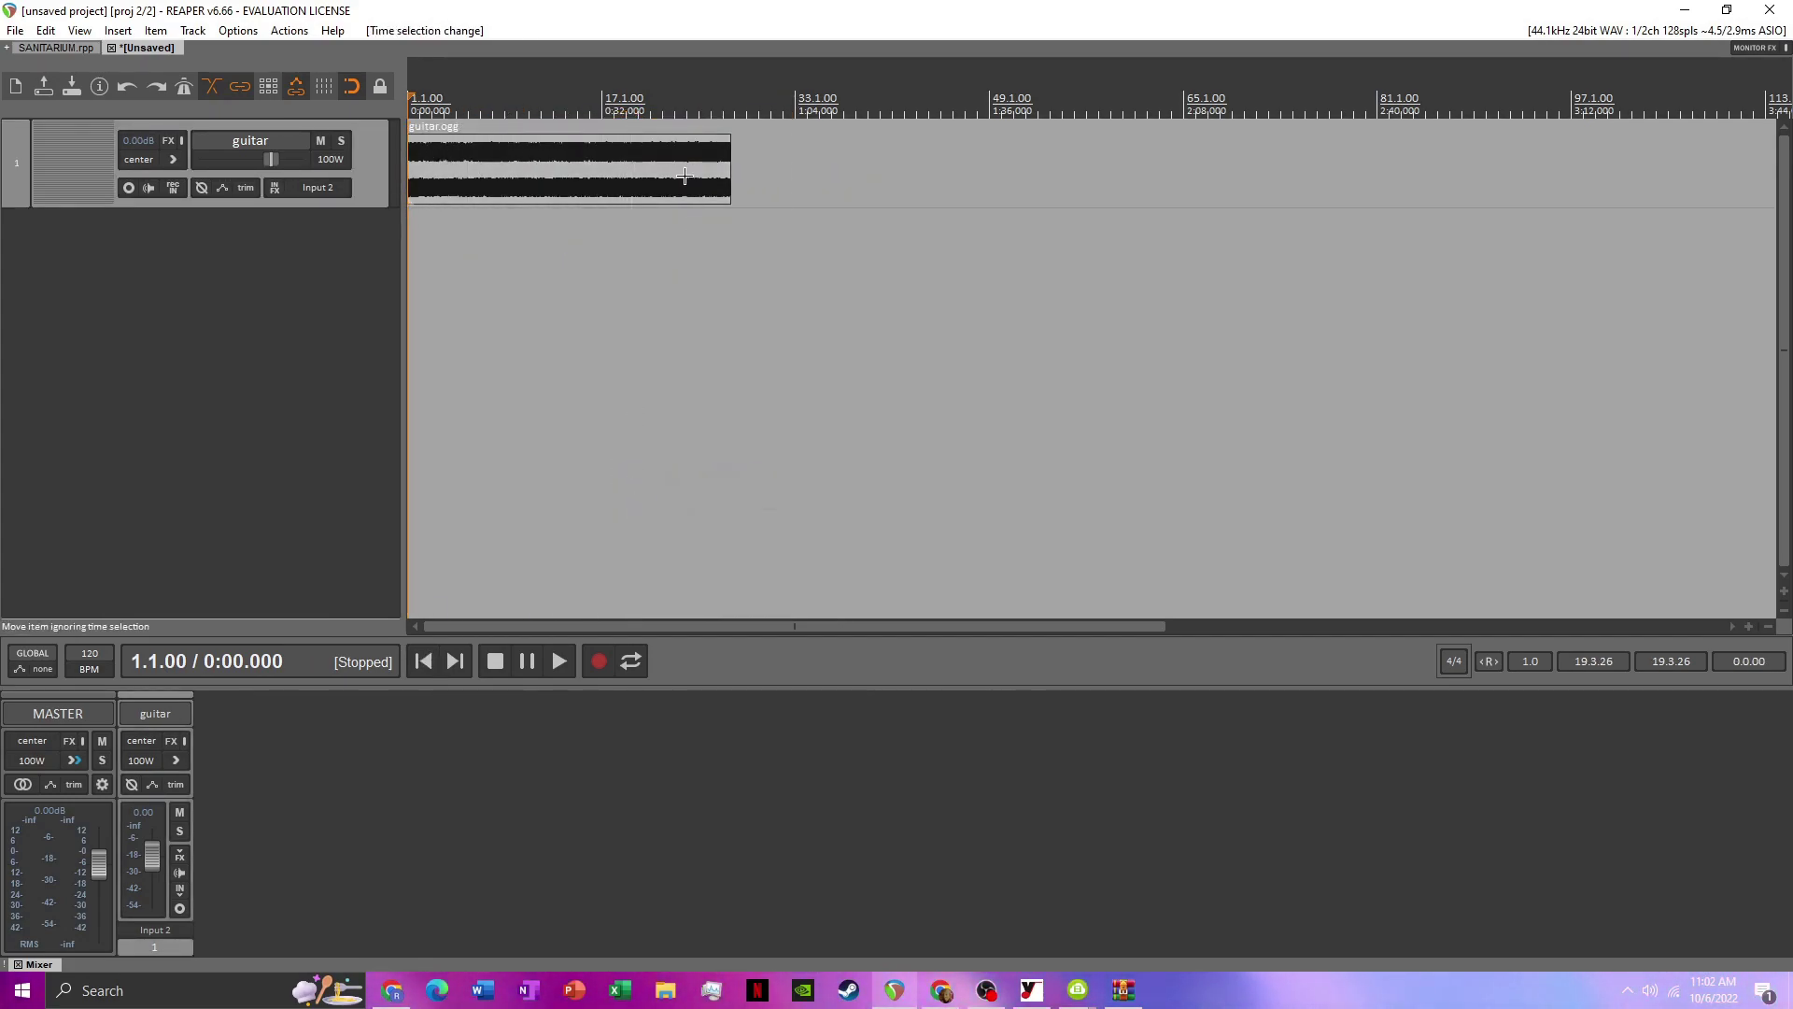
{"action": "scroll", "coordinate": [728, 139], "scroll_direction": "up", "scroll_amount": 3}
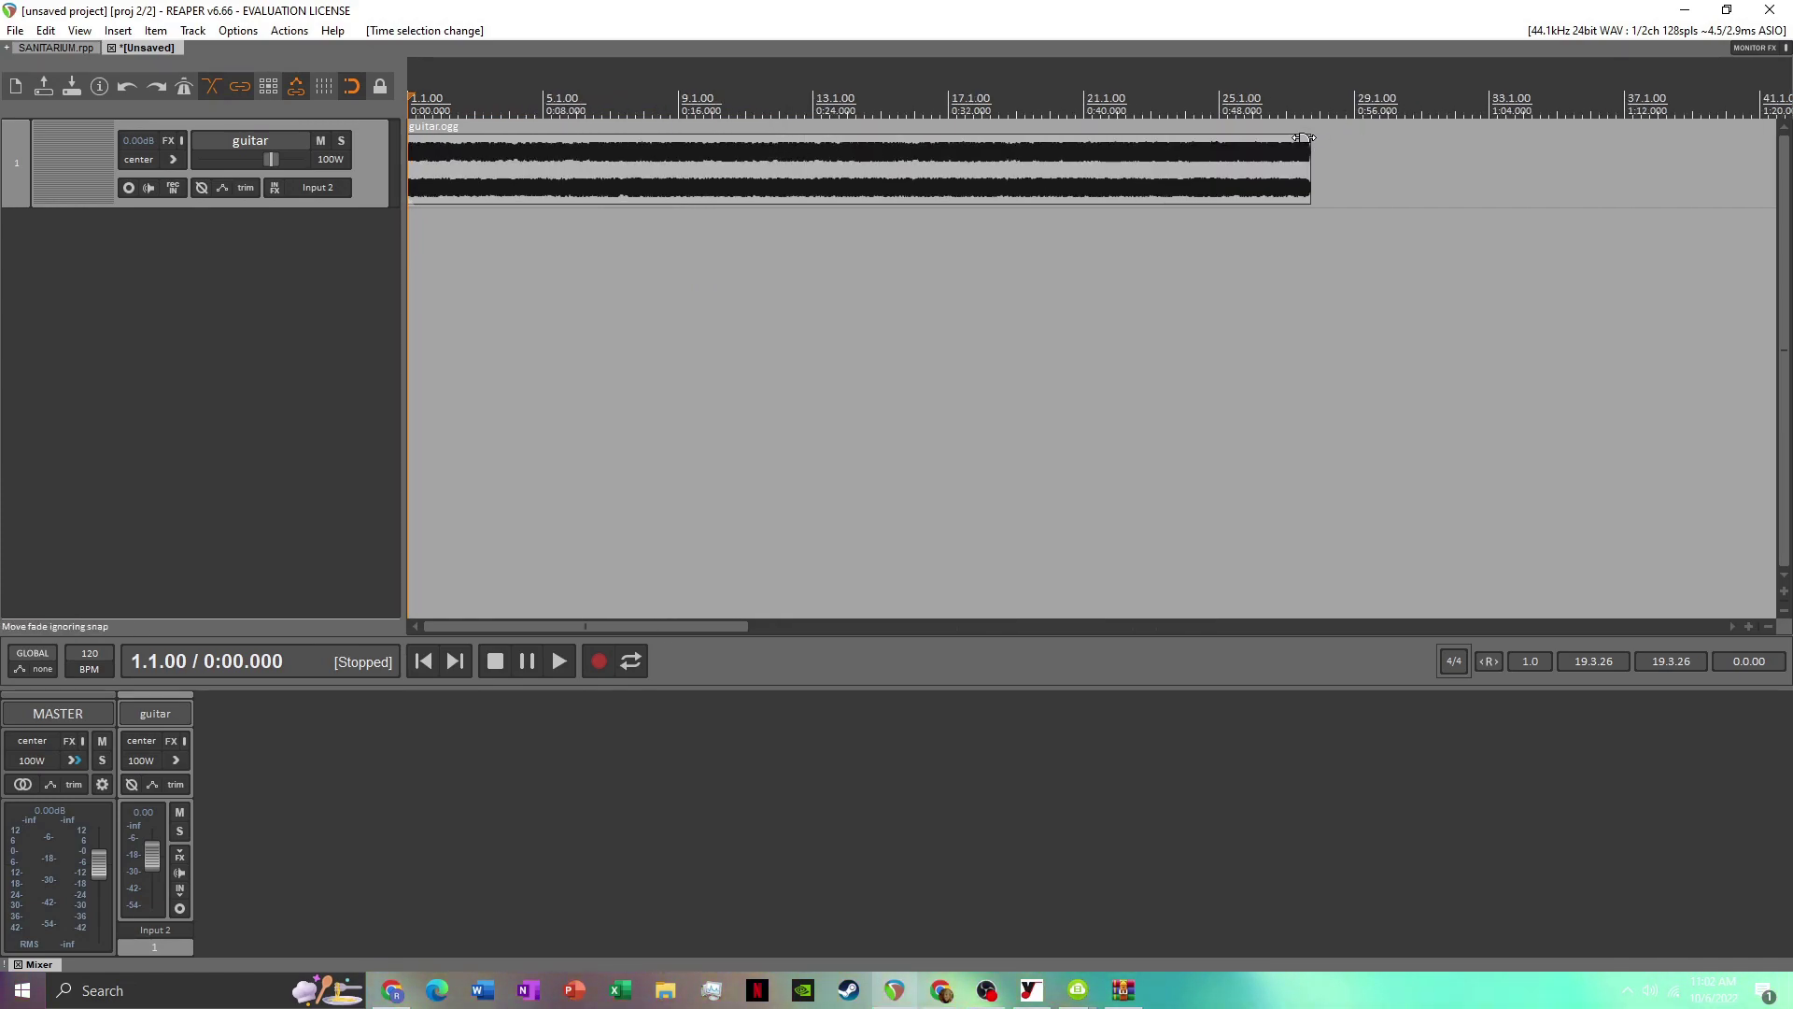
{"action": "left_click_drag", "start_coordinate": [1304, 138], "coordinate": [1312, 138]}
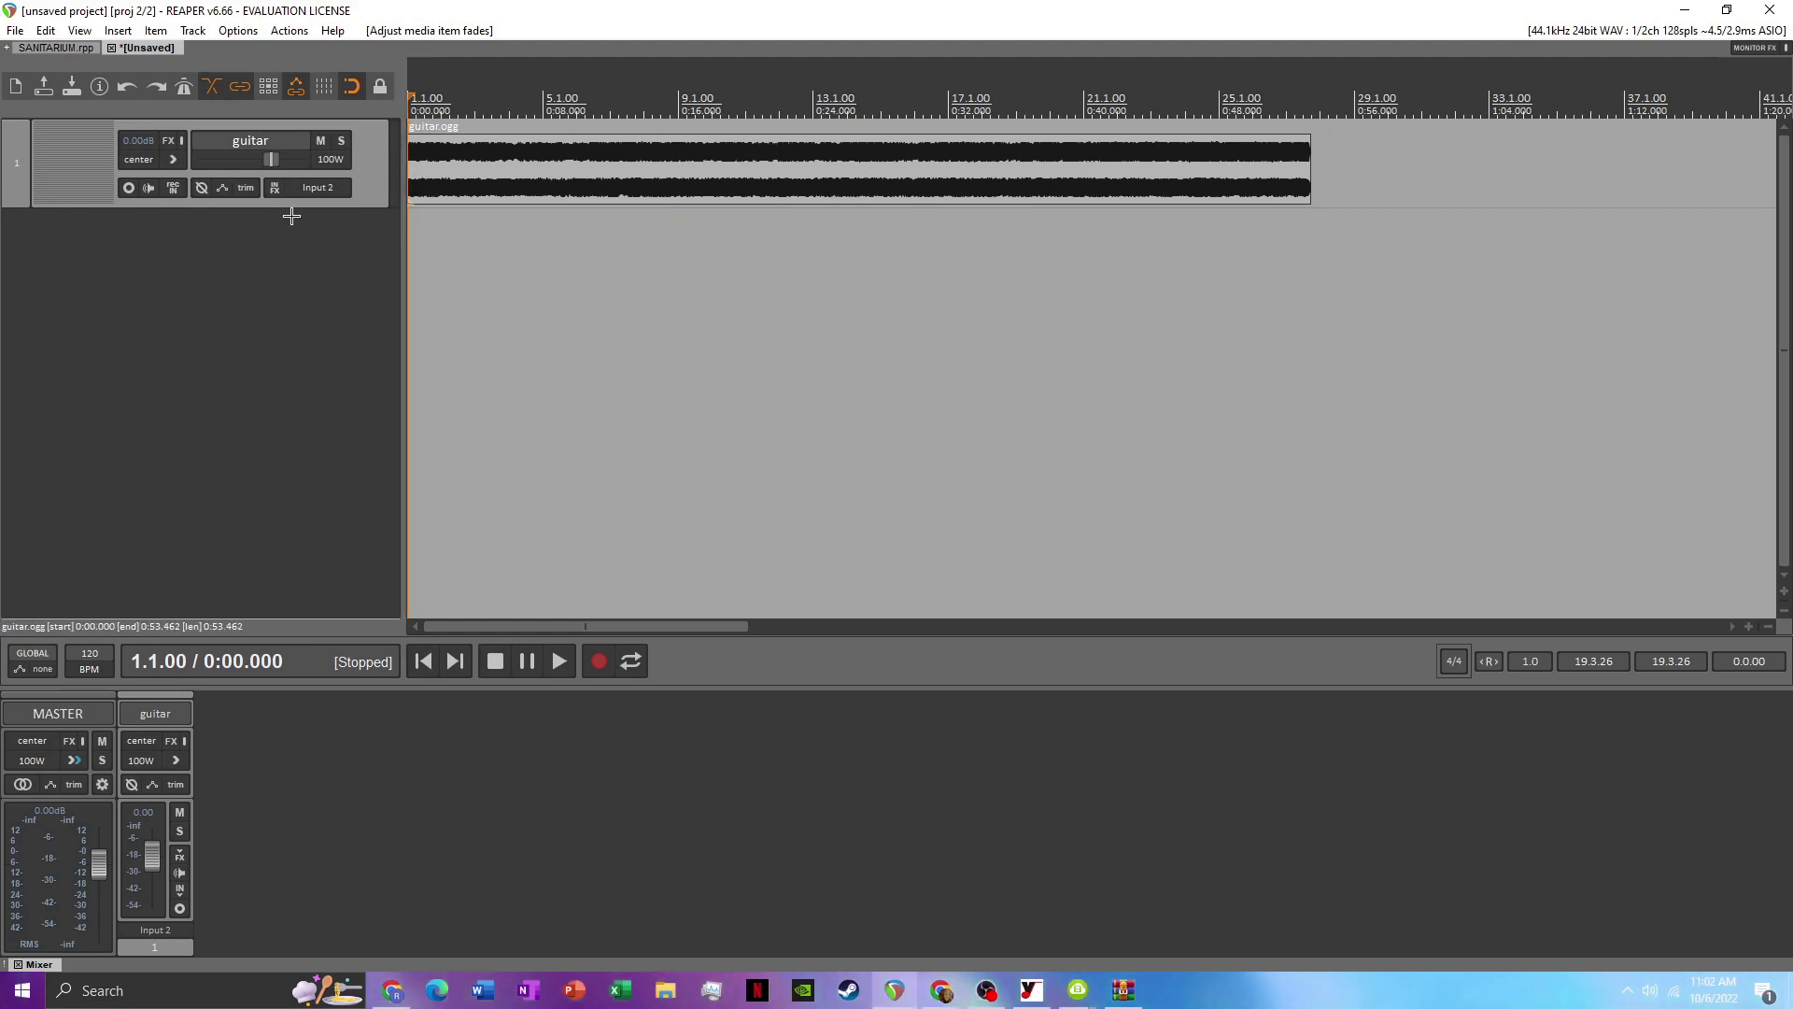
Set the guitar.ogg item's length to 10 in its Item properties
{"action": "right_click", "coordinate": [554, 155]}
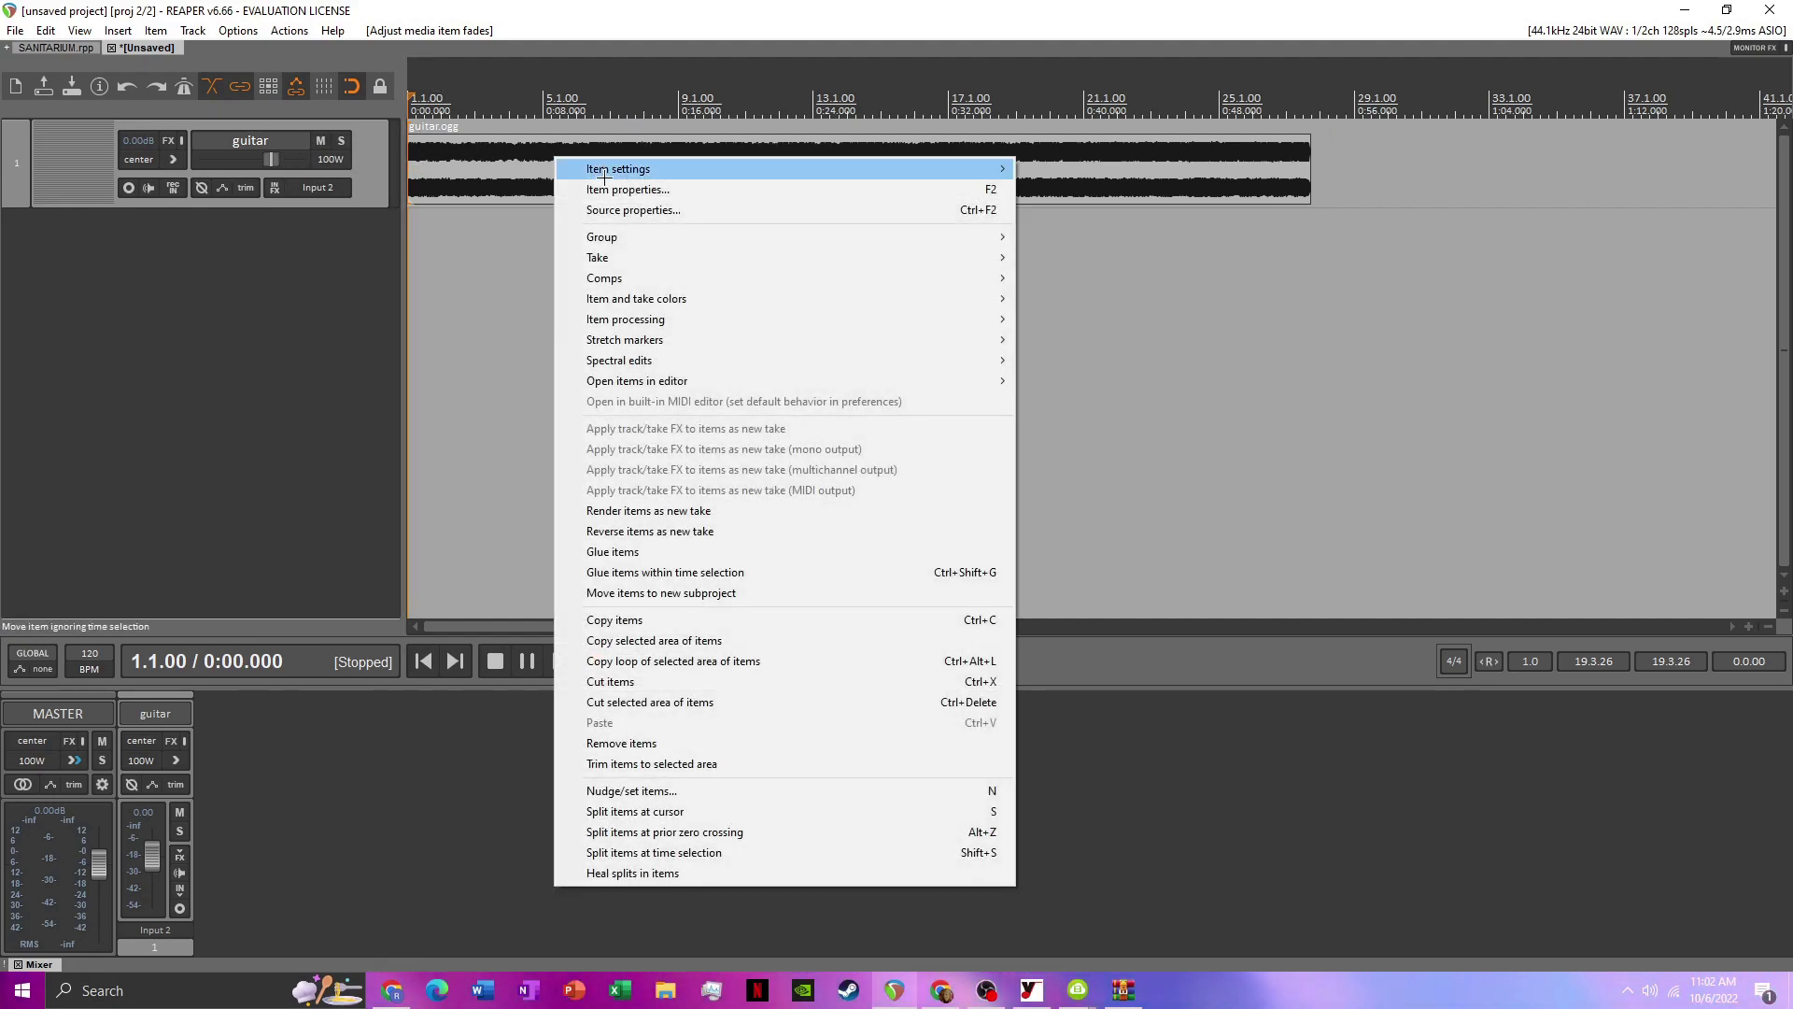
{"action": "left_click", "coordinate": [645, 191]}
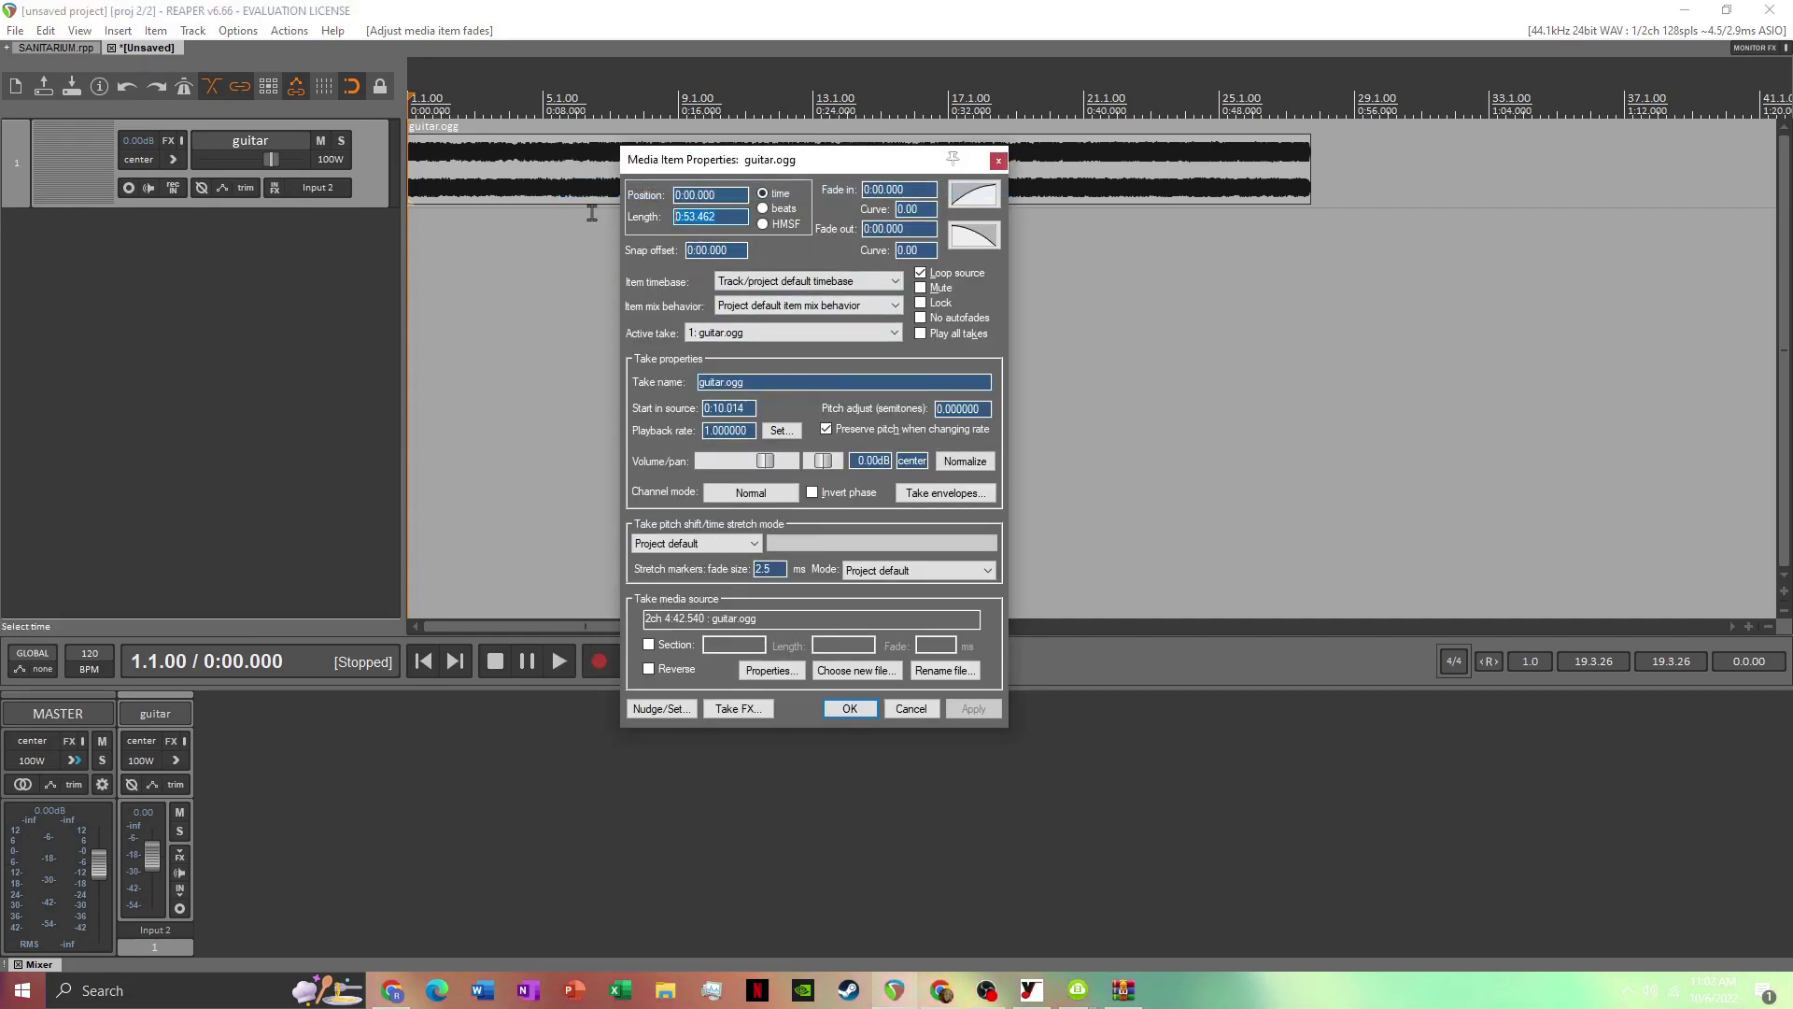
{"action": "type", "text": "10"}
{"action": "key", "text": "Return"}
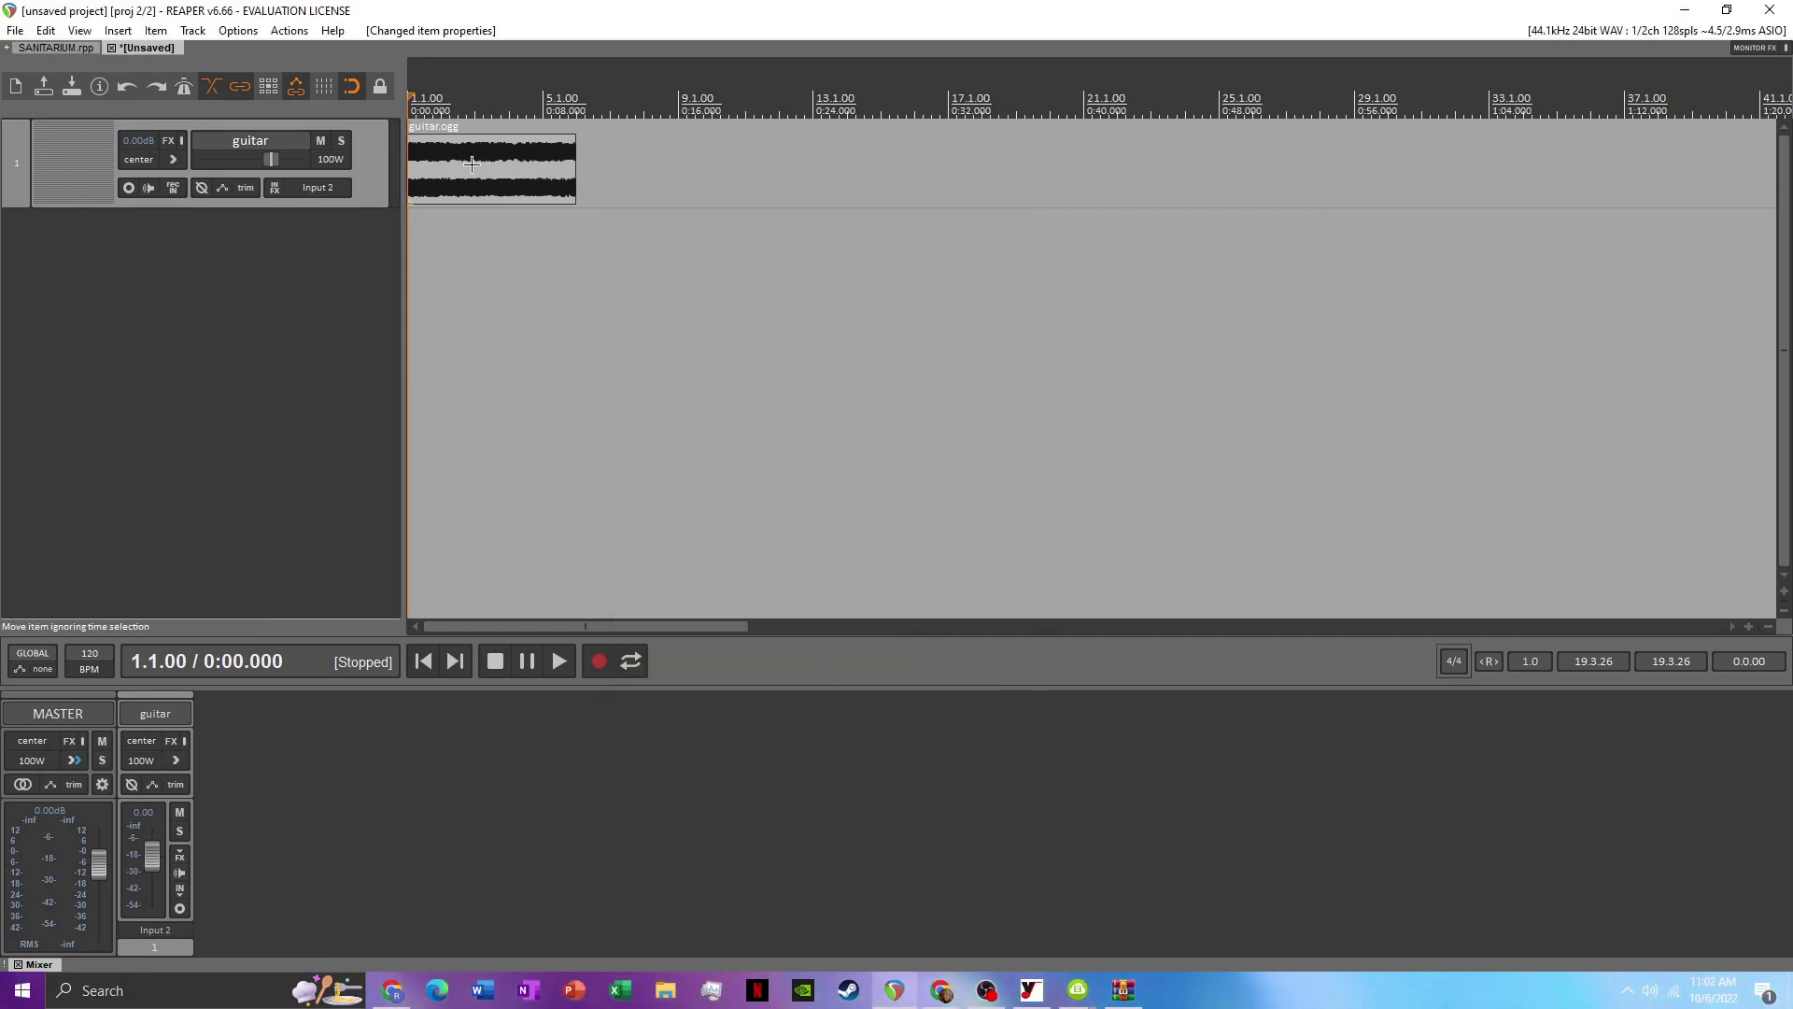
Render the project as memory_IR render.wav into R:\Program Files\More REAPER MEDIA
{"action": "left_click", "coordinate": [11, 31]}
{"action": "left_click", "coordinate": [88, 320]}
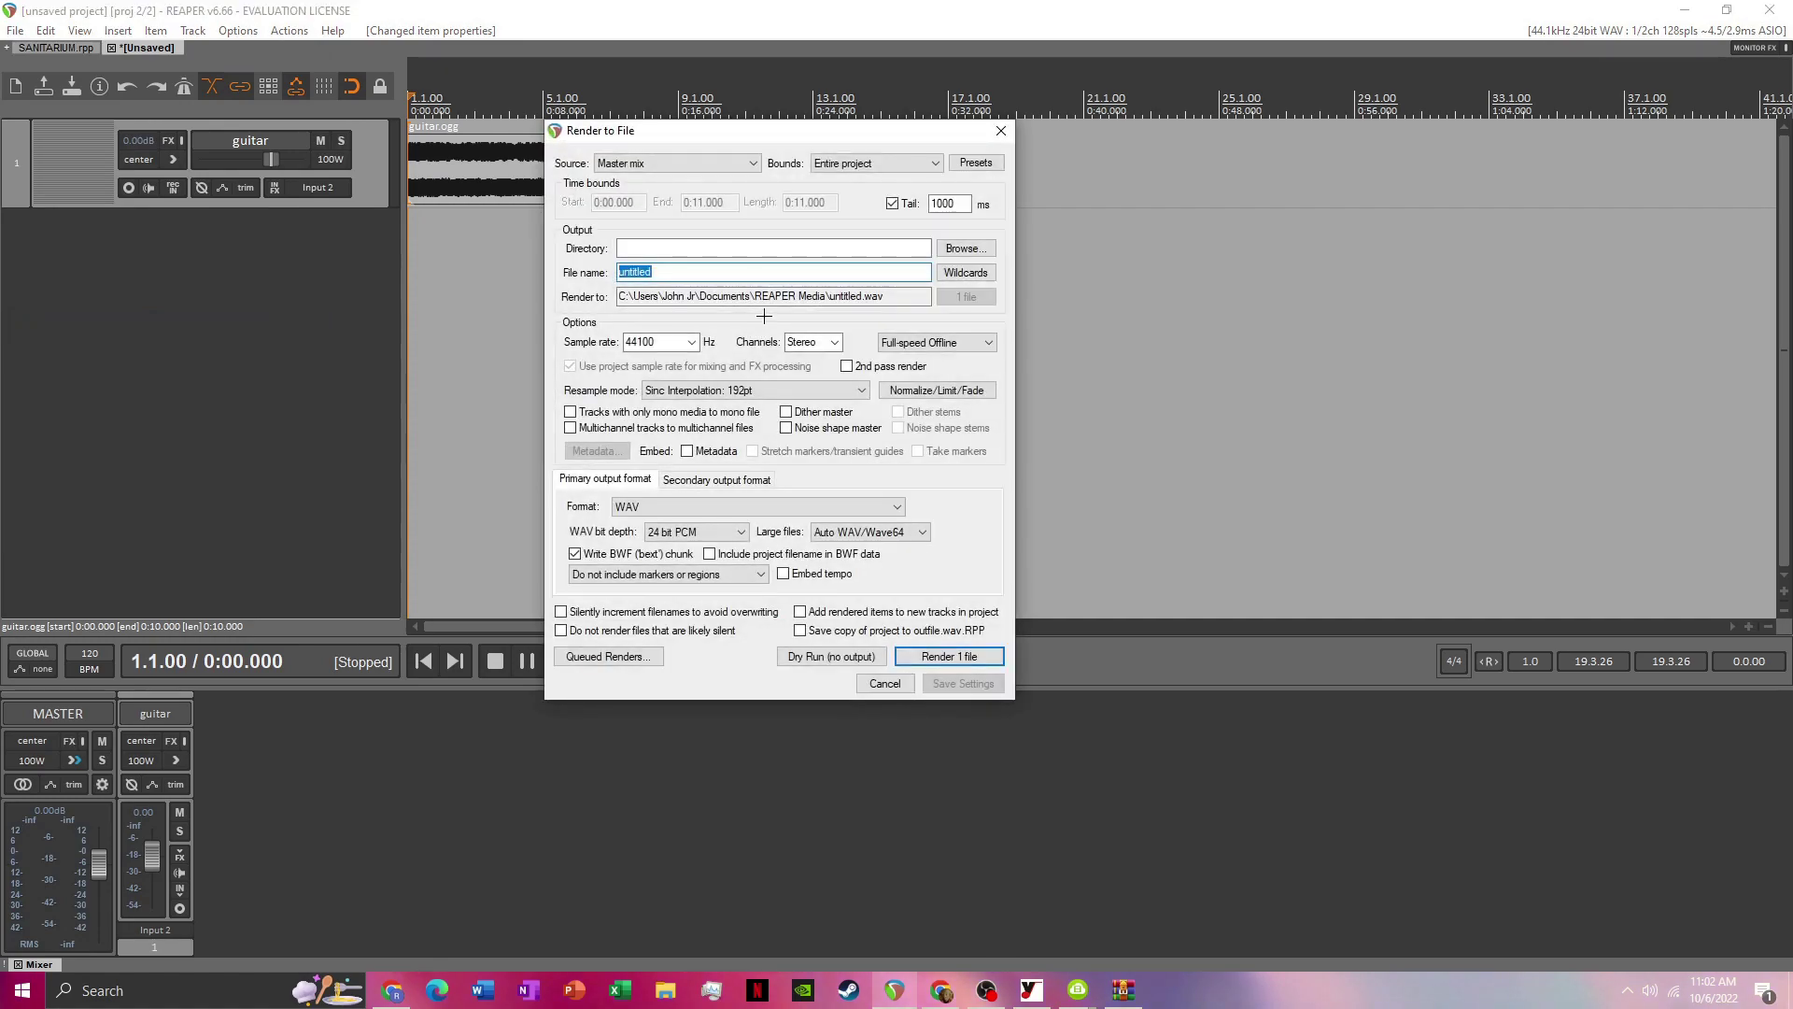
{"action": "type", "text": "memory"}
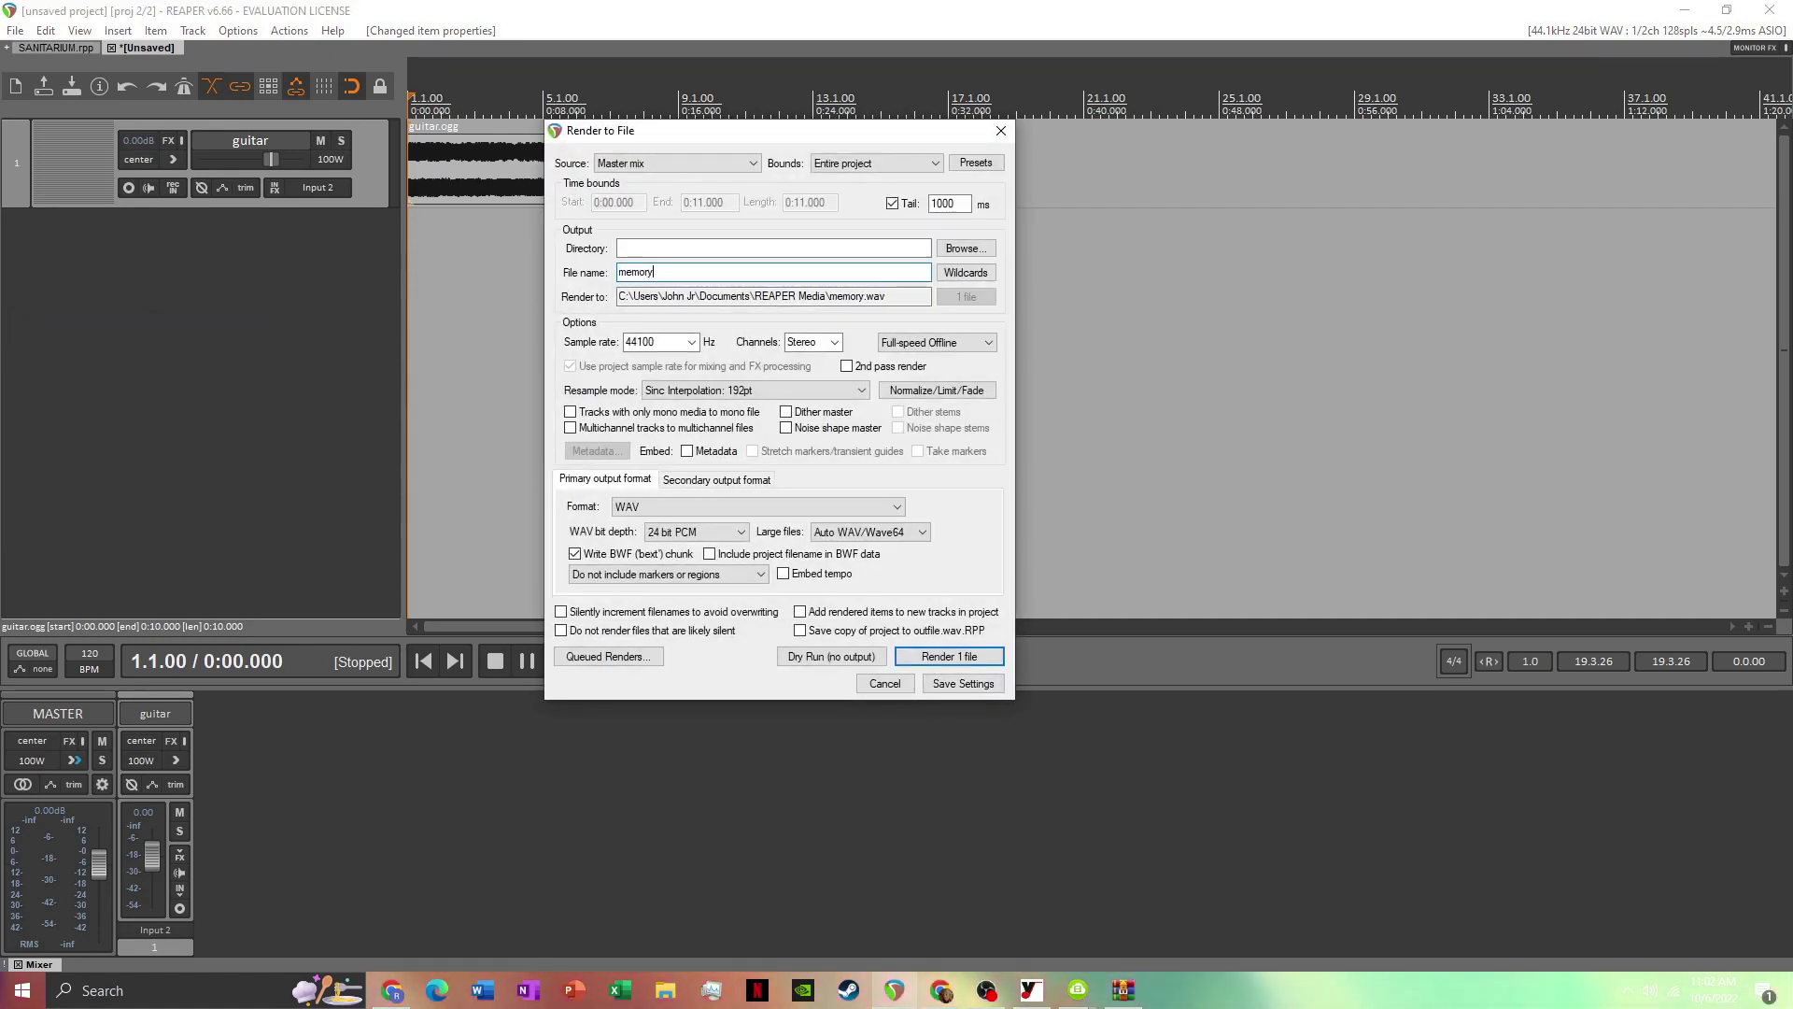
{"action": "type", "text": "_IR render"}
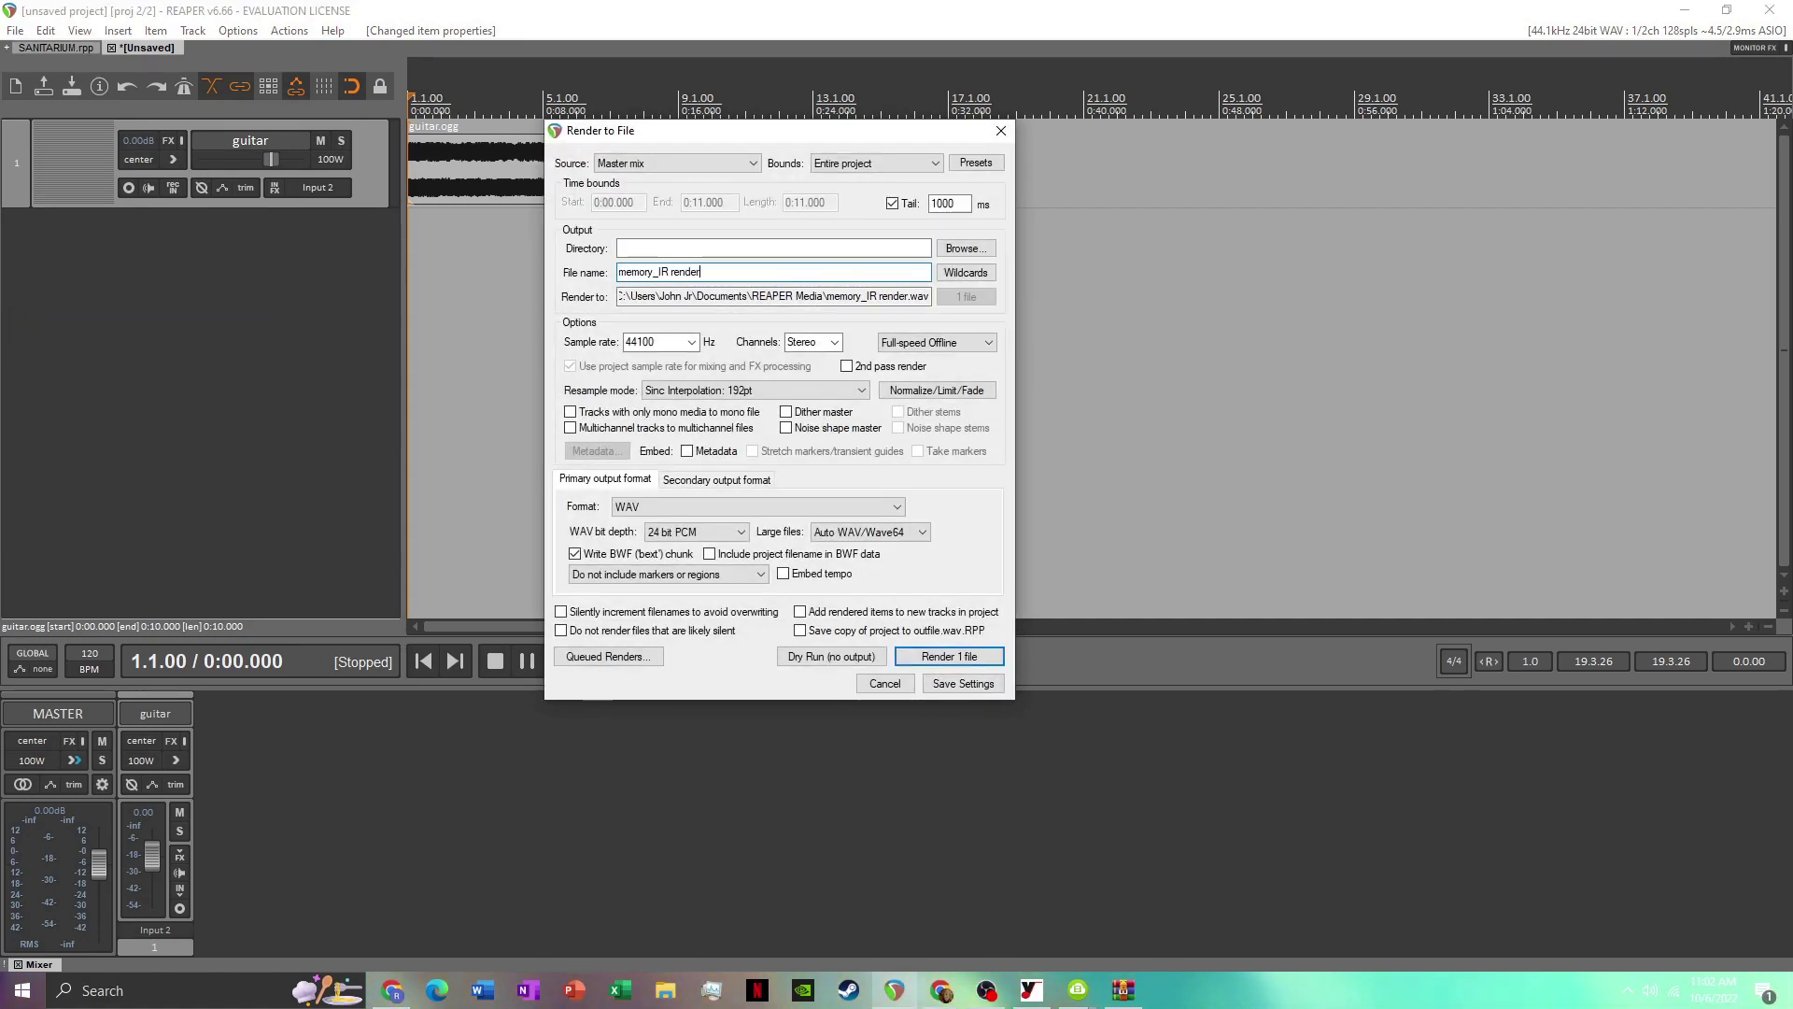
{"action": "left_click", "coordinate": [962, 249]}
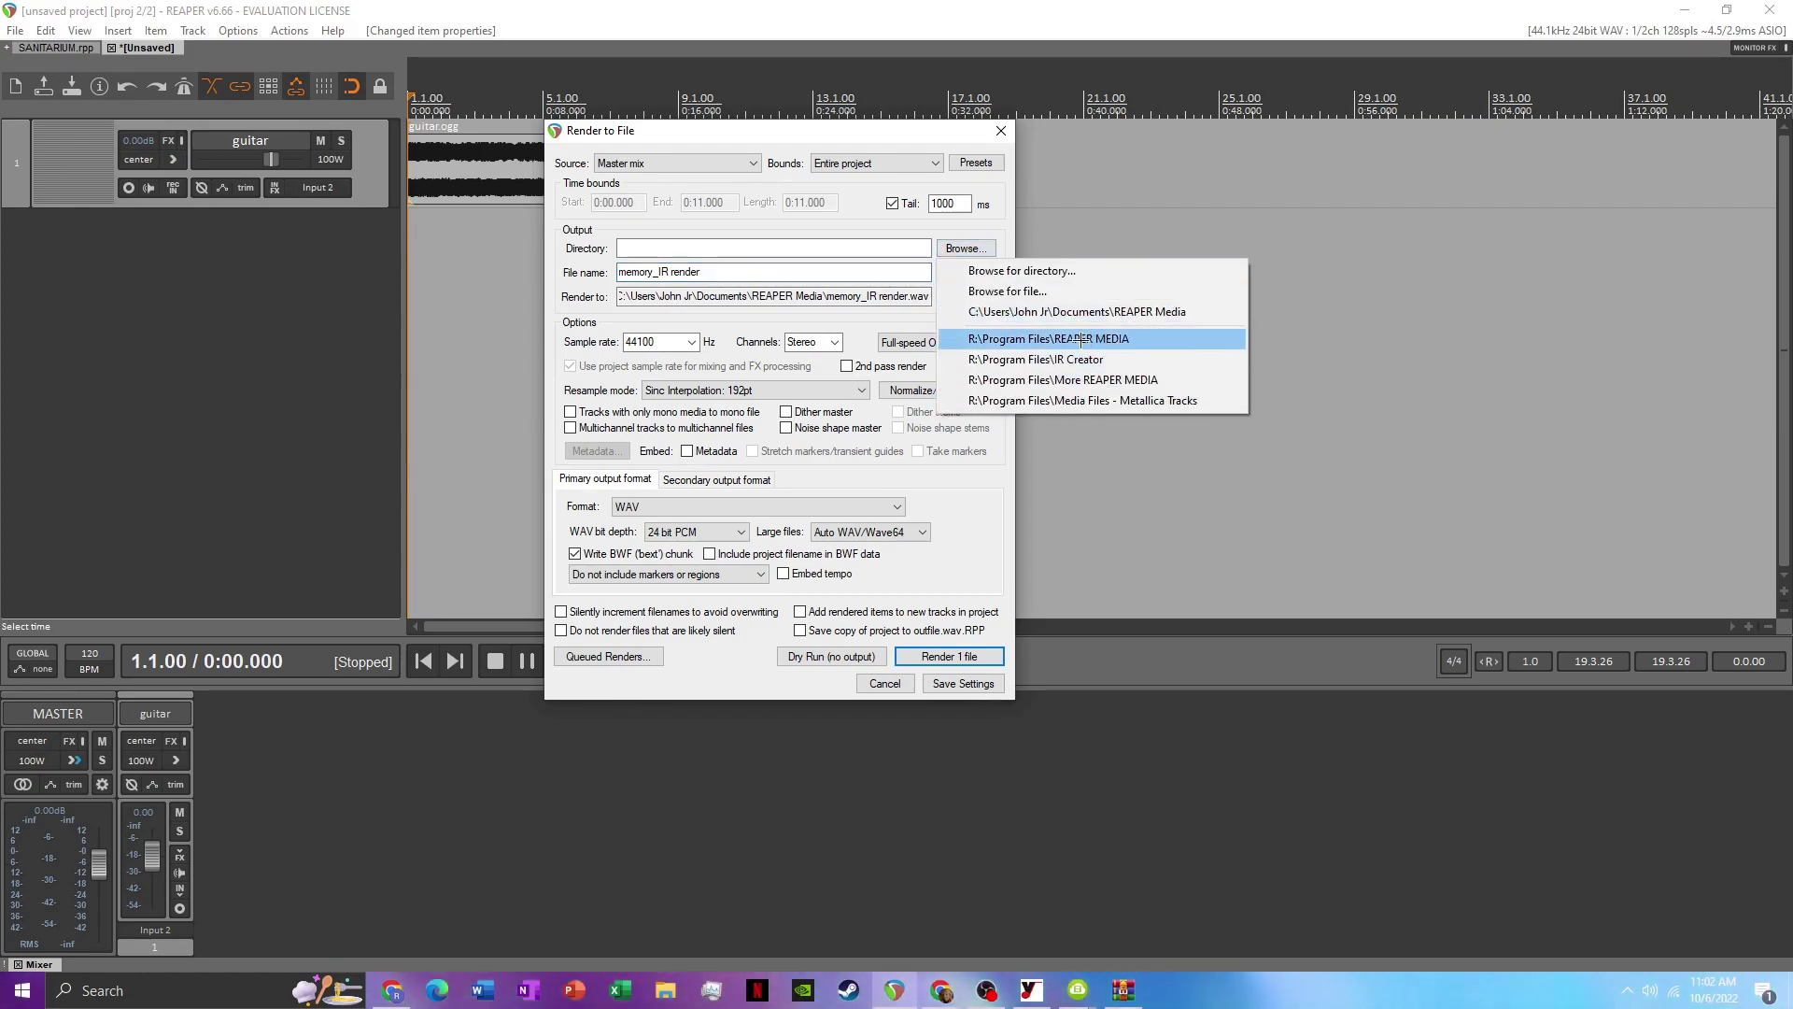
{"action": "left_click", "coordinate": [1130, 380]}
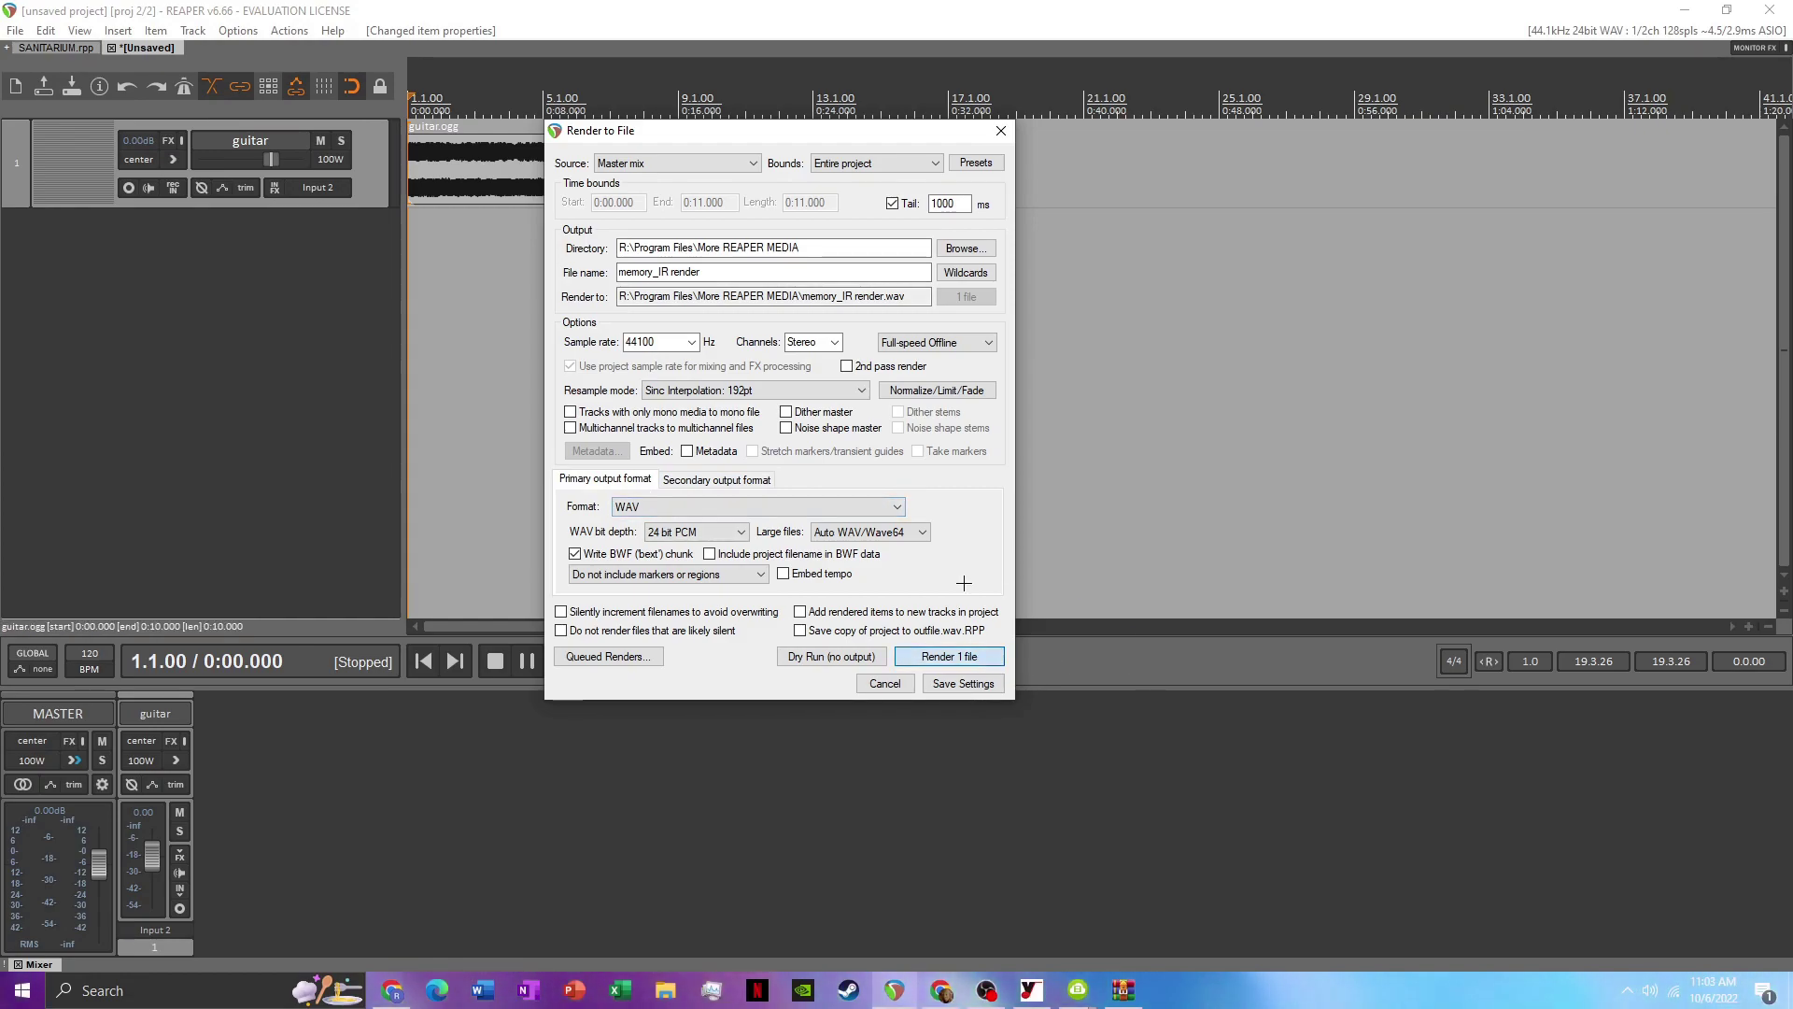
{"action": "left_click", "coordinate": [950, 656]}
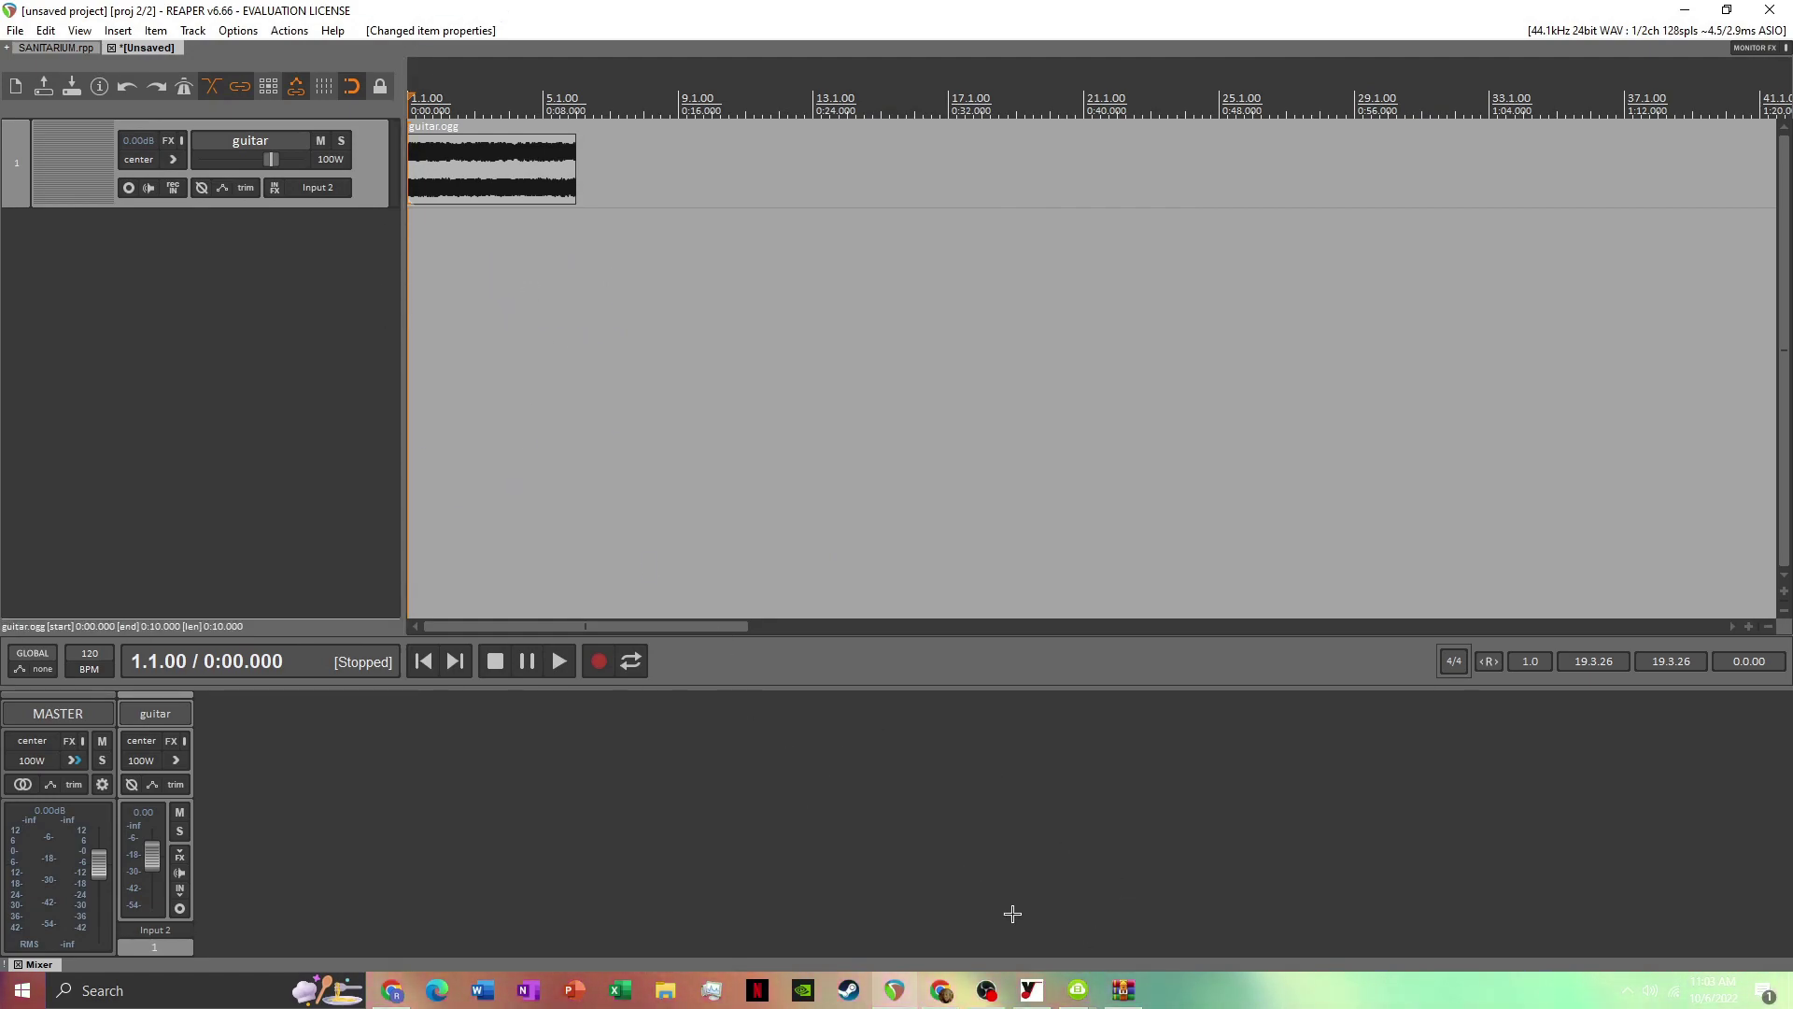
Choose memory_IR render.wav in More REAPER MEDIA as Voxengo Deconvolver's file to process
{"action": "left_click", "coordinate": [1031, 990]}
{"action": "left_click_drag", "start_coordinate": [926, 312], "coordinate": [939, 307]}
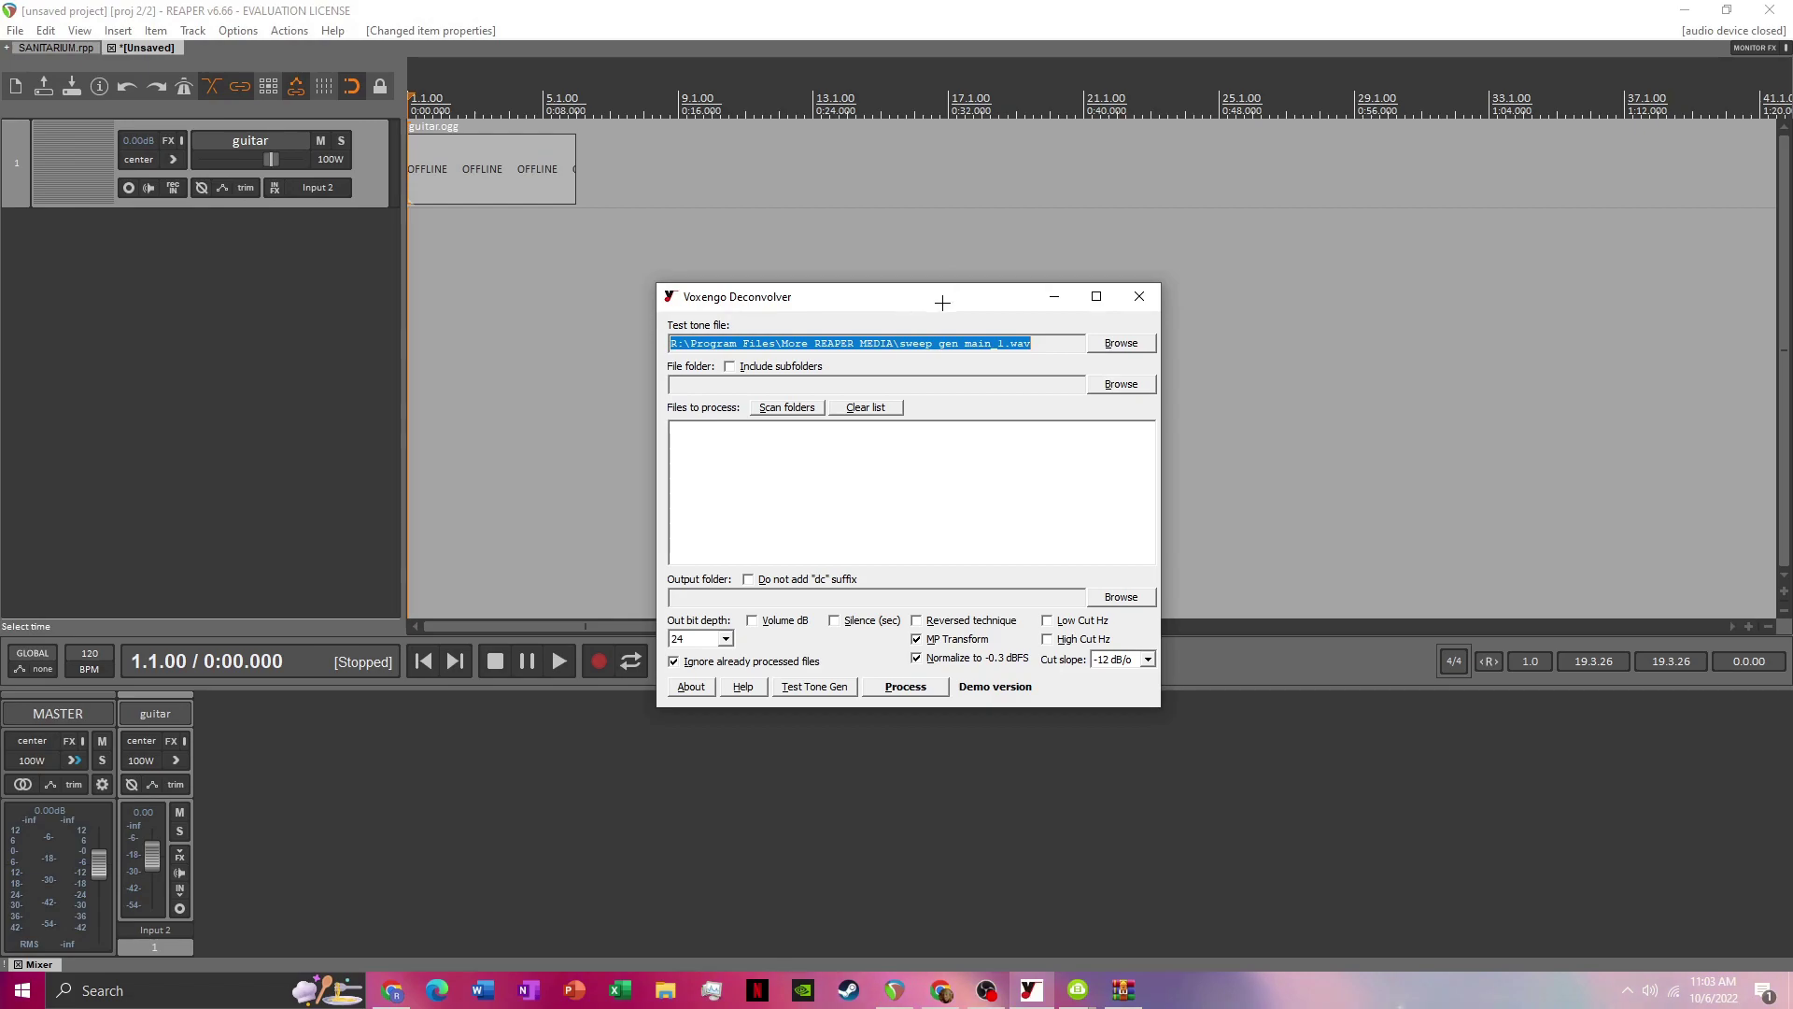
{"action": "left_click", "coordinate": [1123, 387]}
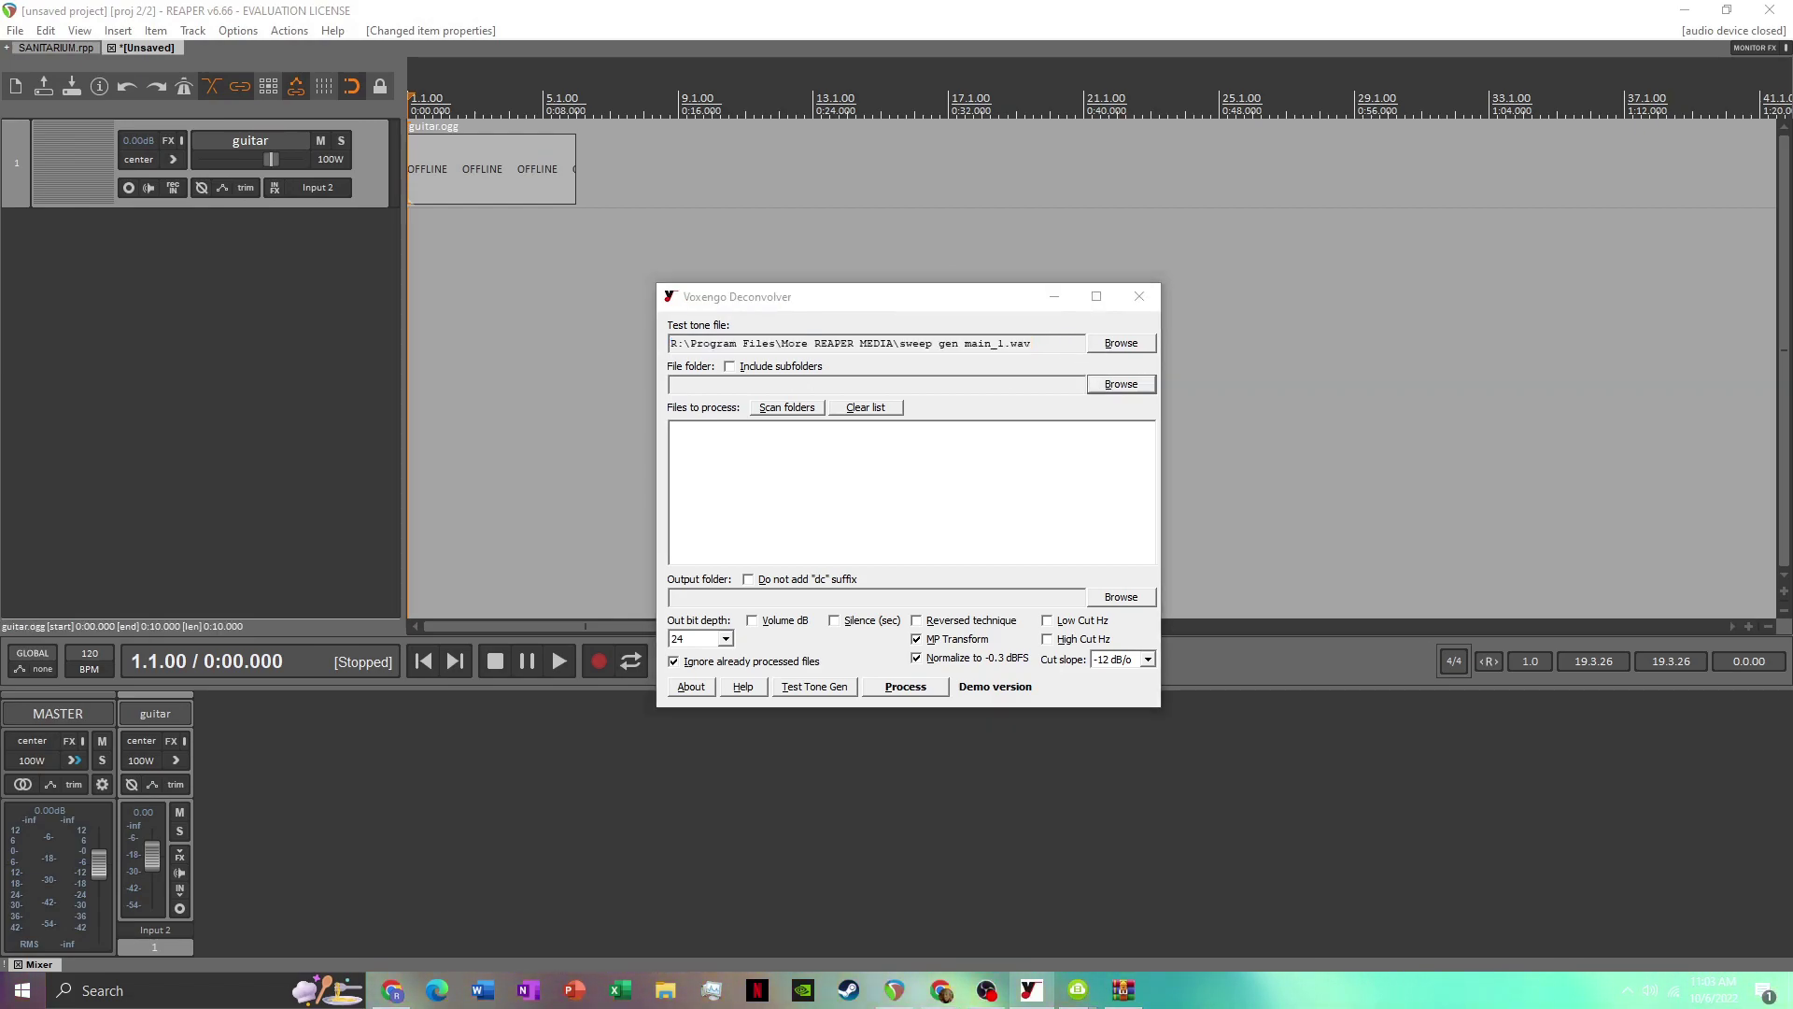
{"action": "scroll", "coordinate": [820, 452], "scroll_direction": "down", "scroll_amount": 5}
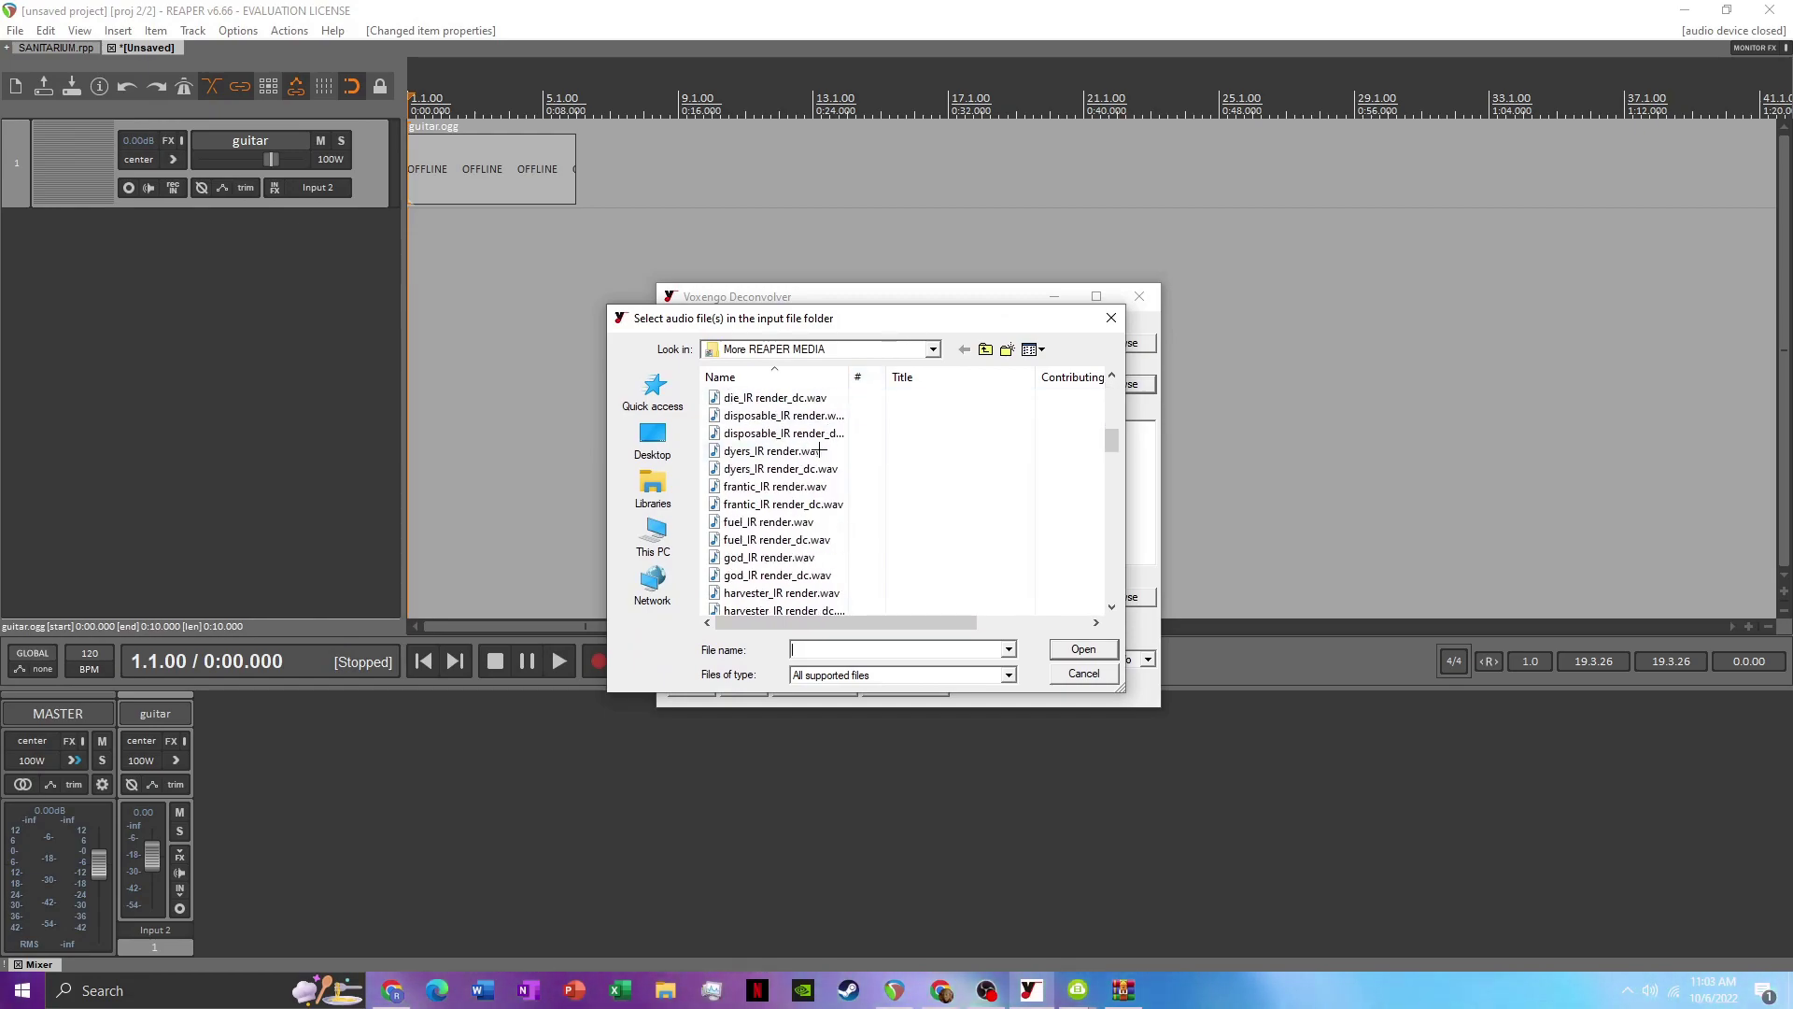
{"action": "scroll", "coordinate": [820, 451], "scroll_direction": "down", "scroll_amount": 8}
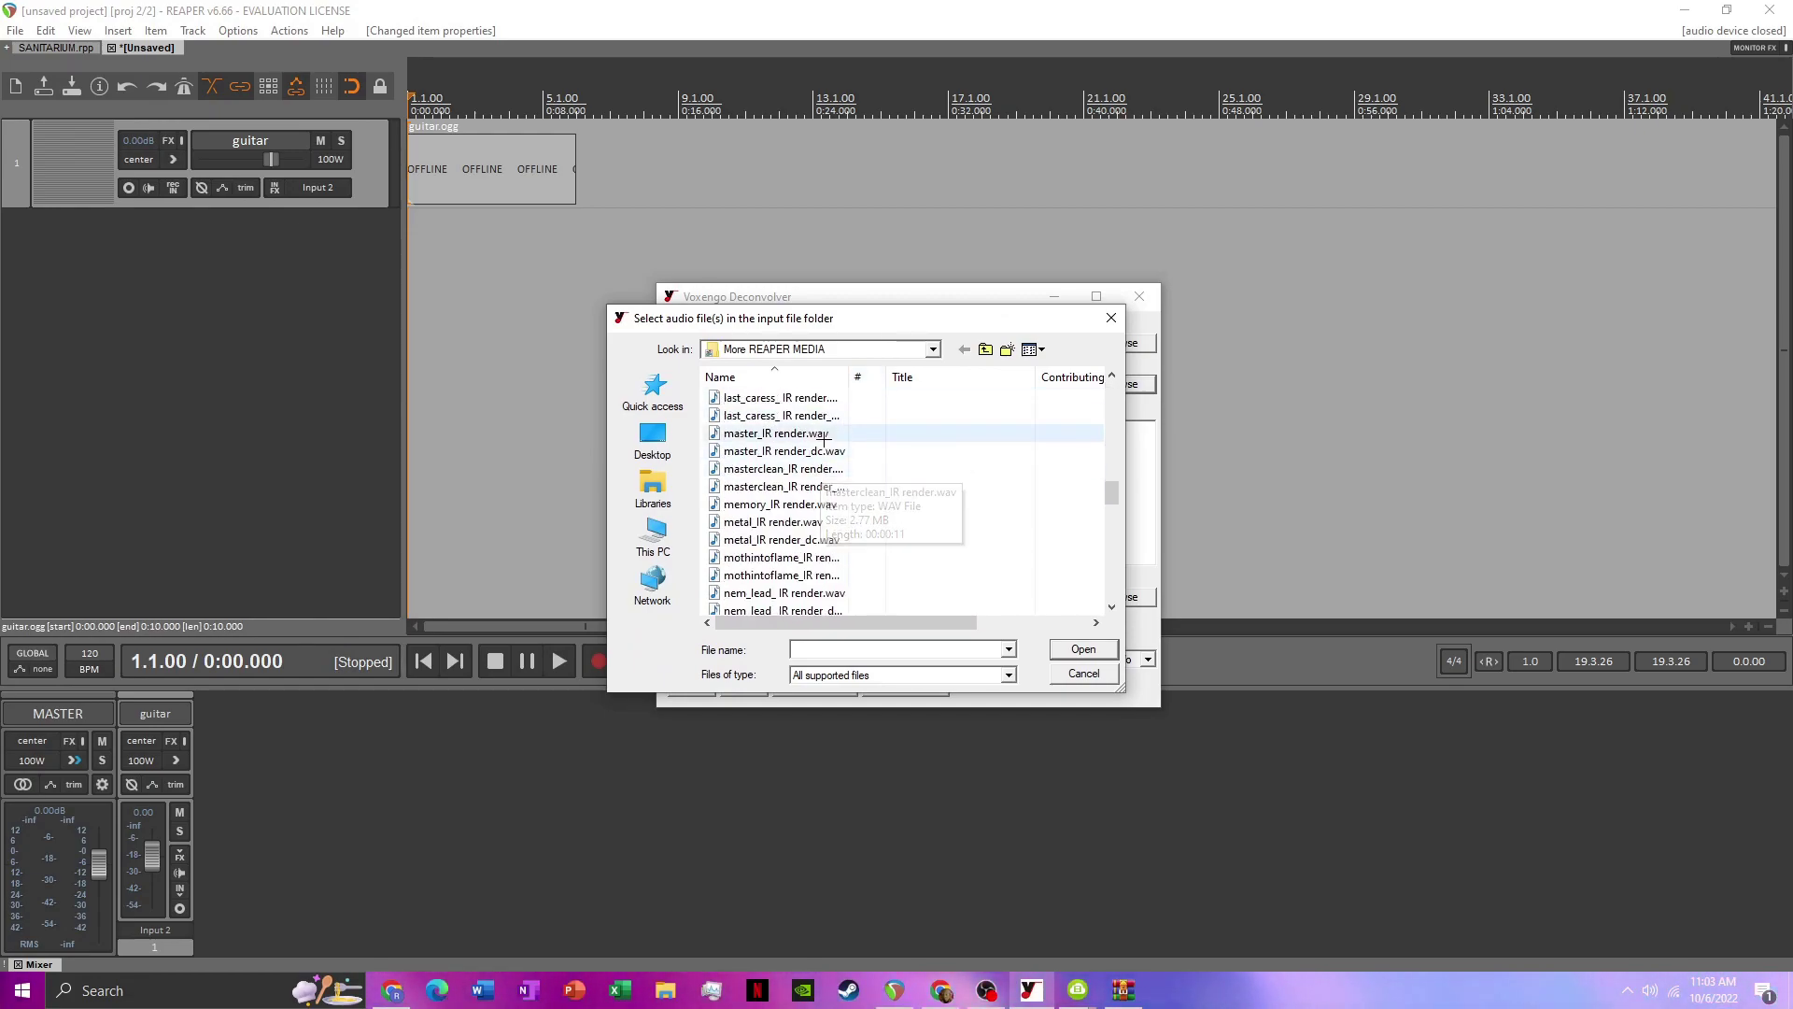
{"action": "left_click", "coordinate": [815, 504]}
{"action": "left_click", "coordinate": [1082, 650]}
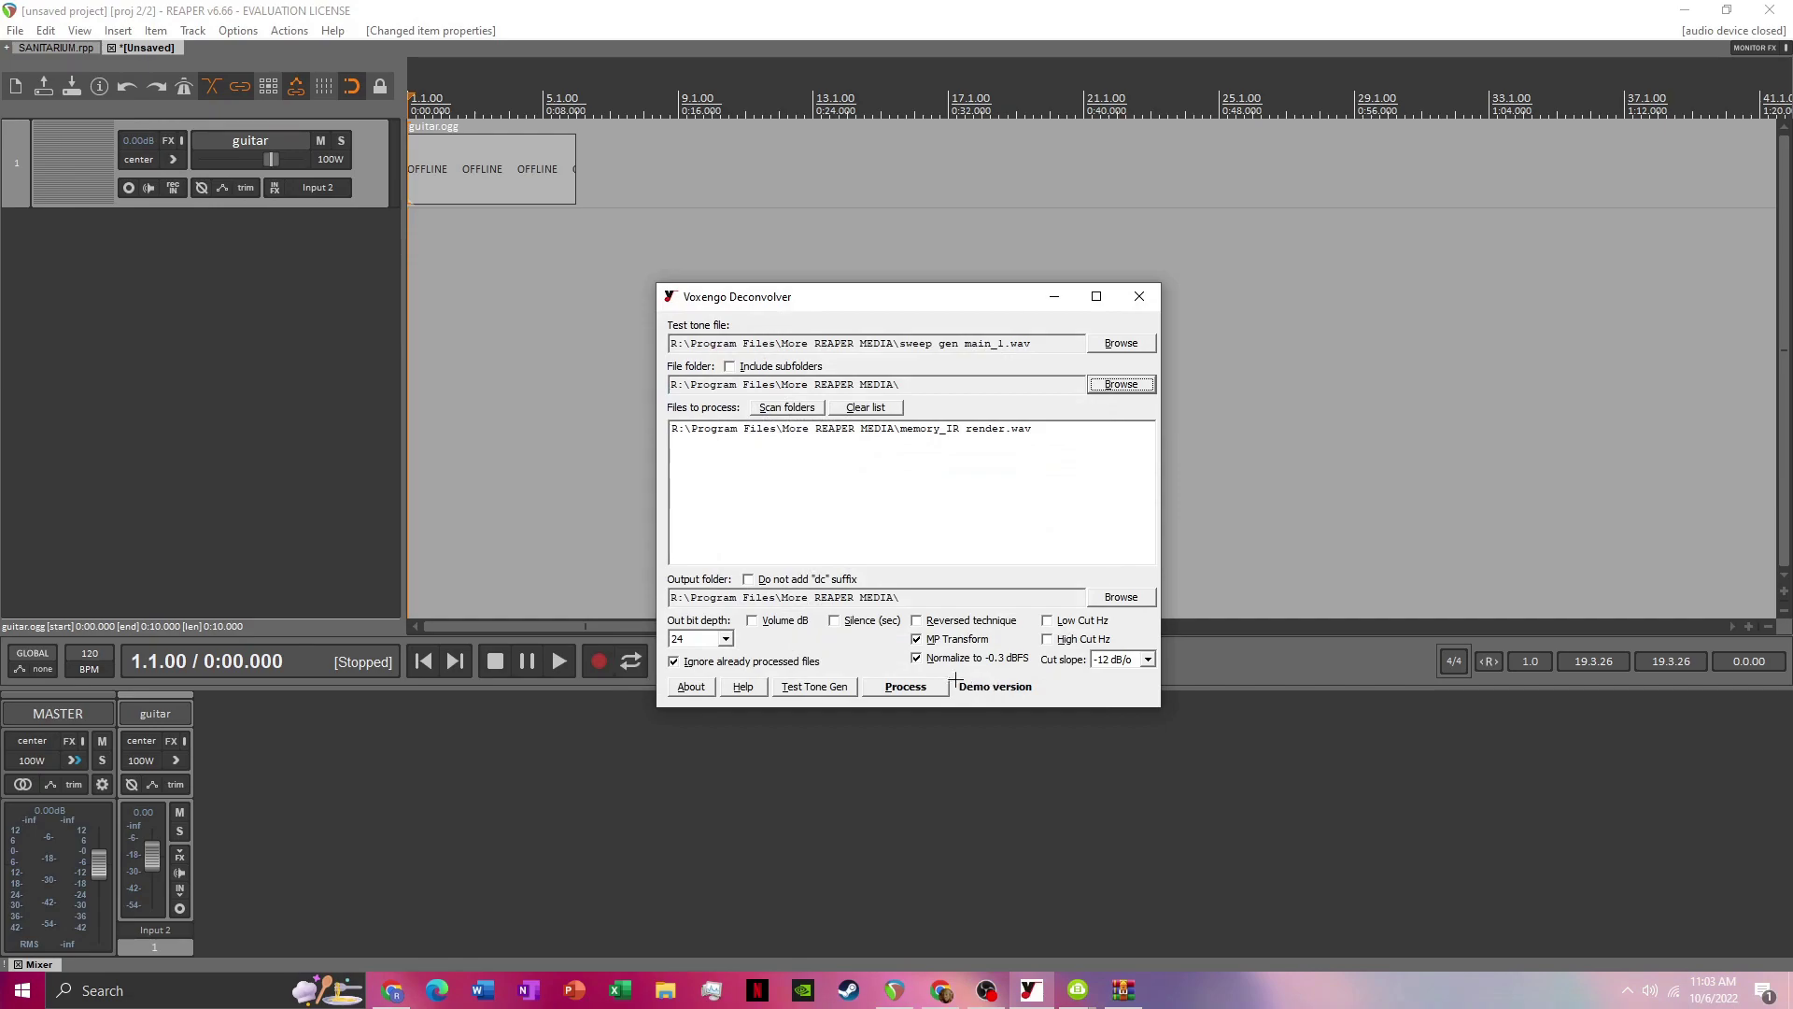
Set the test tone duration to 9, deconvolve memory_IR render.wav, then close Deconvolver
{"action": "left_click", "coordinate": [845, 691]}
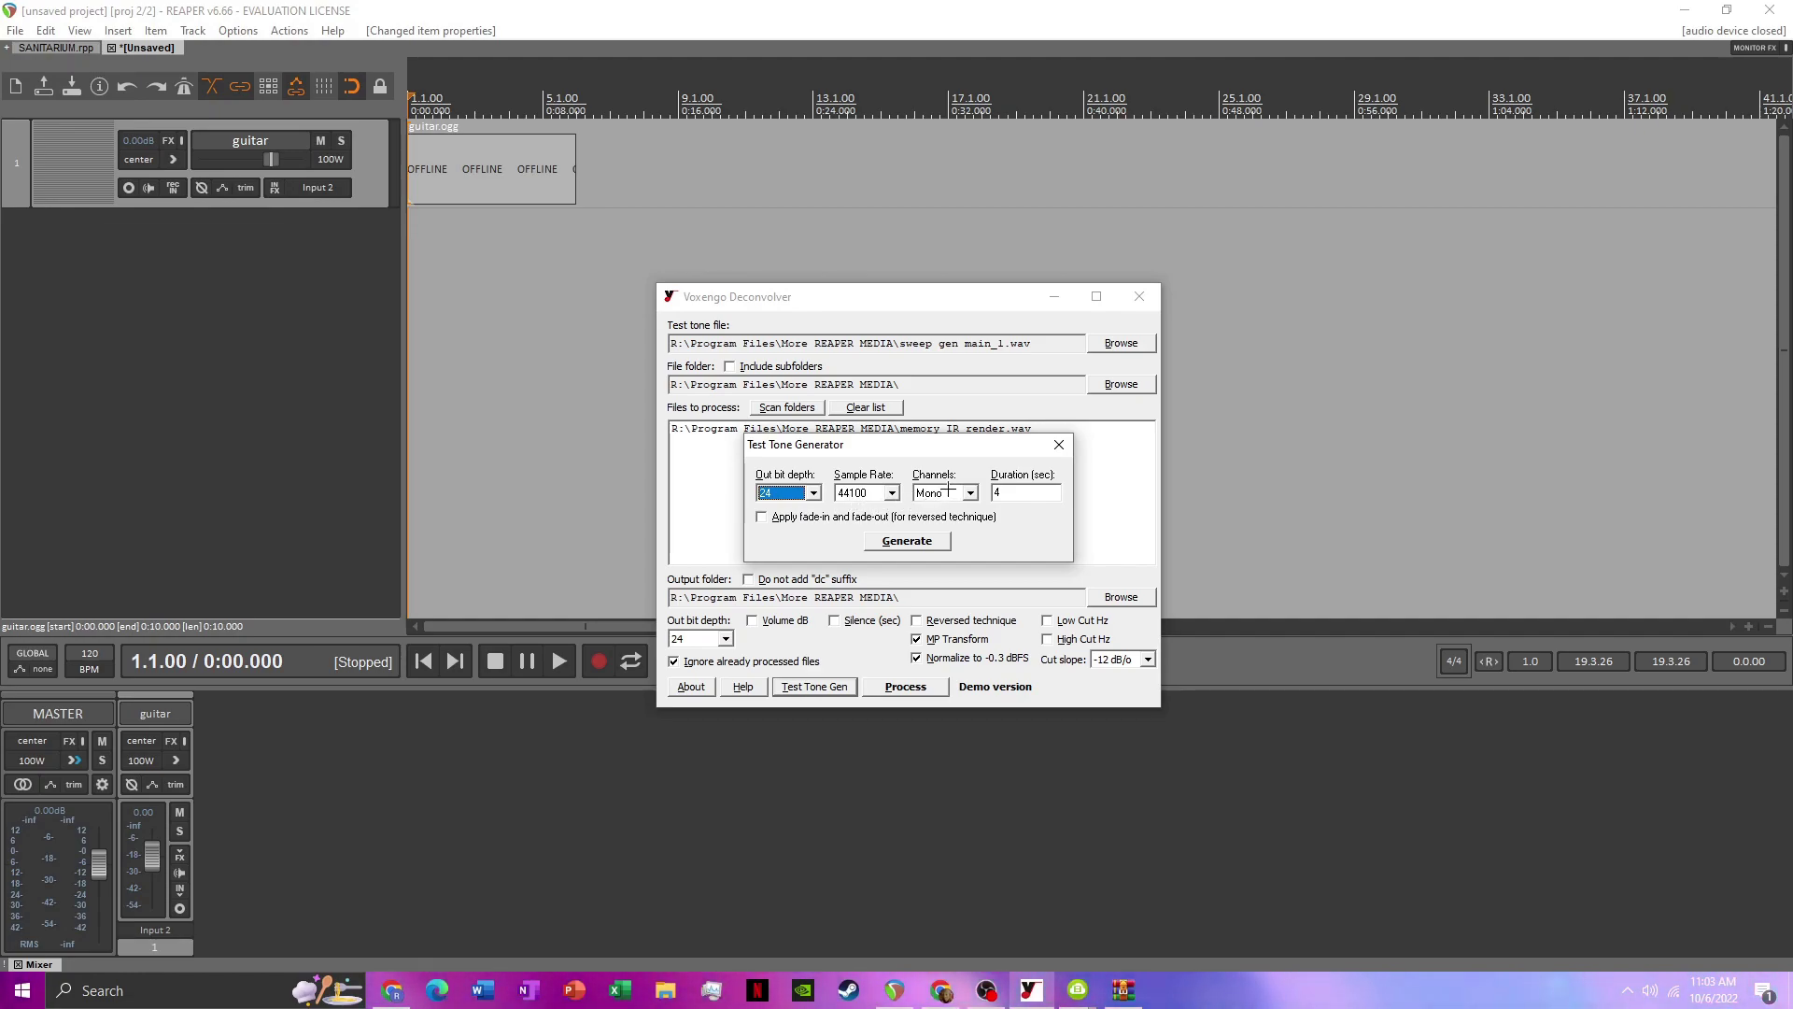
{"action": "double_click", "coordinate": [1009, 495]}
{"action": "type", "text": "9"}
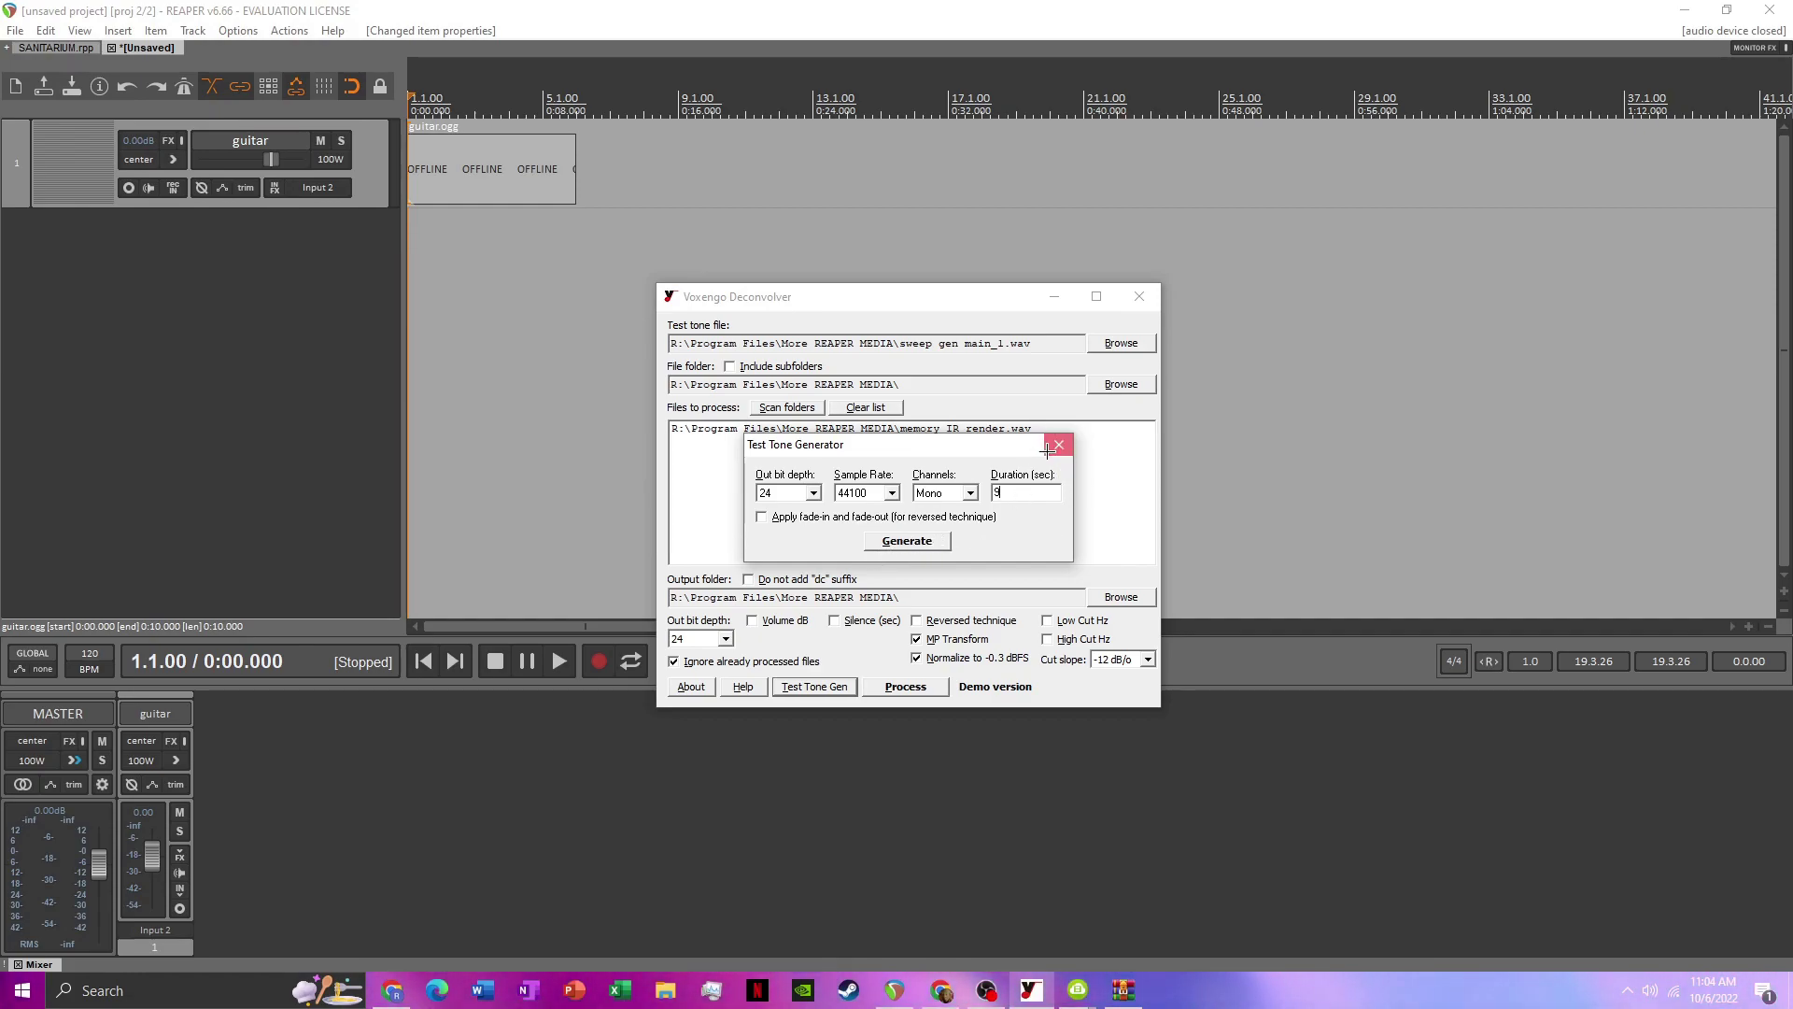
{"action": "left_click", "coordinate": [1059, 445]}
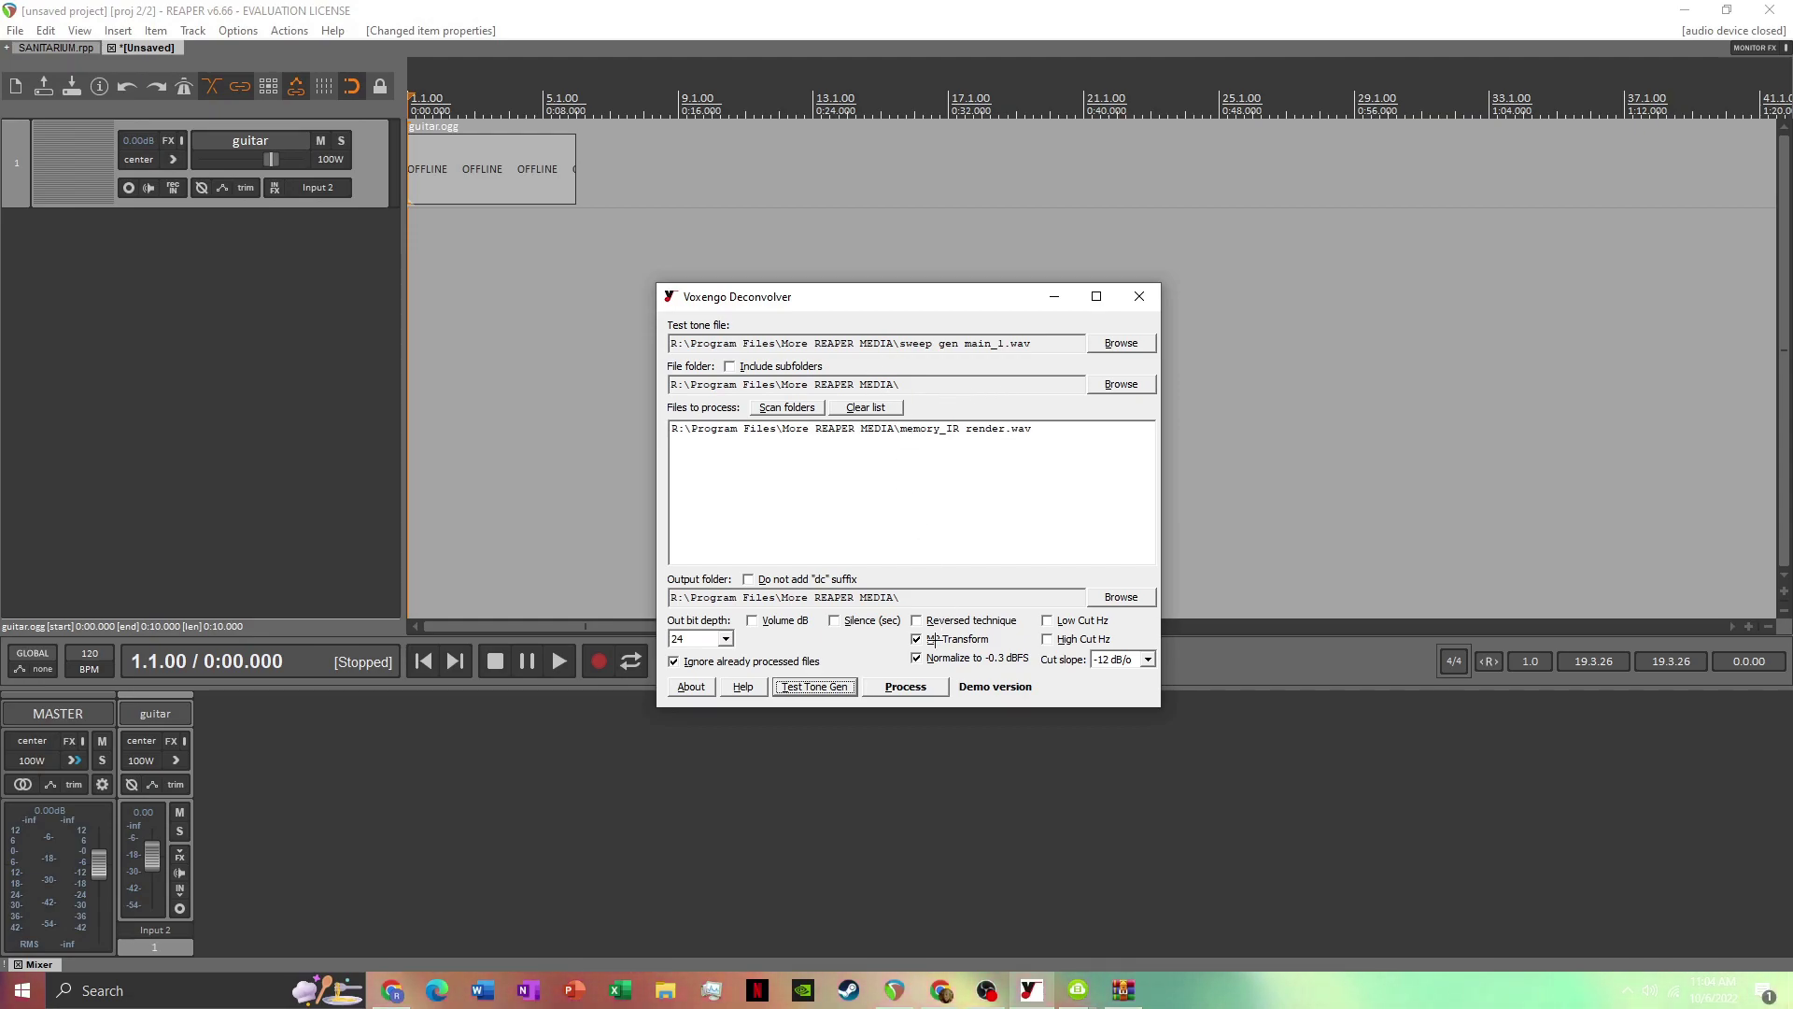
{"action": "left_click", "coordinate": [917, 689]}
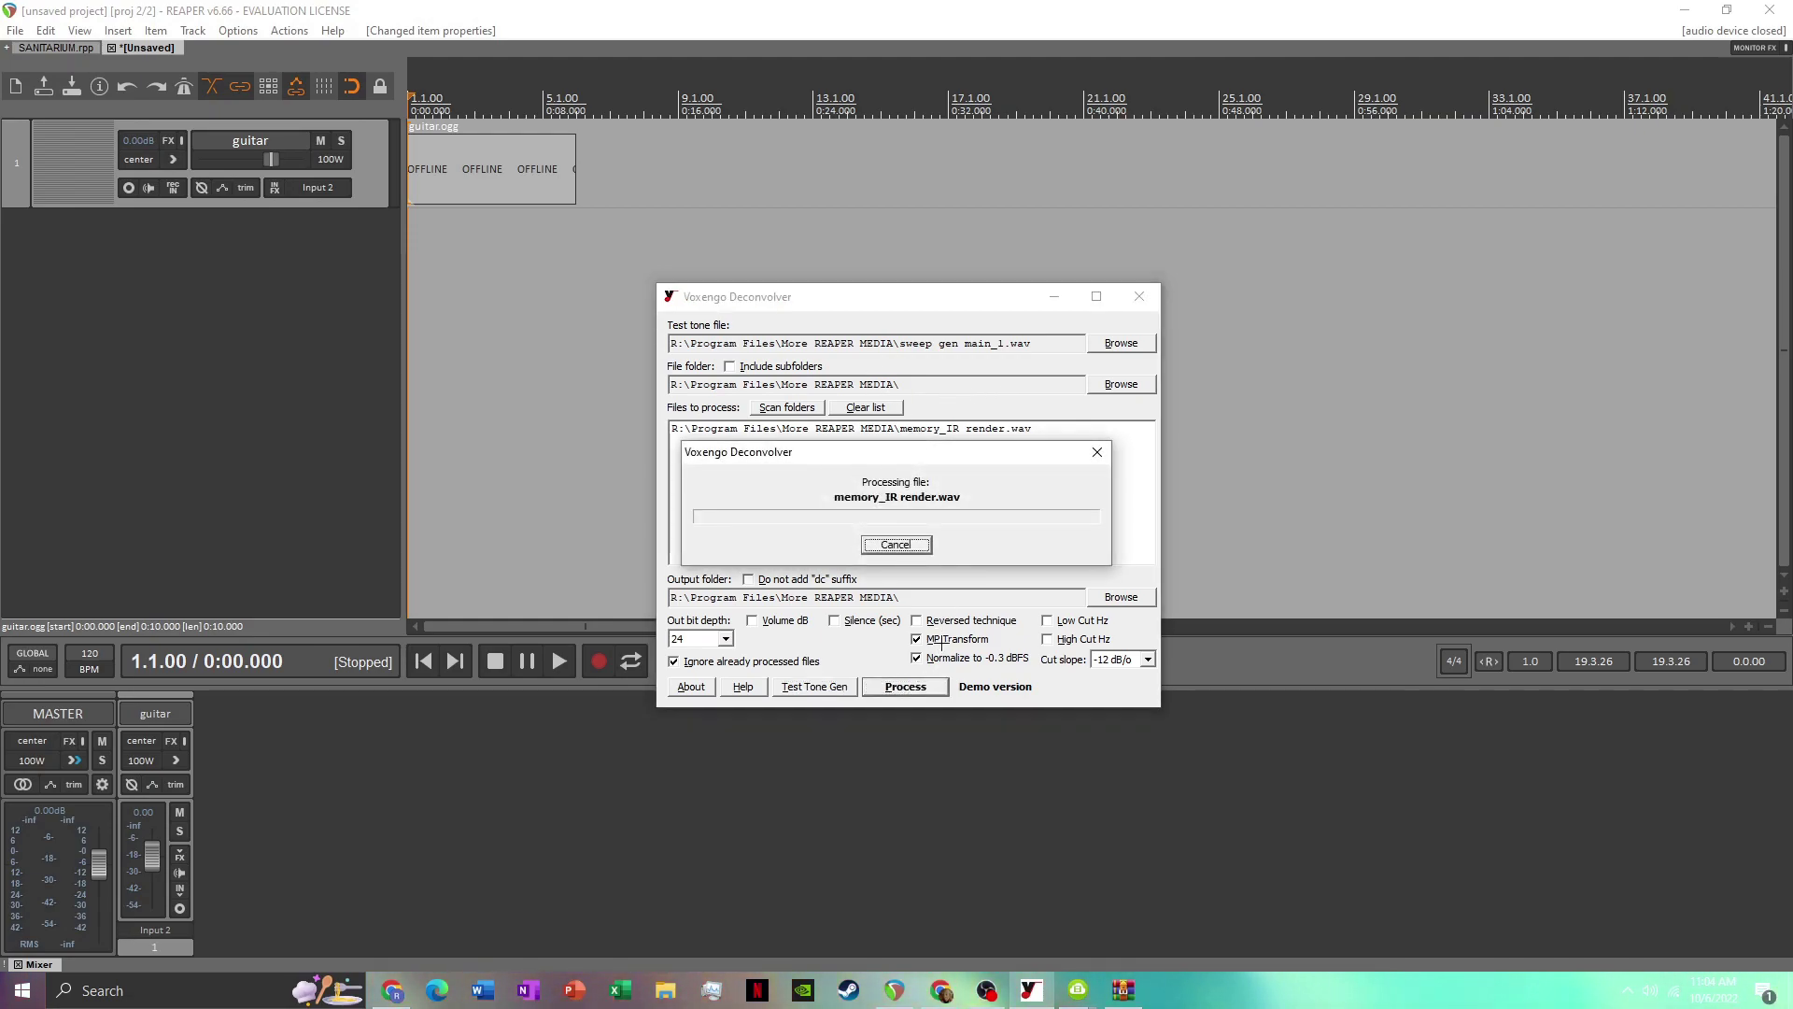
{"action": "left_click", "coordinate": [1140, 296]}
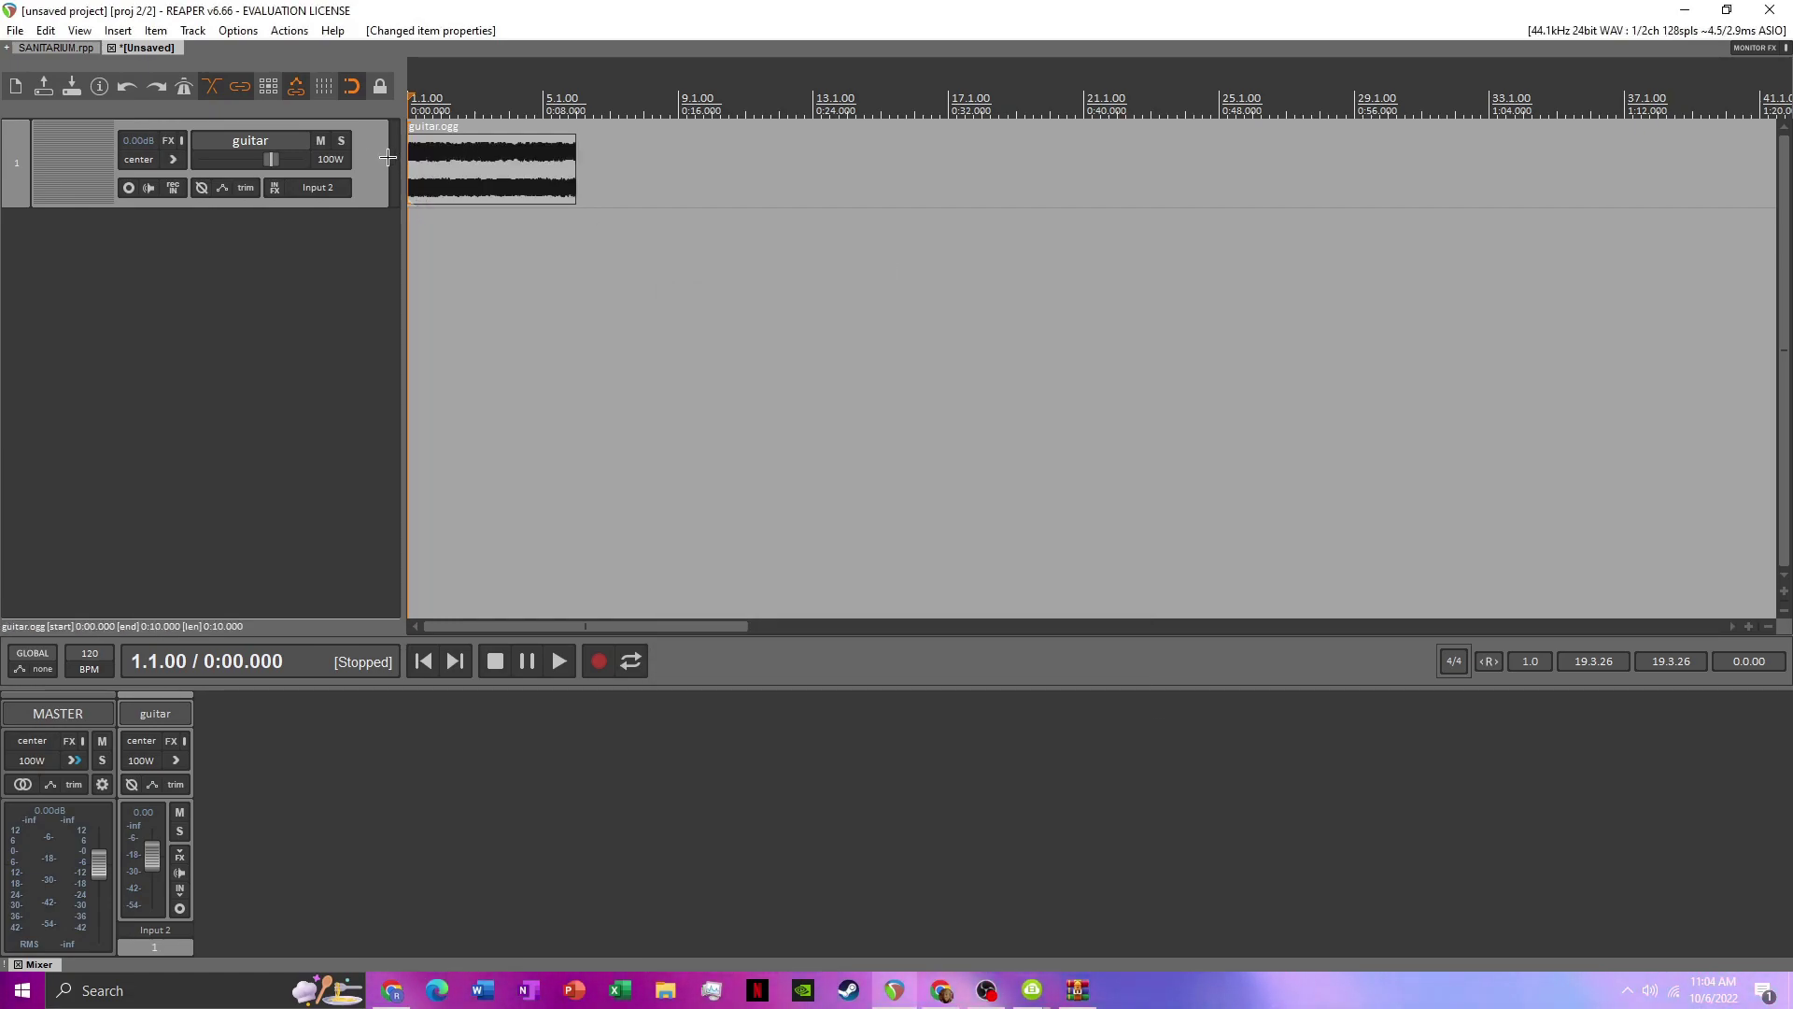
Remove the guitar track and add a new empty track
{"action": "right_click", "coordinate": [386, 156]}
{"action": "left_click", "coordinate": [402, 302]}
{"action": "double_click", "coordinate": [360, 177]}
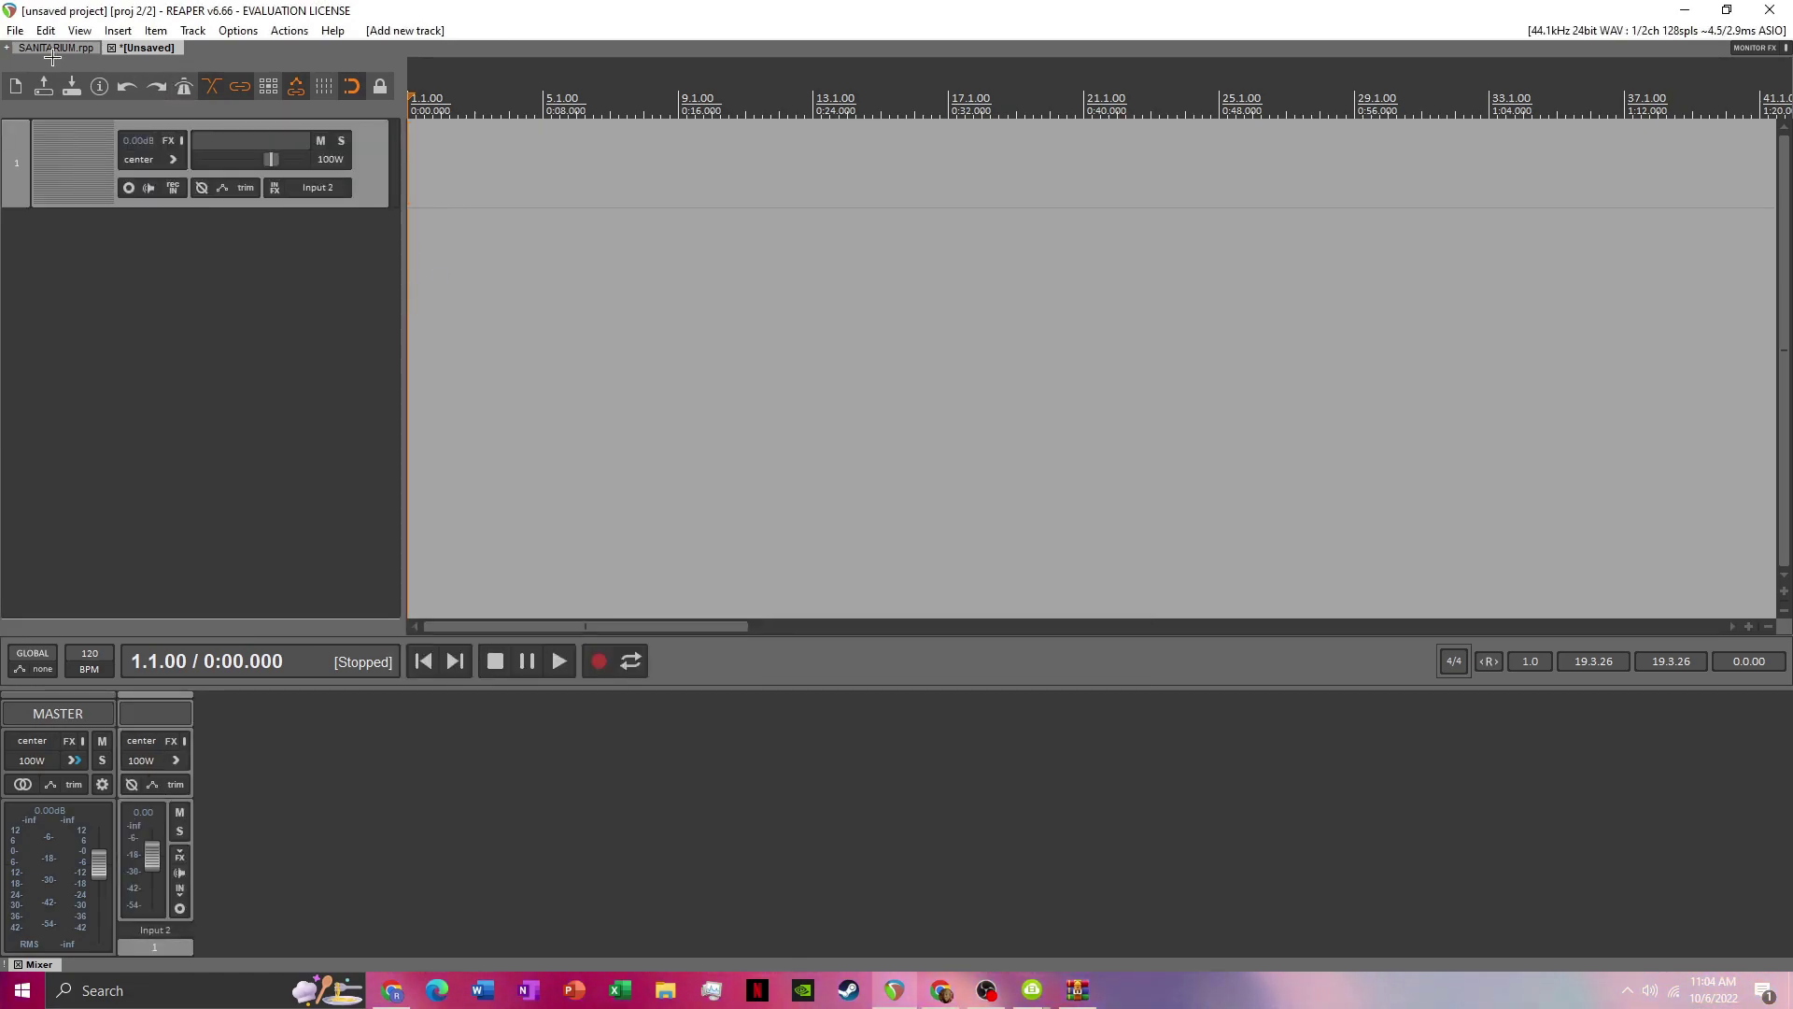
Import memory_IR render_dc.wav onto the new track and fade out its end
{"action": "left_click", "coordinate": [156, 31]}
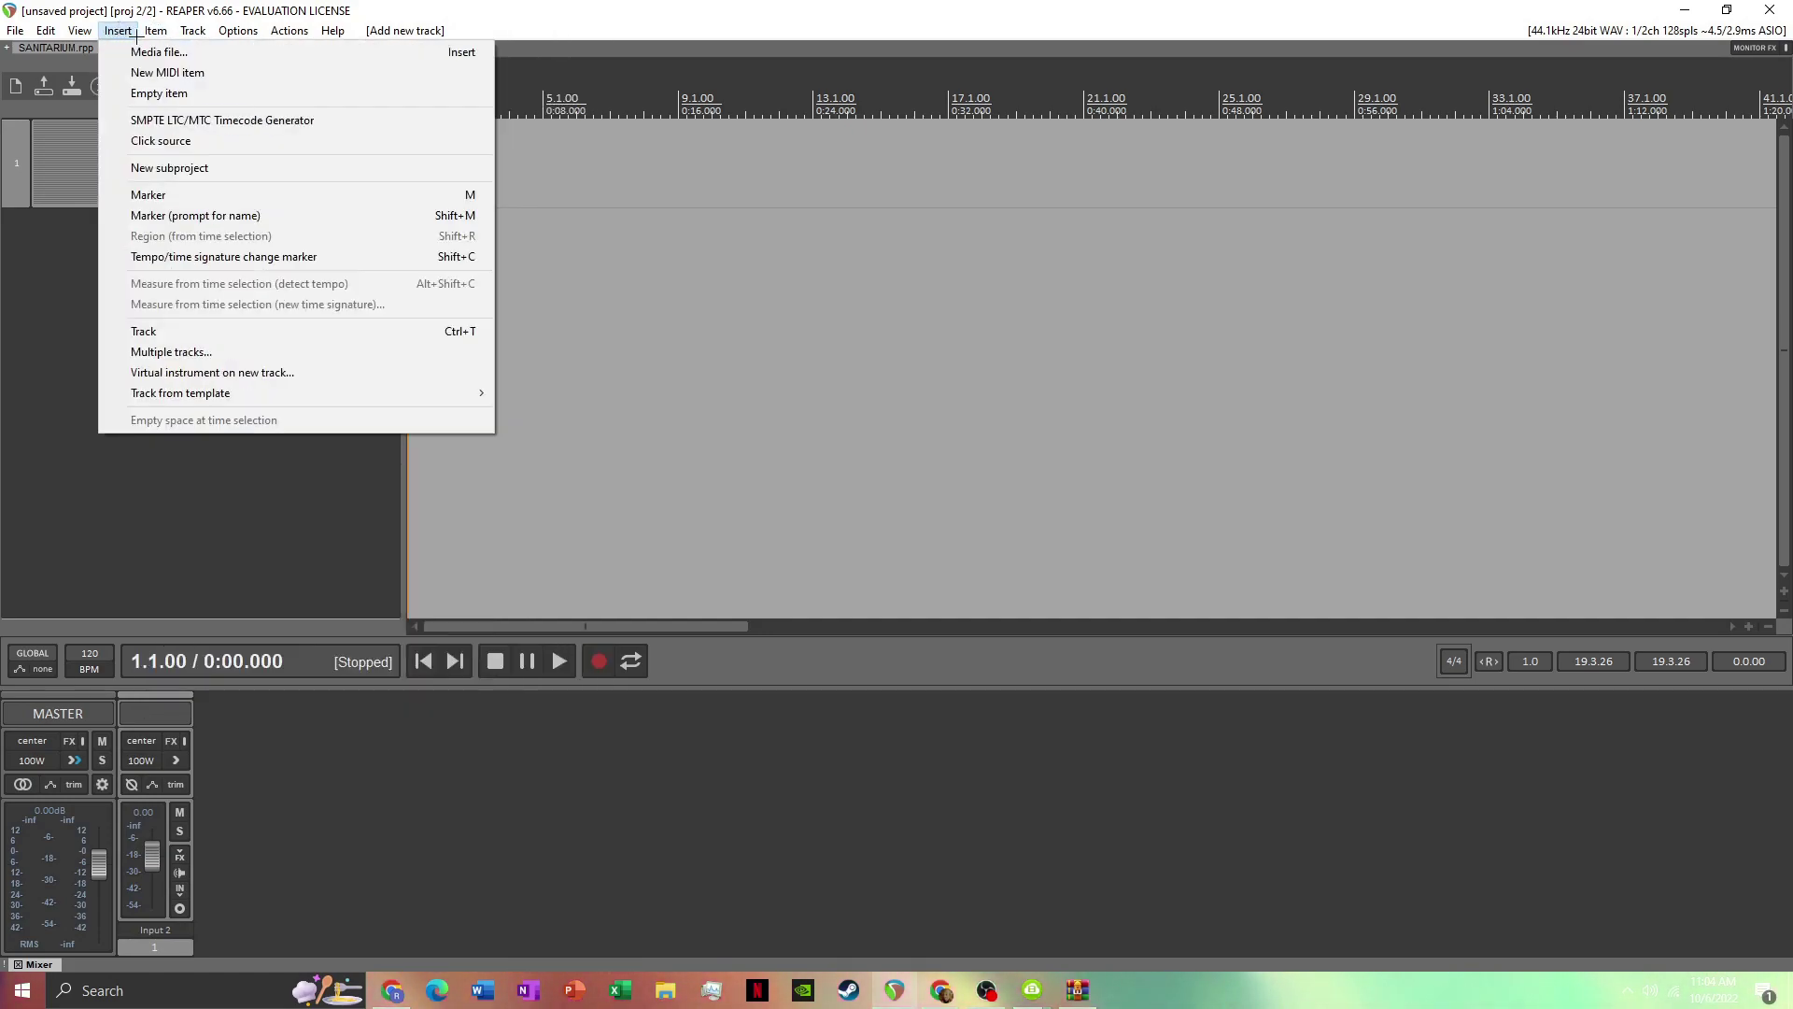
{"action": "left_click", "coordinate": [157, 52]}
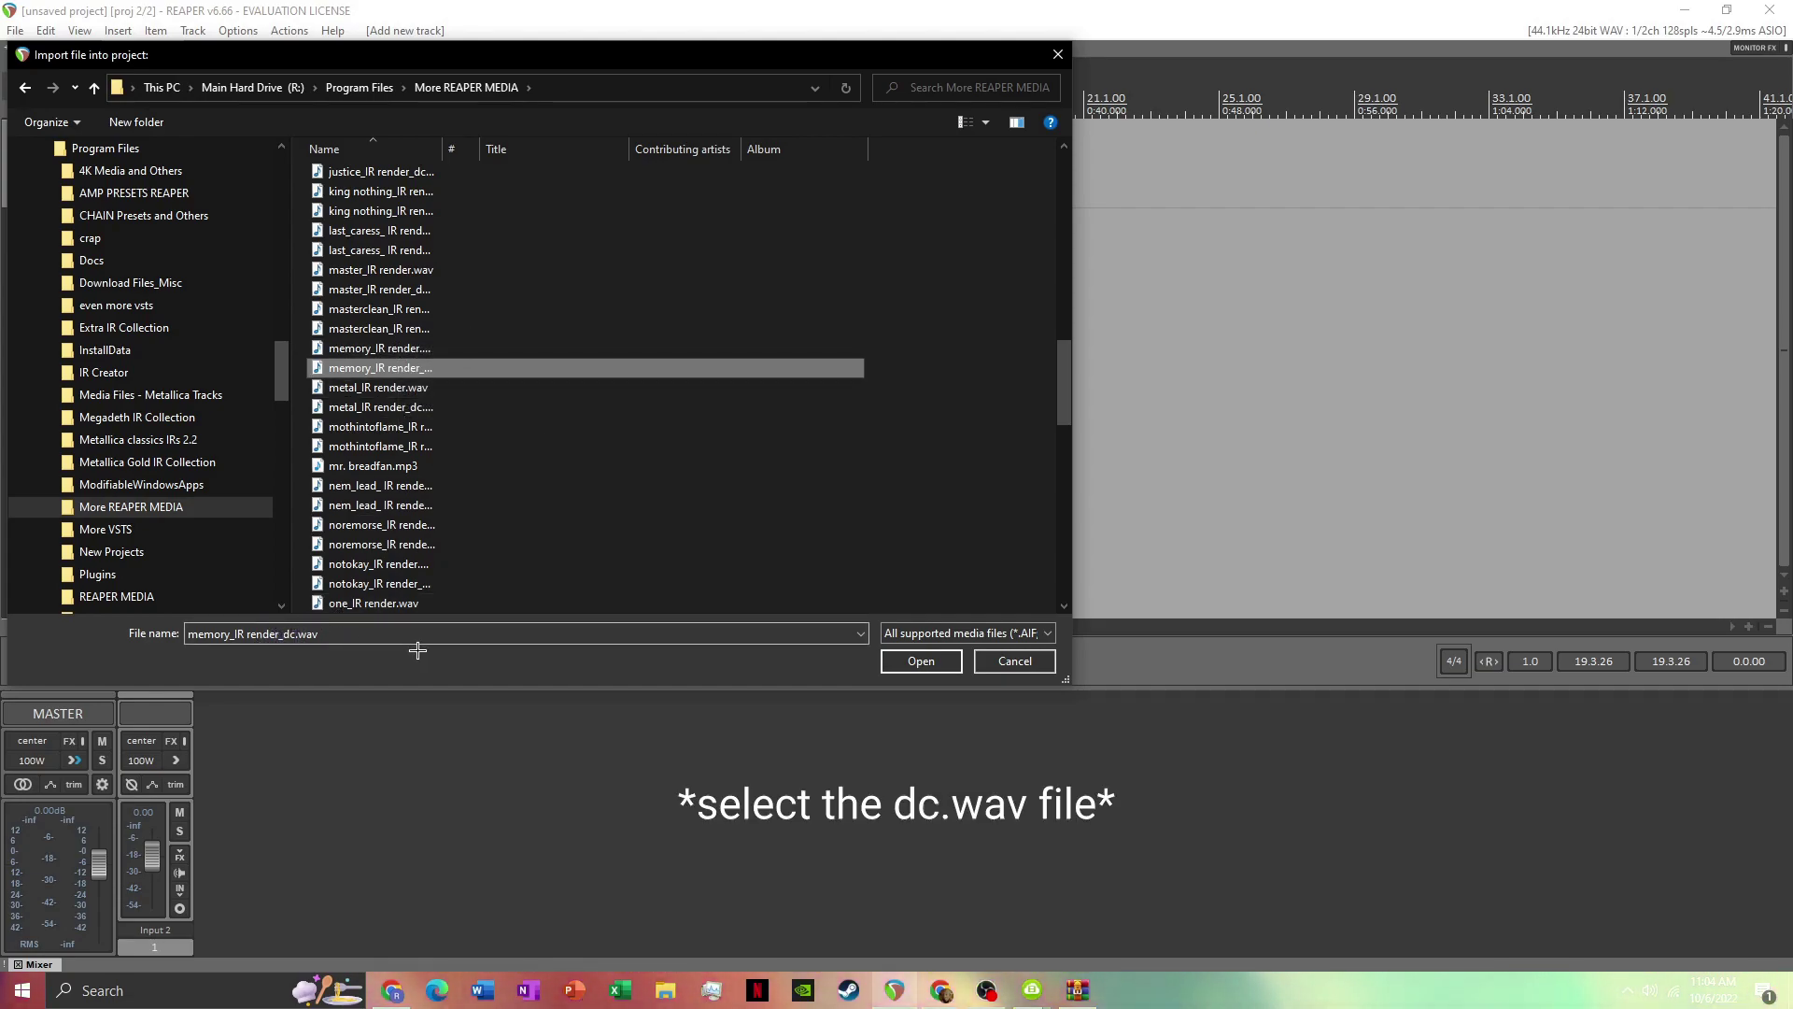
{"action": "left_click", "coordinate": [904, 660]}
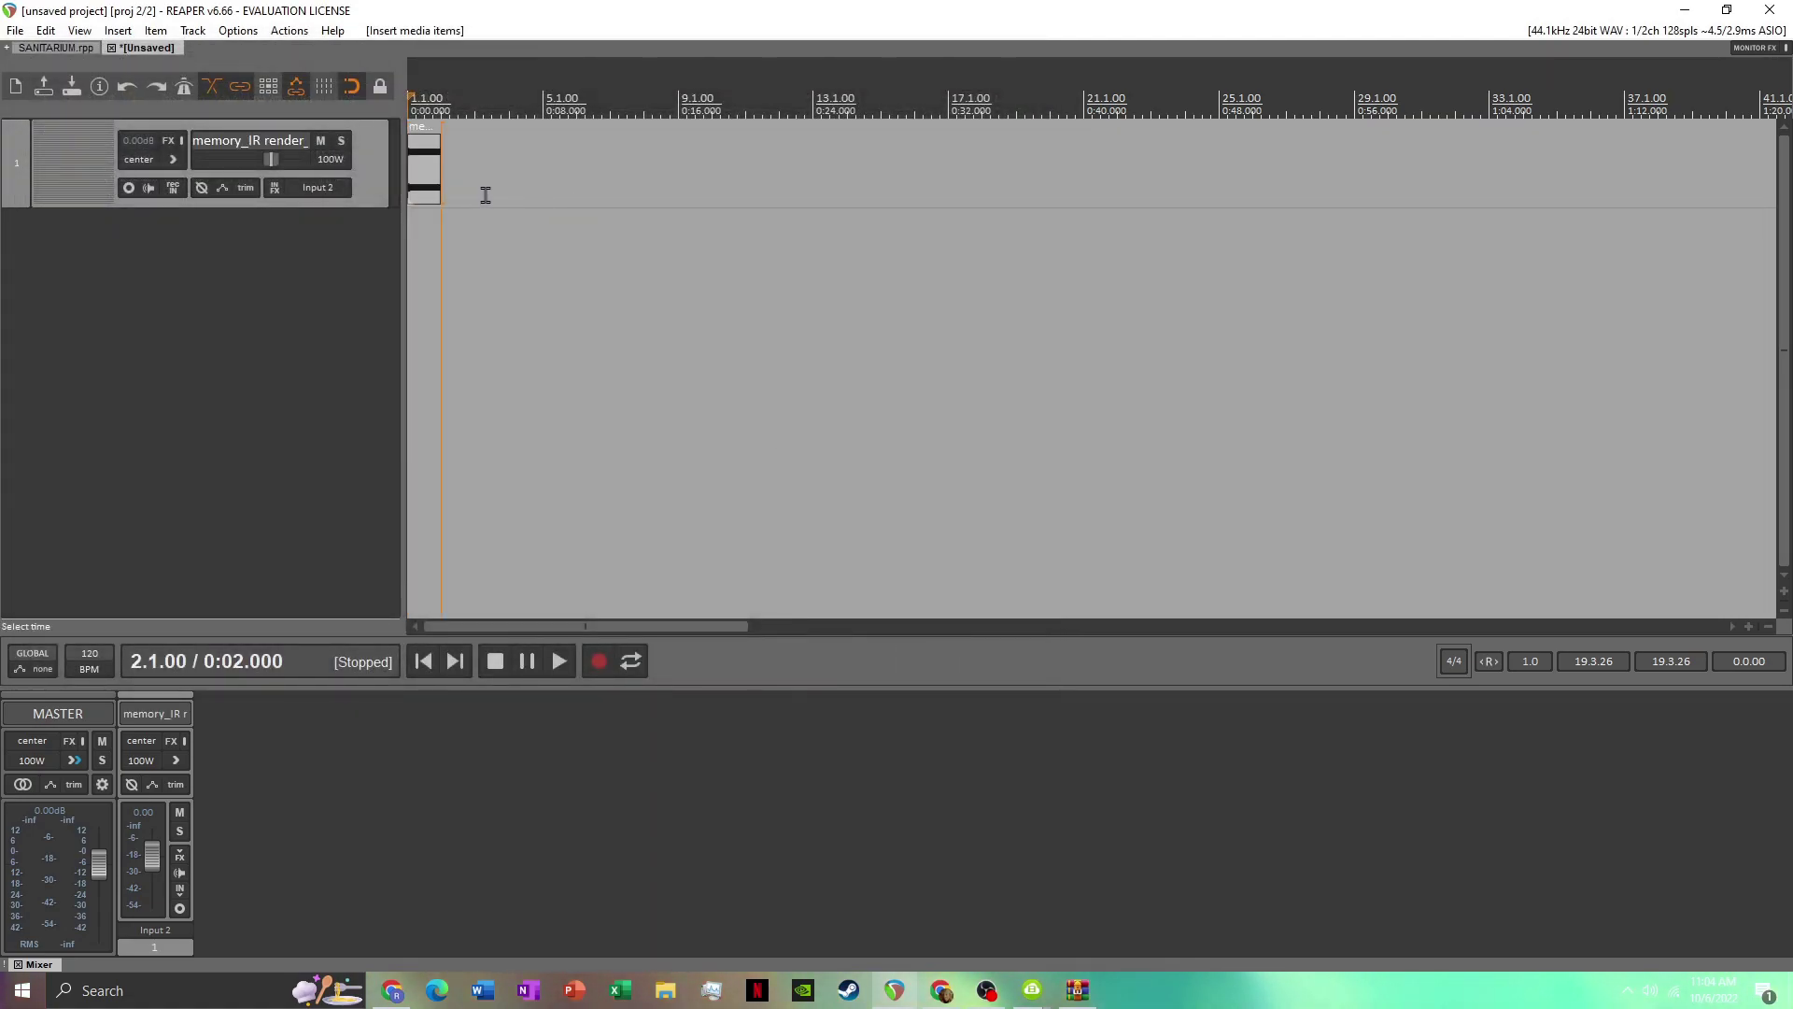
{"action": "scroll", "coordinate": [430, 142], "scroll_direction": "up", "scroll_amount": 6}
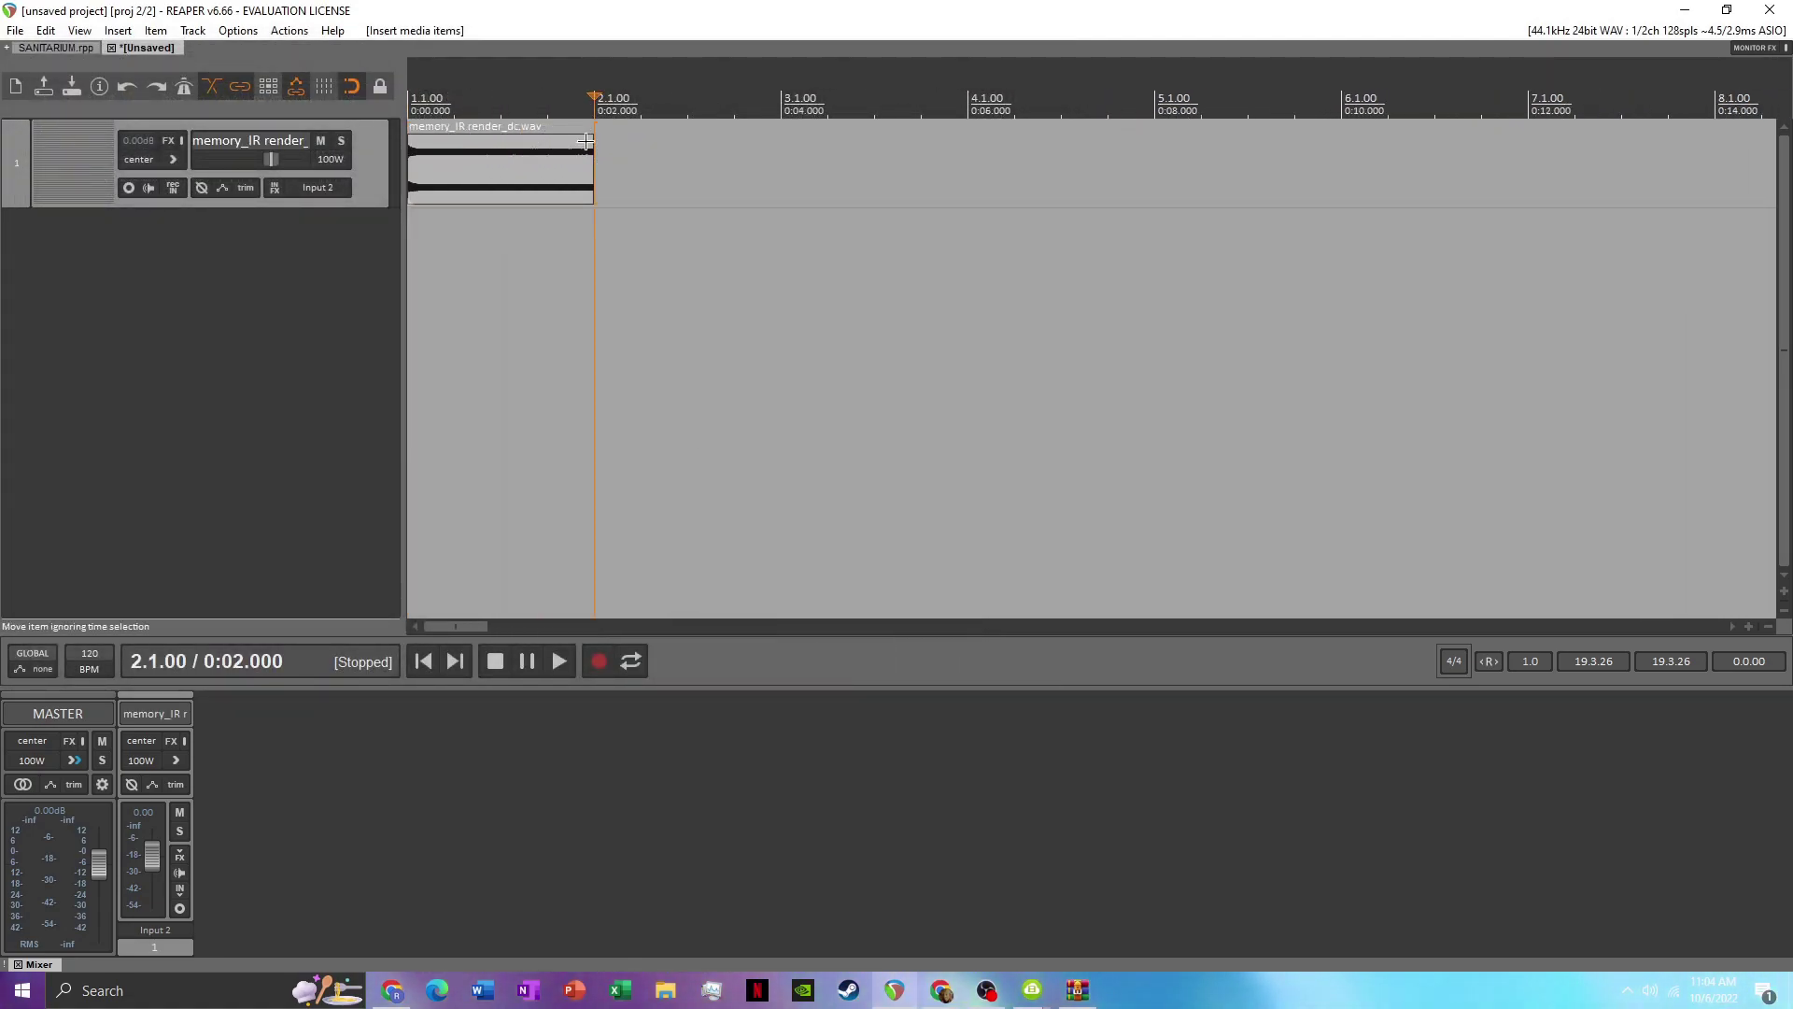
{"action": "left_click_drag", "start_coordinate": [587, 141], "coordinate": [613, 144]}
Set the memory_IR render_dc.wav item's length to .007 in Item properties
{"action": "right_click", "coordinate": [477, 178]}
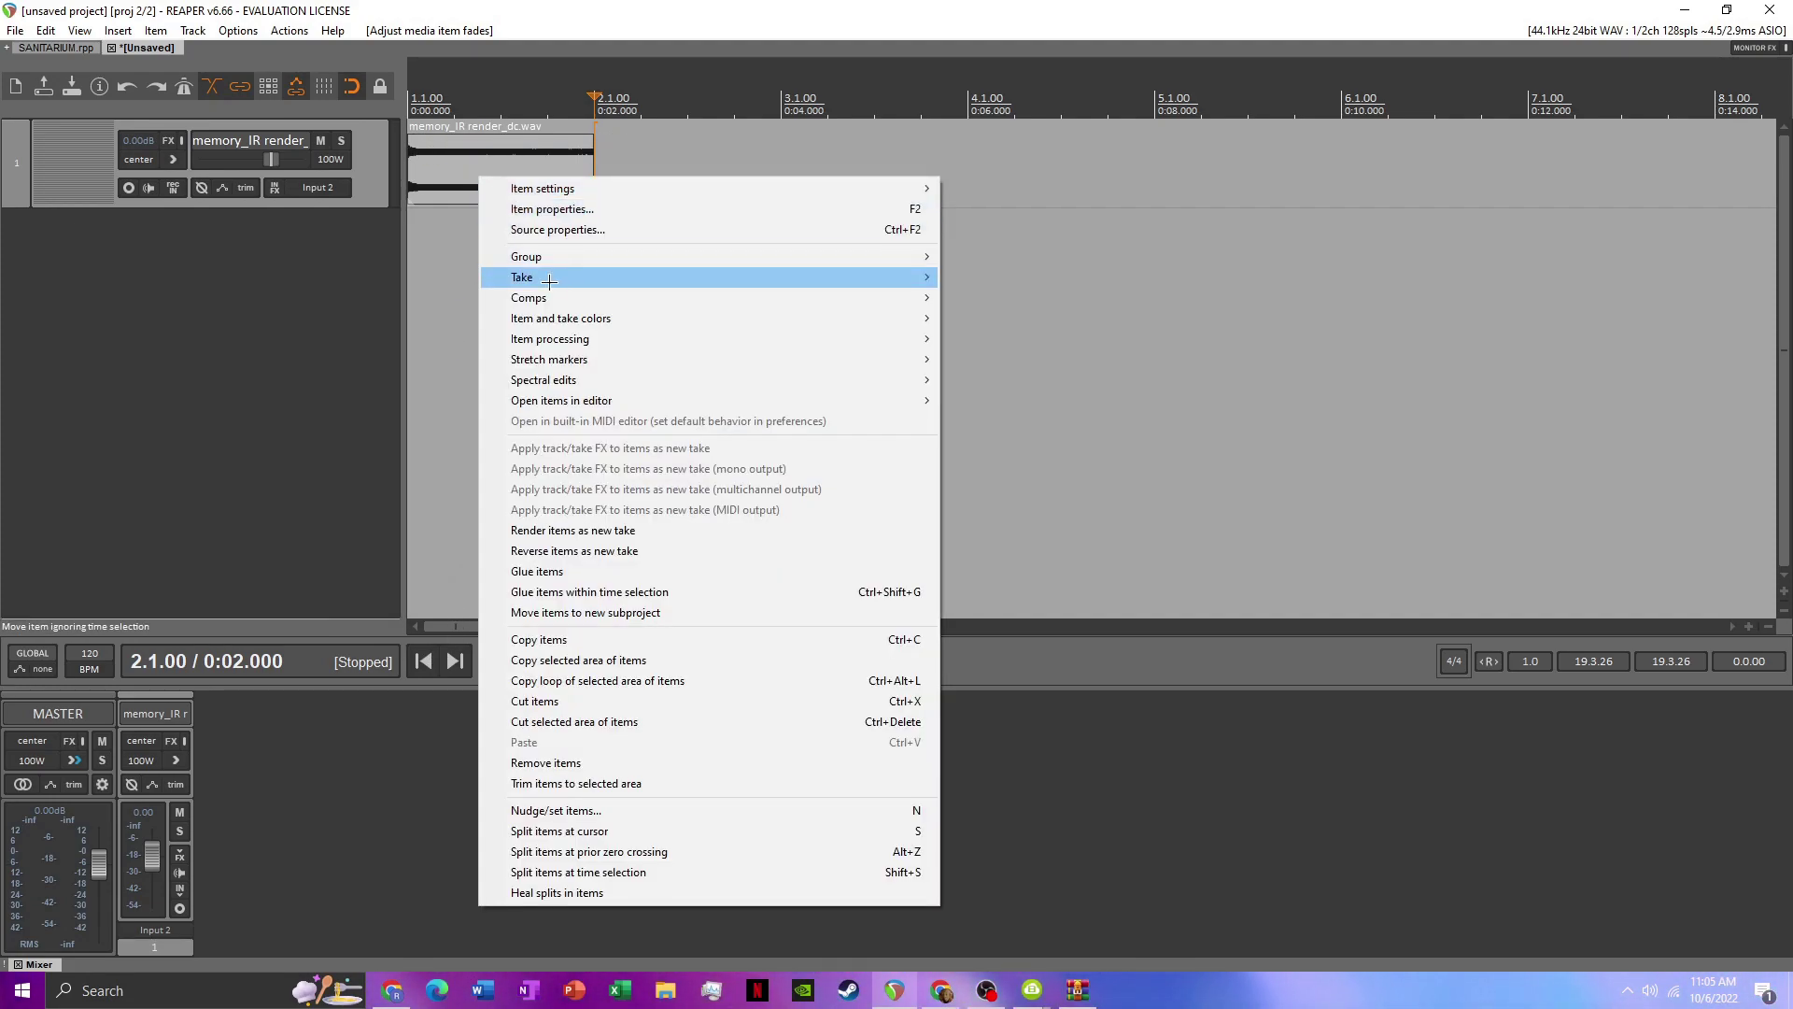
{"action": "left_click", "coordinate": [579, 209]}
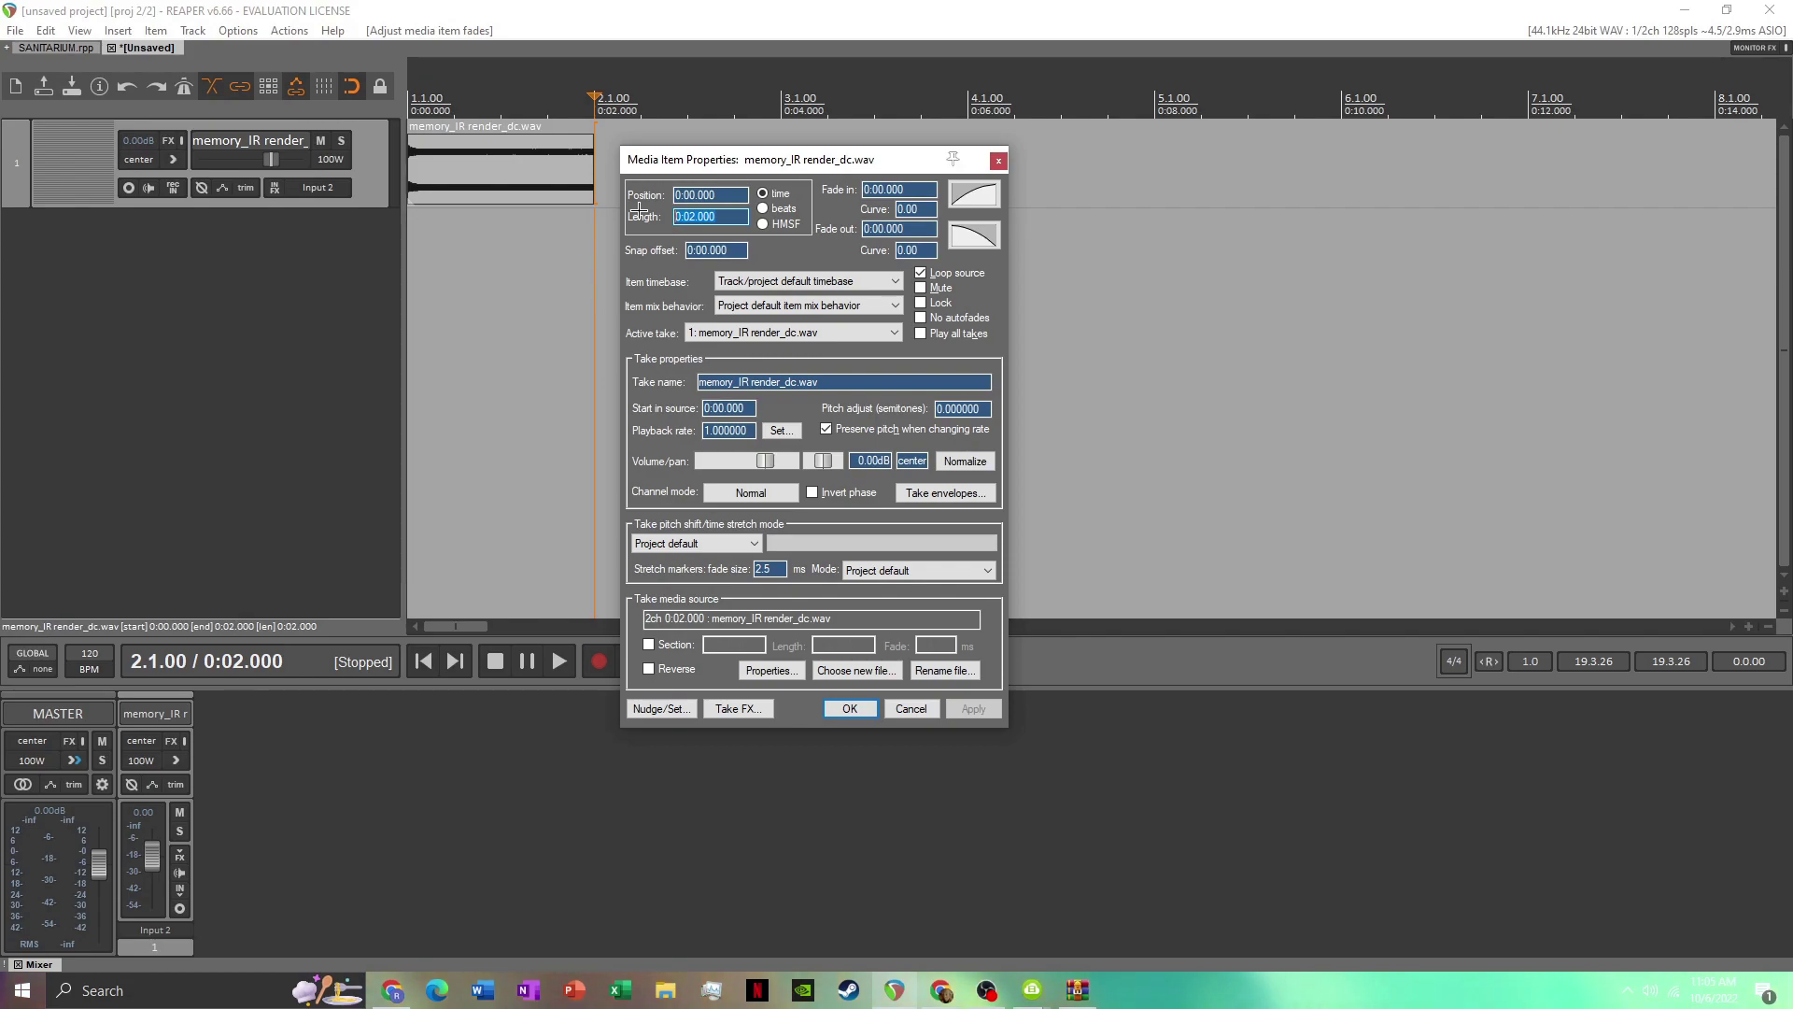
{"action": "key", "text": "BackSpace"}
{"action": "type", "text": ".00"}
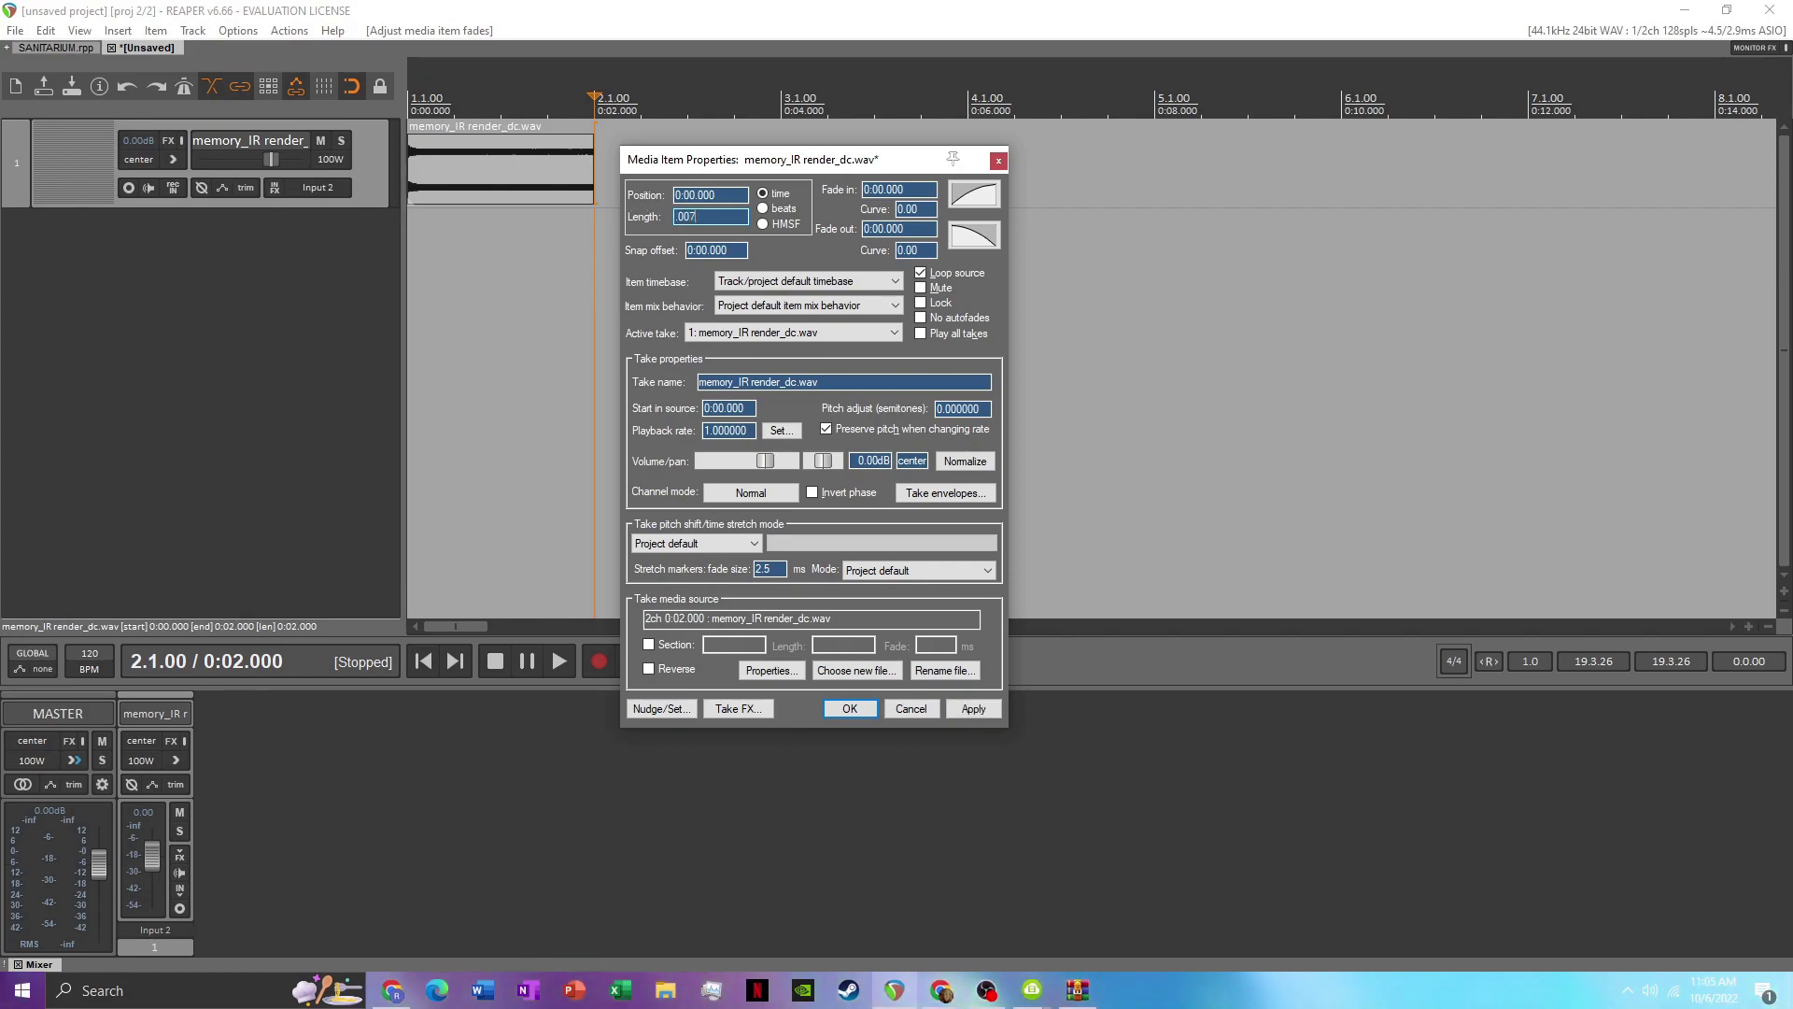
{"action": "type", "text": "7"}
{"action": "key", "text": "Return"}
{"action": "left_click", "coordinate": [850, 709]}
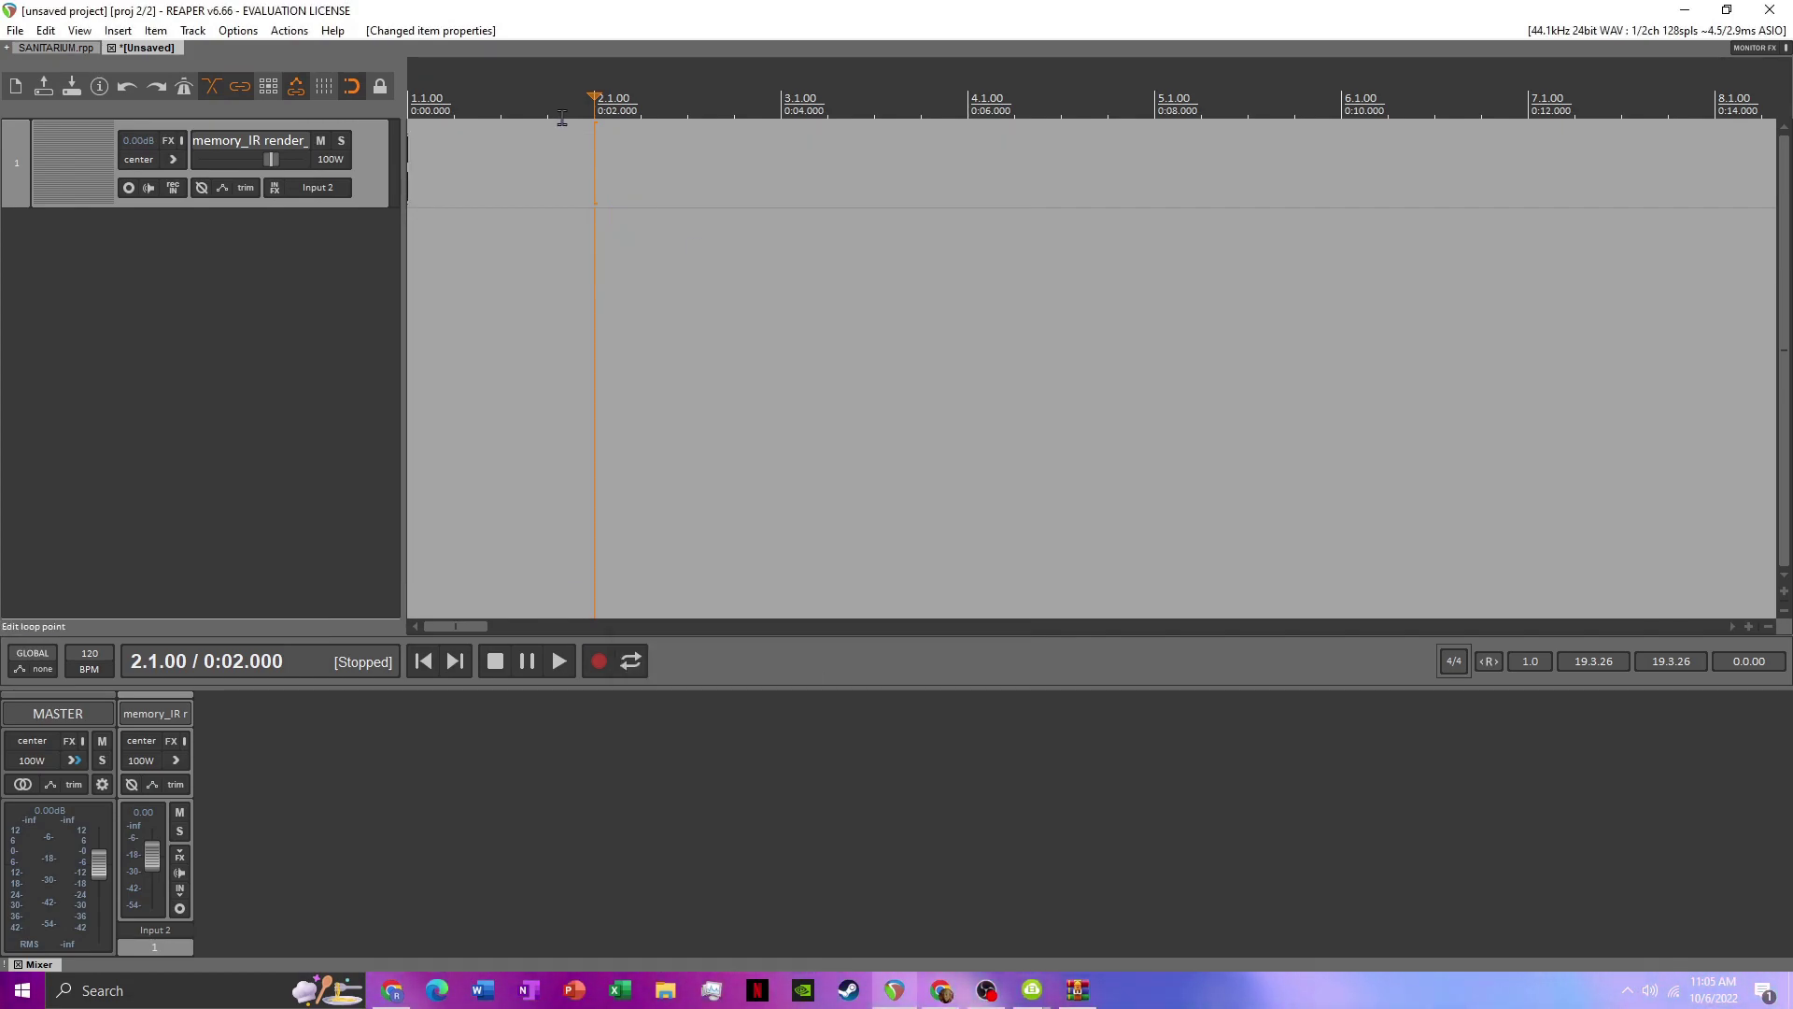
Return to the project start and play back the trimmed impulse
{"action": "scroll", "coordinate": [449, 176], "scroll_direction": "up", "scroll_amount": 5}
{"action": "left_click", "coordinate": [423, 662]}
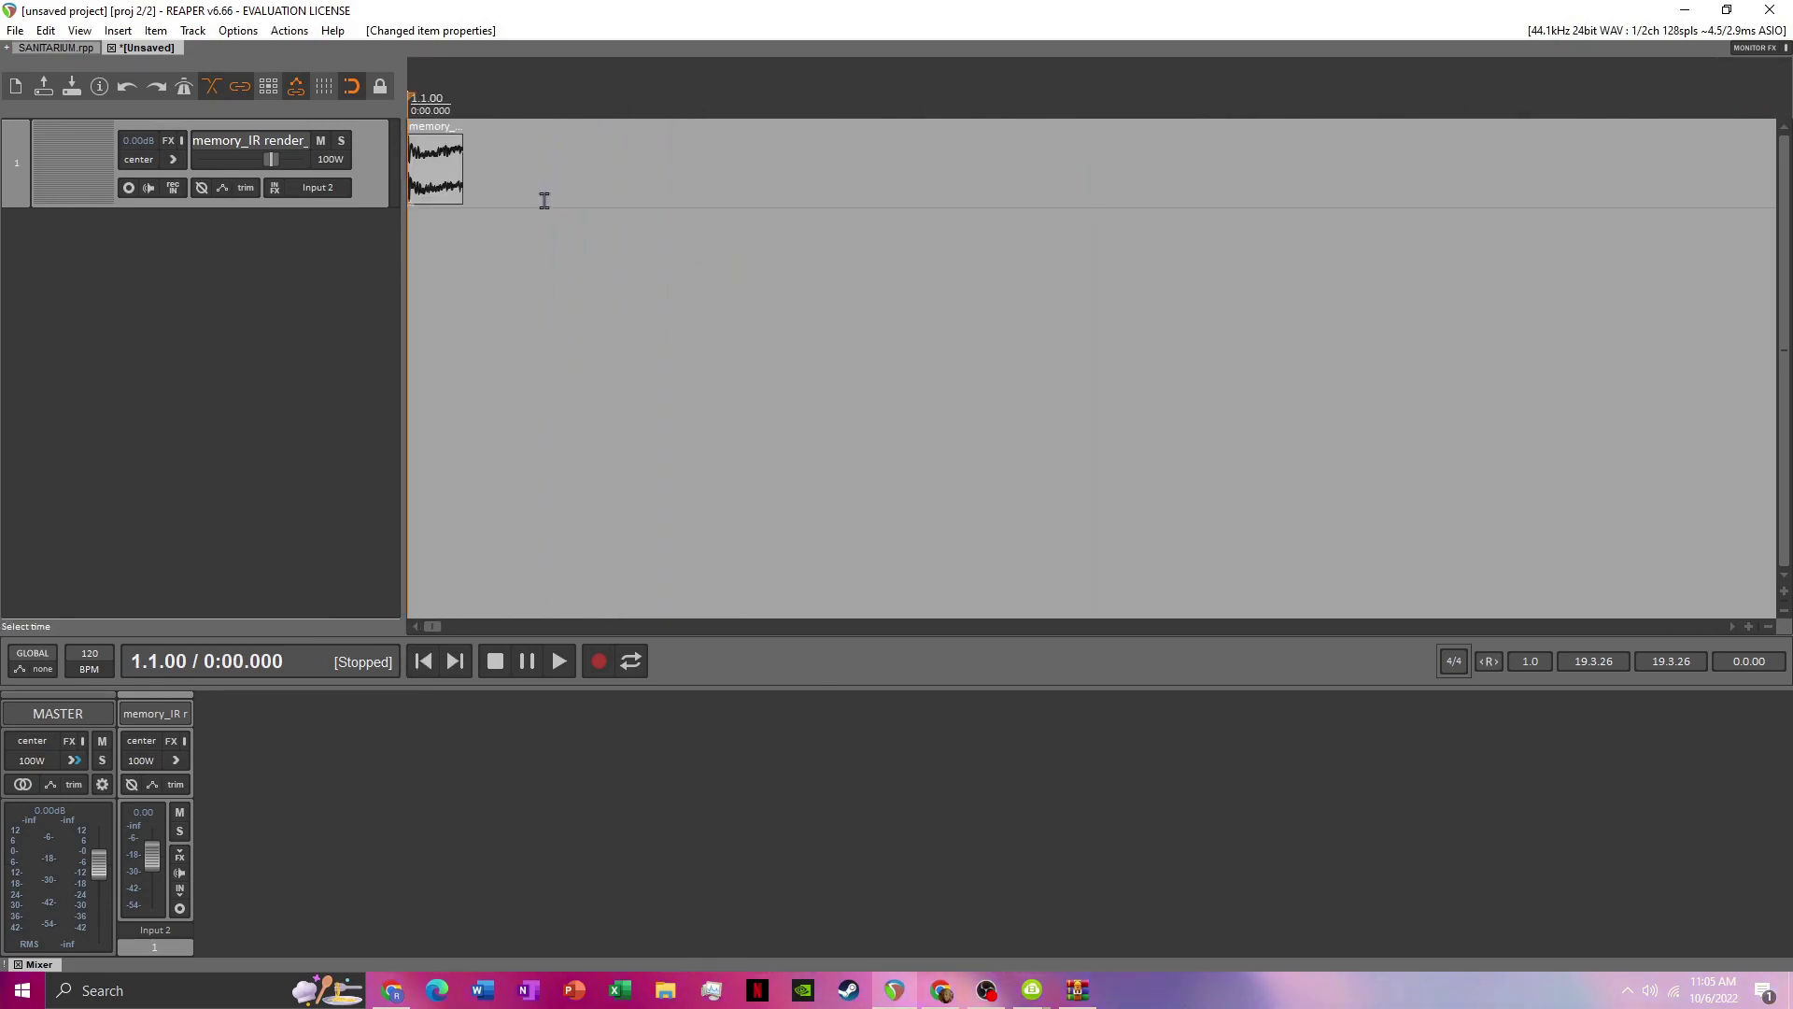
{"action": "left_click", "coordinate": [562, 665]}
{"action": "scroll", "coordinate": [516, 588], "scroll_direction": "down", "scroll_amount": 5}
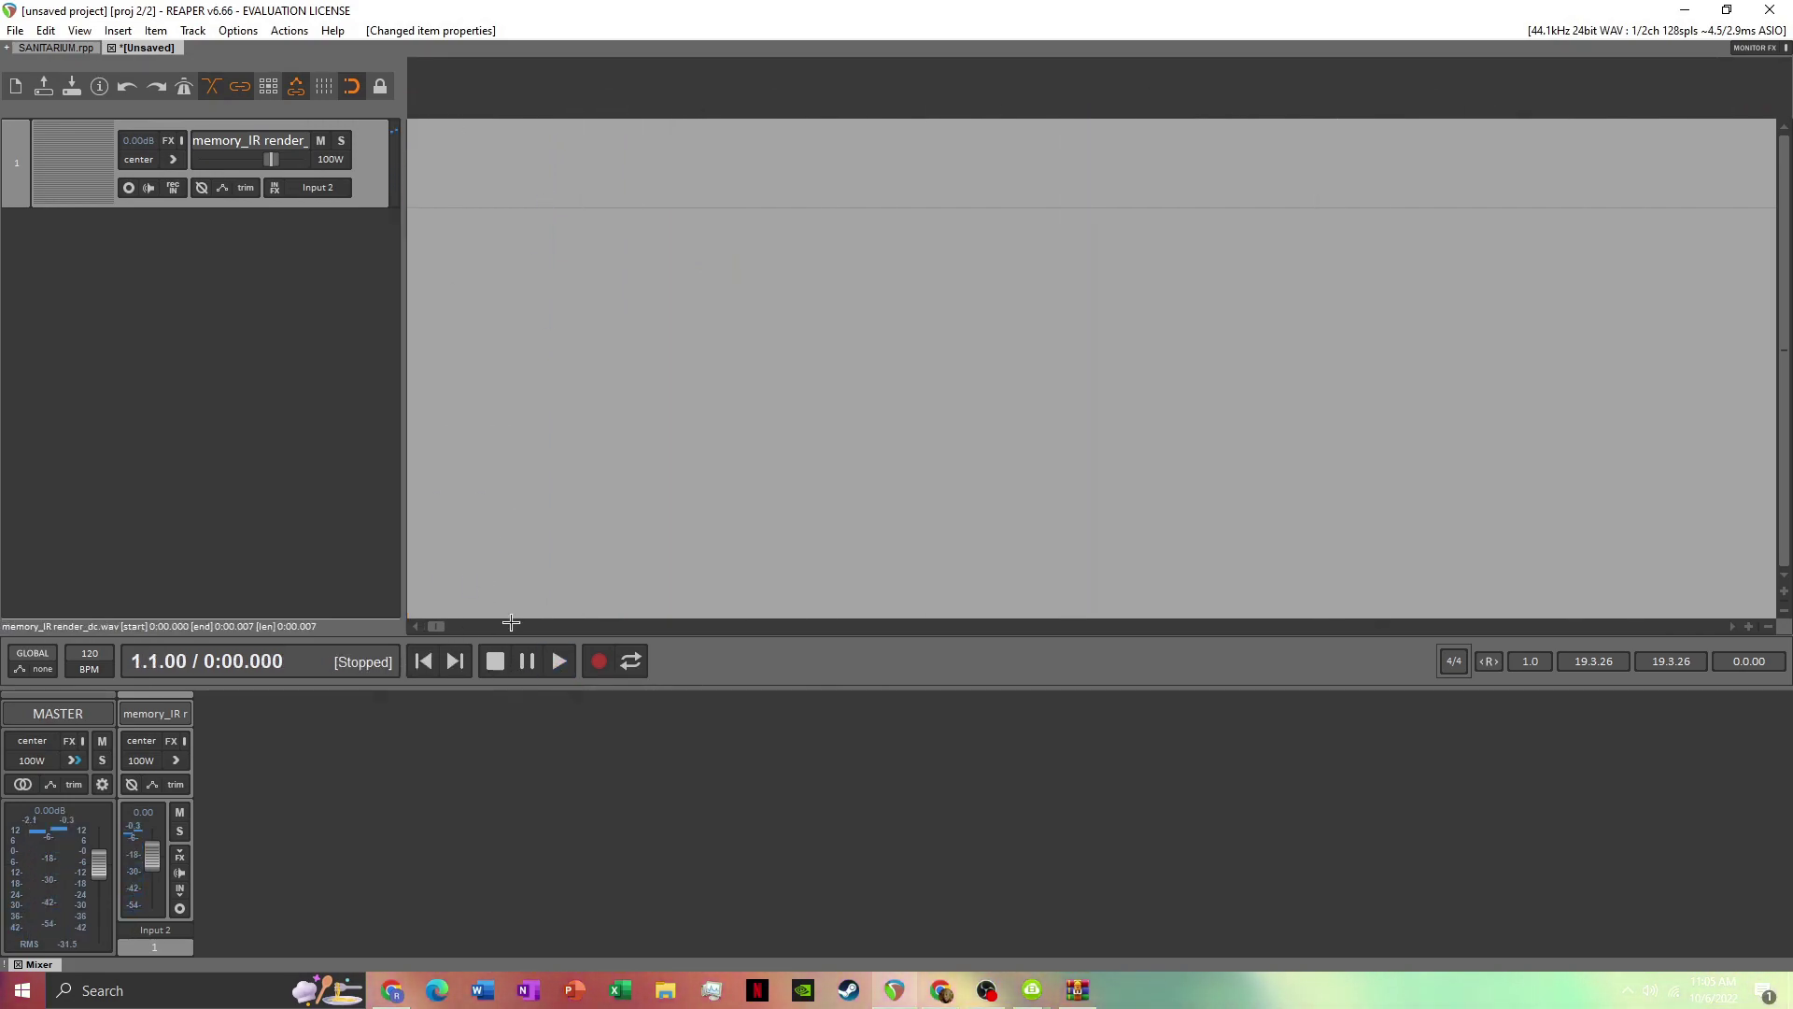
{"action": "scroll", "coordinate": [467, 160], "scroll_direction": "down", "scroll_amount": 10}
{"action": "scroll", "coordinate": [498, 165], "scroll_direction": "down", "scroll_amount": 2}
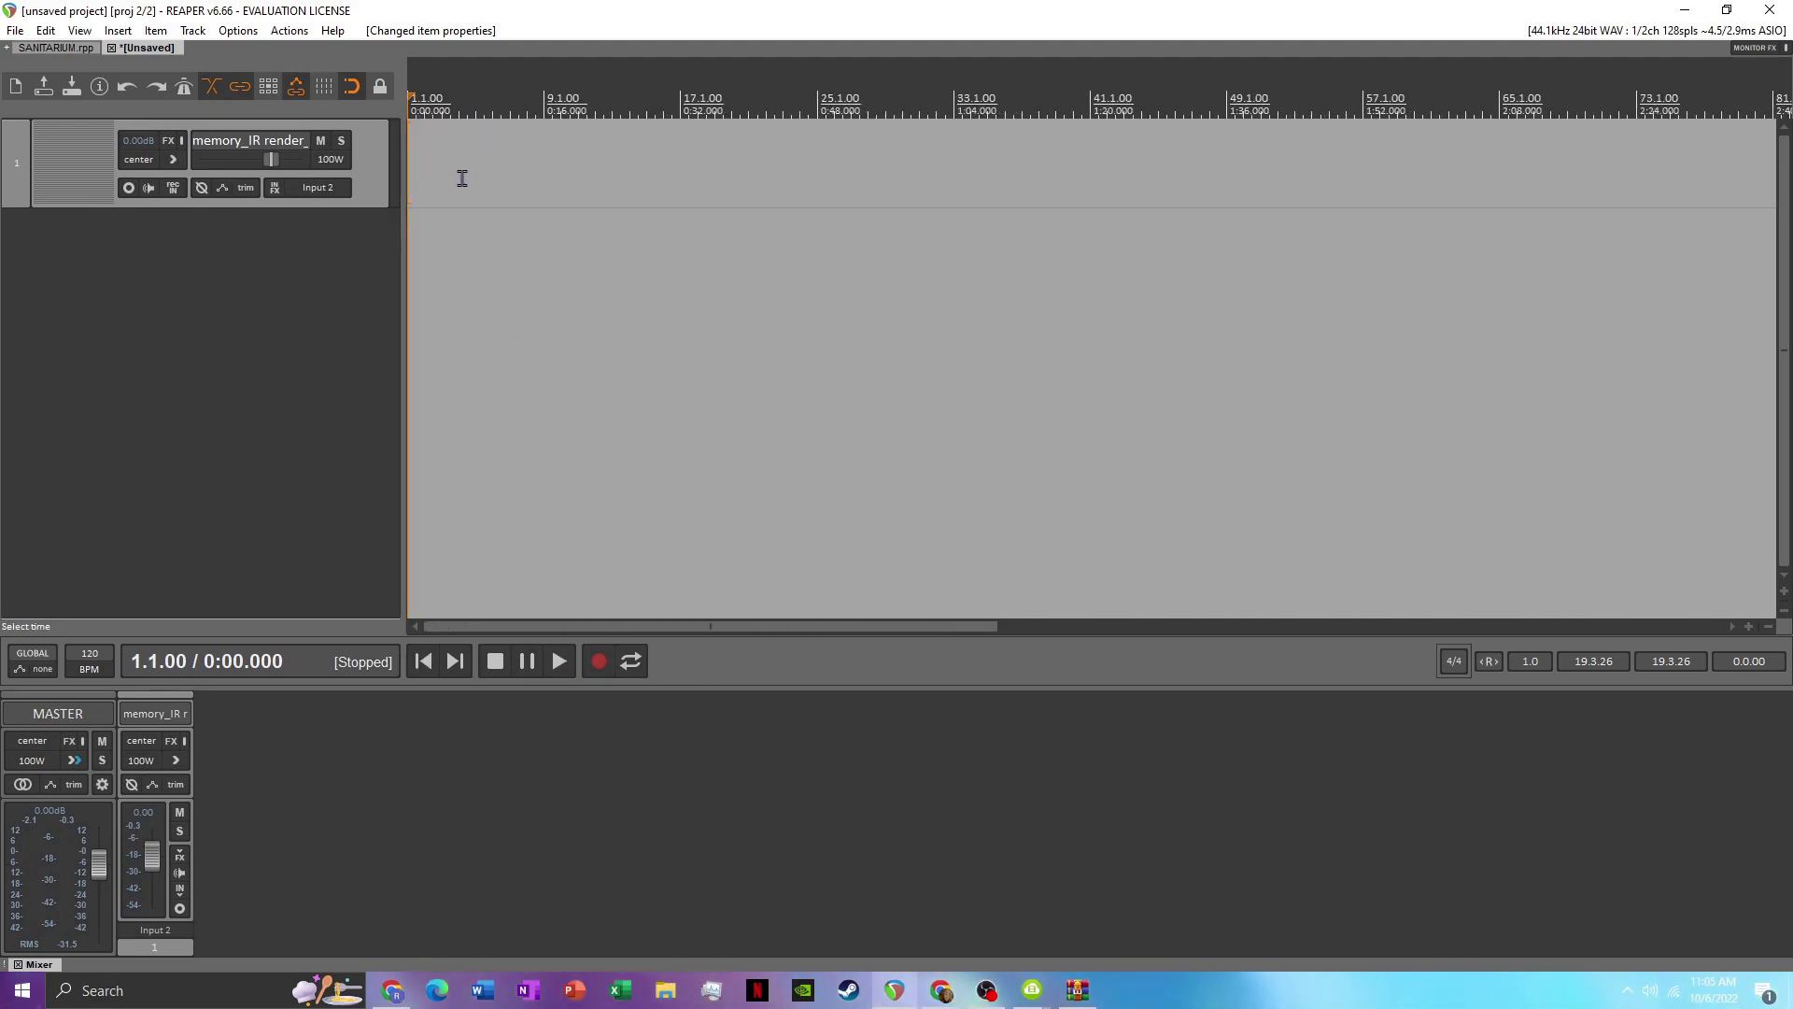
{"action": "left_click", "coordinate": [44, 30]}
{"action": "left_click", "coordinate": [485, 707]}
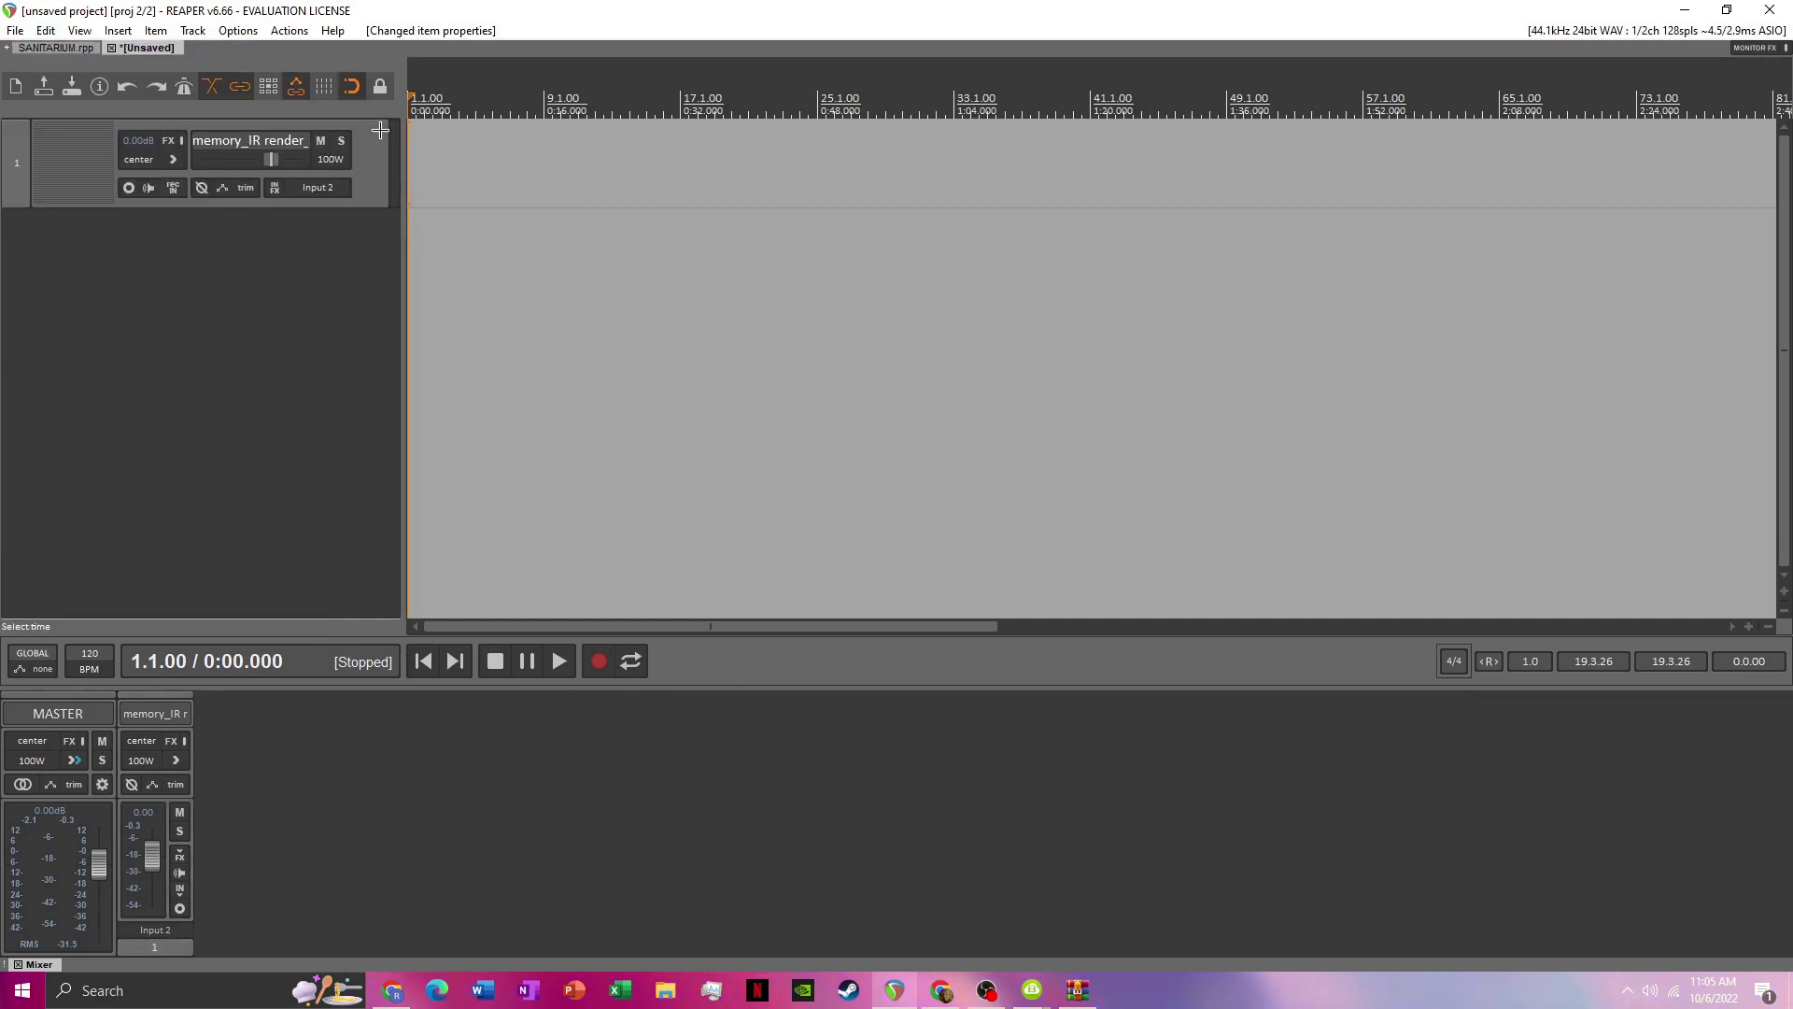
{"action": "scroll", "coordinate": [508, 220], "scroll_direction": "up", "scroll_amount": 10}
{"action": "scroll", "coordinate": [616, 324], "scroll_direction": "up", "scroll_amount": 5}
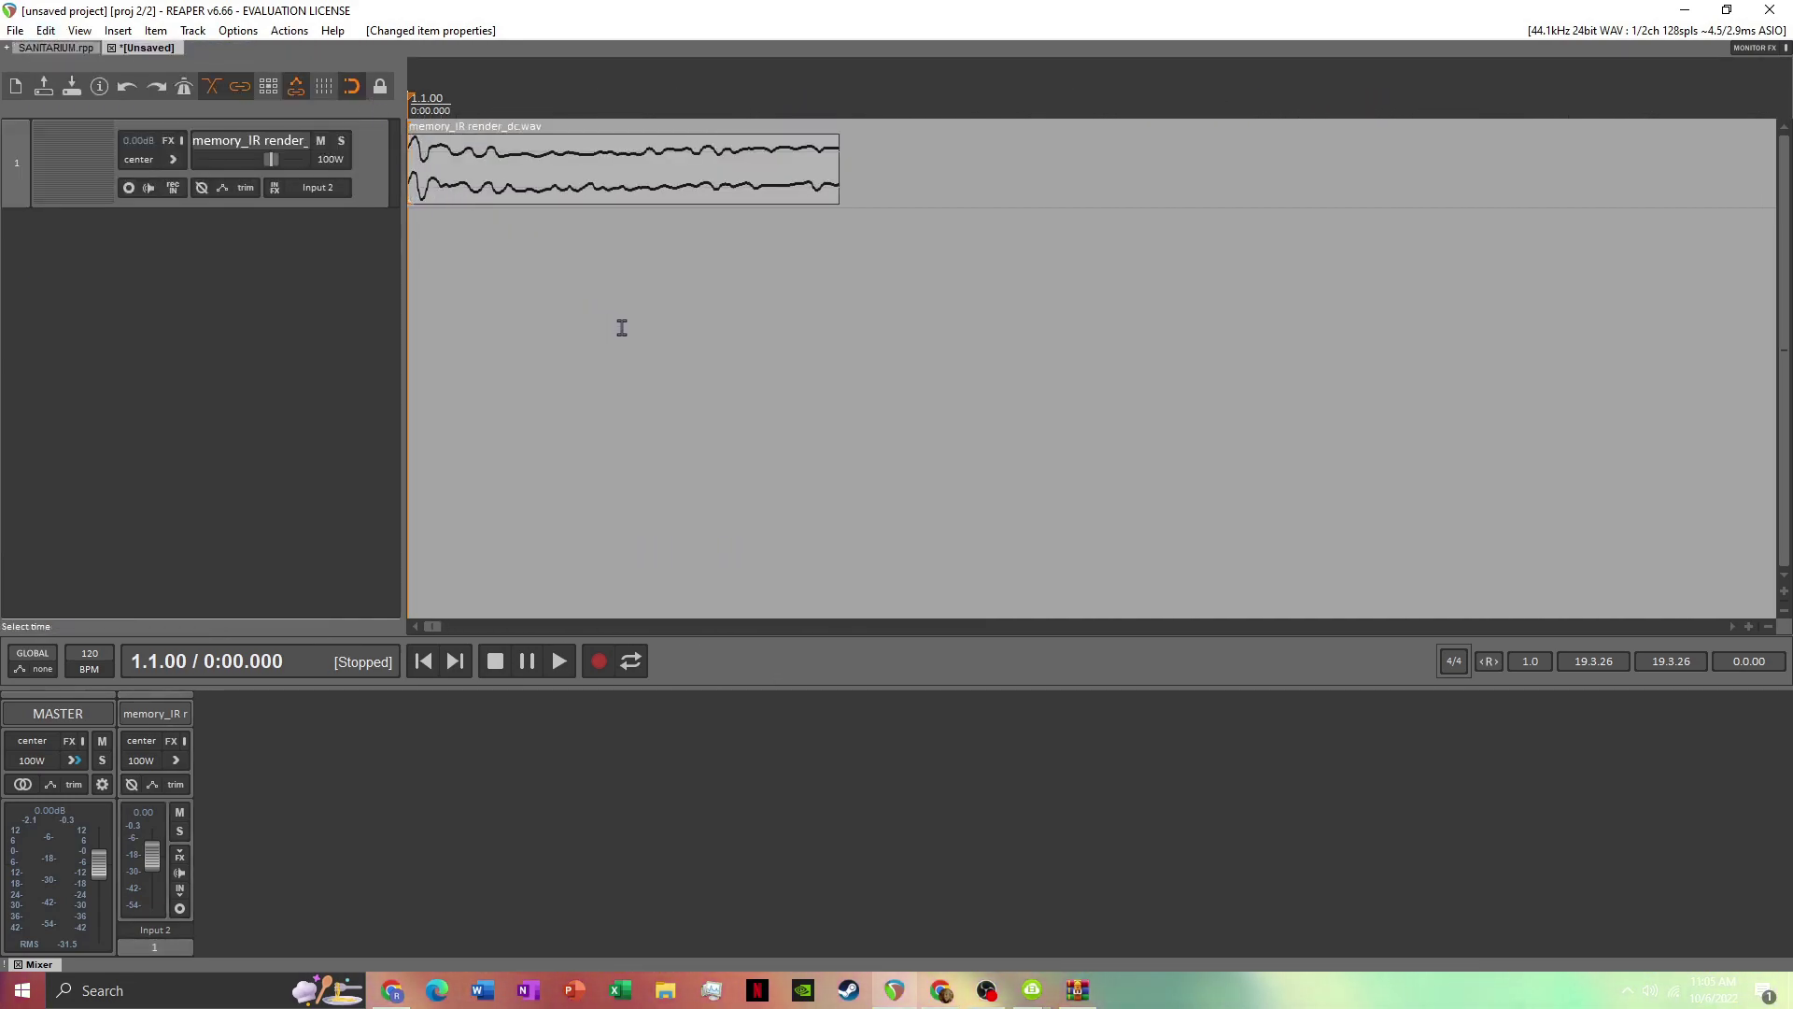
{"action": "scroll", "coordinate": [738, 257], "scroll_direction": "down", "scroll_amount": 15}
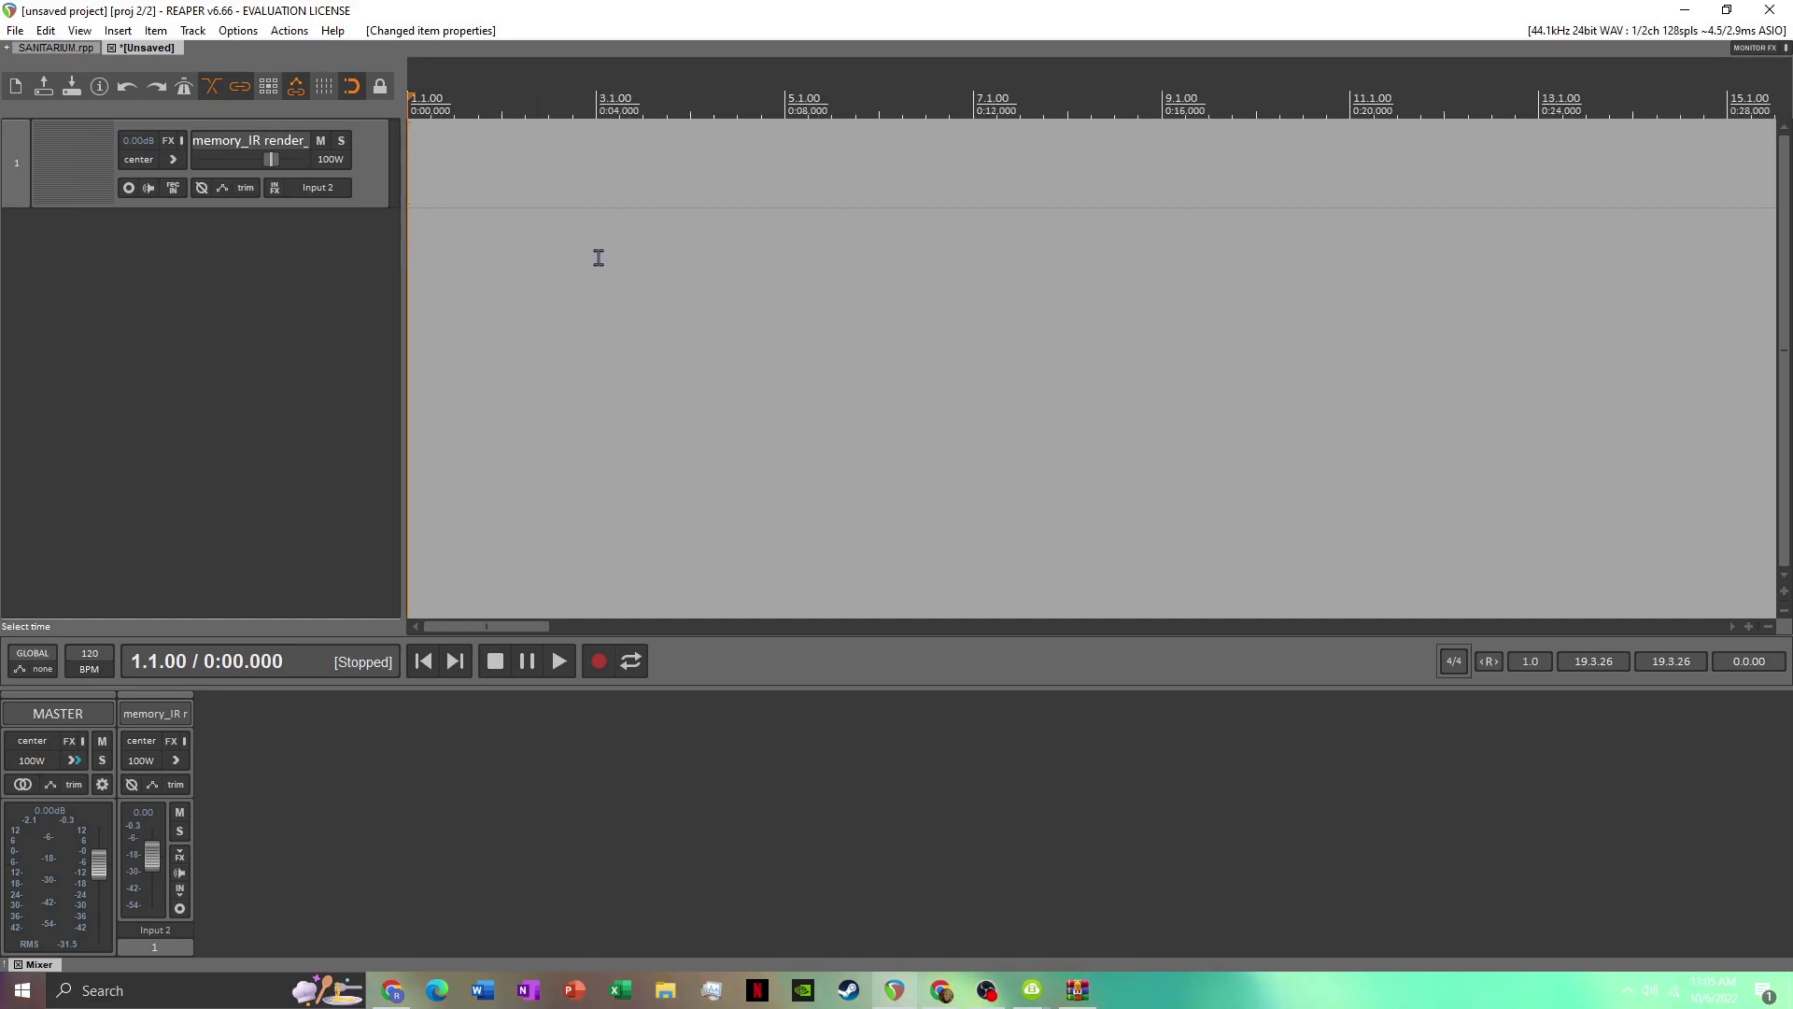
{"action": "scroll", "coordinate": [598, 257], "scroll_direction": "down", "scroll_amount": 3}
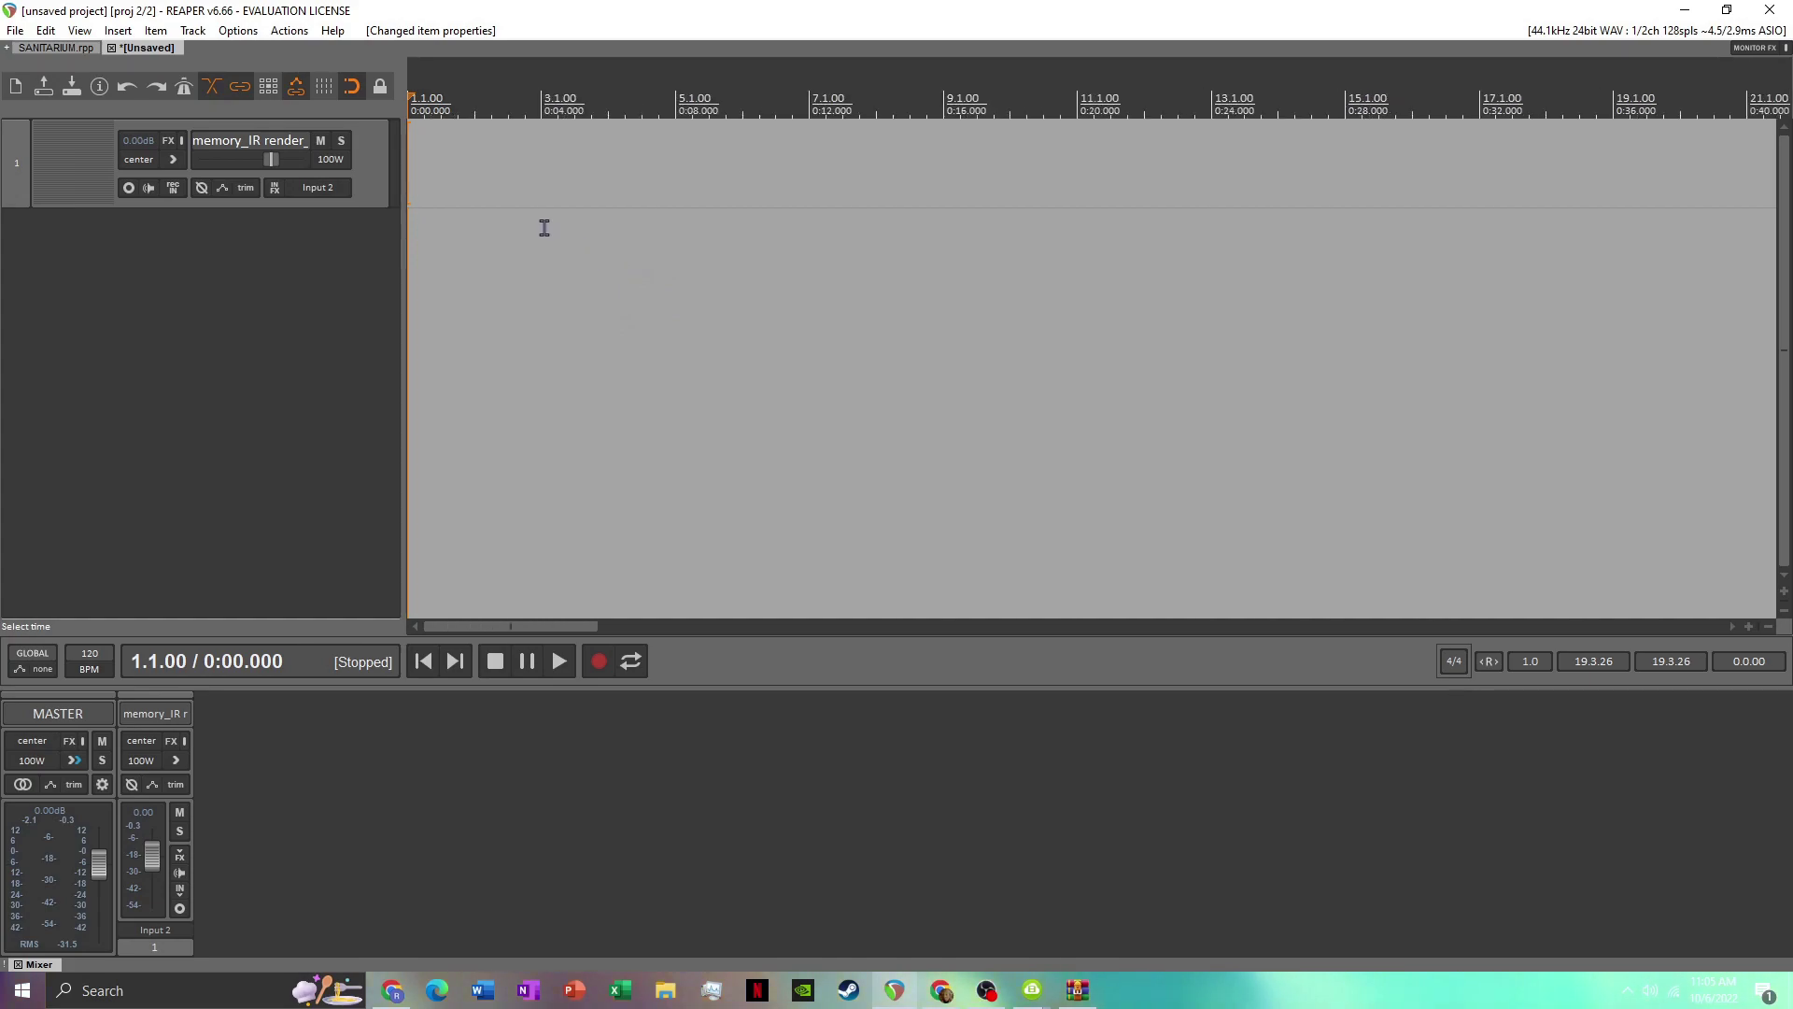
{"action": "left_click", "coordinate": [14, 29]}
Render the trimmed impulse as memory_IR.wav into R:\Program Files\IR Creator
{"action": "left_click", "coordinate": [94, 324]}
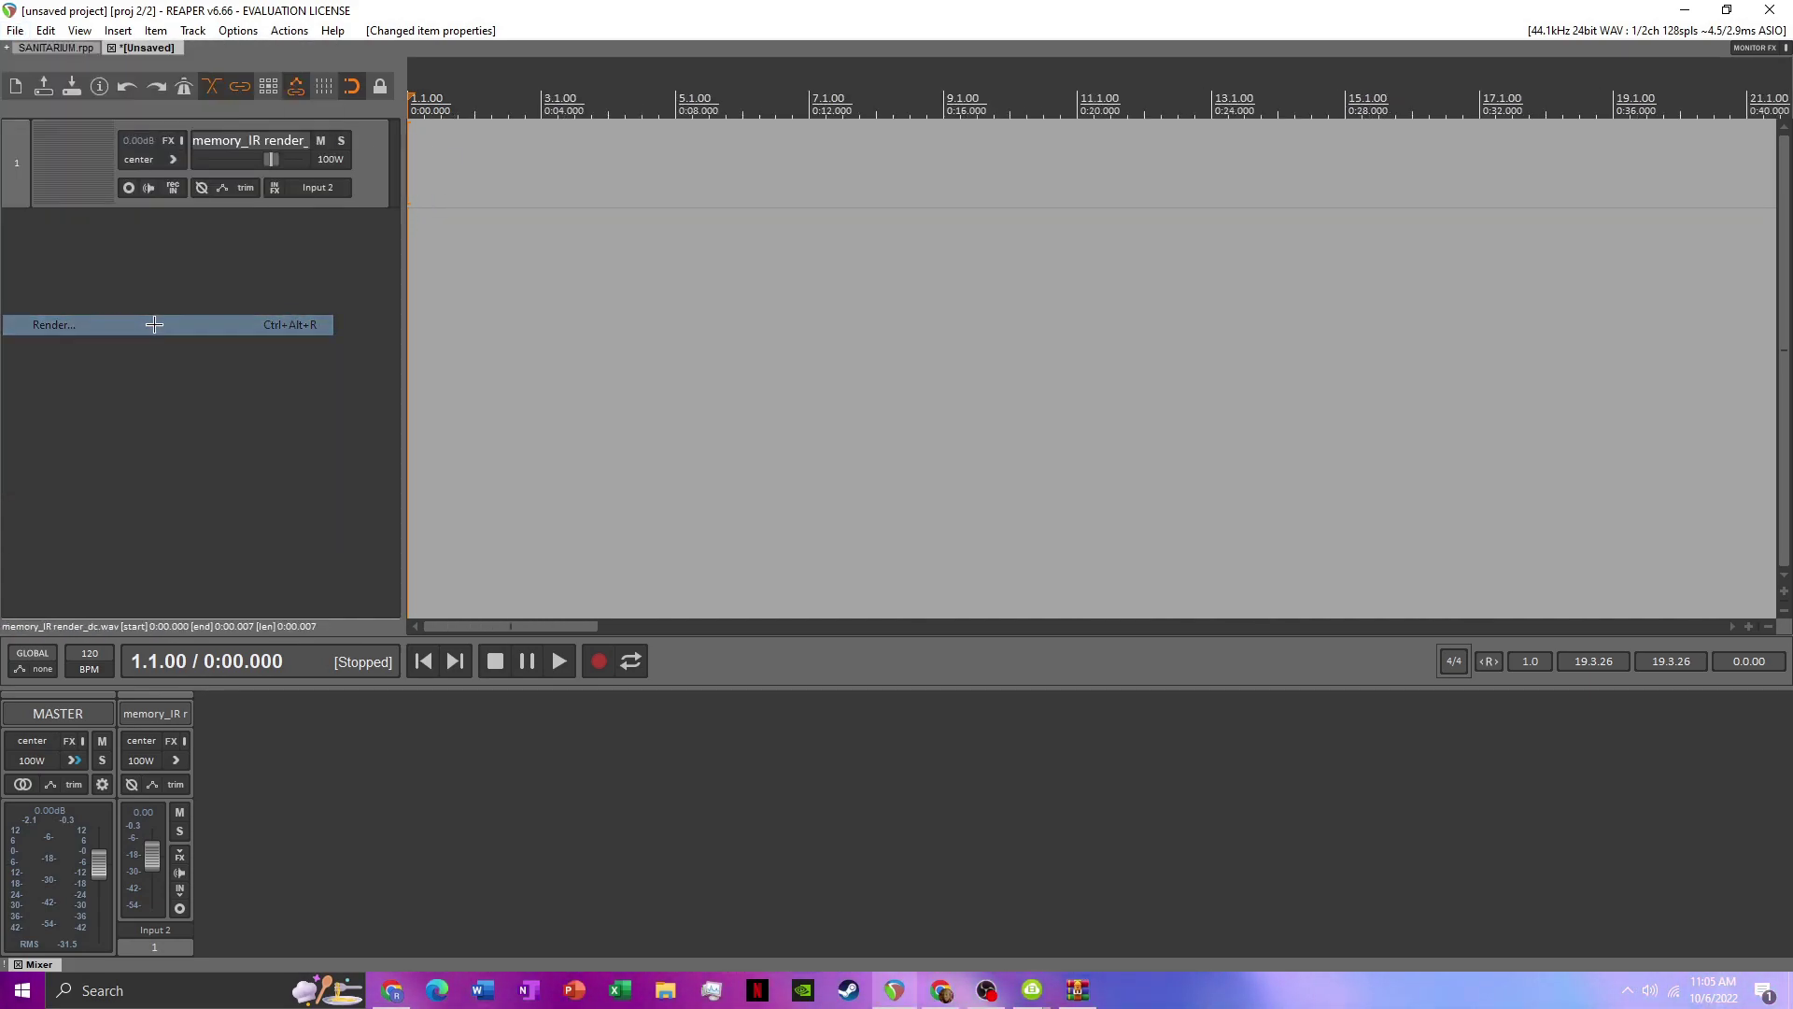
{"action": "left_click", "coordinate": [735, 274]}
{"action": "key", "text": "BackSpace"}
{"action": "key", "text": "BackSpace"}
{"action": "key", "text": "BackSpace"}
{"action": "key", "text": "BackSpace"}
{"action": "key", "text": "BackSpace"}
{"action": "key", "text": "BackSpace"}
{"action": "key", "text": "BackSpace"}
{"action": "key", "text": "BackSpace"}
{"action": "key", "text": "BackSpace"}
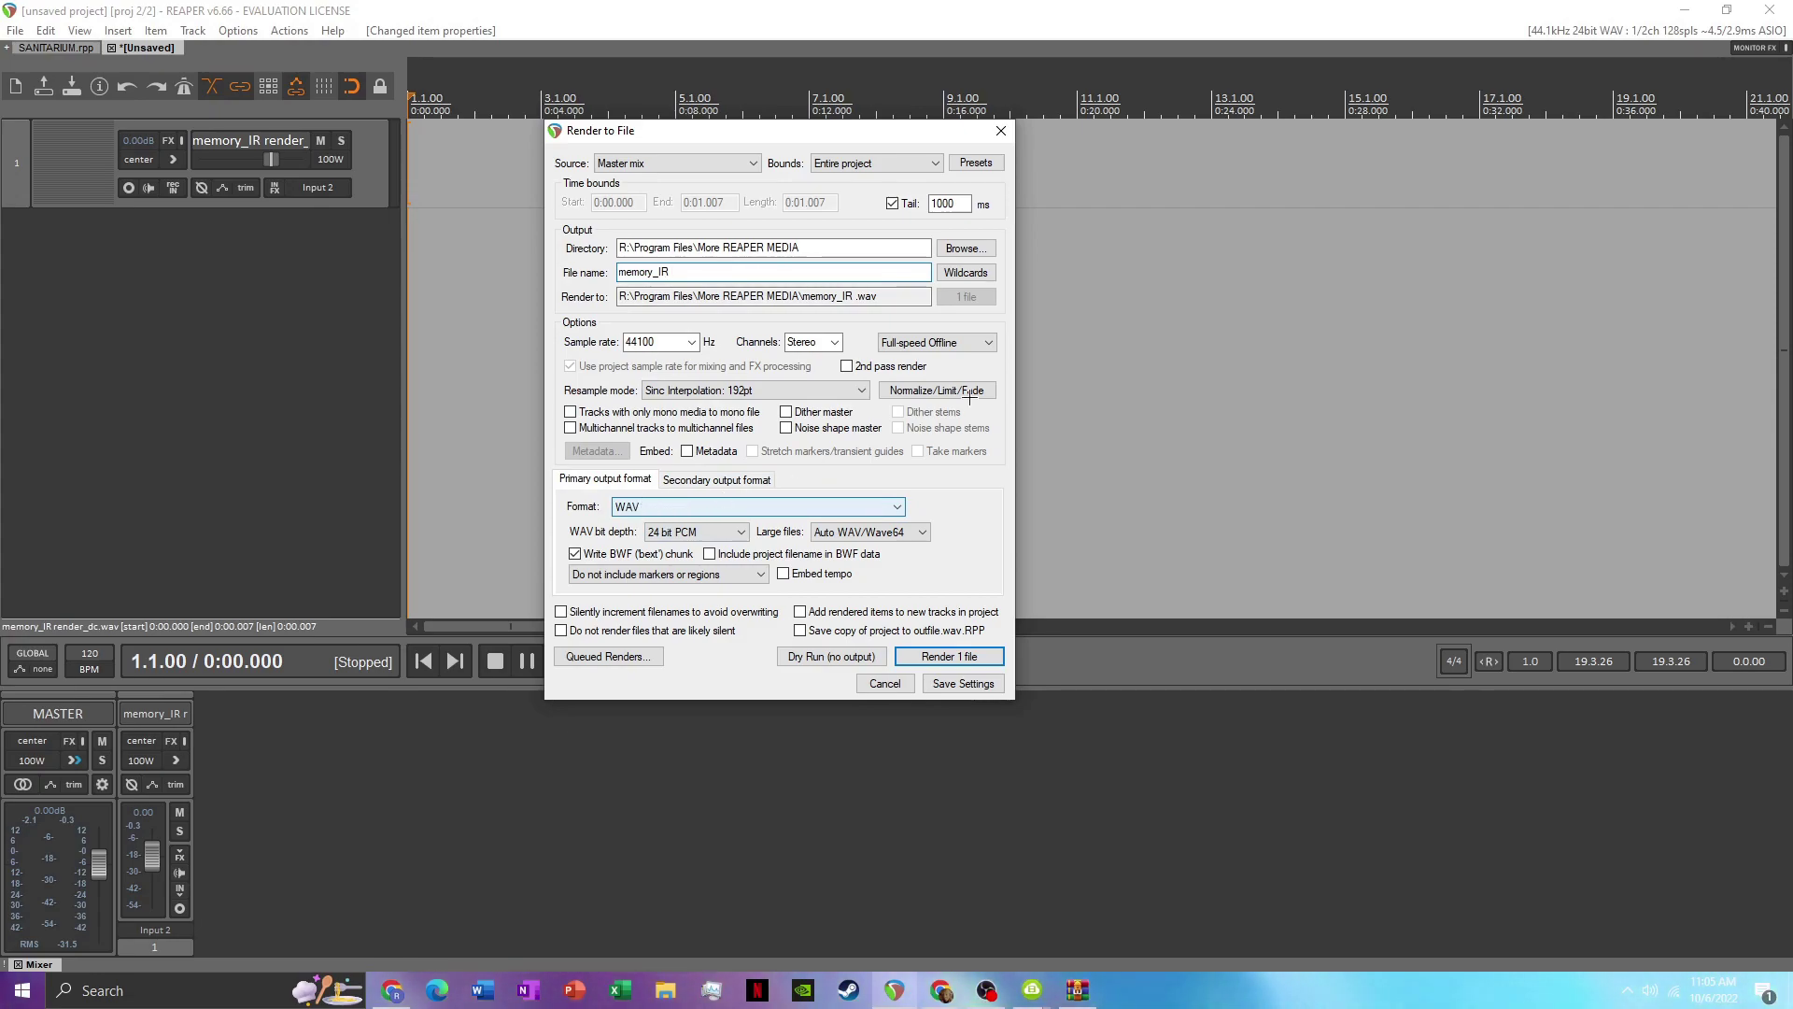
{"action": "left_click", "coordinate": [966, 248]}
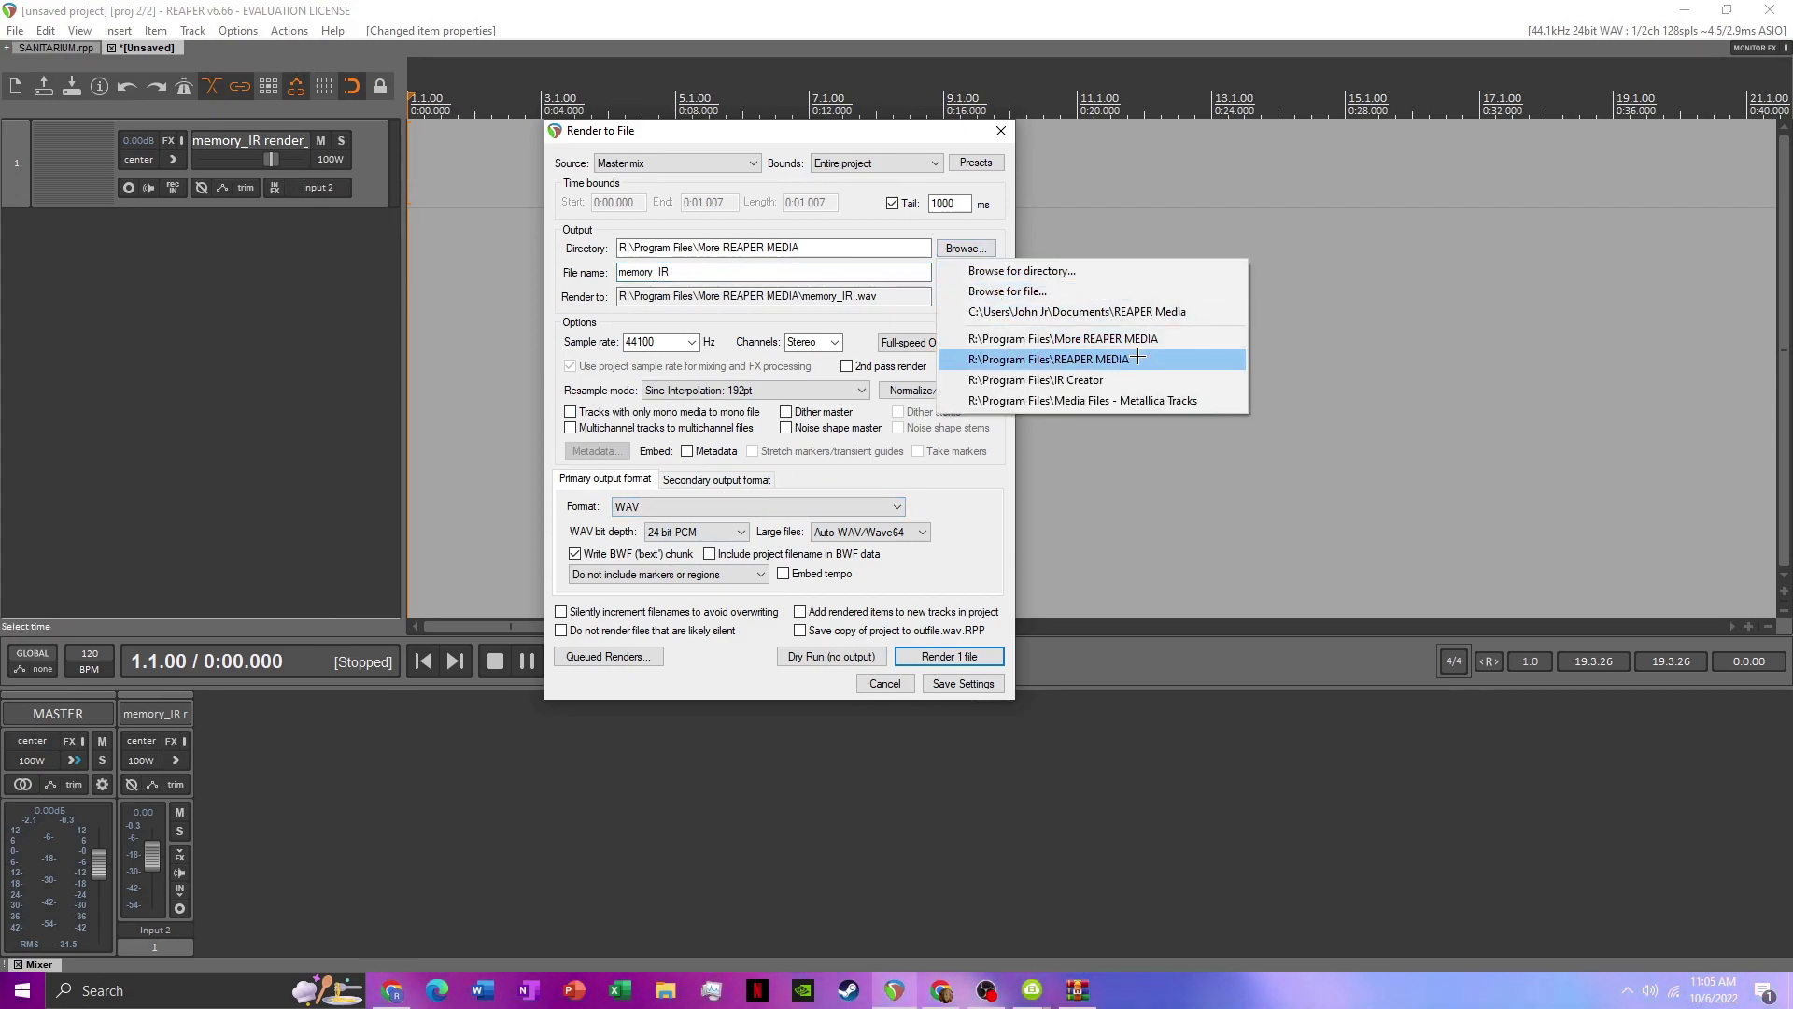
{"action": "left_click", "coordinate": [1105, 381]}
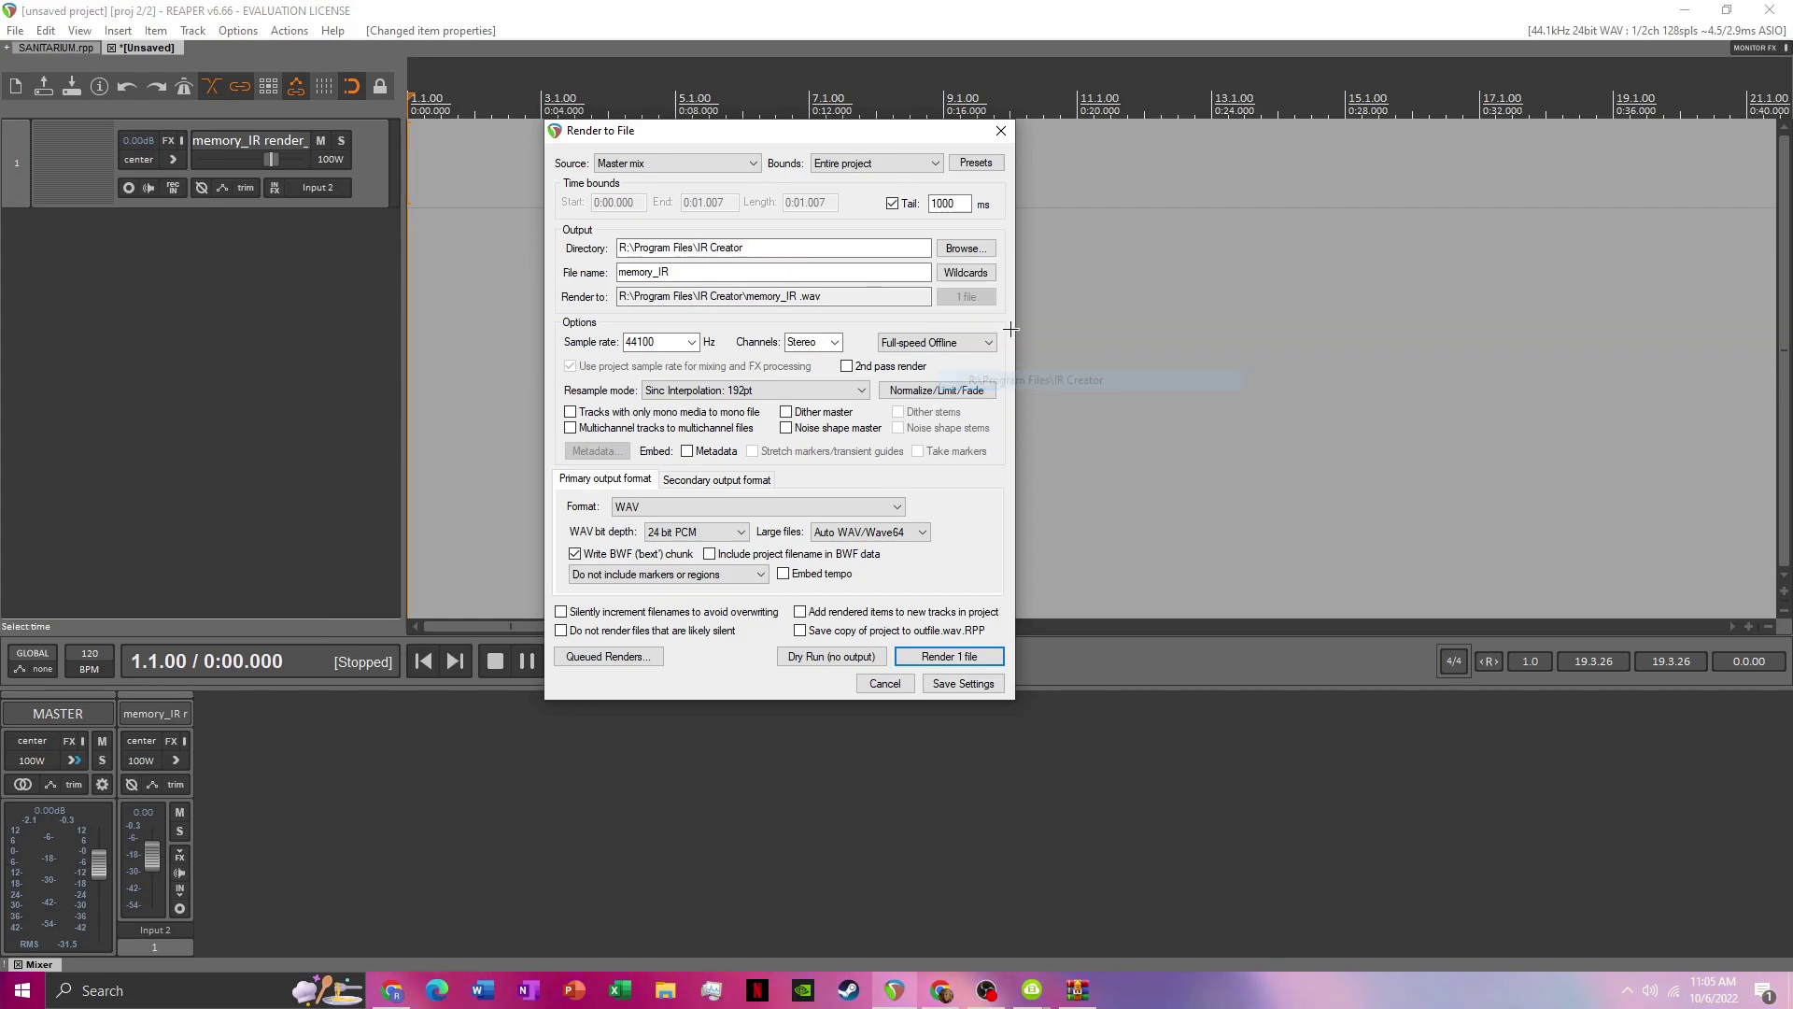
{"action": "left_click", "coordinate": [966, 657]}
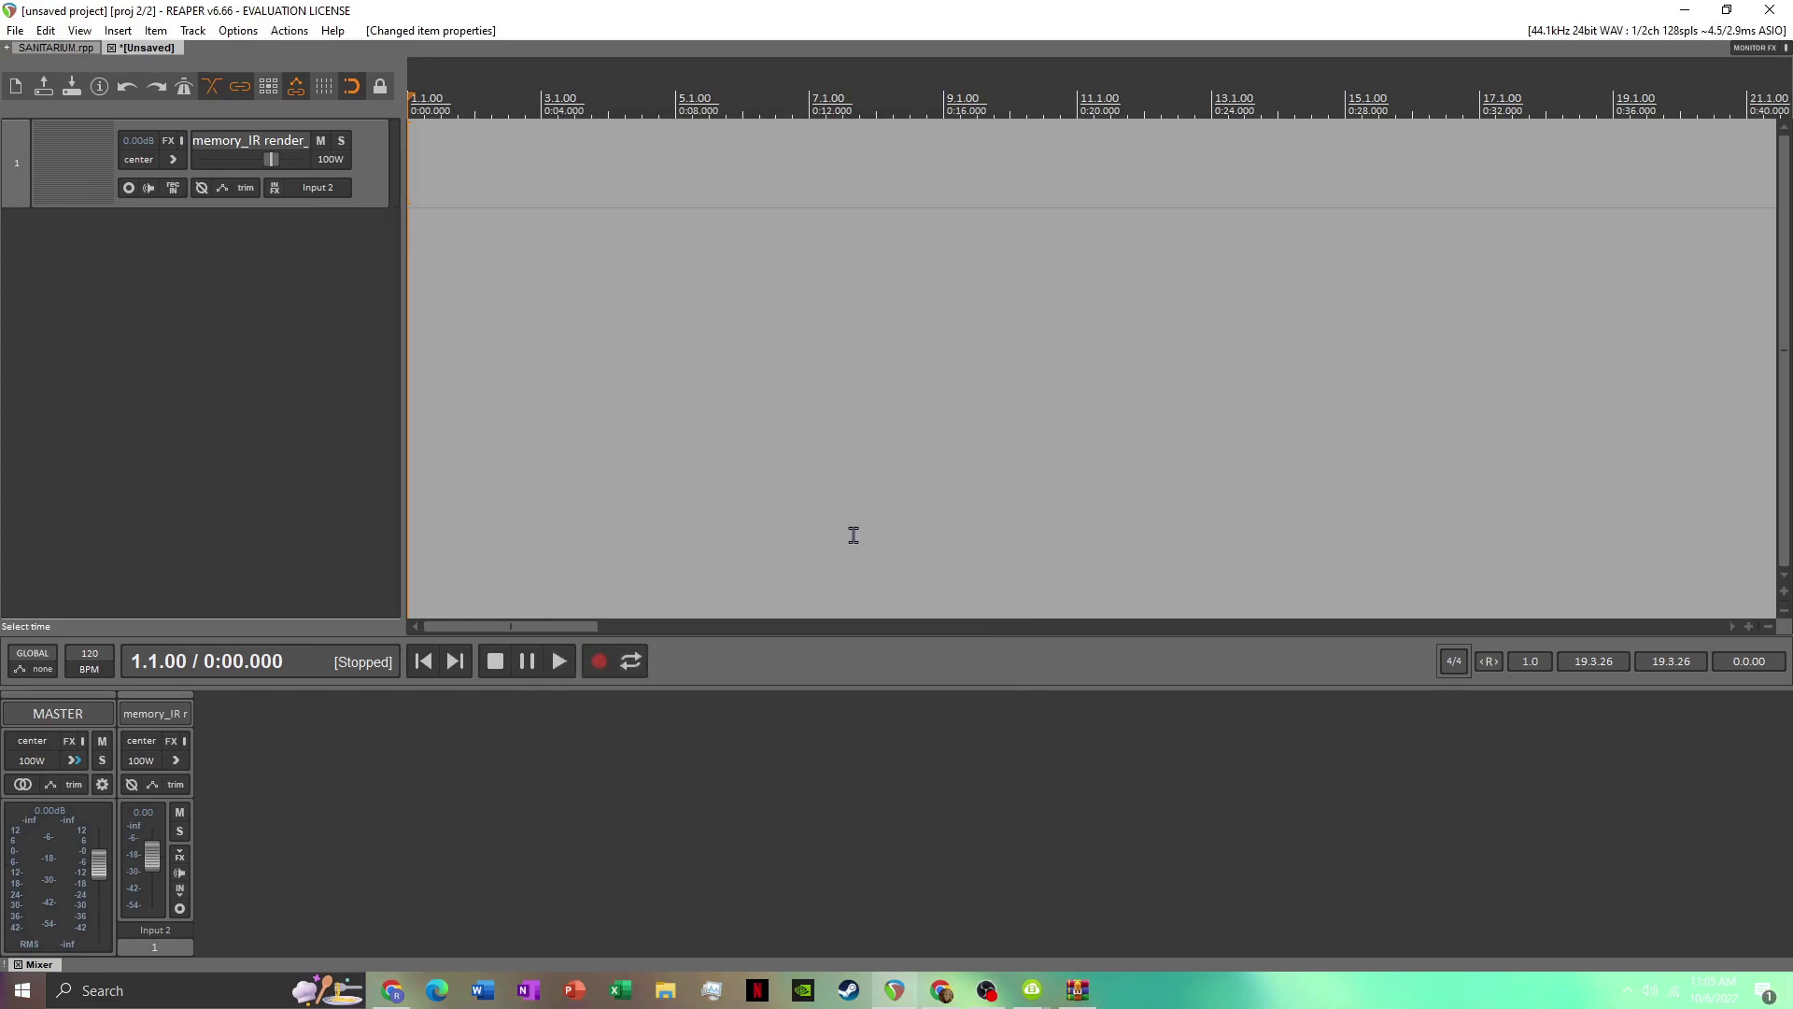
{"action": "double_click", "coordinate": [313, 287]}
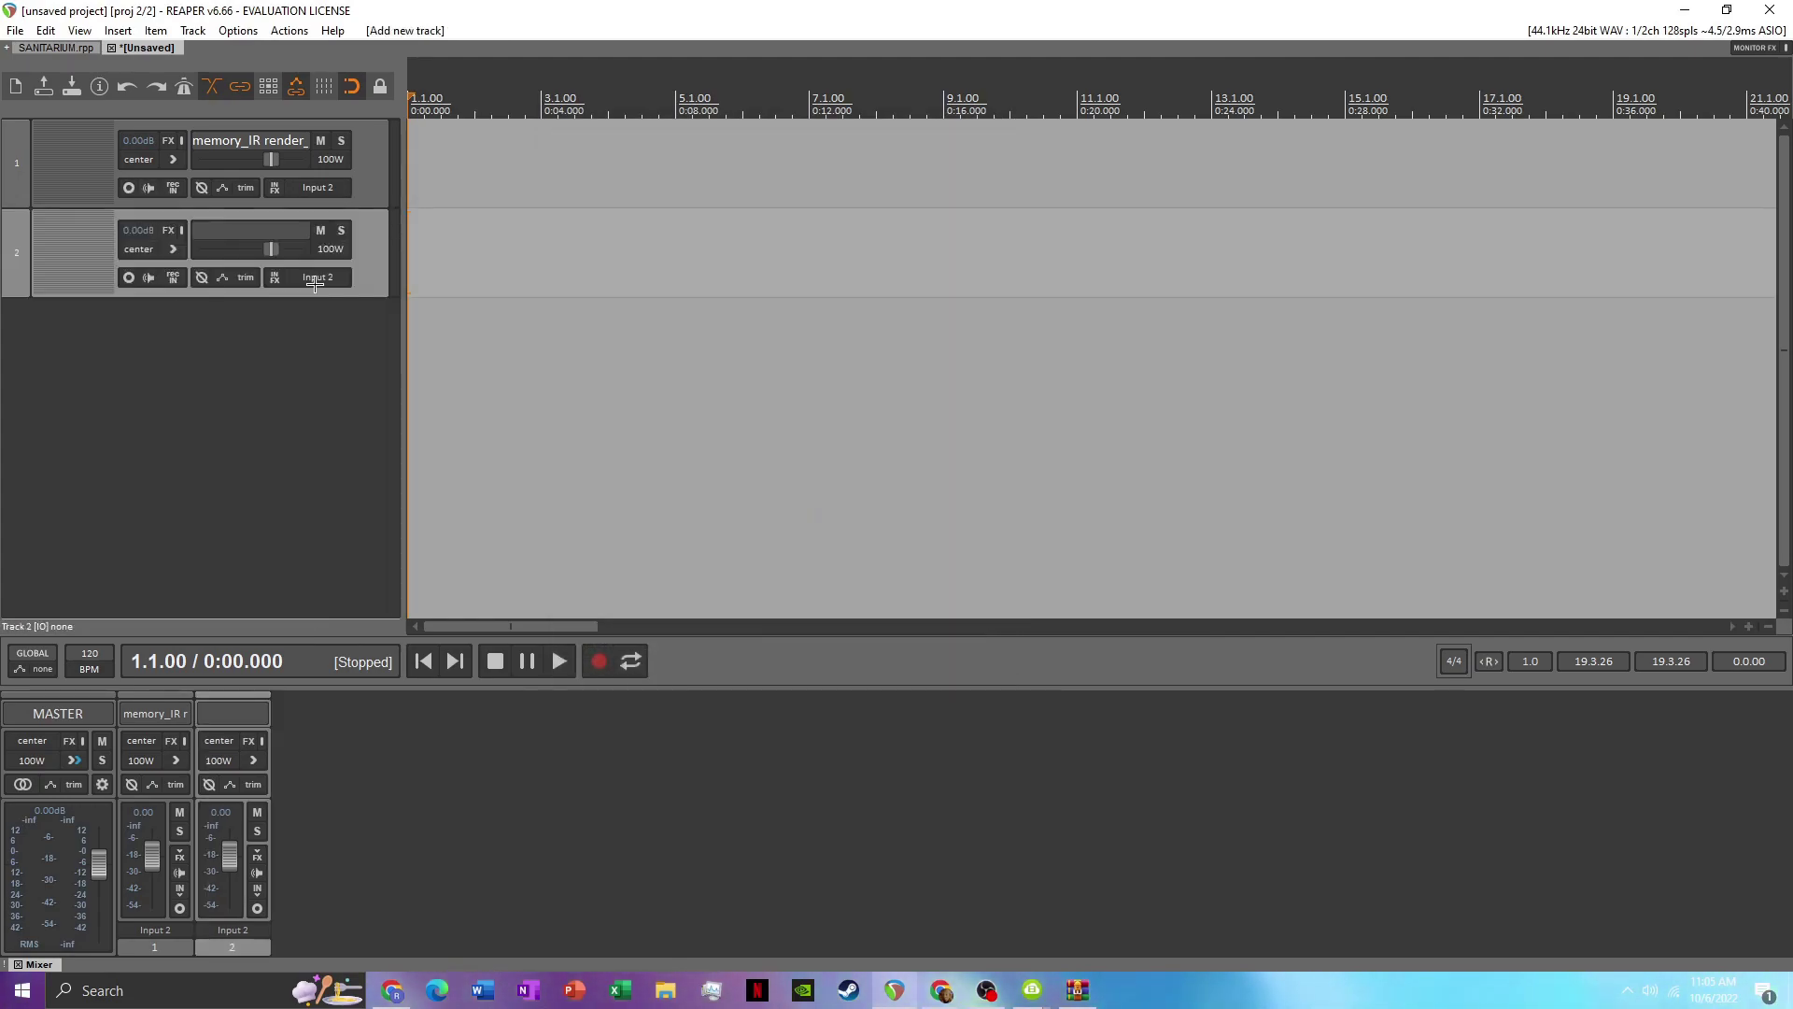
{"action": "key", "text": "f"}
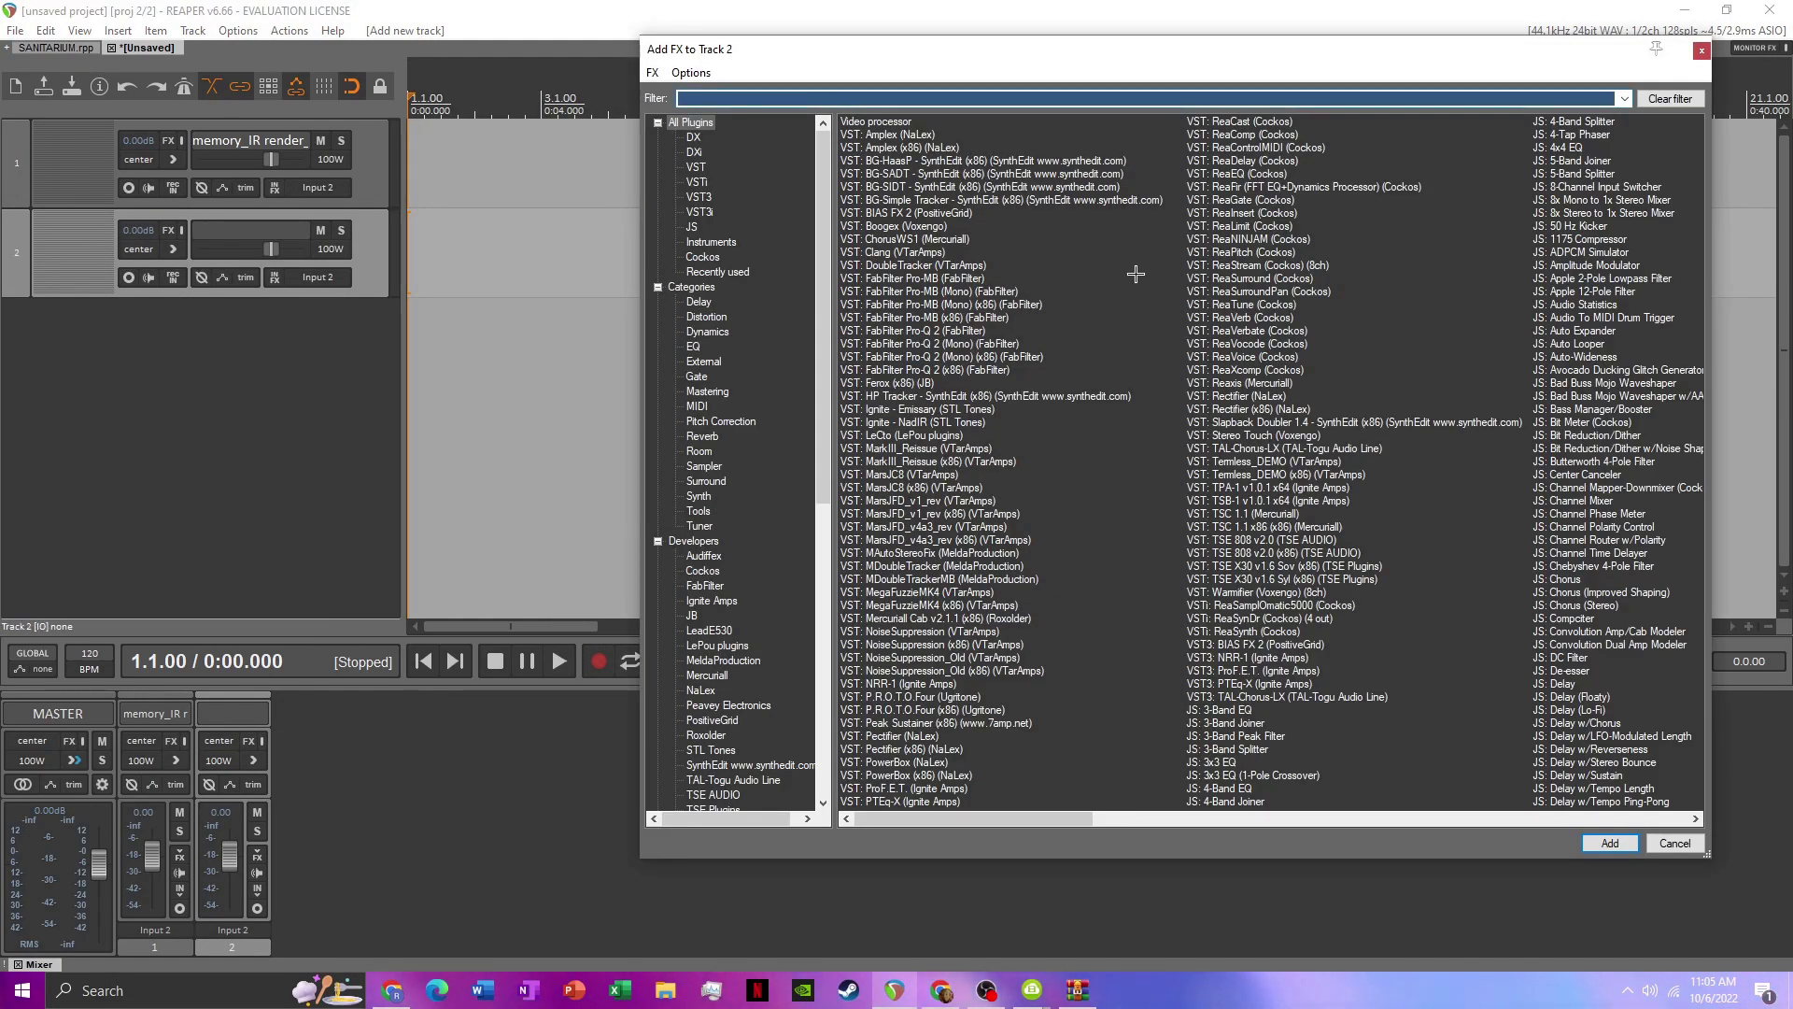
{"action": "double_click", "coordinate": [923, 421]}
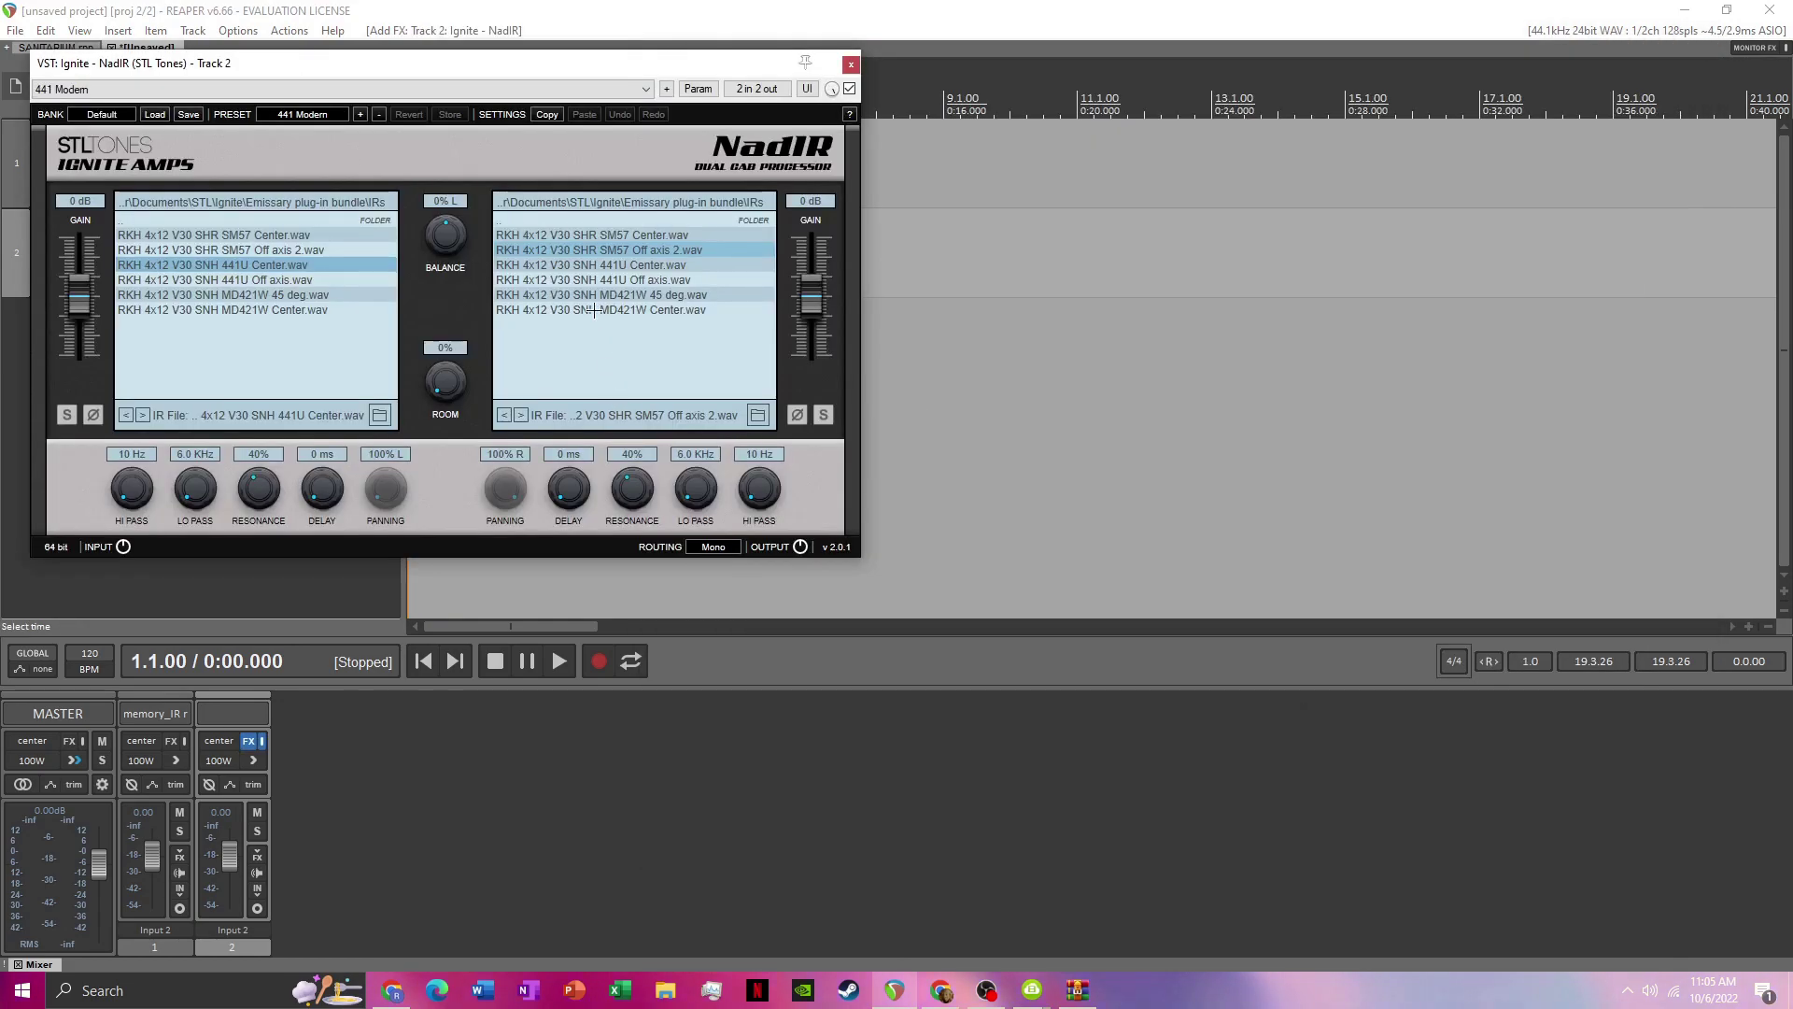
{"action": "left_click", "coordinate": [379, 415]}
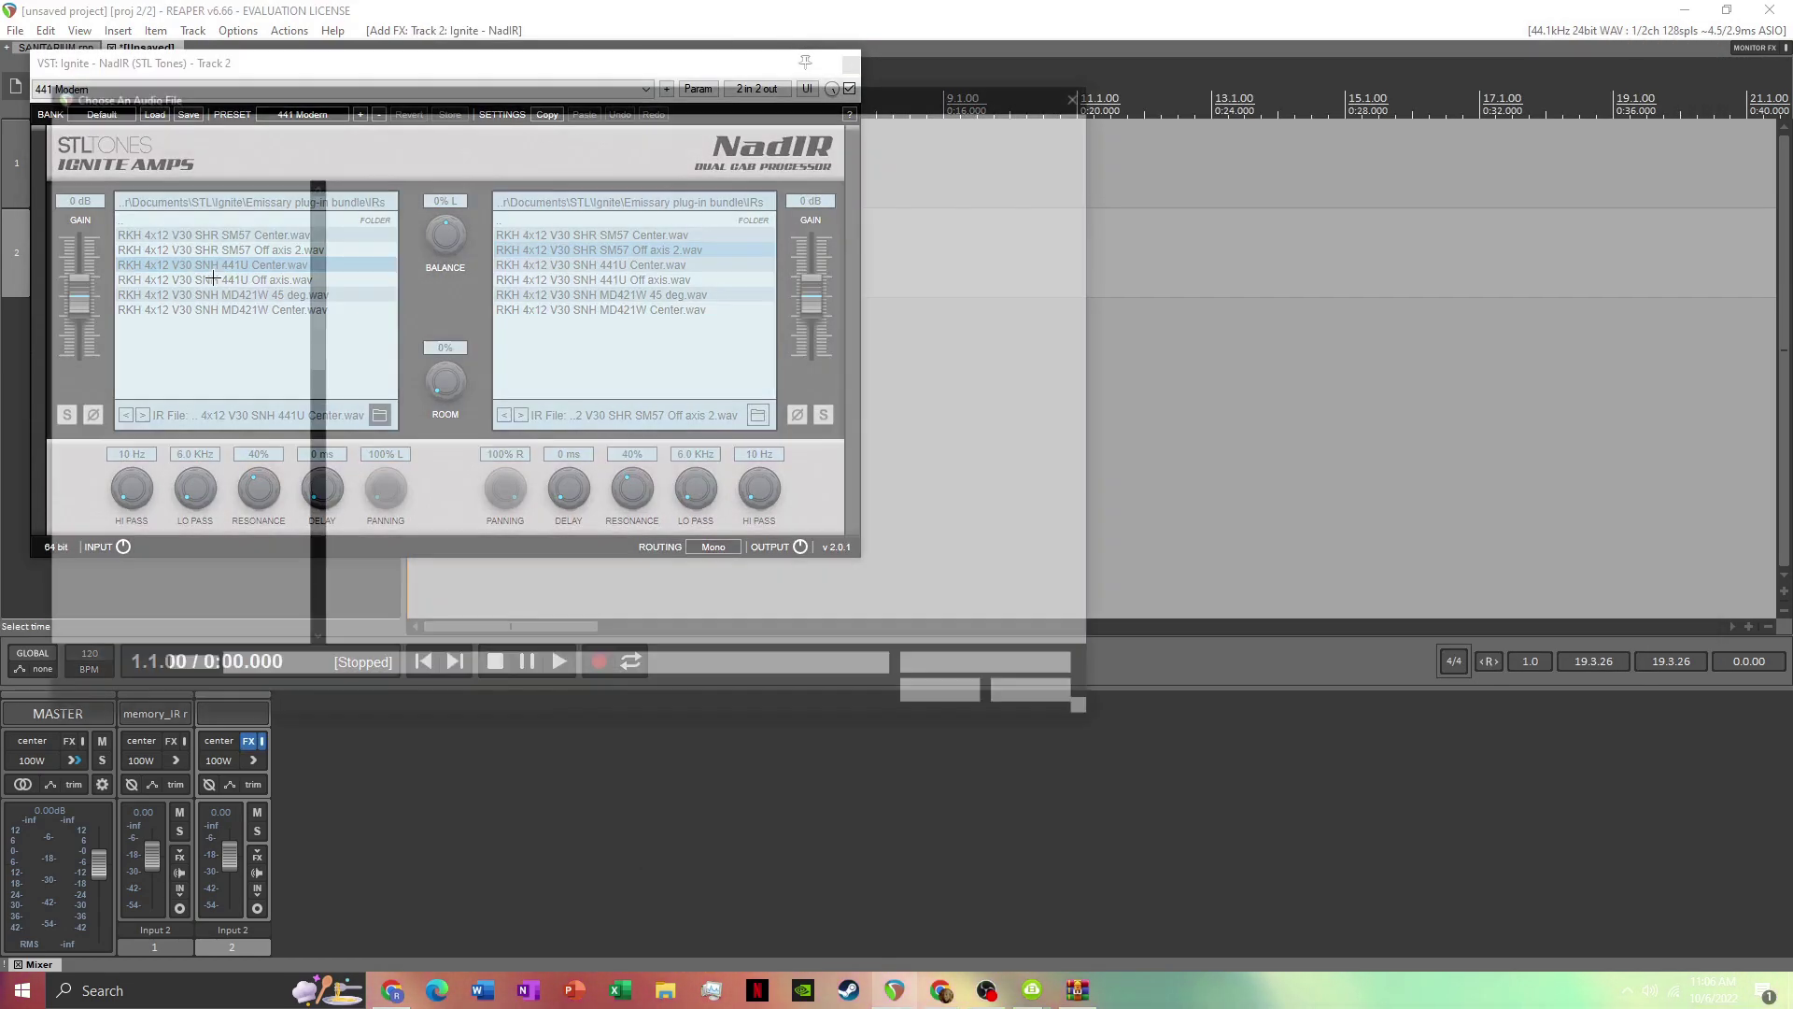
{"action": "scroll", "coordinate": [193, 520], "scroll_direction": "down", "scroll_amount": 4}
{"action": "left_click", "coordinate": [178, 474]}
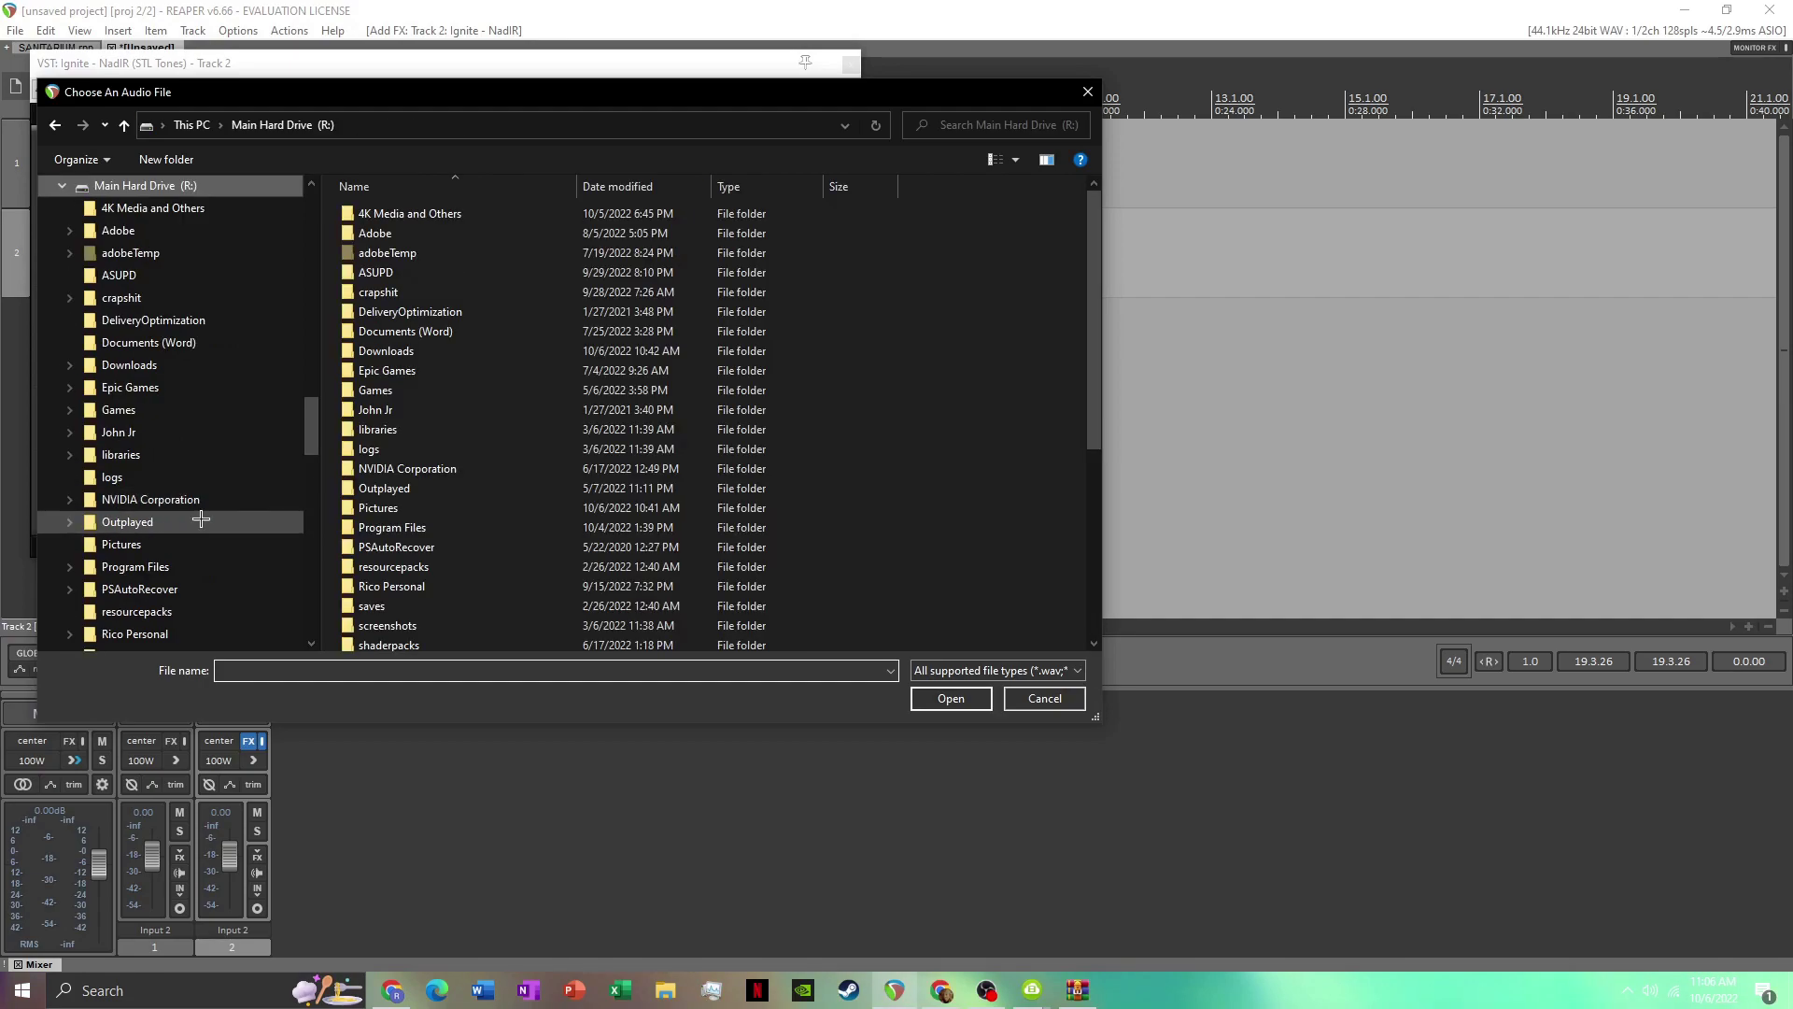
{"action": "left_click", "coordinate": [197, 559]}
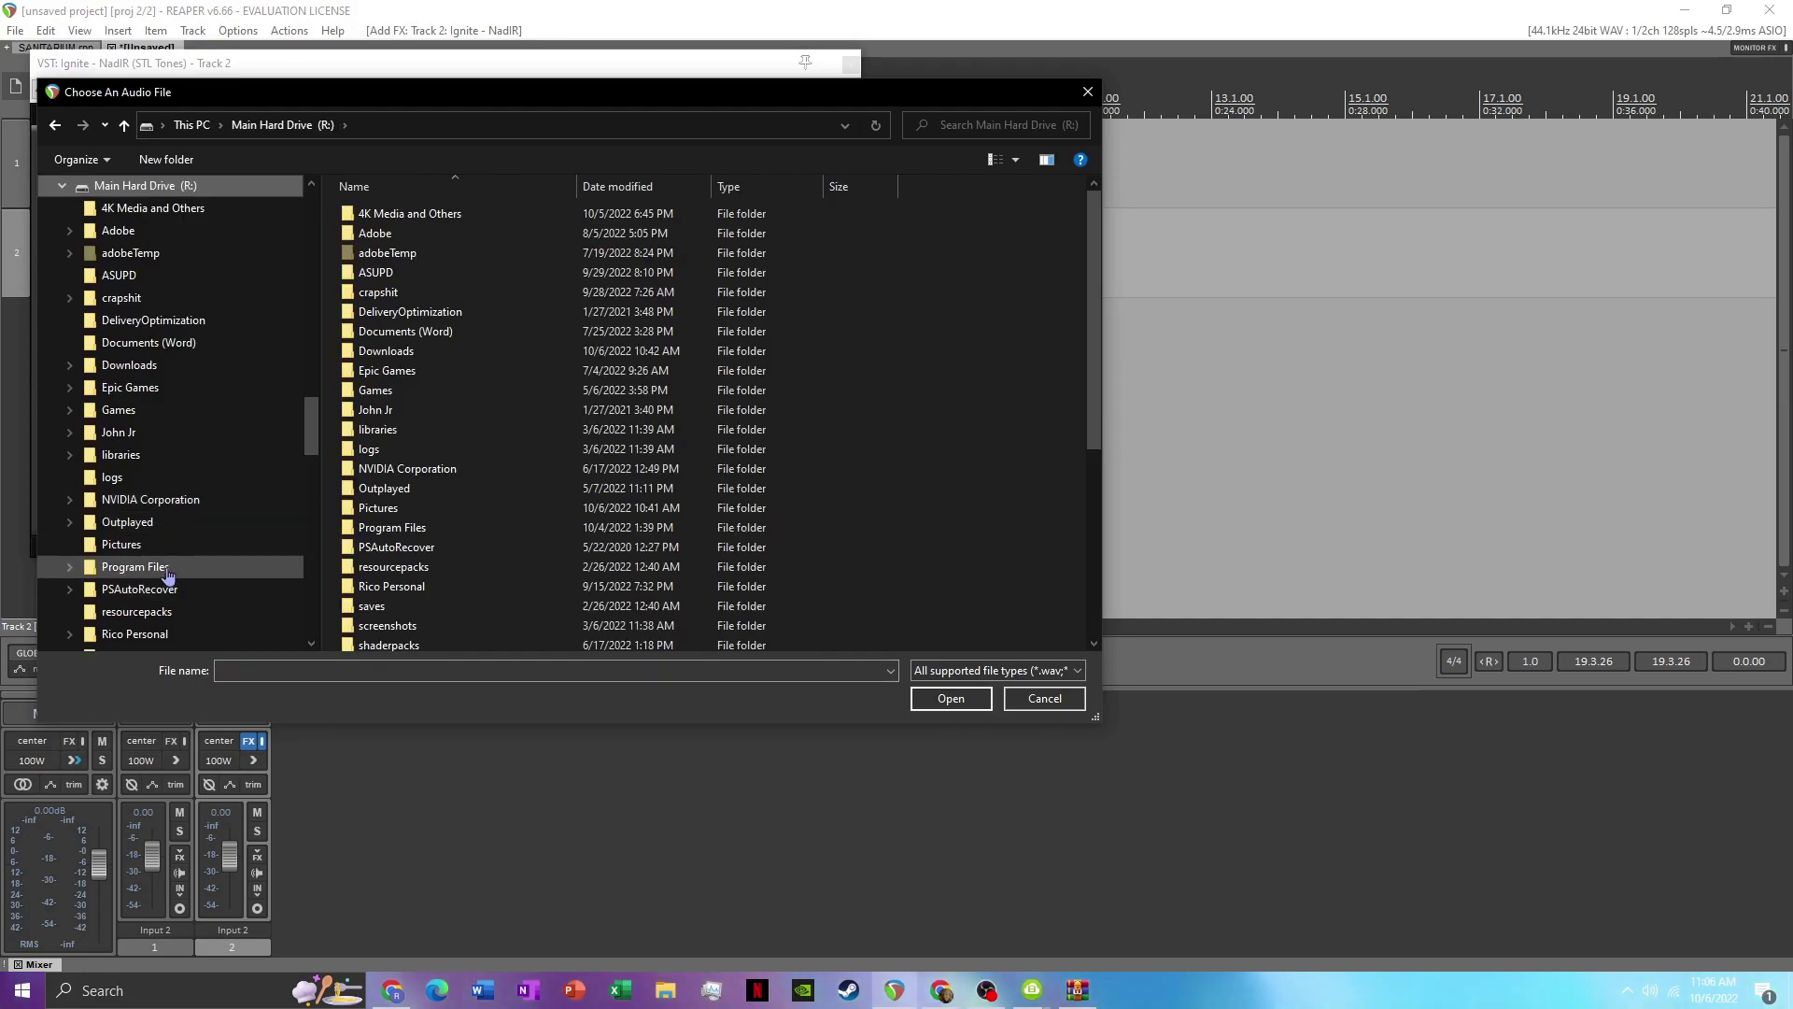
{"action": "left_click", "coordinate": [207, 411]}
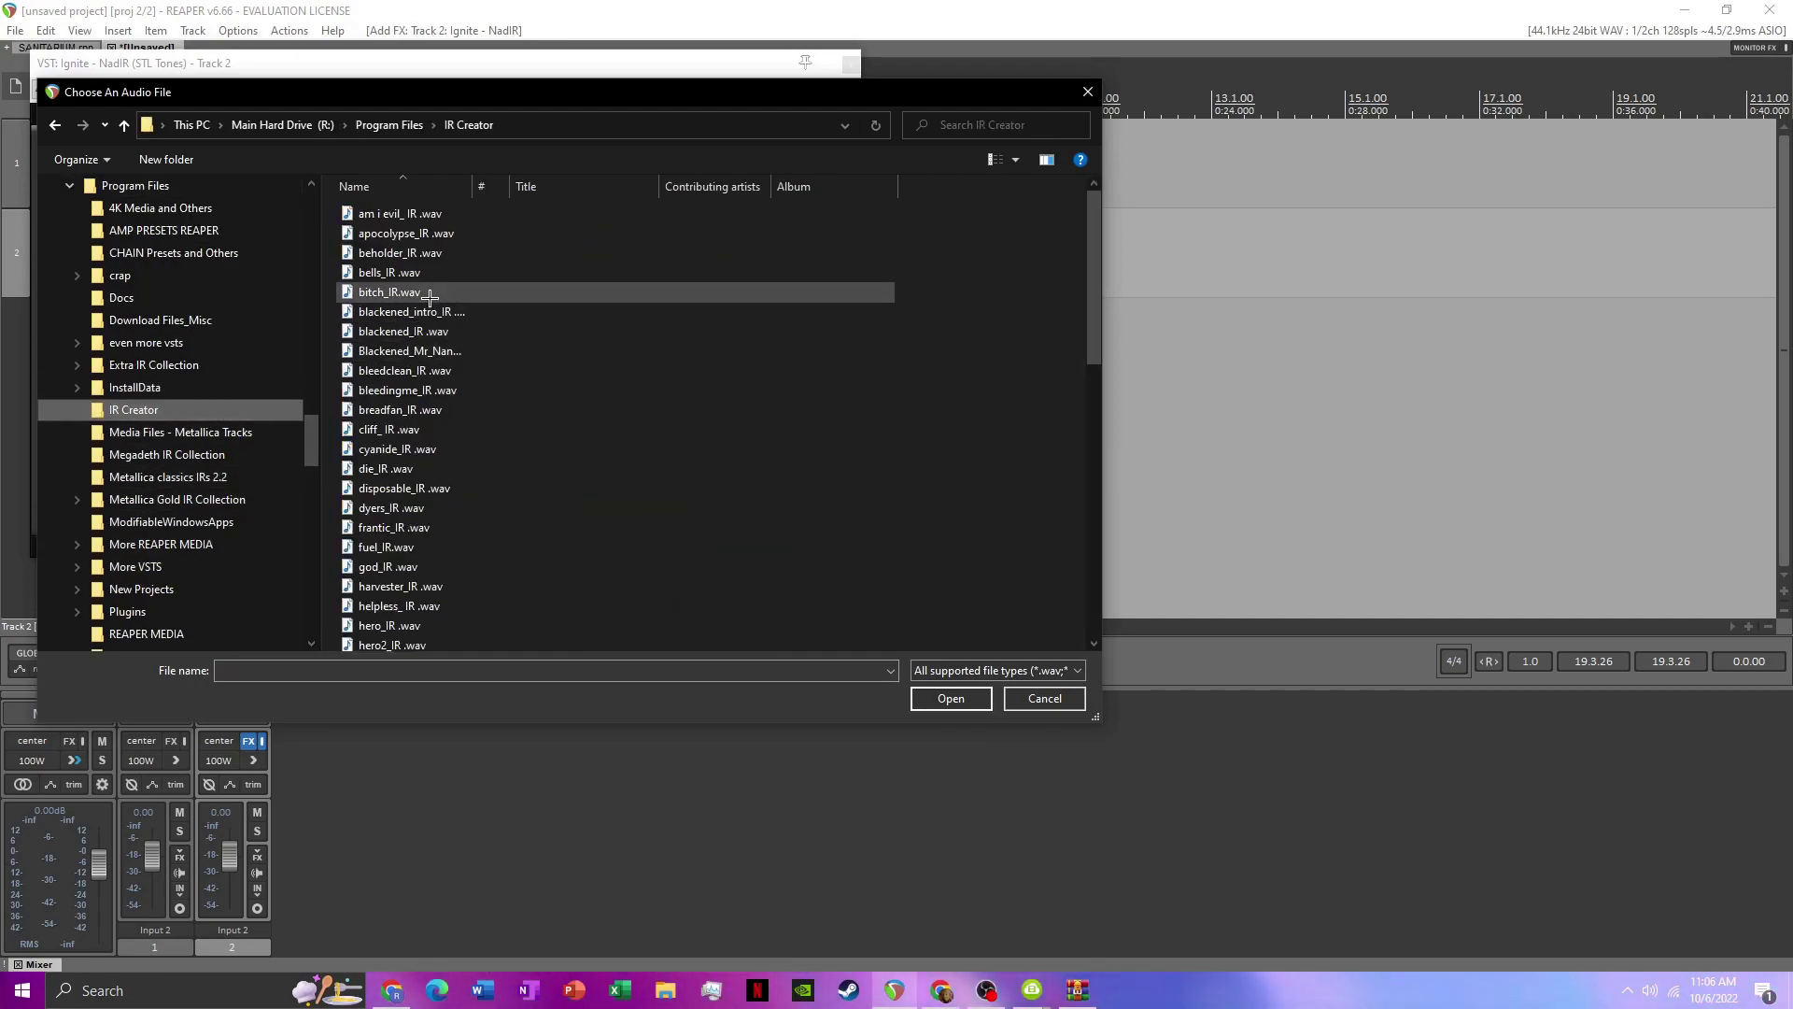
{"action": "scroll", "coordinate": [508, 475], "scroll_direction": "down", "scroll_amount": 5}
{"action": "double_click", "coordinate": [467, 472]}
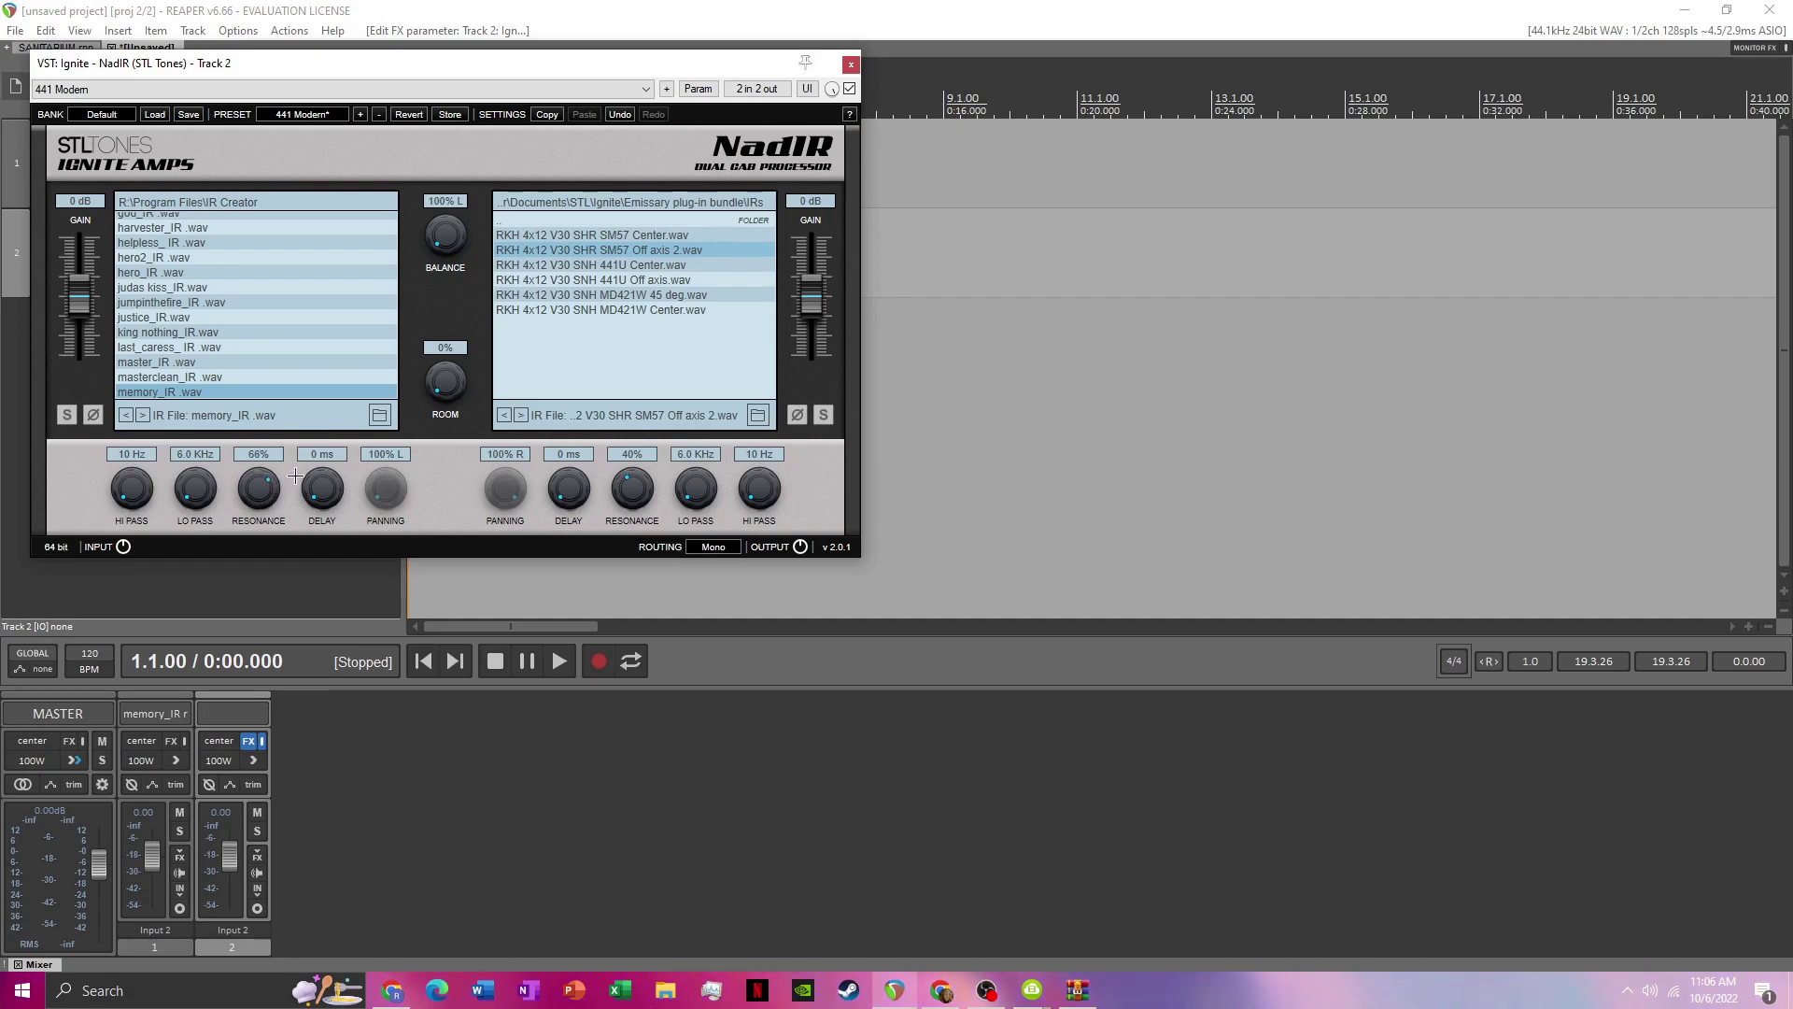
{"action": "scroll", "coordinate": [258, 485], "scroll_direction": "up", "scroll_amount": 1}
{"action": "key", "text": "Escape"}
{"action": "key", "text": "ctrl+a"}
{"action": "key", "text": "Delete"}
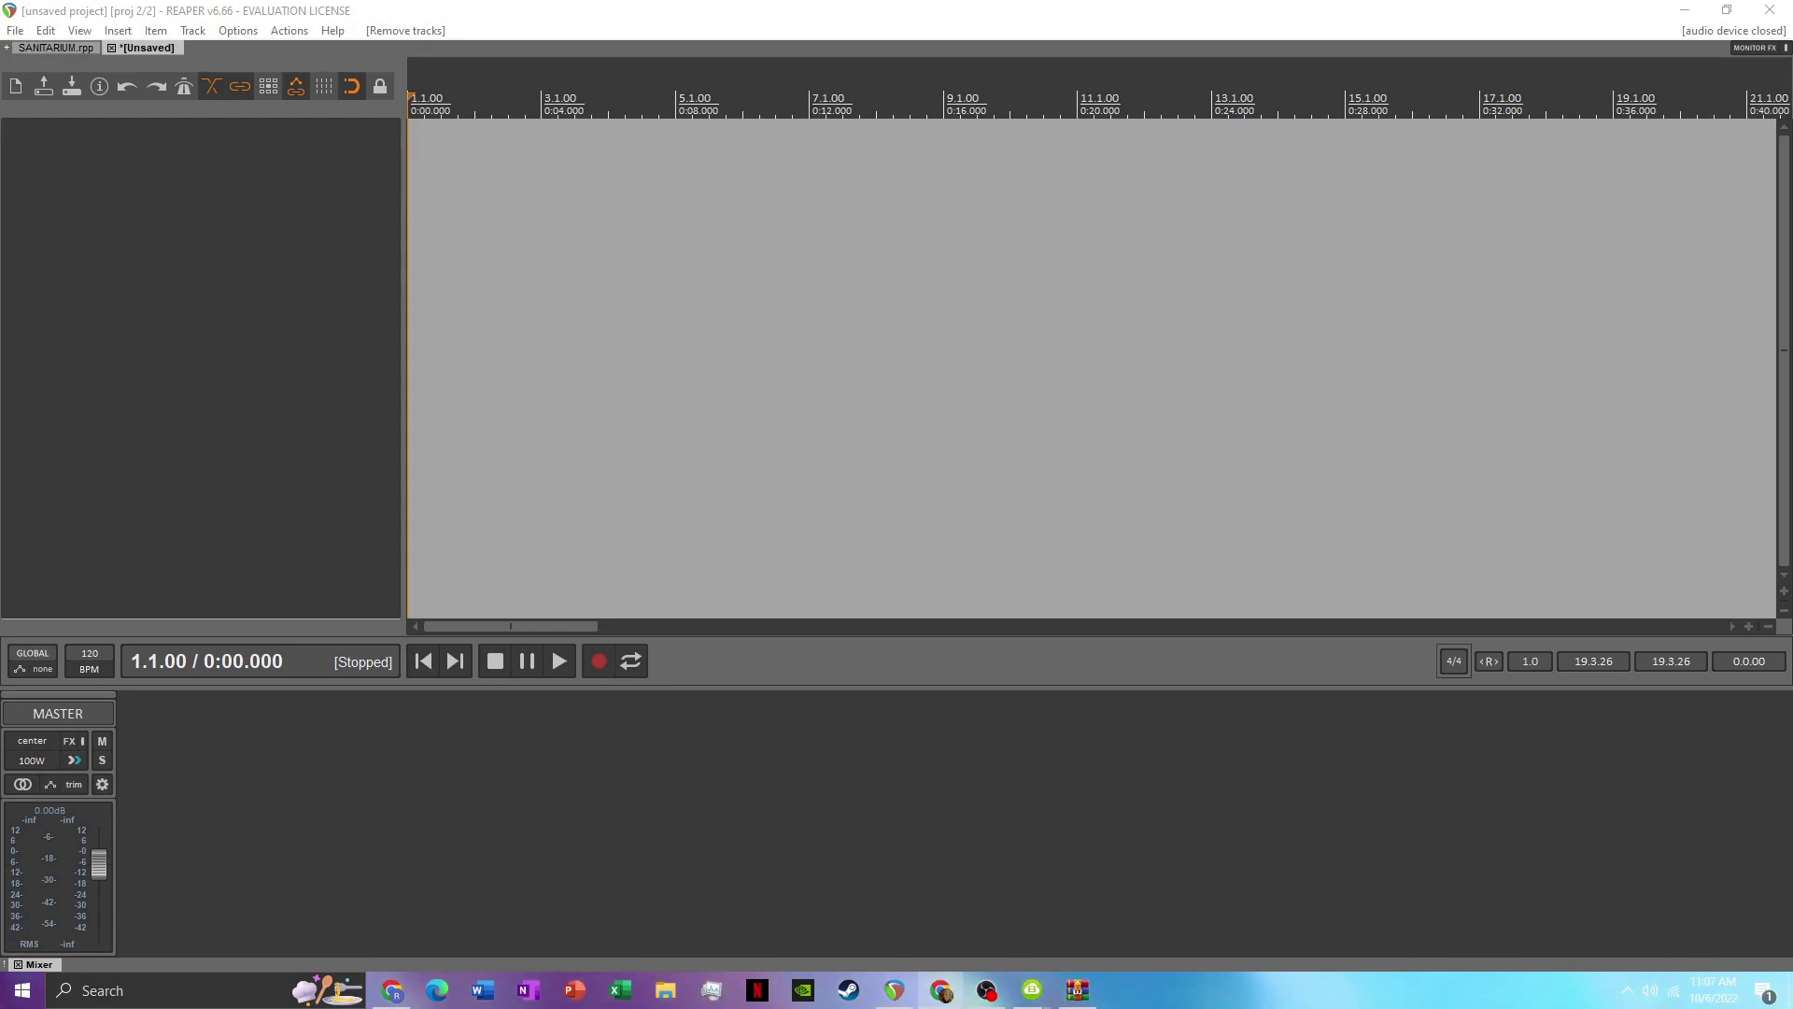
Maximize the YouTube window and copy the Damage, Inc. (Remastered) video's address
{"action": "left_click", "coordinate": [940, 990]}
{"action": "left_click_drag", "start_coordinate": [712, 473], "coordinate": [631, 151]}
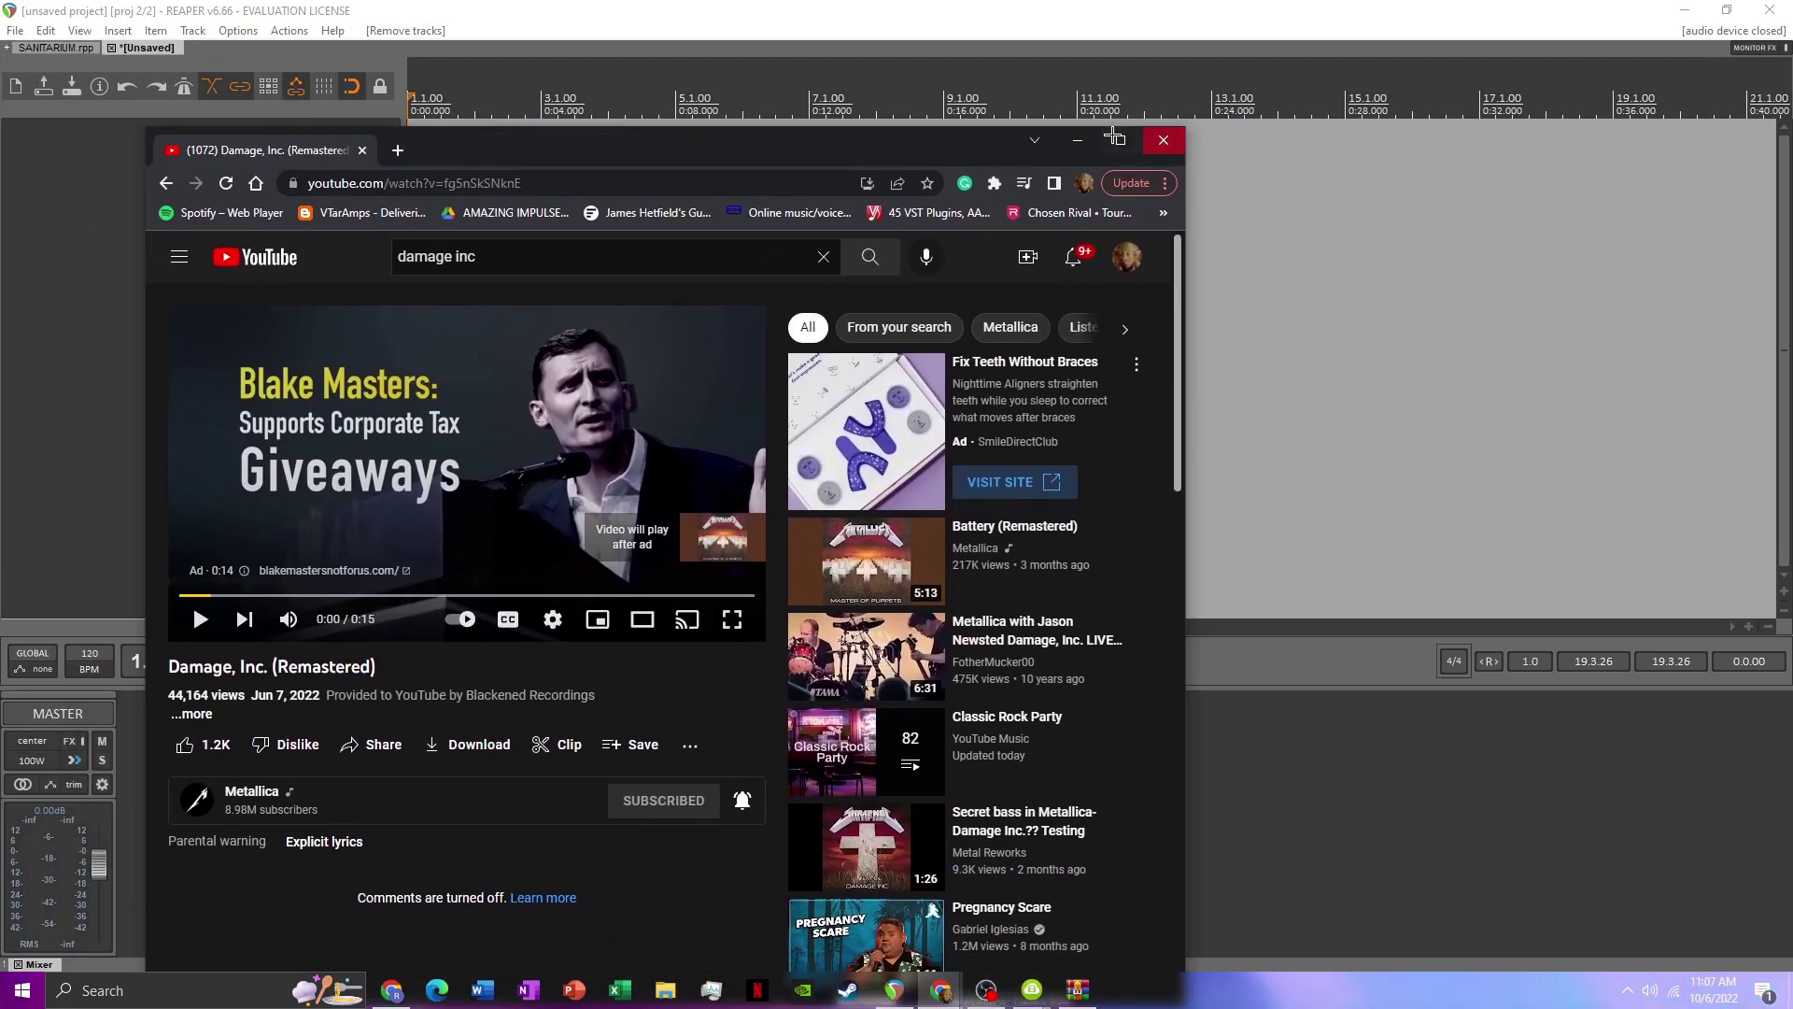
{"action": "double_click", "coordinate": [632, 151]}
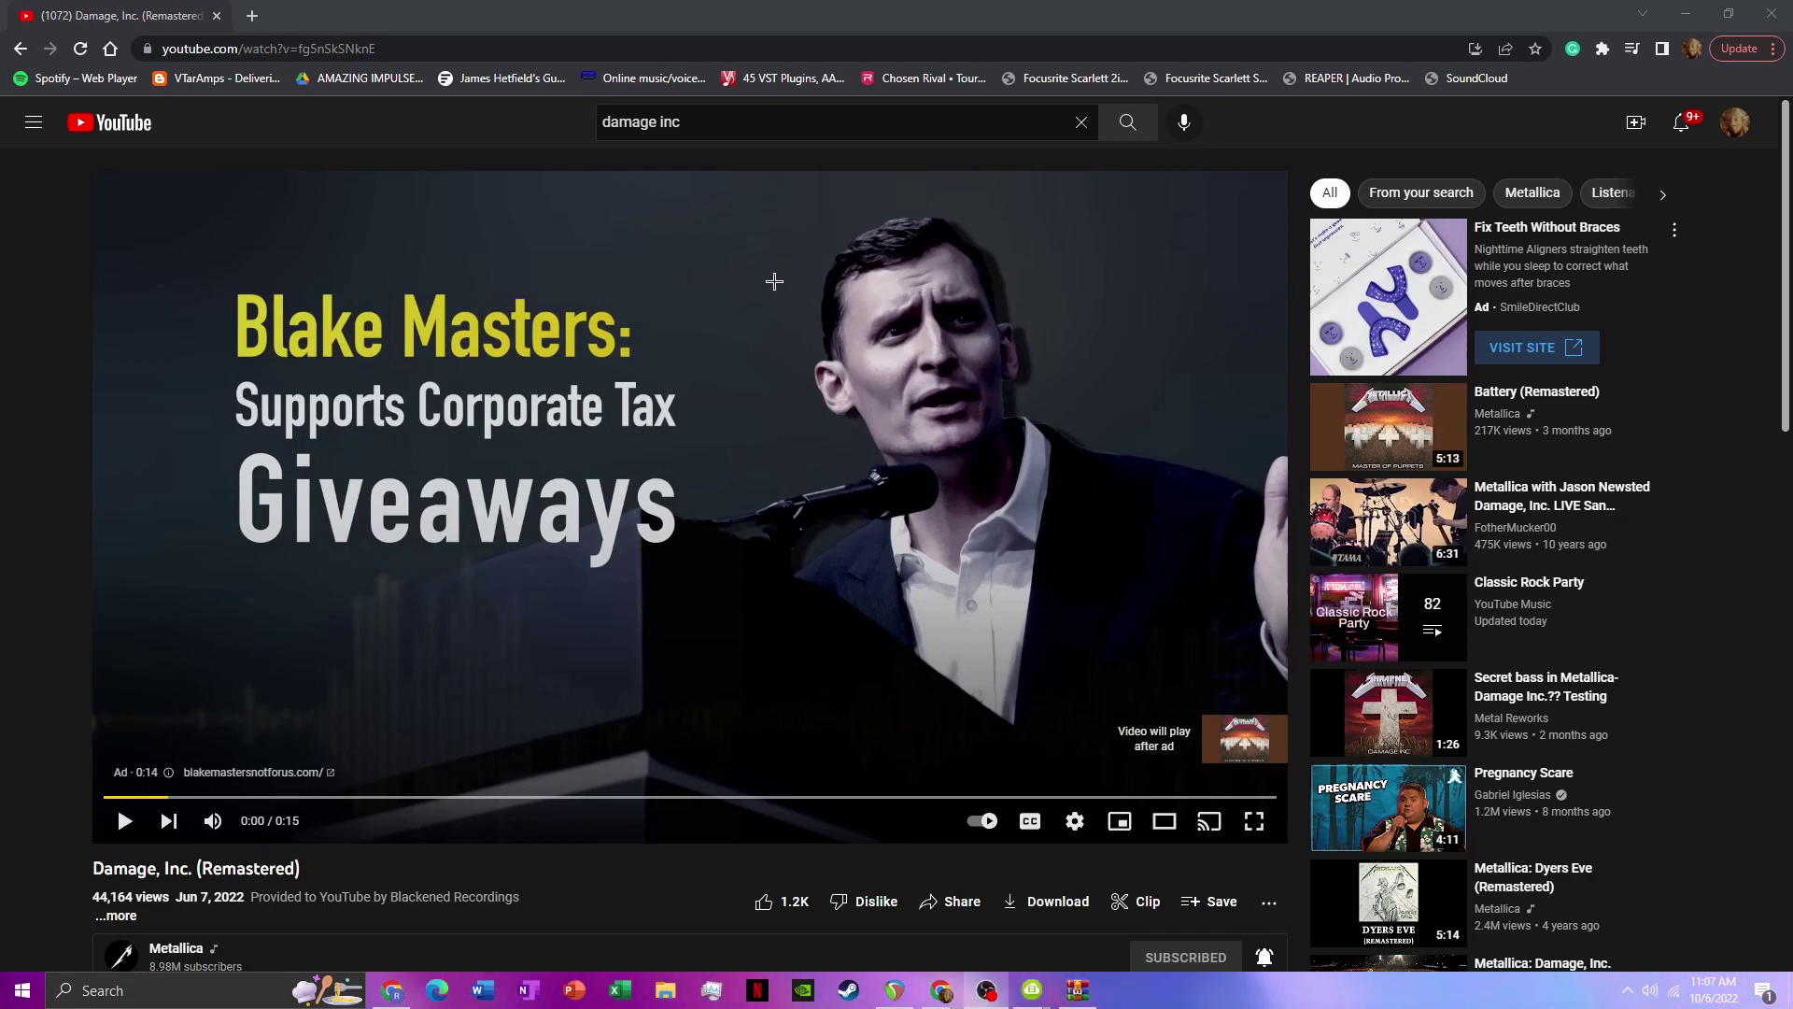
{"action": "left_click", "coordinate": [523, 50]}
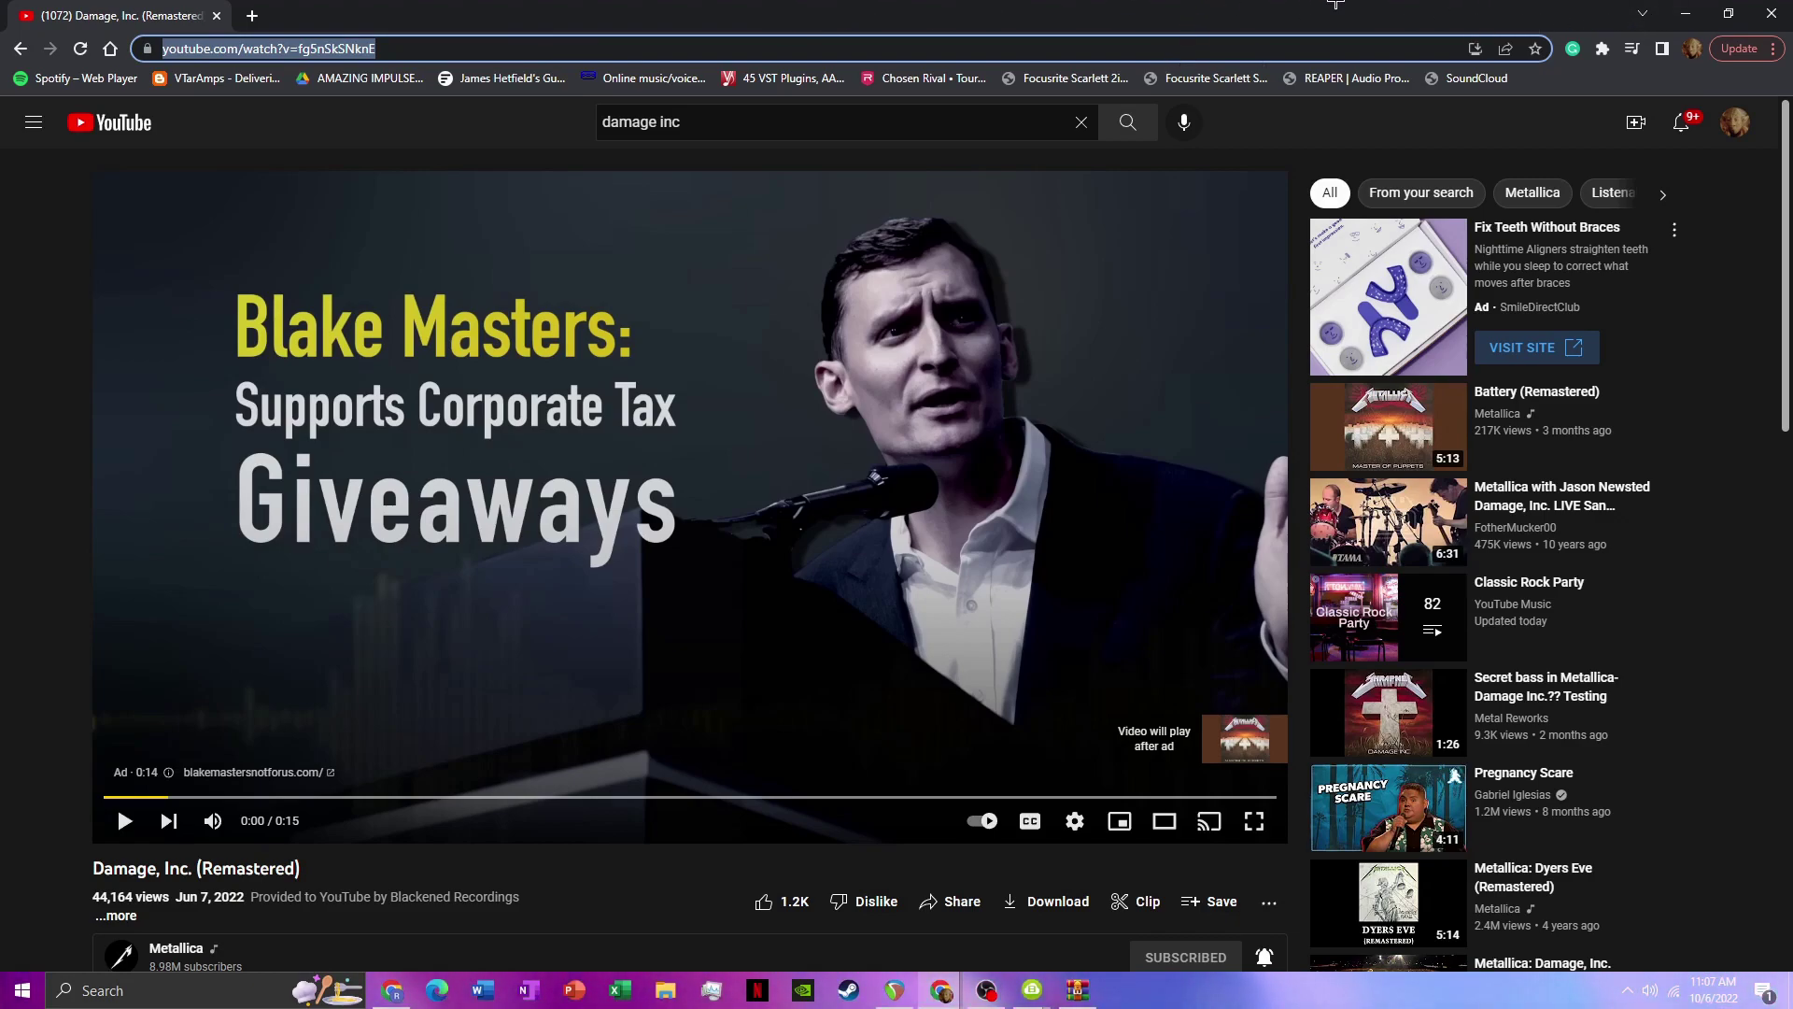
Go to mvsep.com's Music/voice separation page in a new browser tab
{"action": "left_click", "coordinate": [251, 14]}
{"action": "type", "text": "mvsep.com"}
{"action": "key", "text": "Return"}
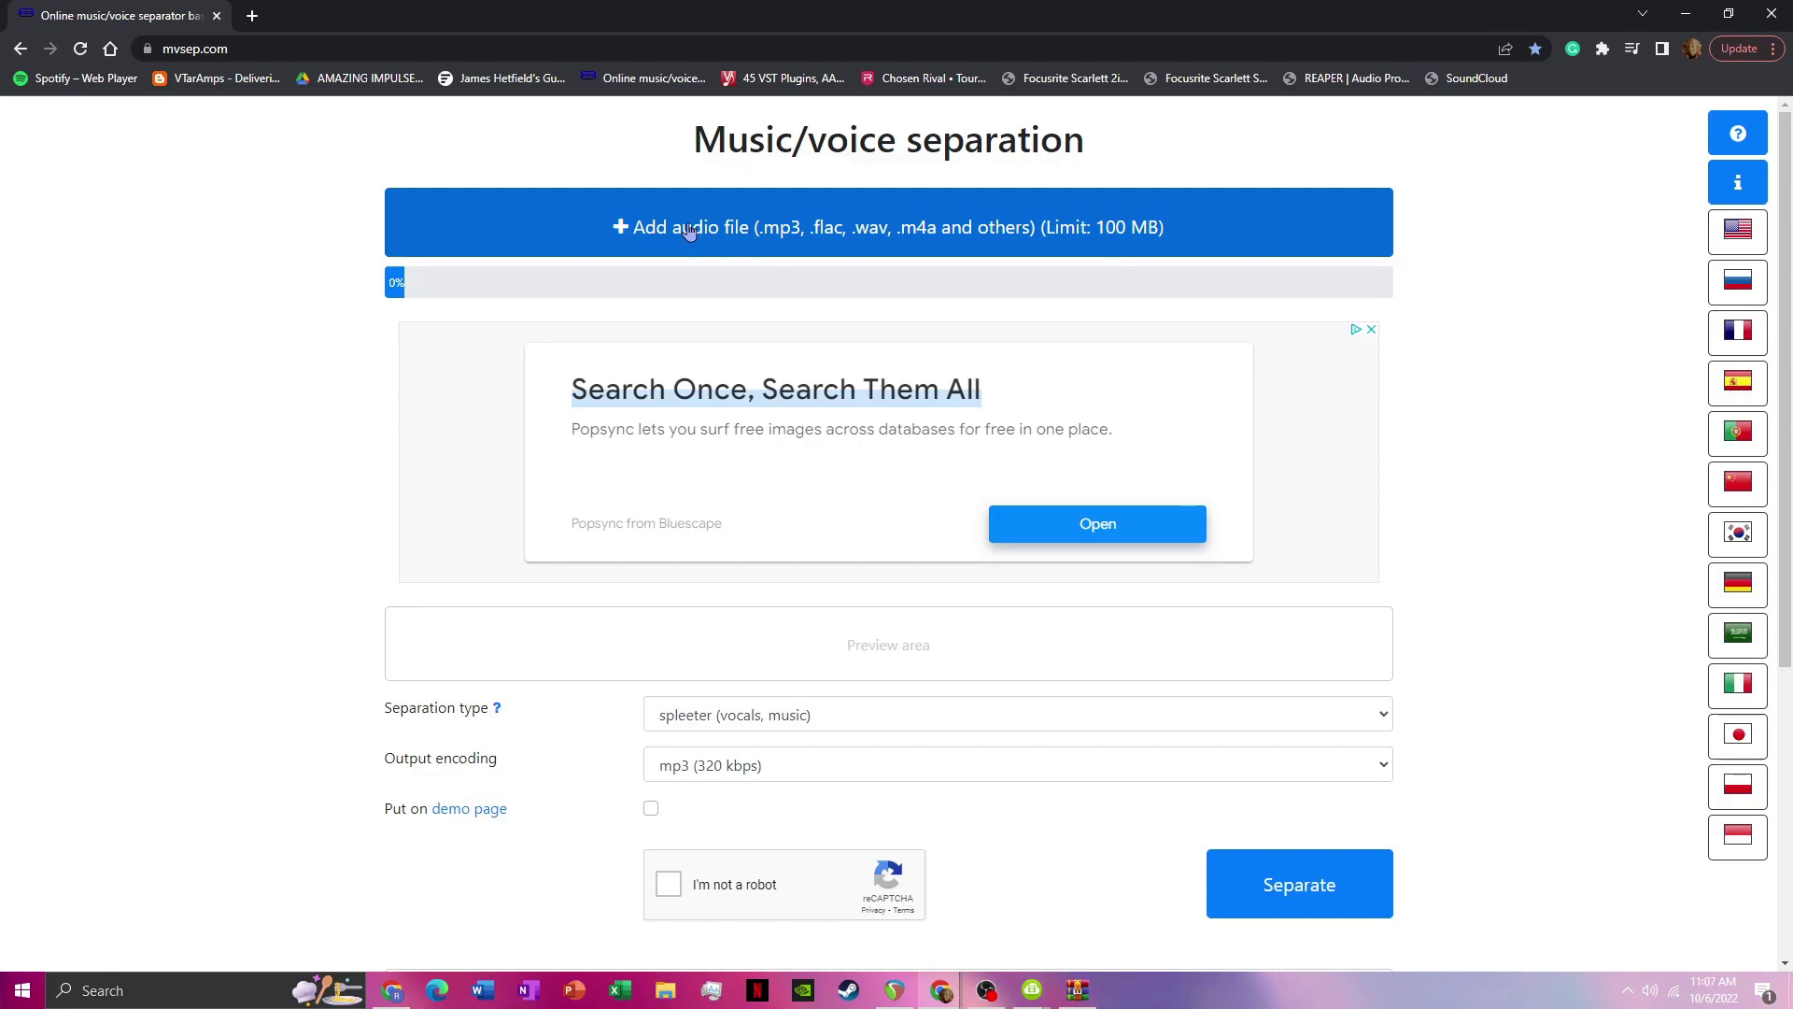
Extract the Damage, Inc. (Remastered) YouTube link as an MP3, overwriting the old file, then close 4K Video Downloader
{"action": "left_click", "coordinate": [1686, 13]}
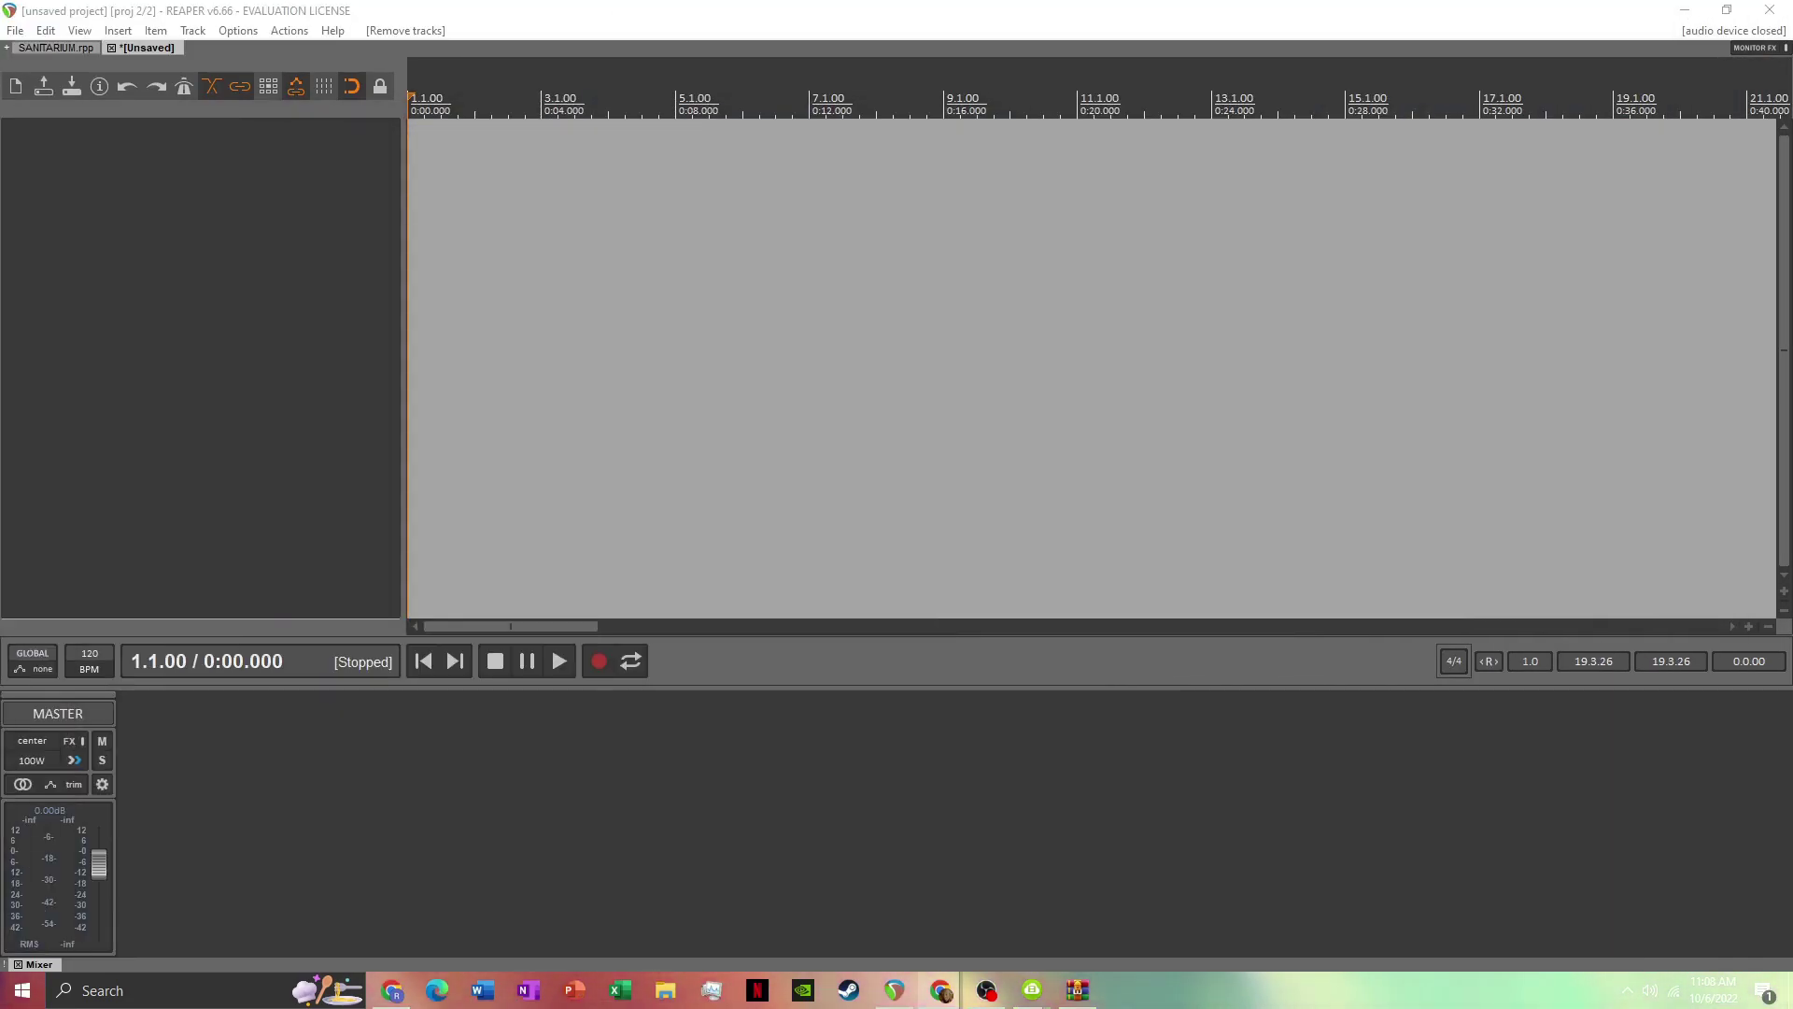
{"action": "mouse_move", "coordinate": [1031, 998]}
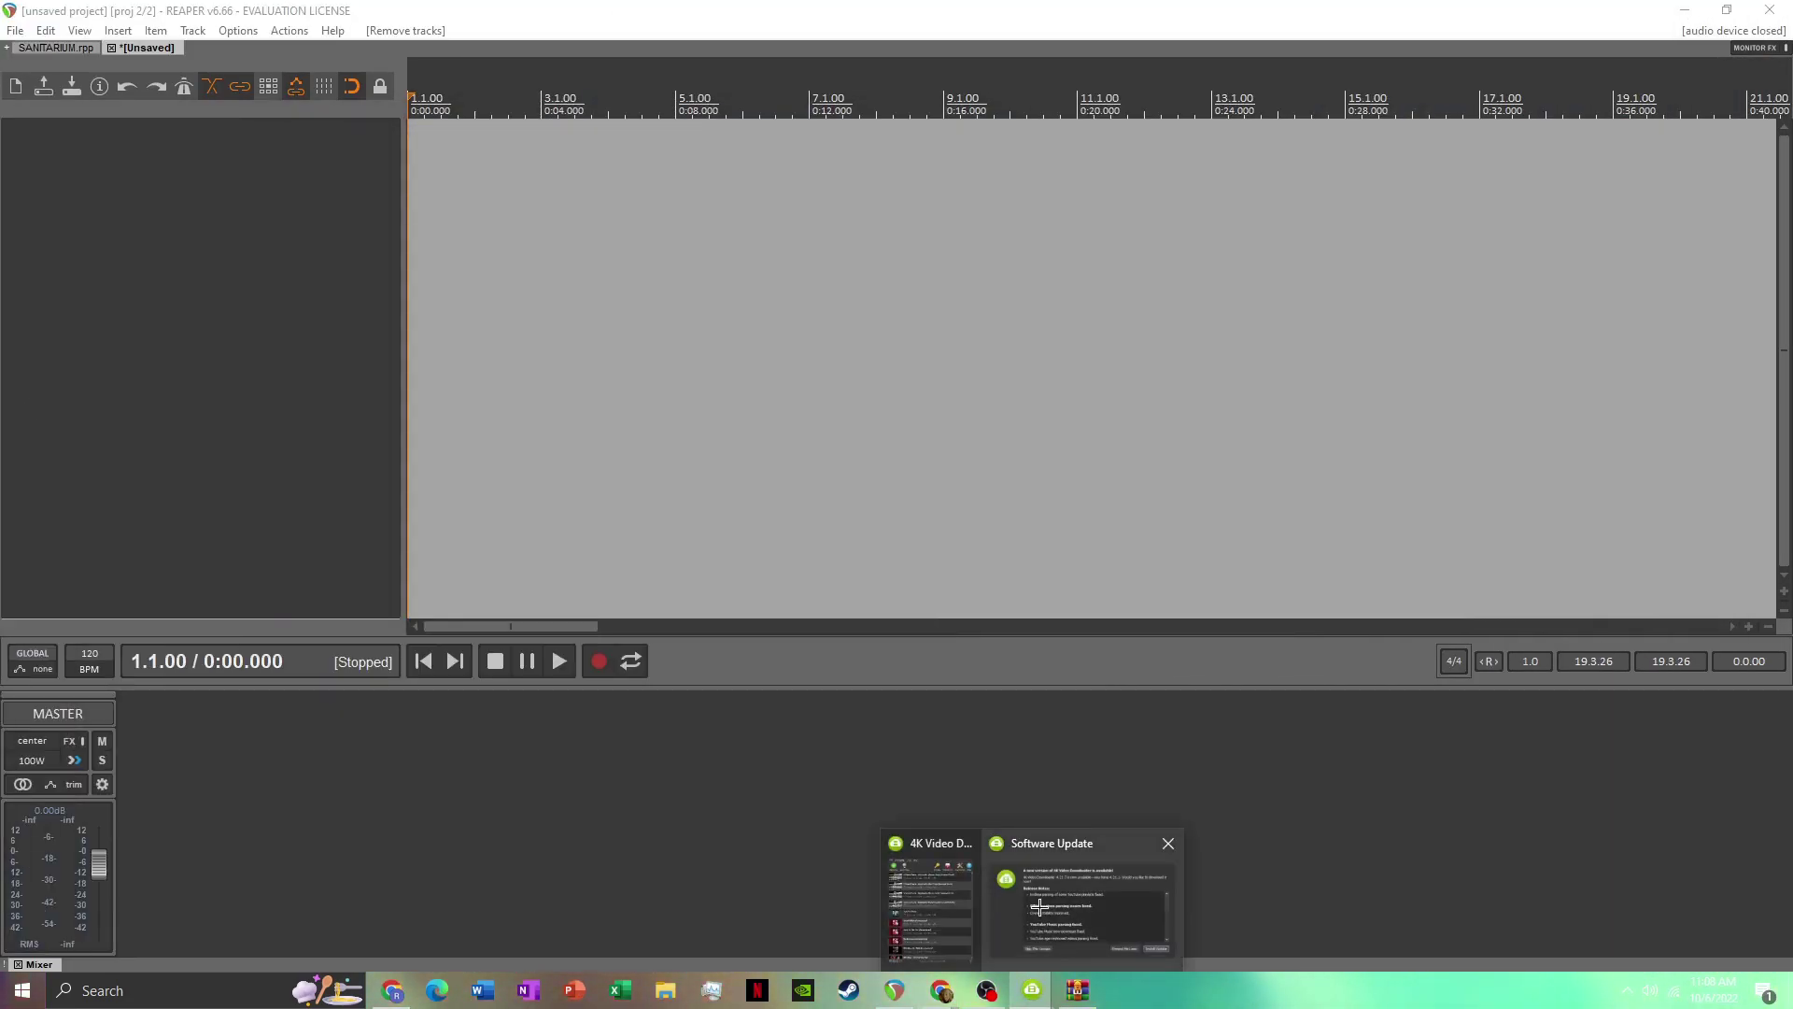
{"action": "left_click", "coordinate": [951, 902]}
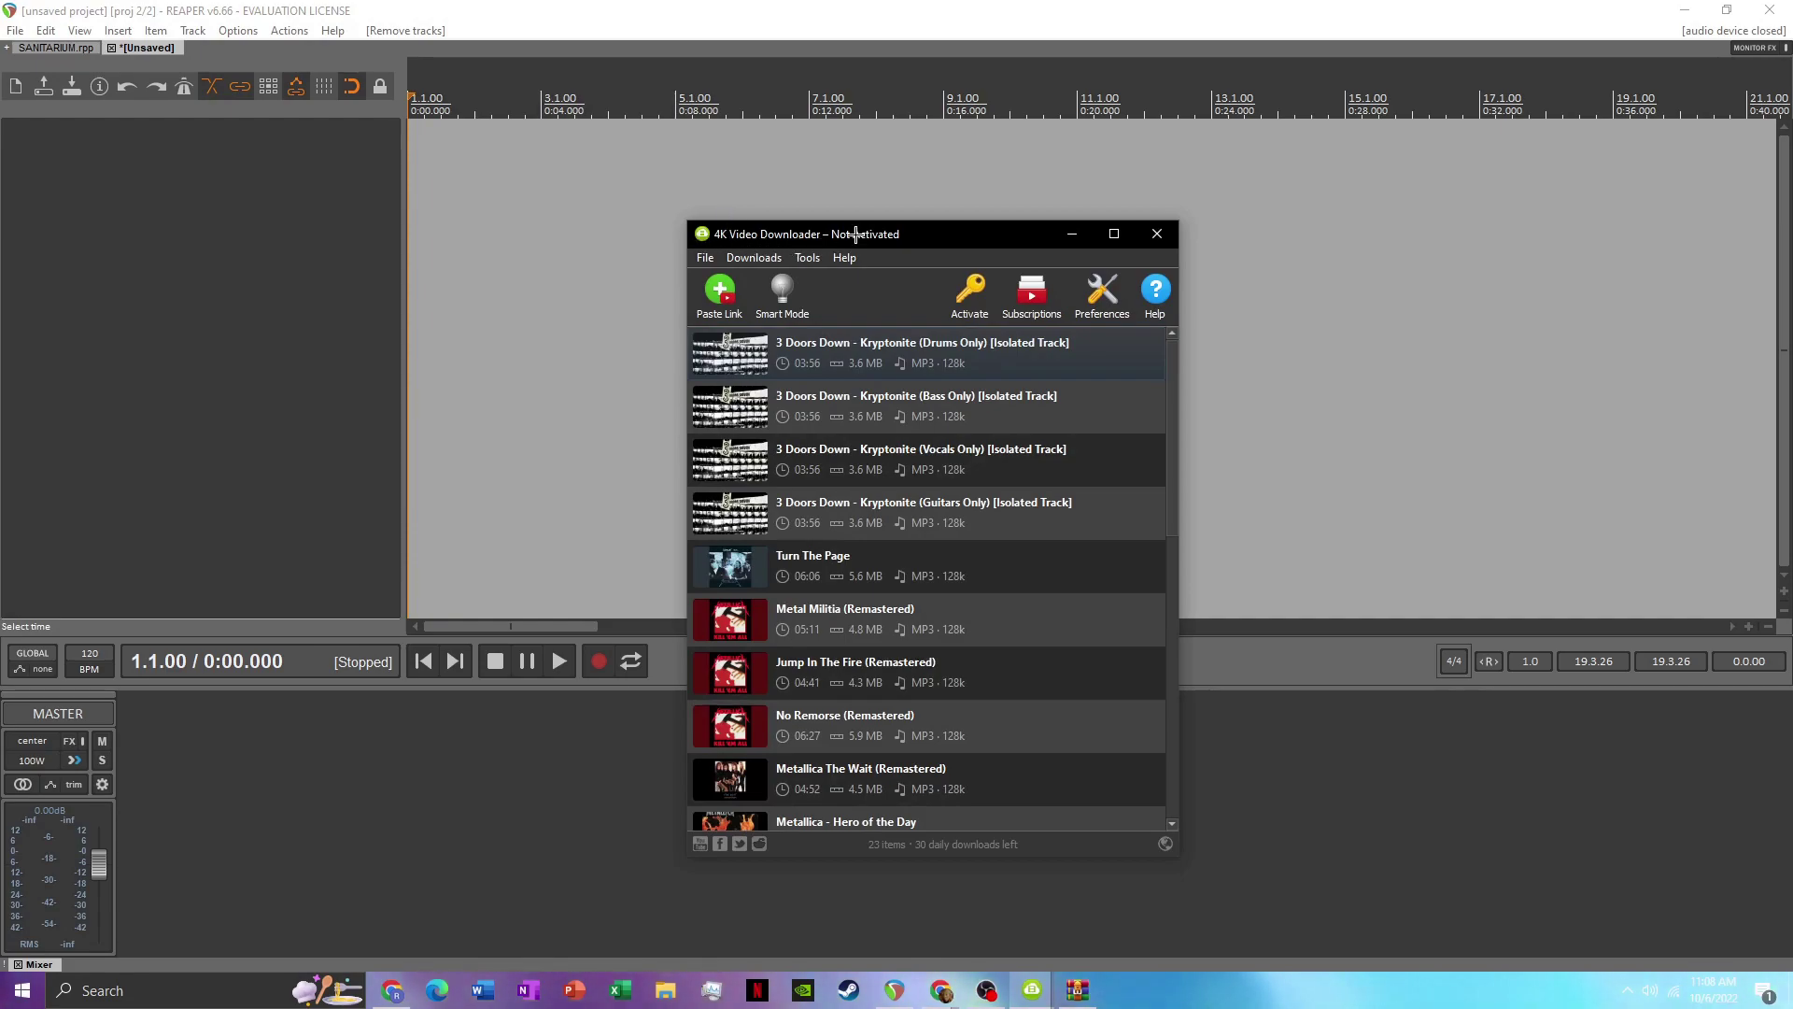
{"action": "left_click", "coordinate": [733, 291]}
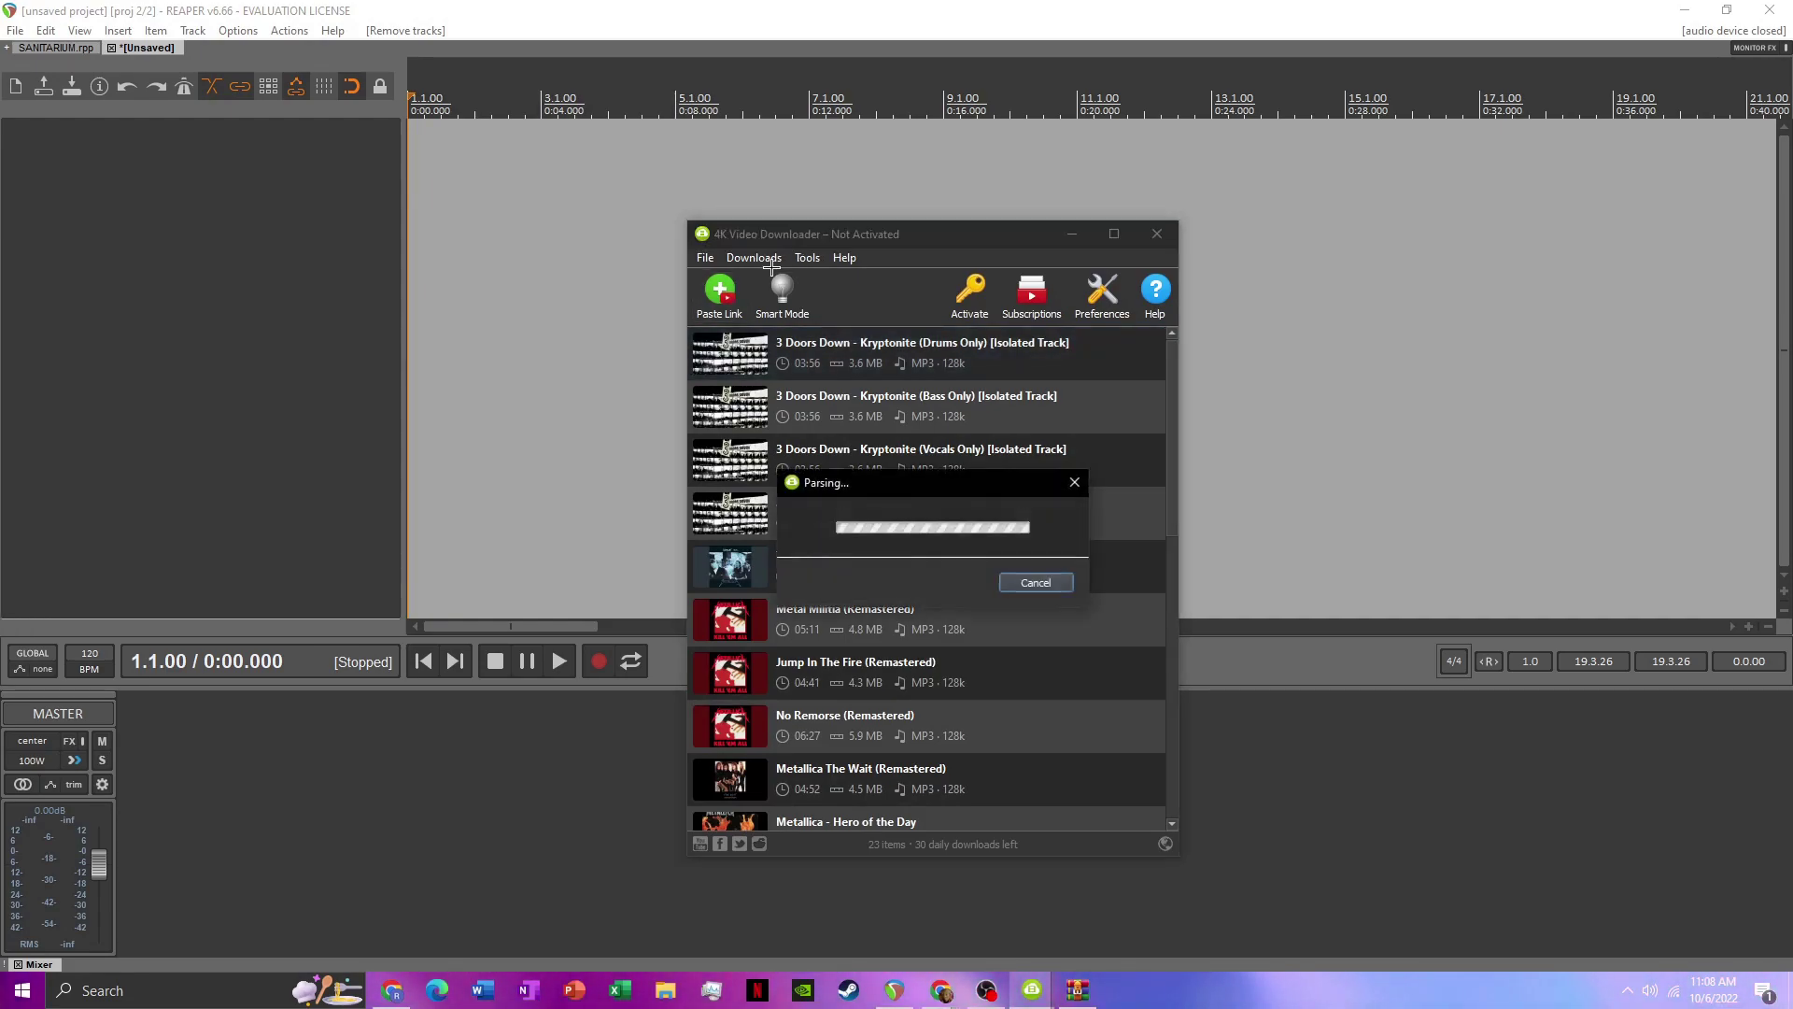
{"action": "left_click", "coordinate": [724, 300]}
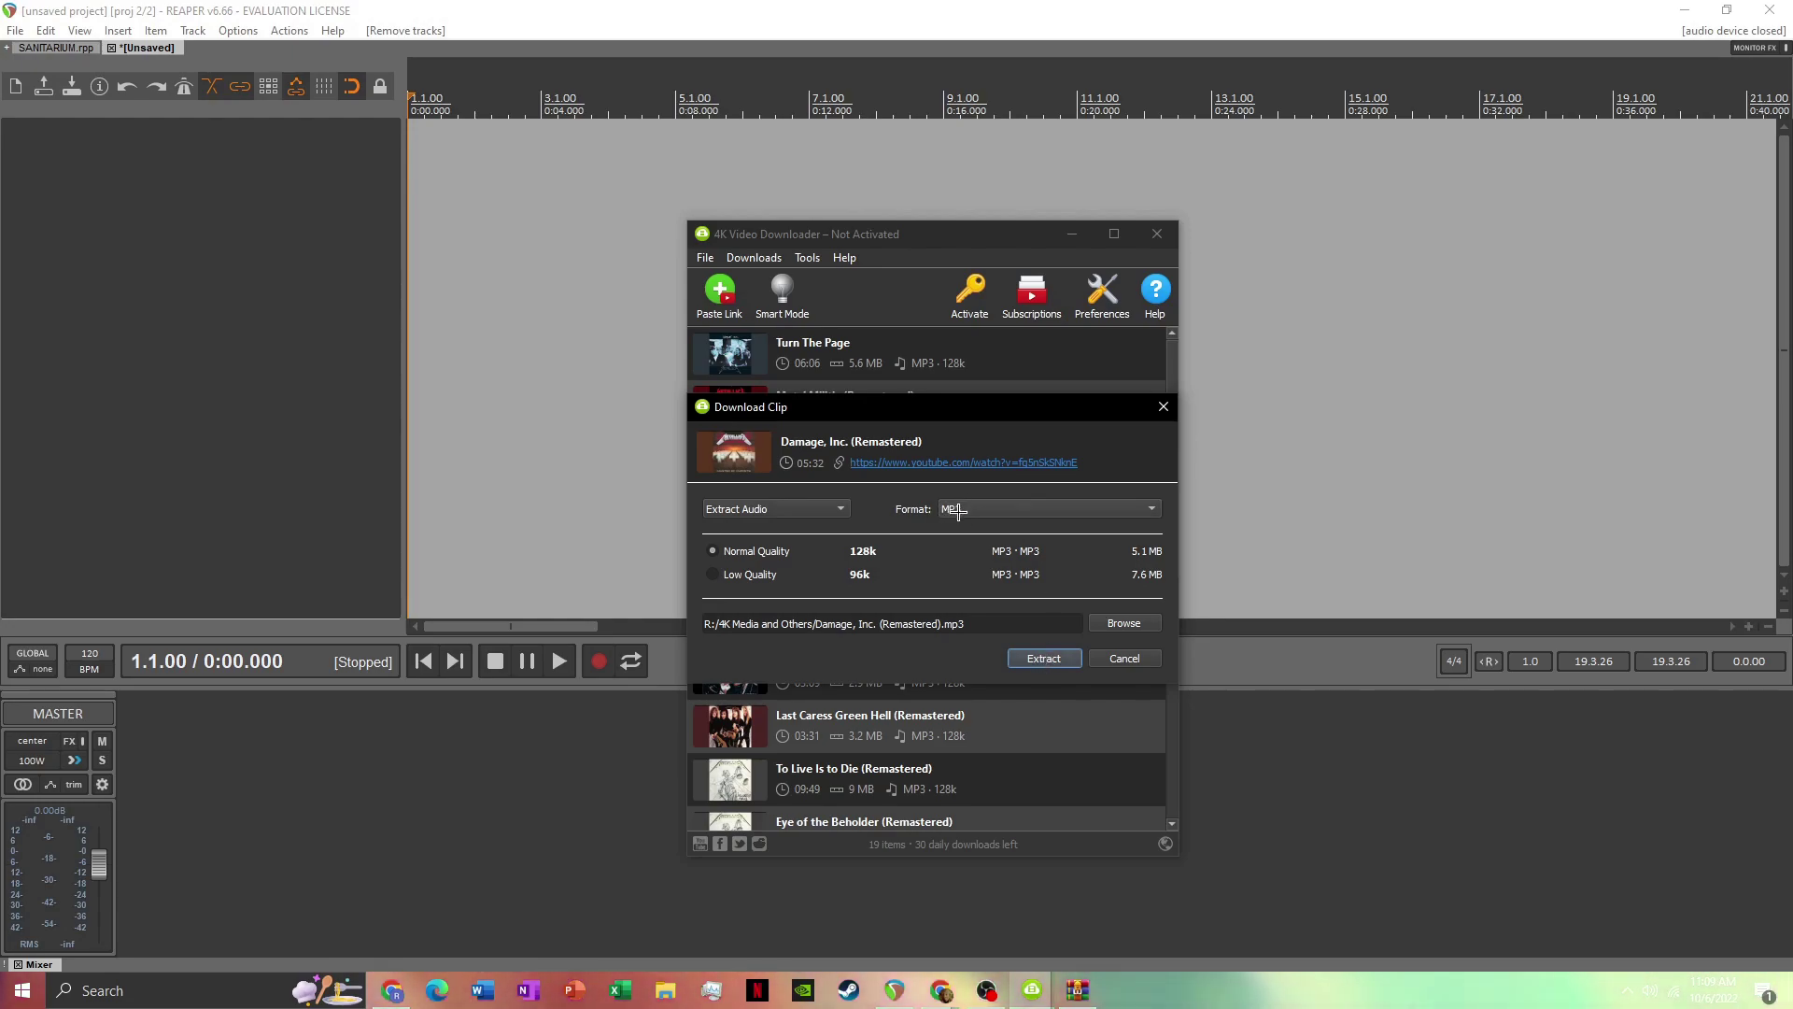
{"action": "left_click", "coordinate": [1047, 657]}
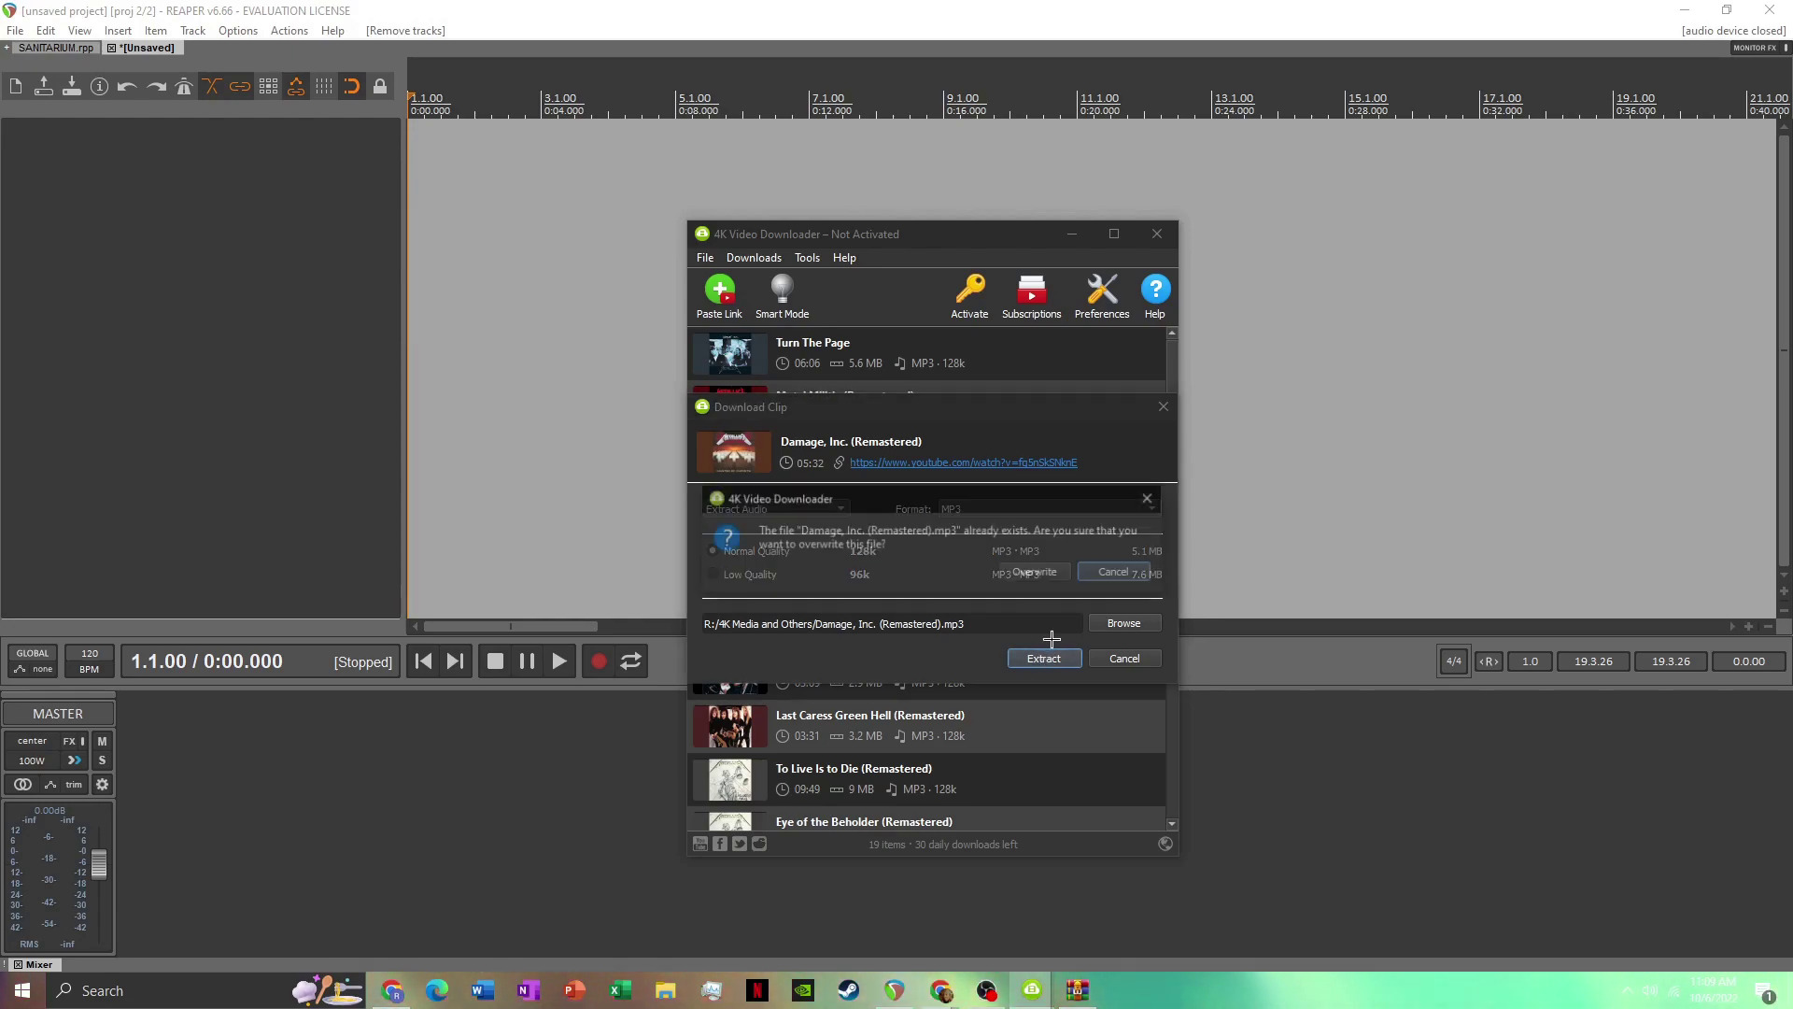
{"action": "left_click", "coordinate": [1039, 572]}
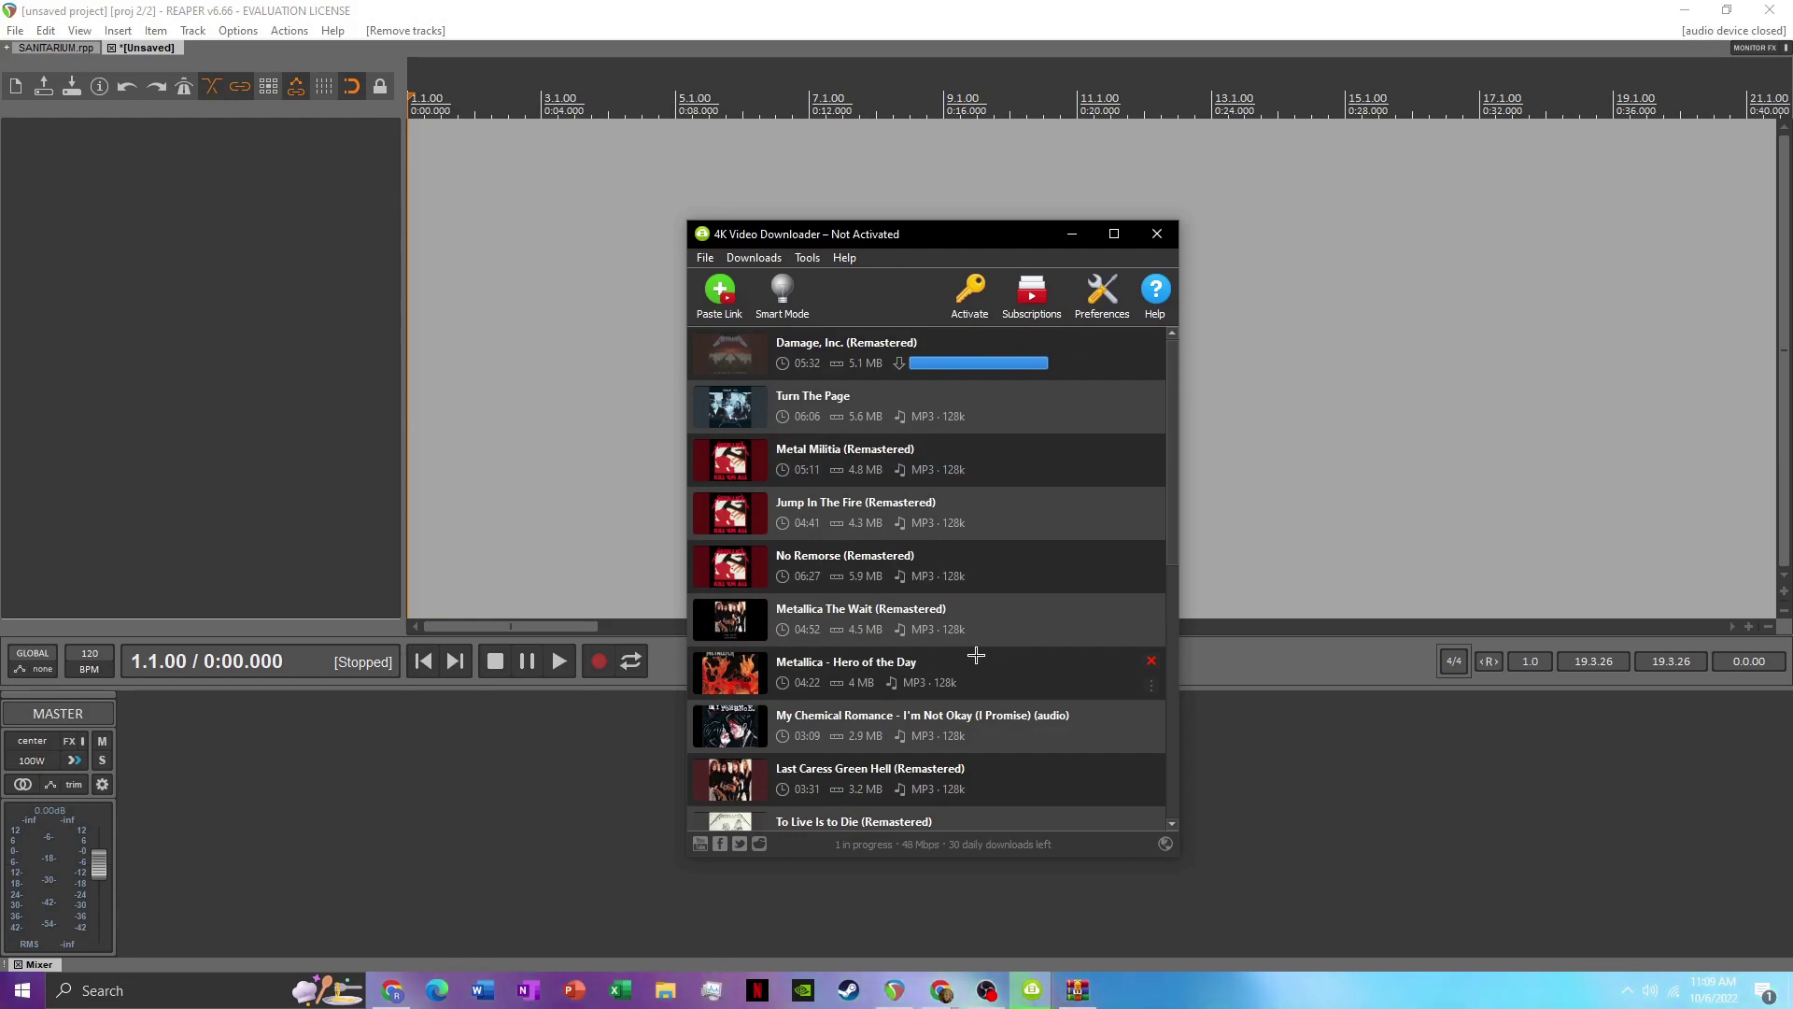
{"action": "left_click", "coordinate": [1156, 234]}
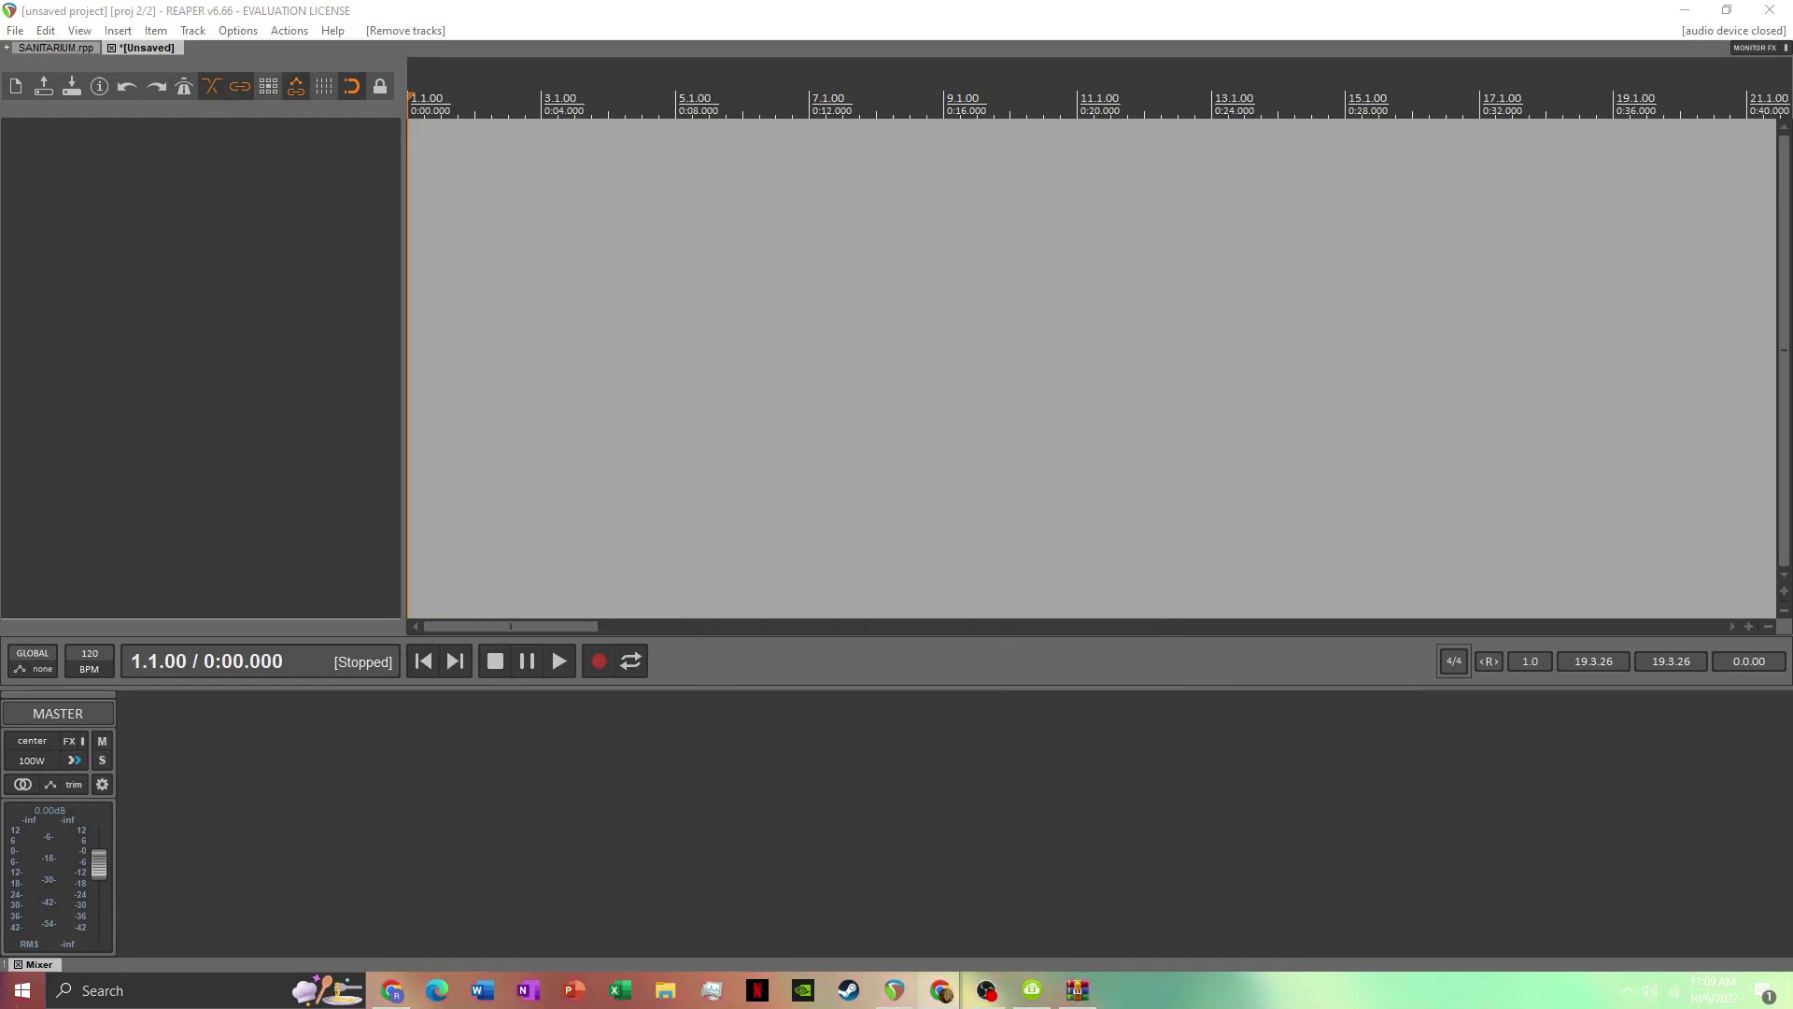
Upload Damage, Inc. (Remastered).mp3 to MVSEP in the maximized browser
{"action": "left_click_drag", "start_coordinate": [0, 388], "coordinate": [1010, 148]}
{"action": "left_click", "coordinate": [1233, 152]}
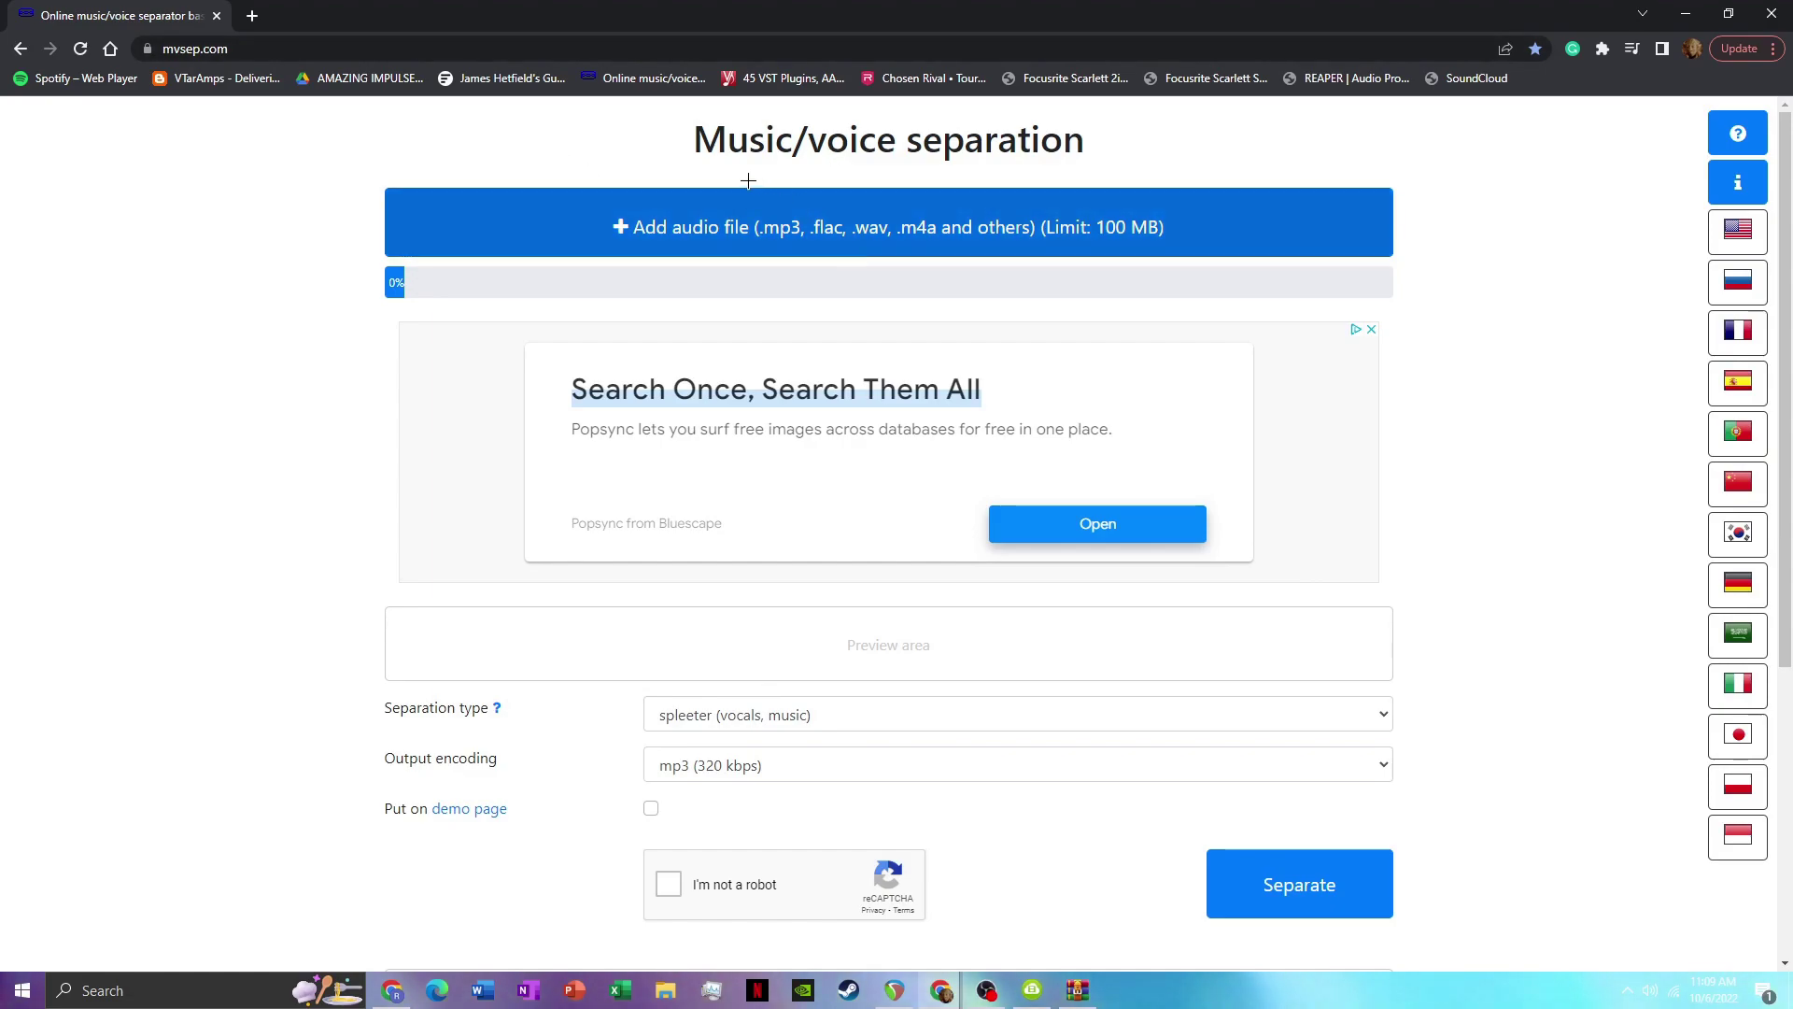
{"action": "left_click", "coordinate": [648, 242]}
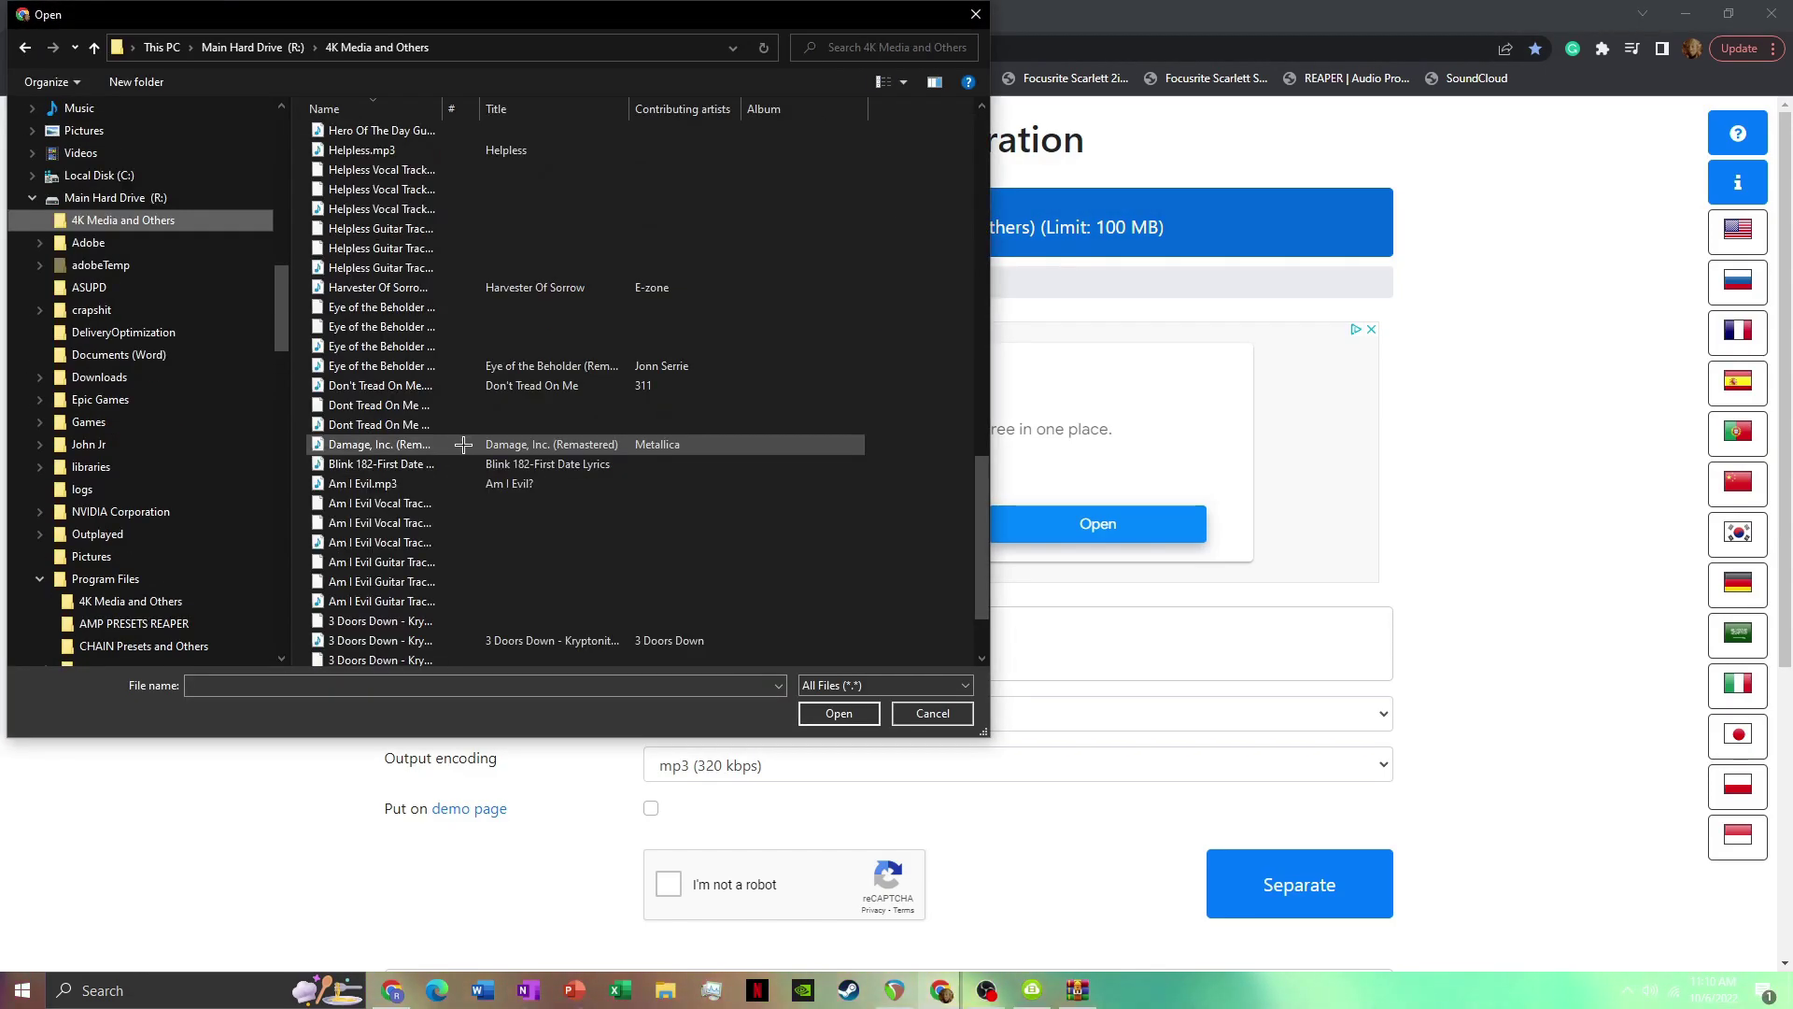
{"action": "left_click", "coordinate": [458, 444]}
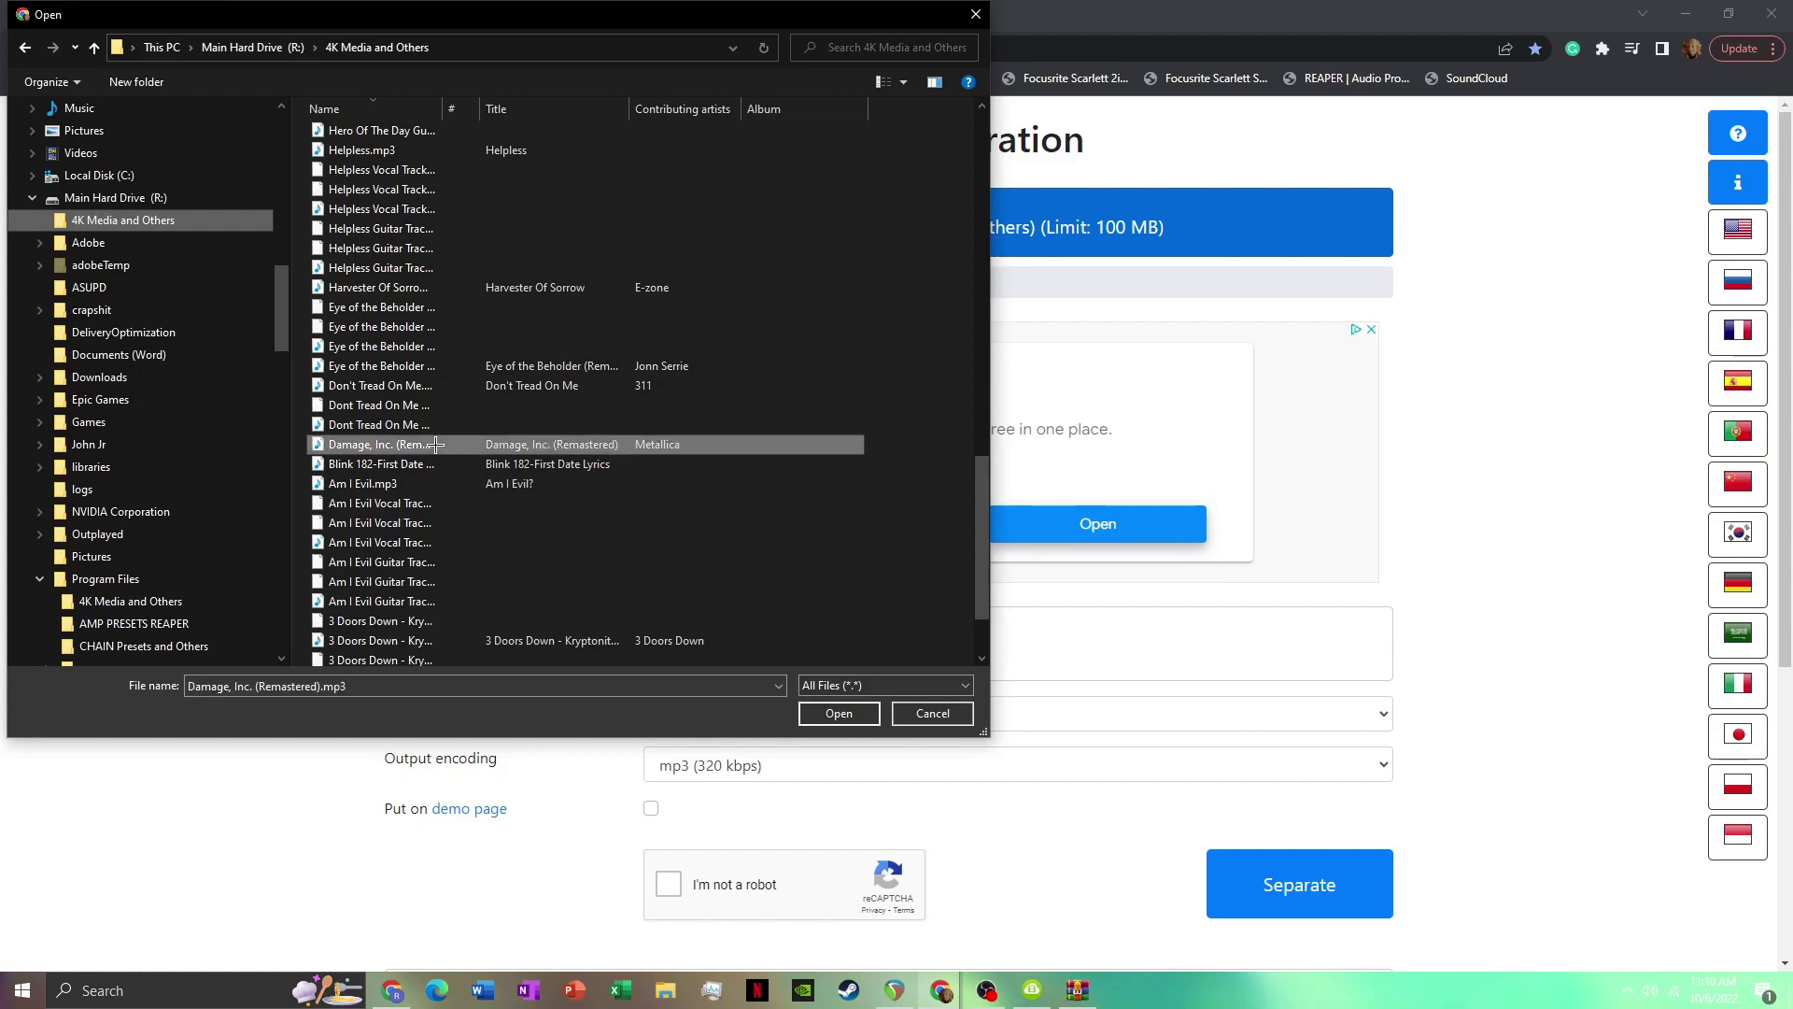
{"action": "left_click", "coordinate": [837, 714]}
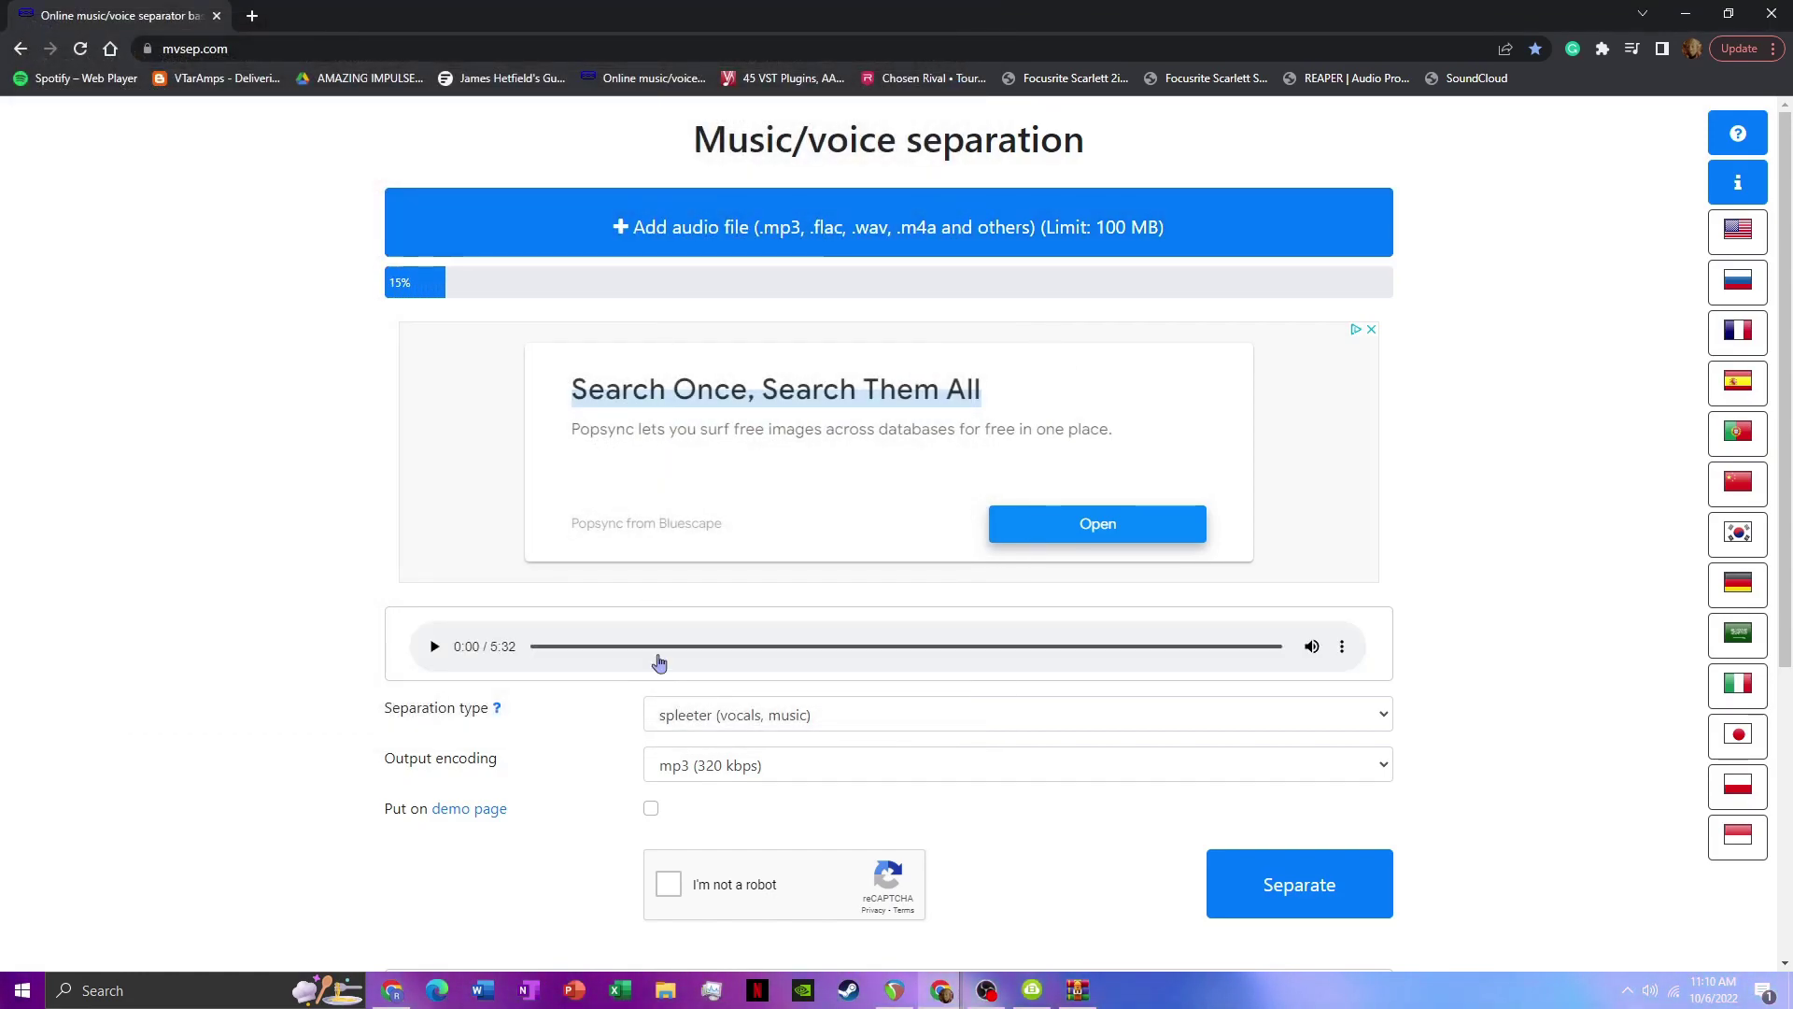
Set the separation type to Demucs3 Model B (vocals, drums, bass, other)
{"action": "scroll", "coordinate": [660, 686], "scroll_direction": "down", "scroll_amount": 3}
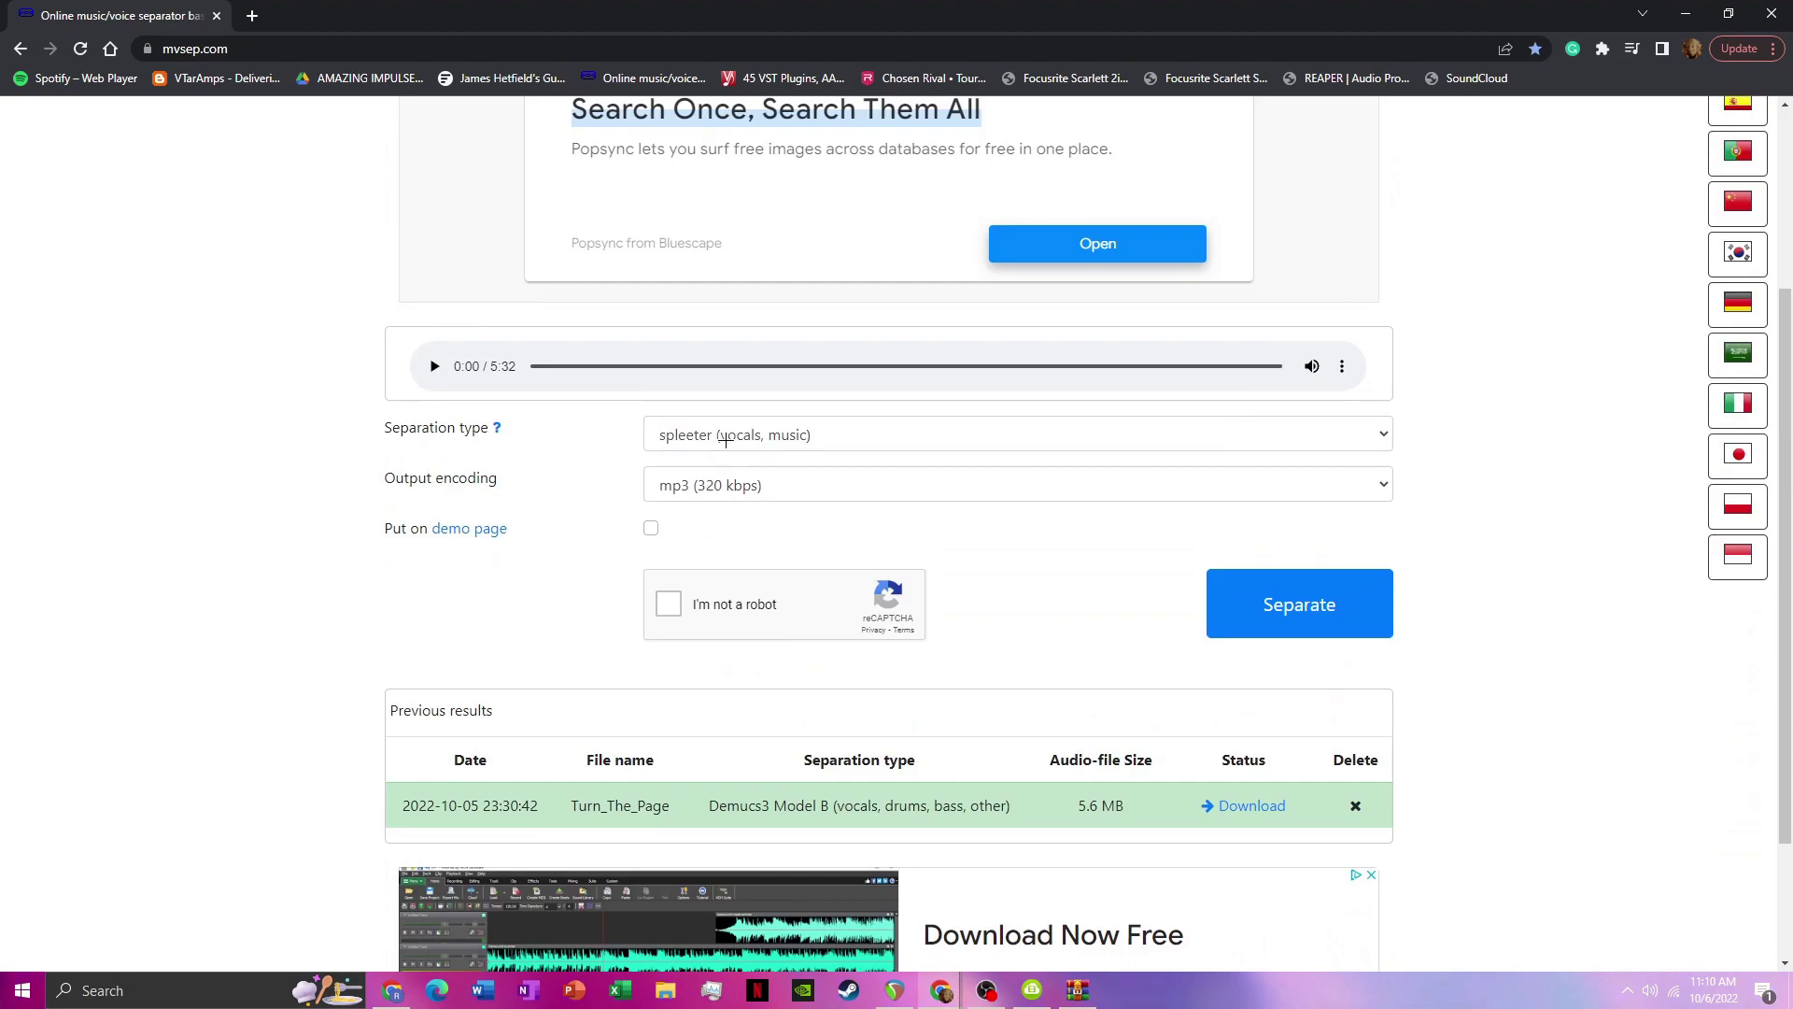
{"action": "left_click", "coordinate": [747, 439]}
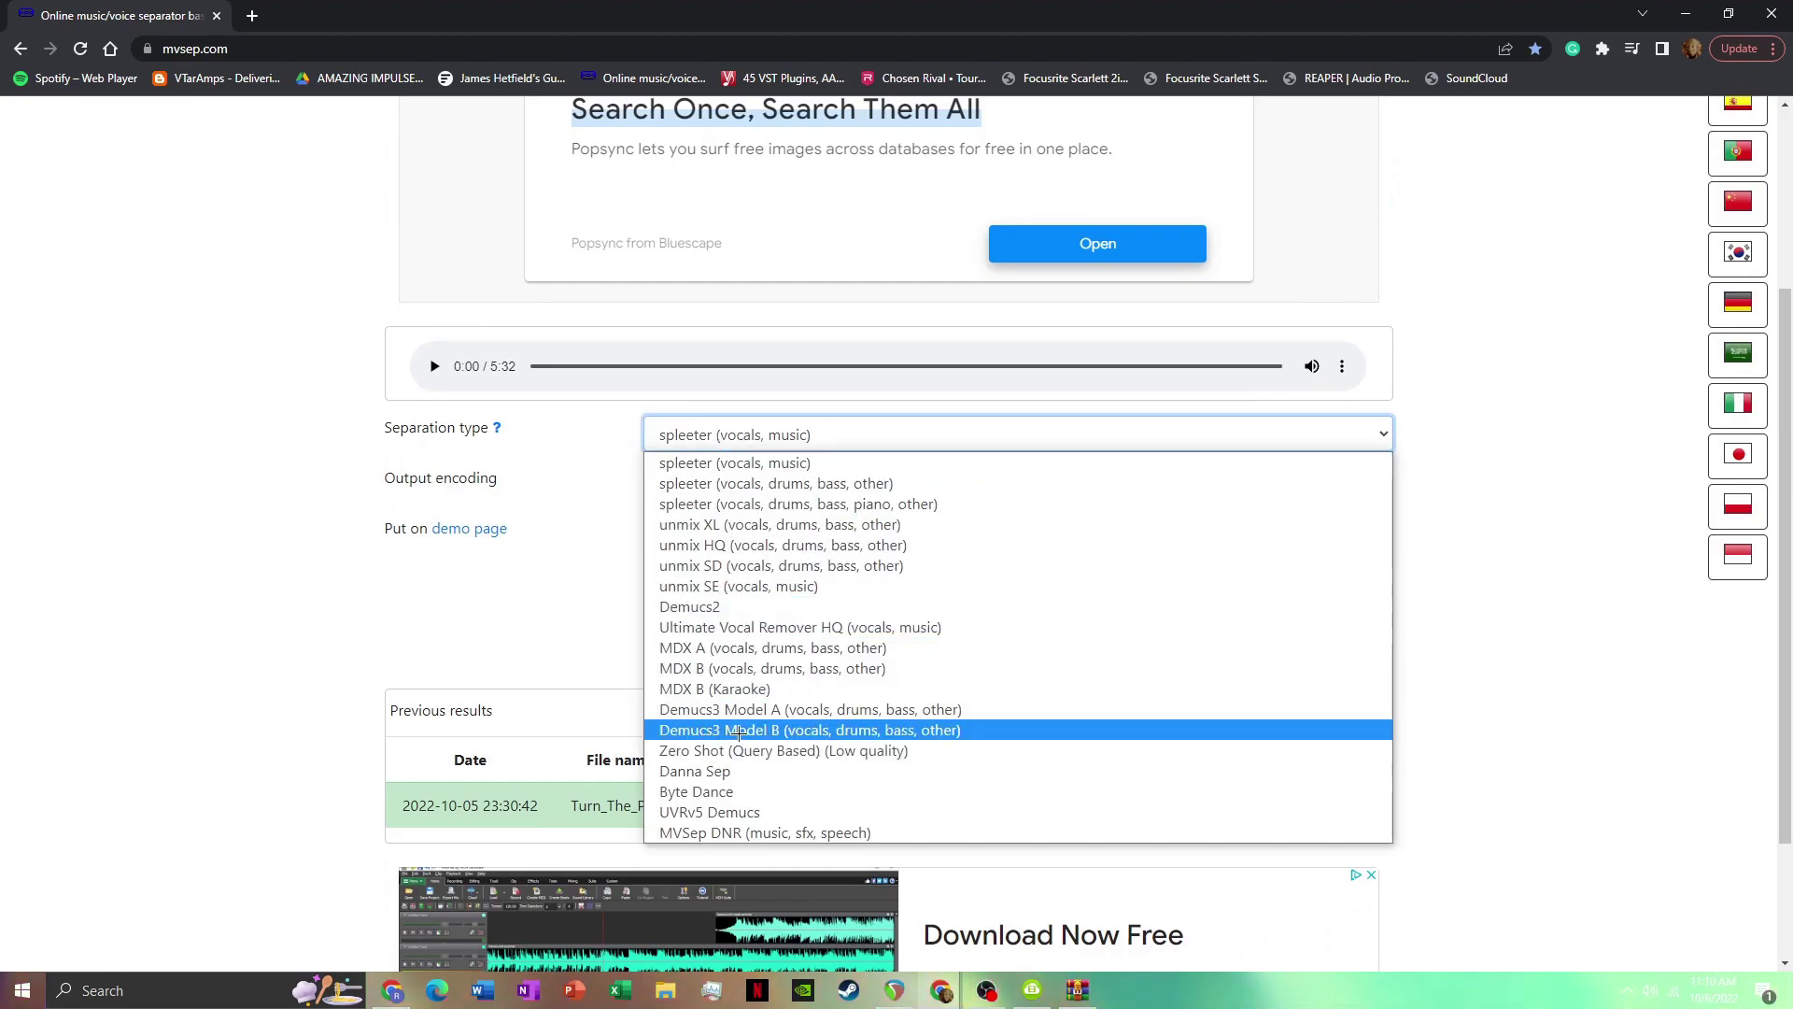
{"action": "left_click", "coordinate": [775, 731]}
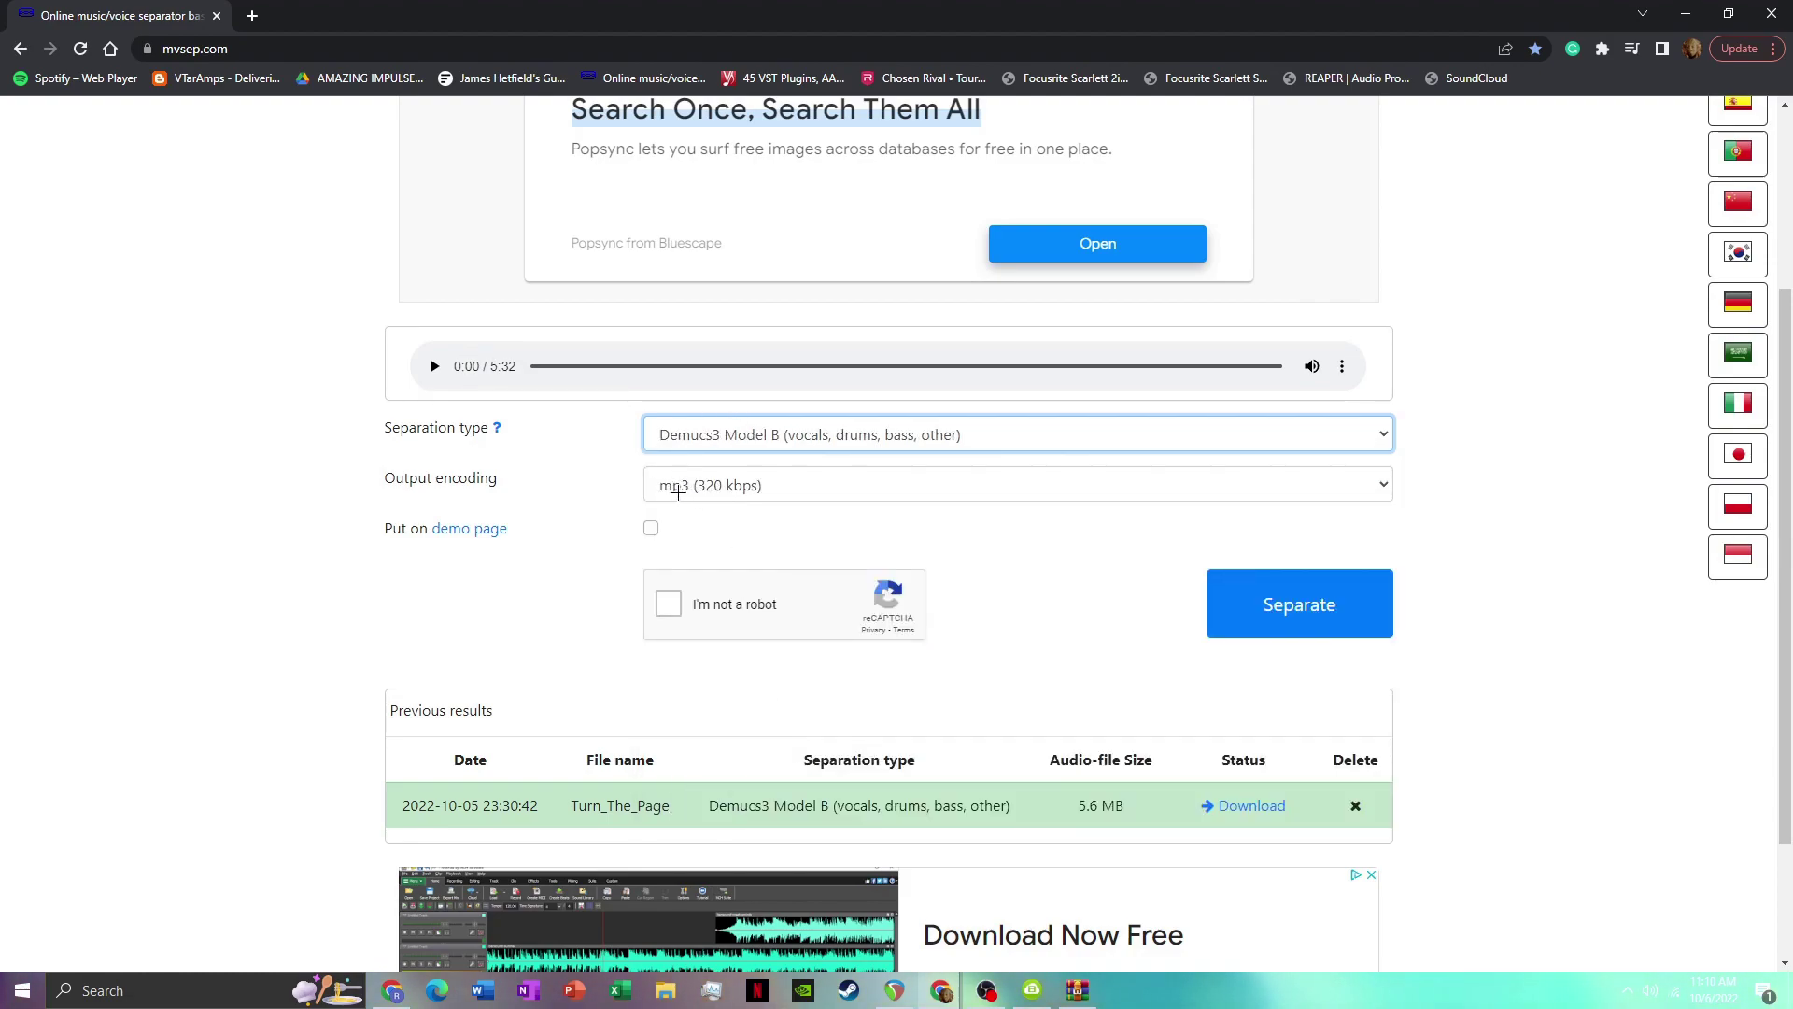
Pass the reCAPTCHA, run the separation, save the Other stem as an mp3, and return to REAPER
{"action": "left_click", "coordinate": [671, 604]}
{"action": "scroll", "coordinate": [1021, 597], "scroll_direction": "up", "scroll_amount": 2}
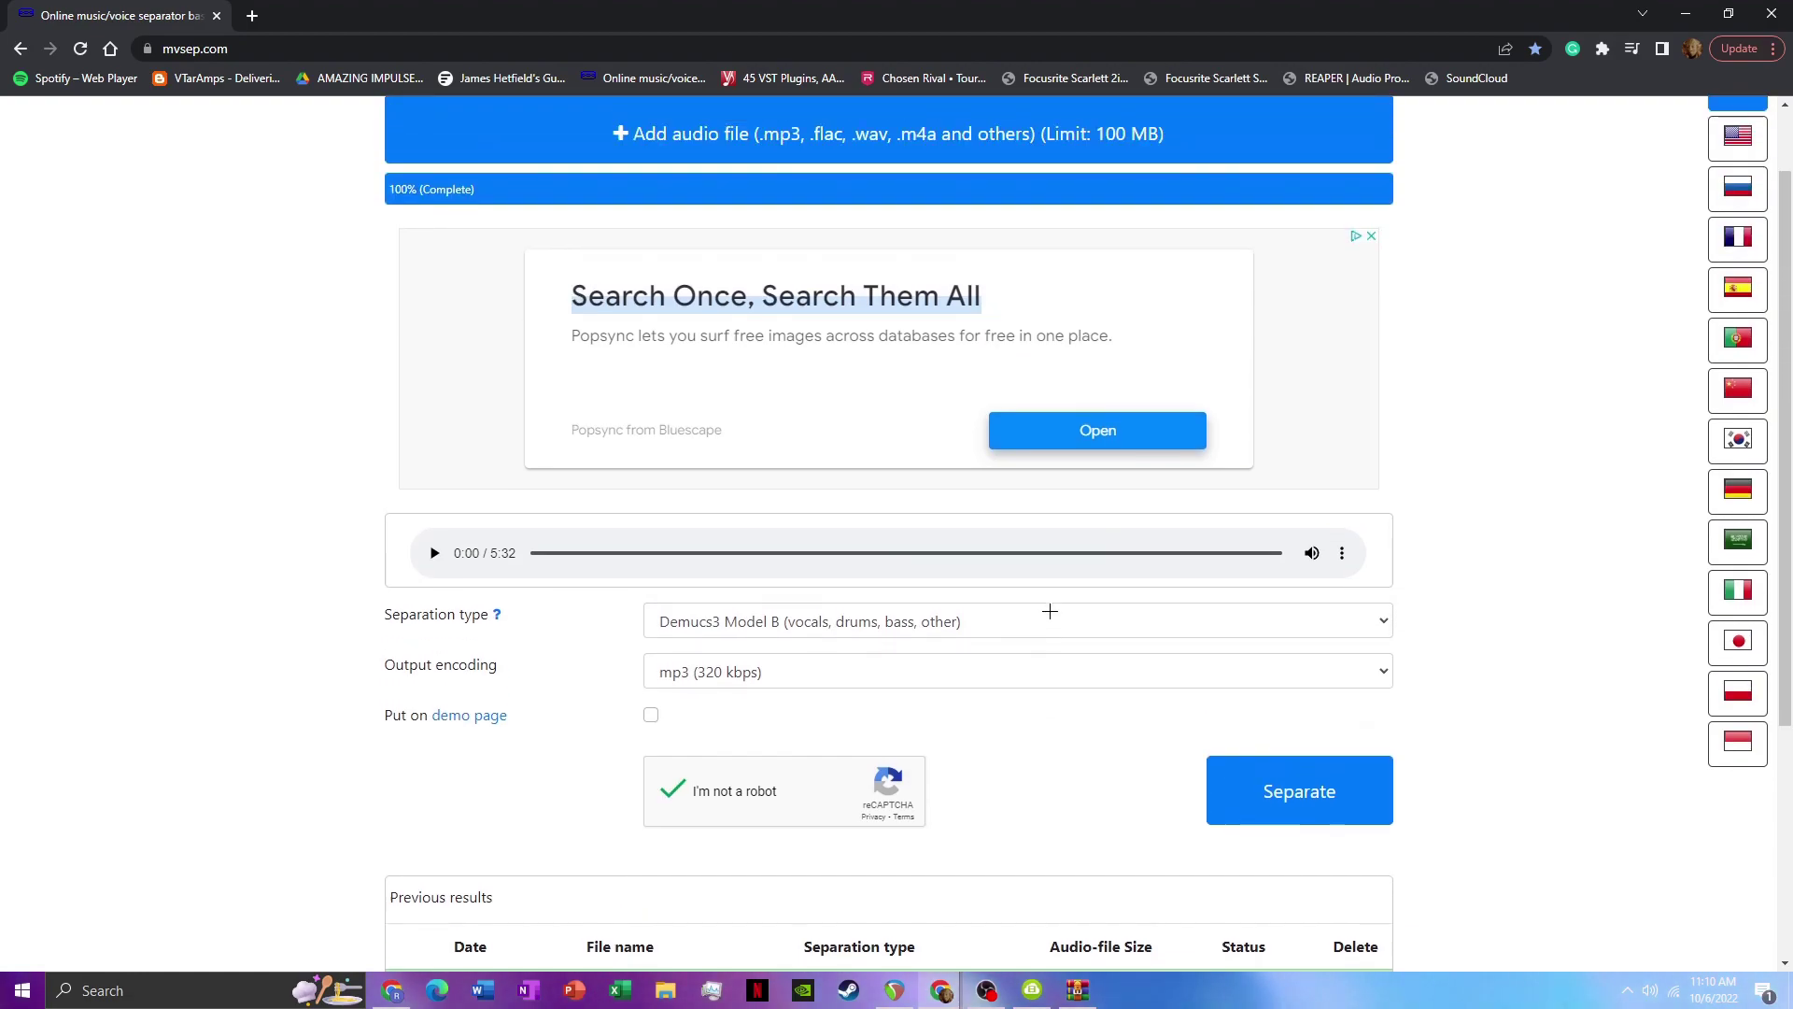
{"action": "scroll", "coordinate": [1104, 609], "scroll_direction": "down", "scroll_amount": 1}
{"action": "left_click", "coordinate": [1272, 696]}
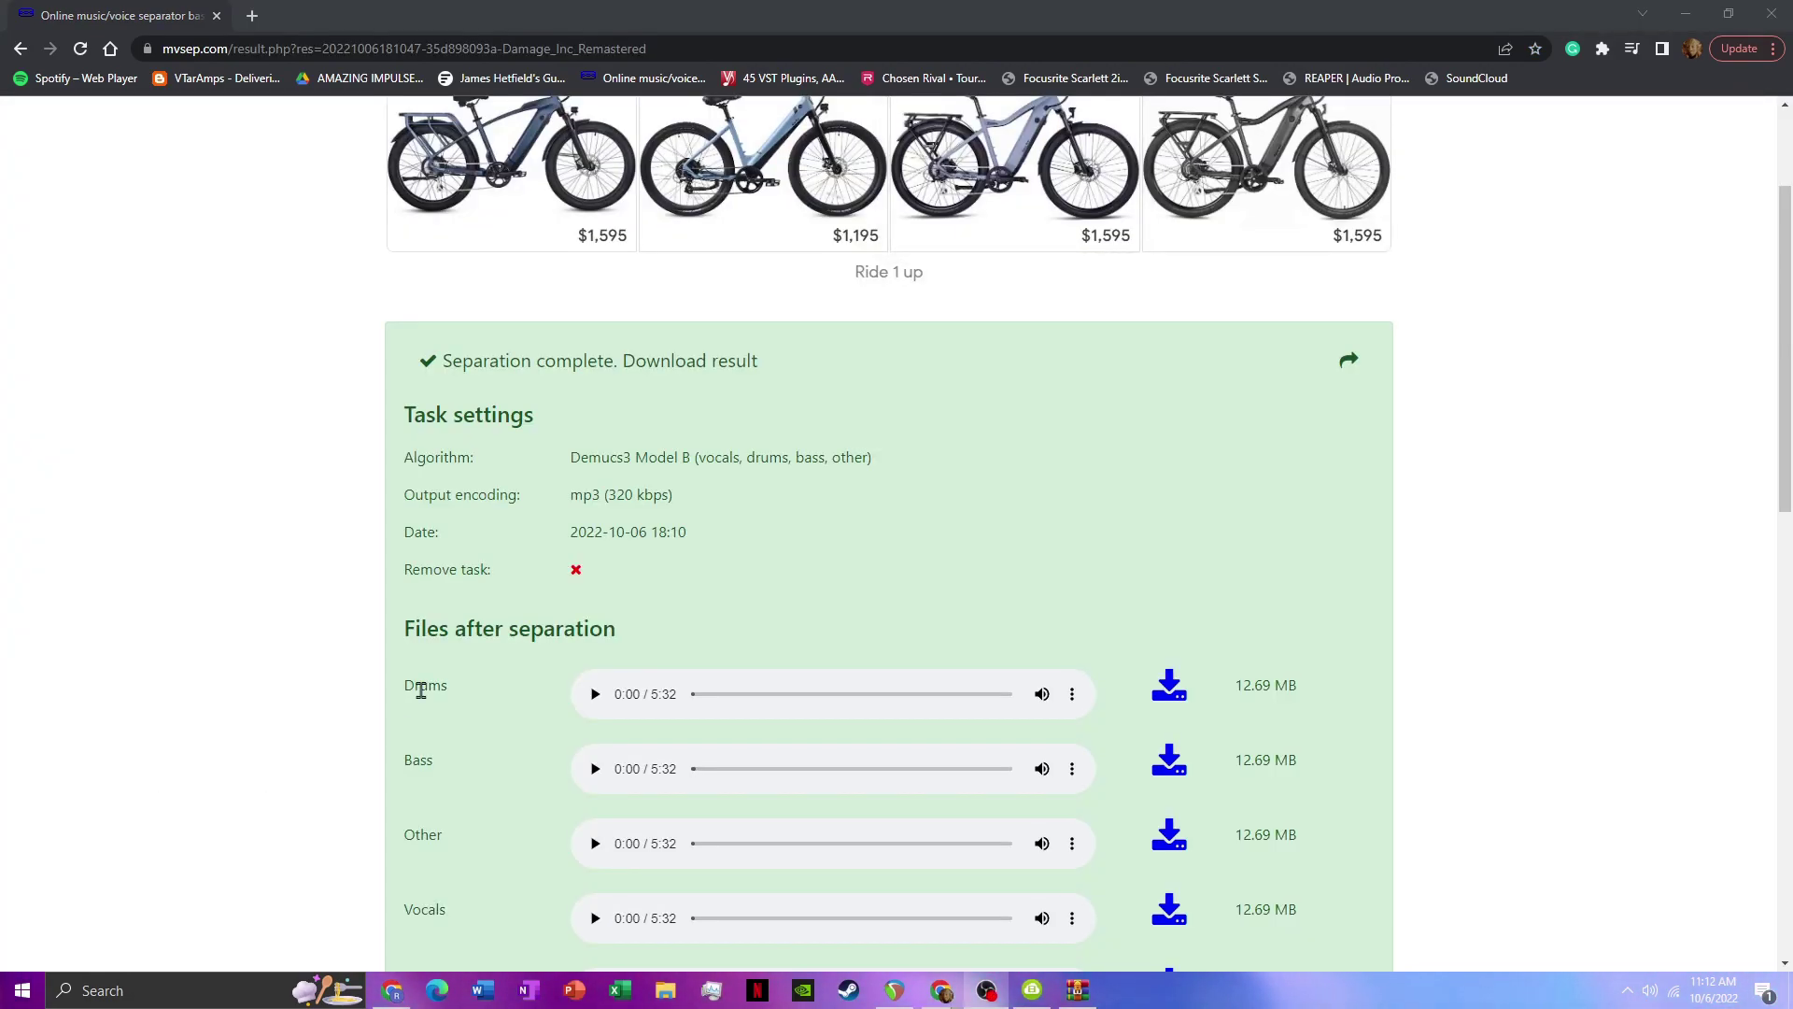
{"action": "scroll", "coordinate": [981, 570], "scroll_direction": "down", "scroll_amount": 3}
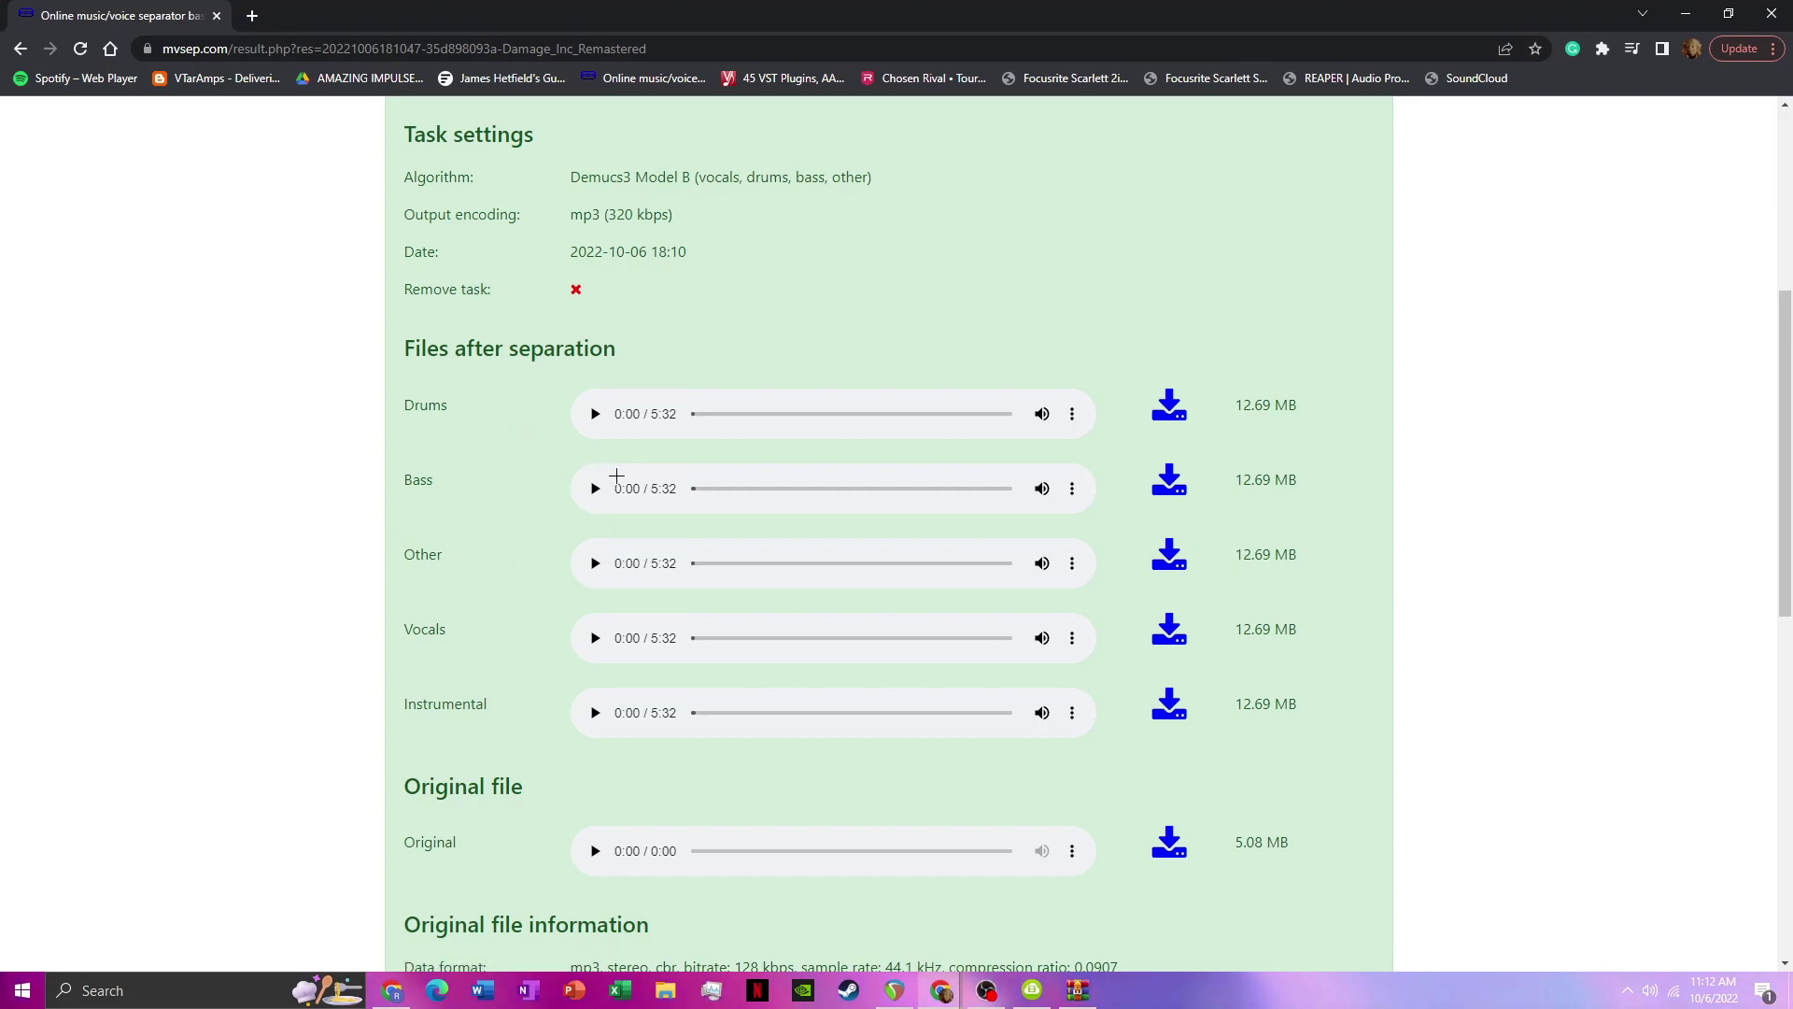
{"action": "key", "text": "Return"}
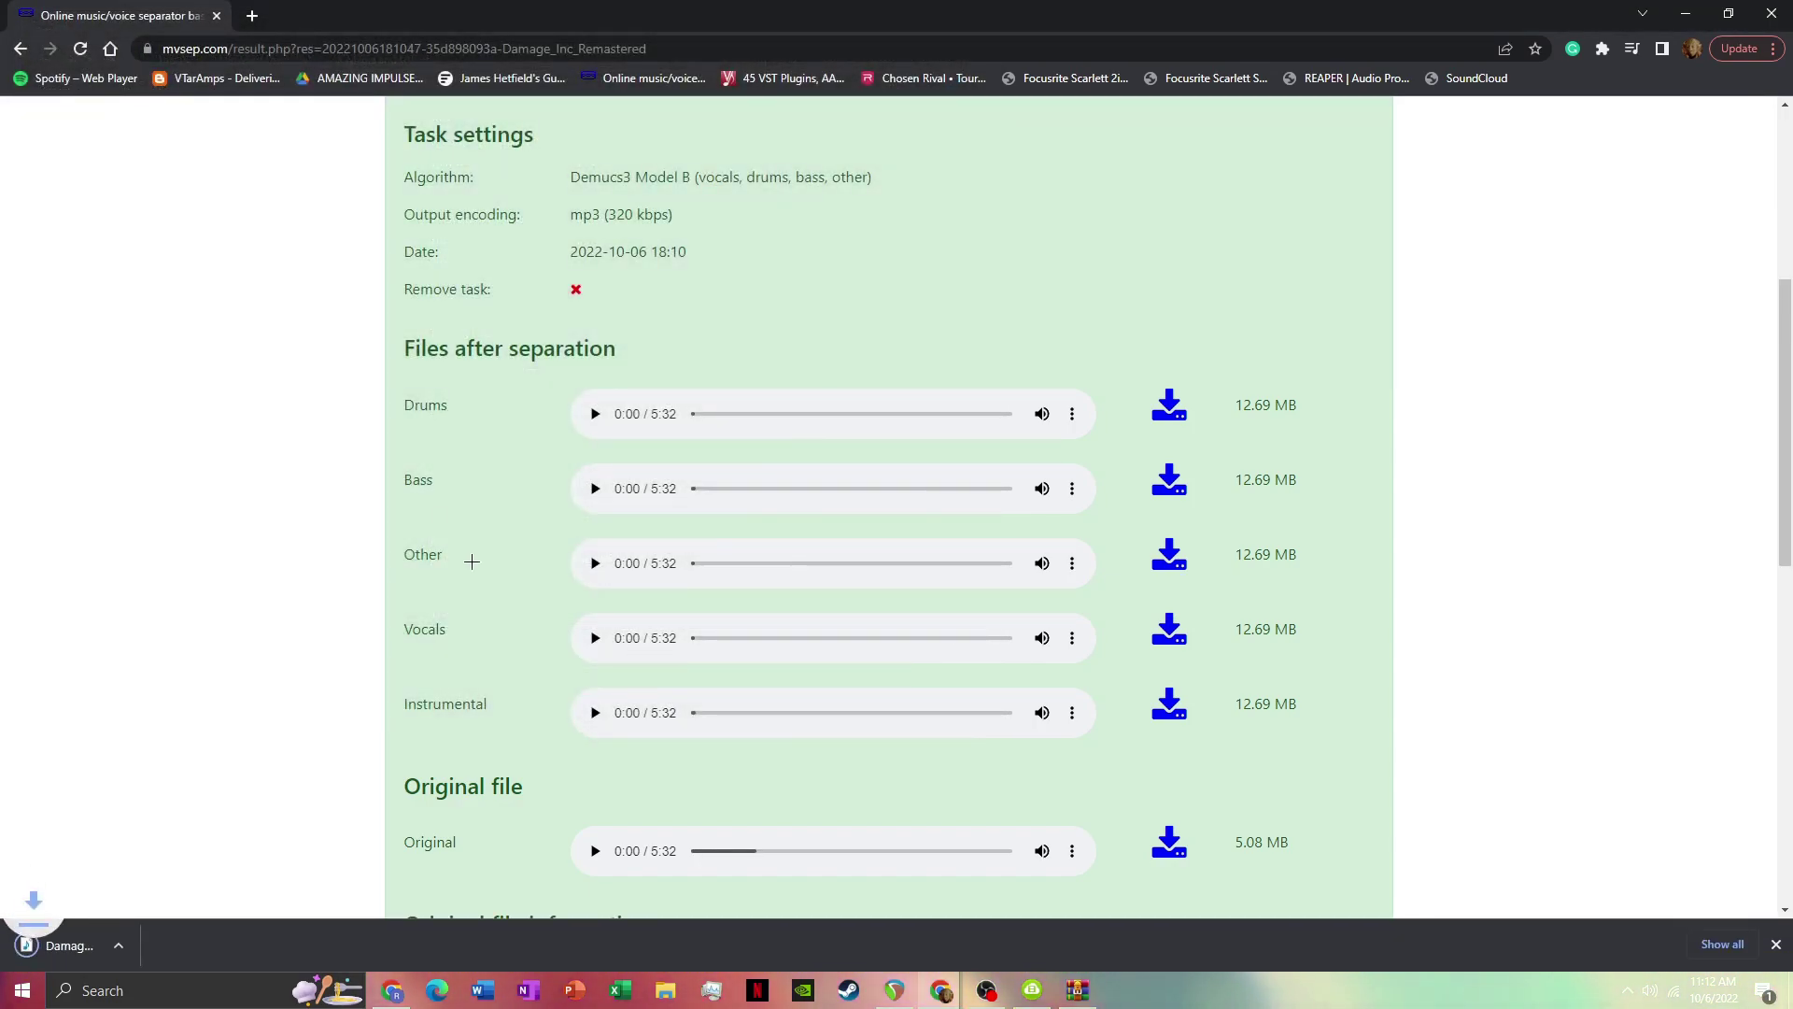
{"action": "left_click", "coordinate": [894, 990]}
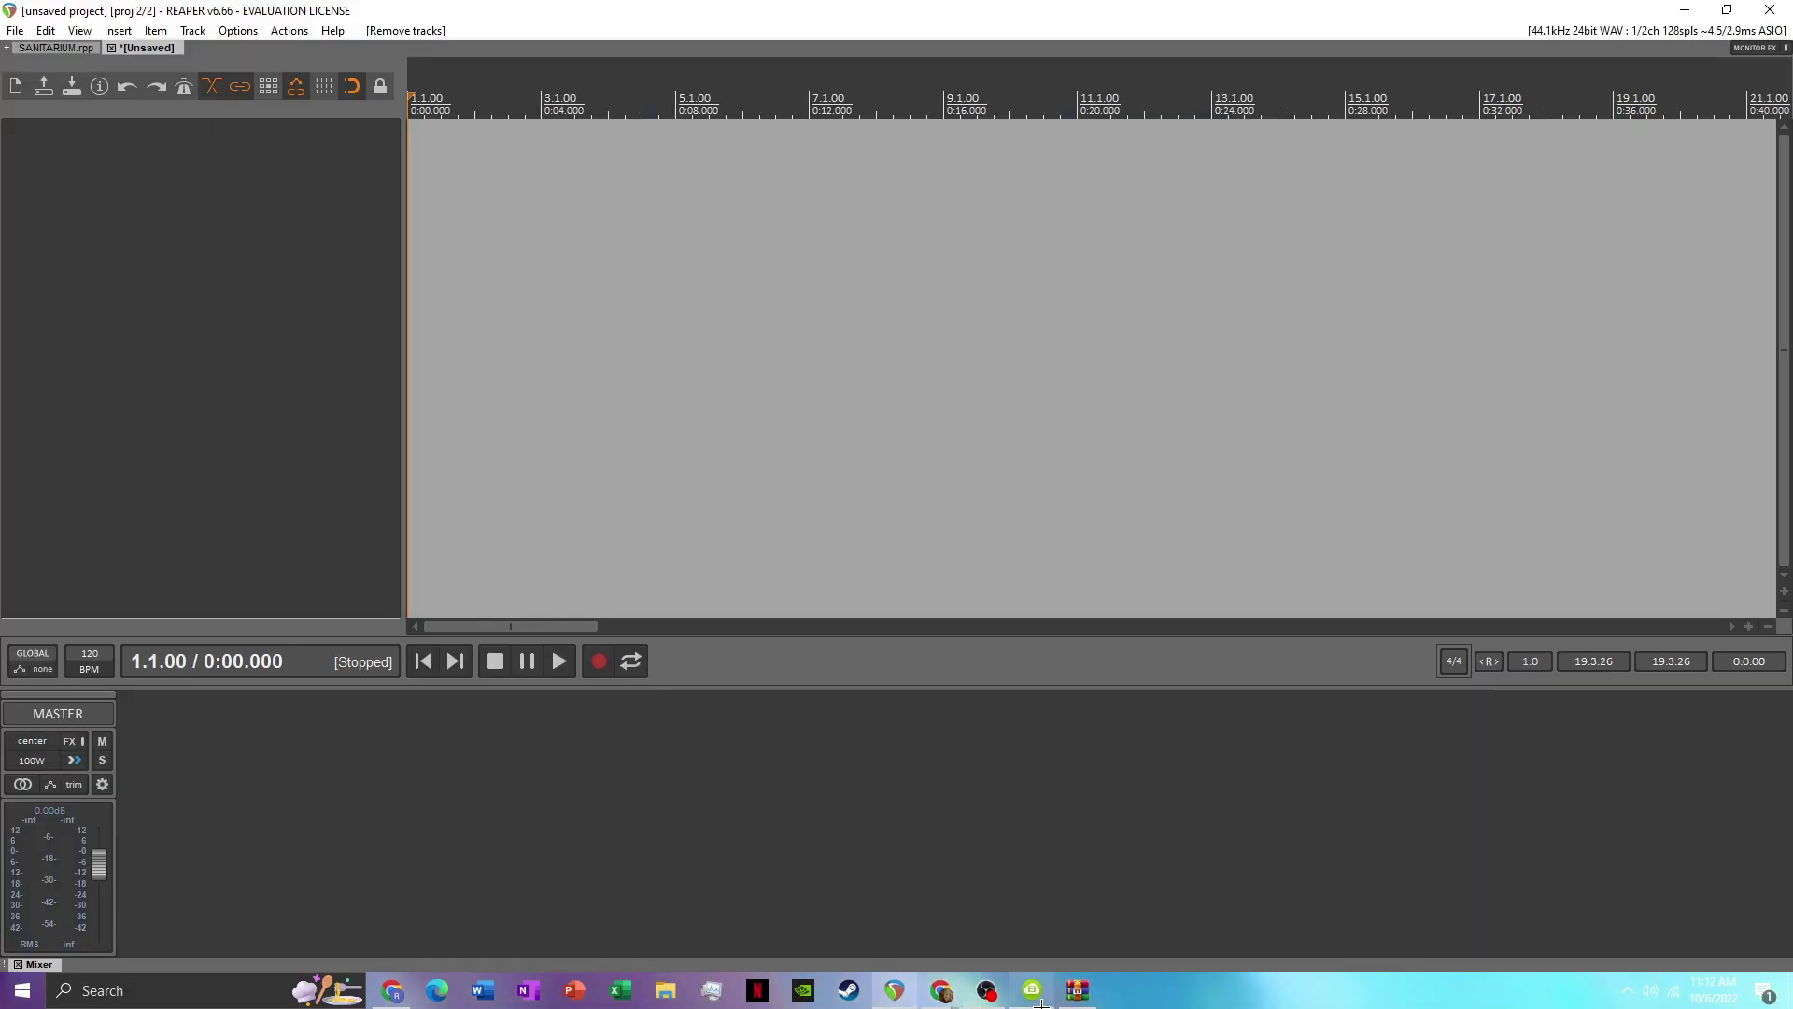
Add the downloaded guitar stem as a new track and trim it to a time selection
{"action": "left_click", "coordinate": [944, 992]}
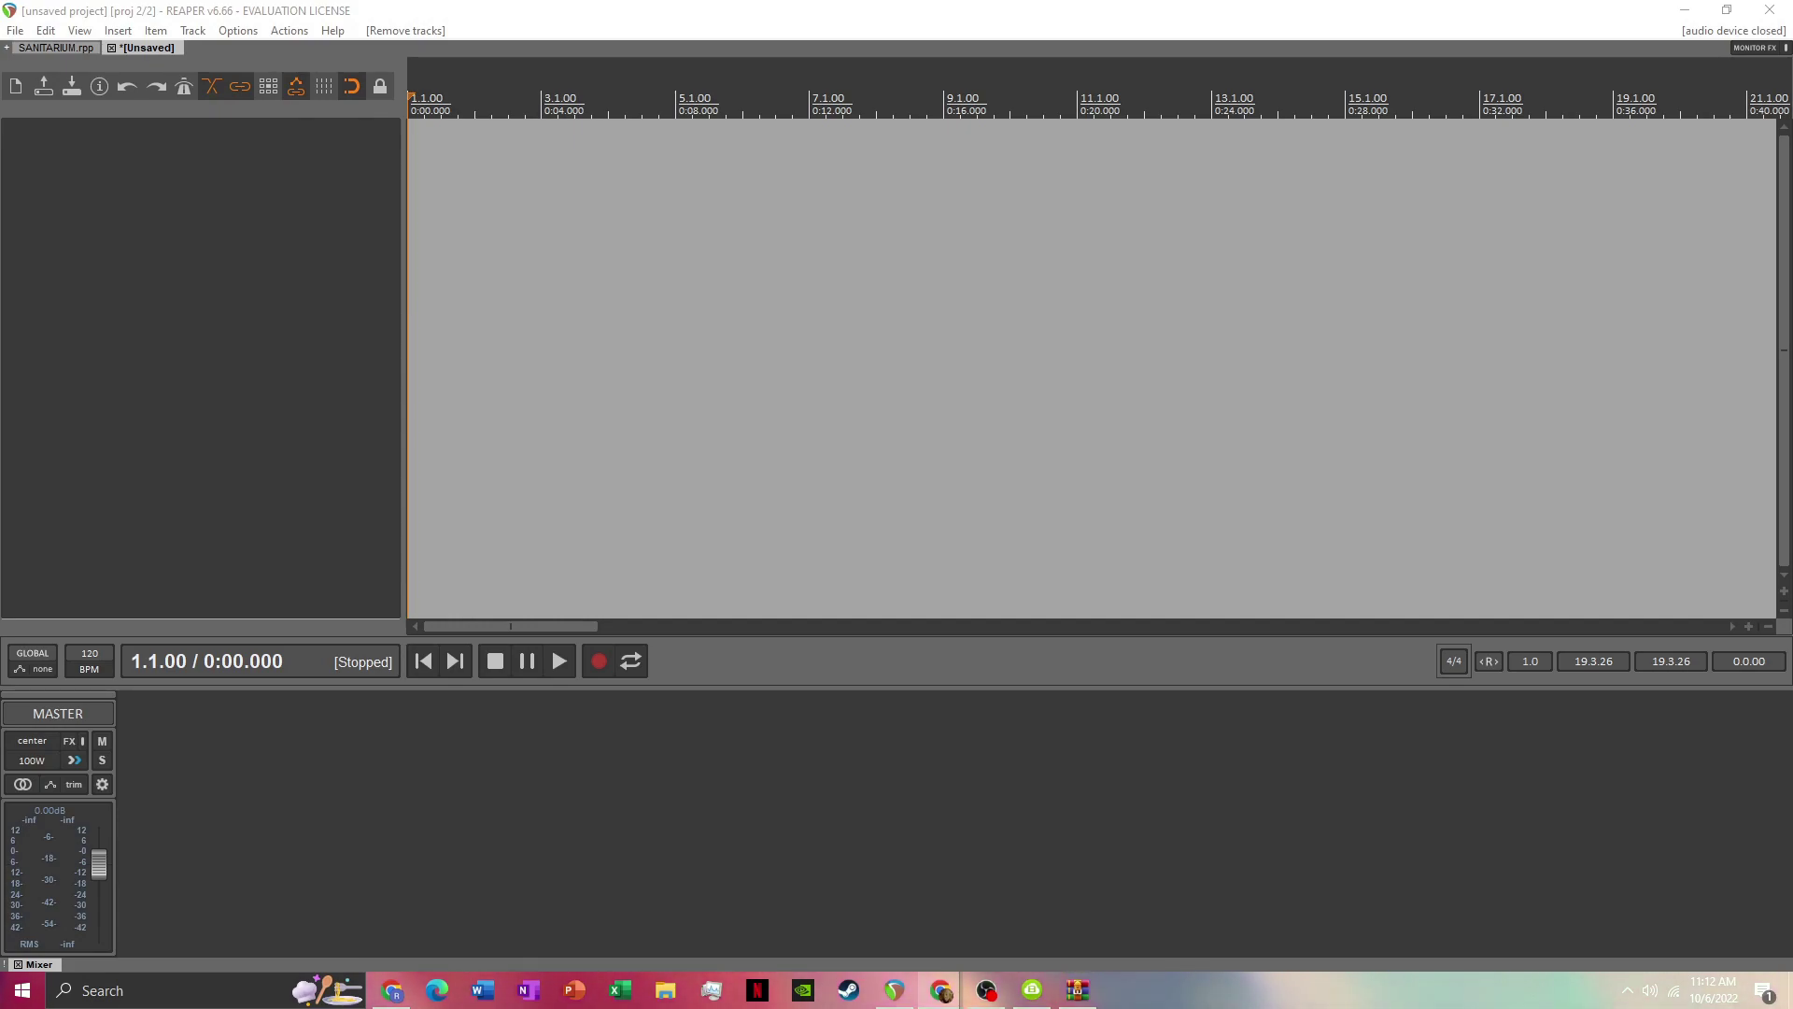
{"action": "left_click_drag", "start_coordinate": [387, 162], "coordinate": [386, 161]}
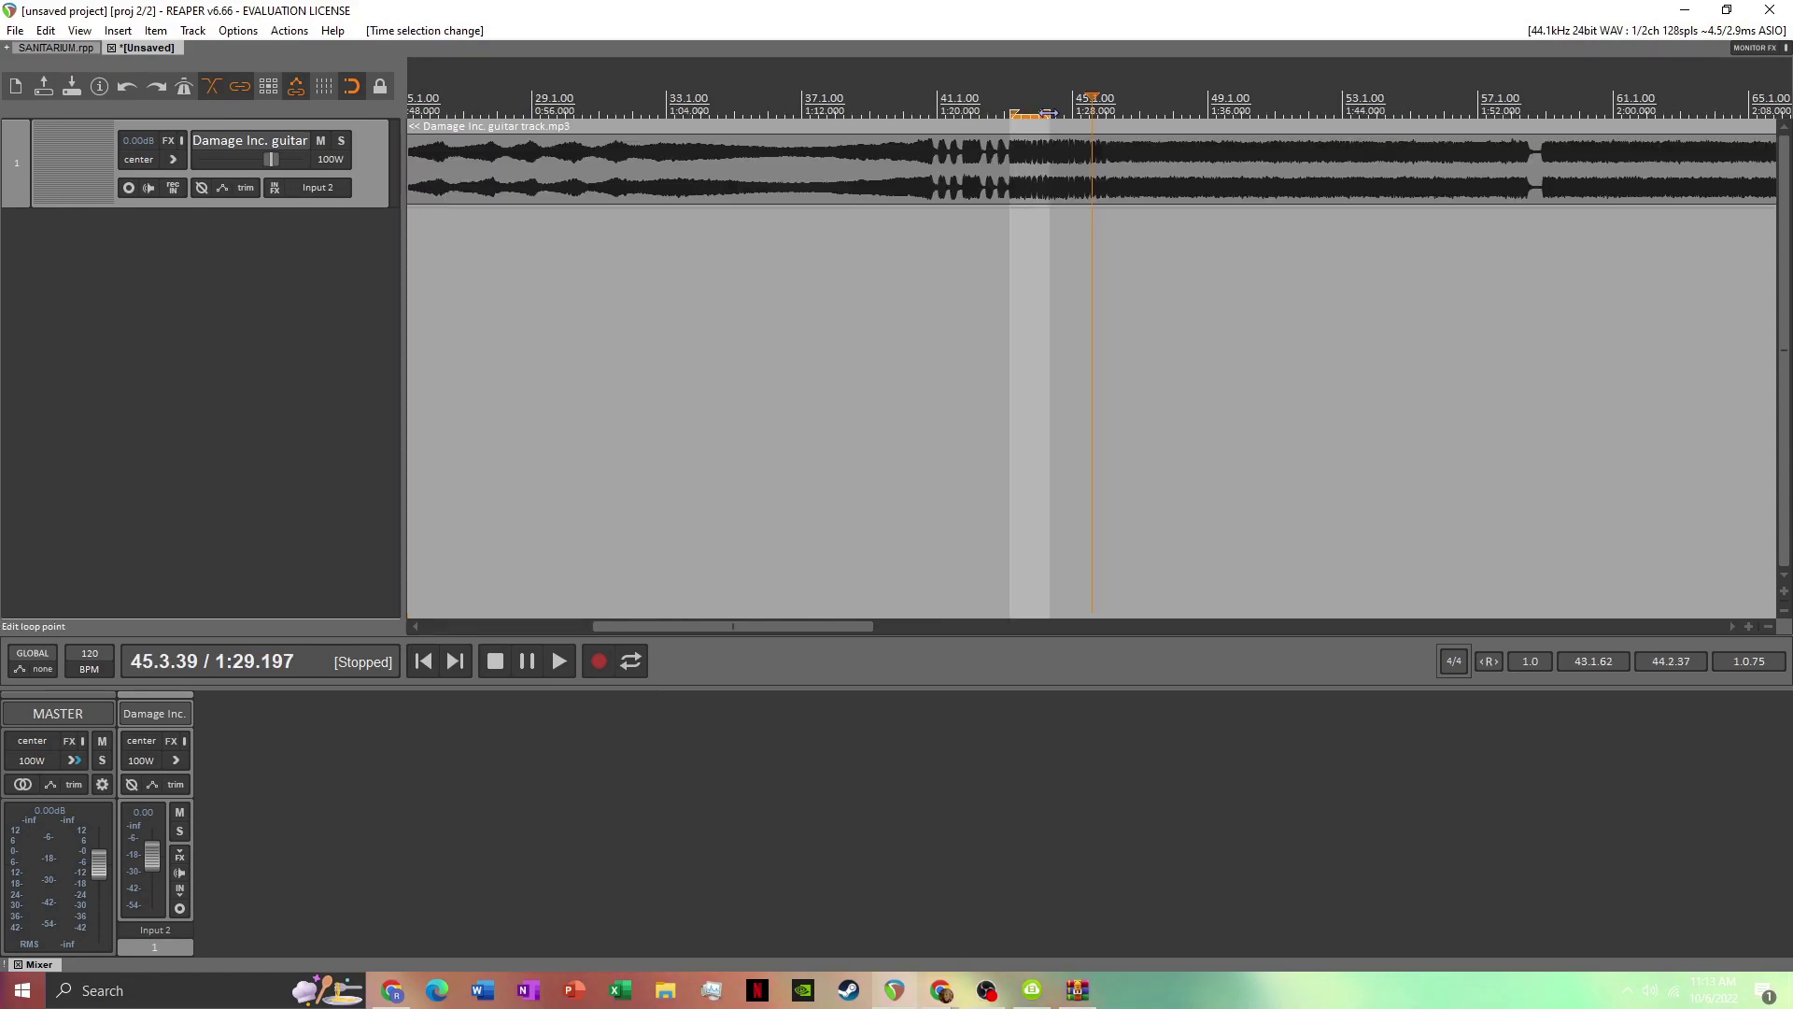
{"action": "left_click_drag", "start_coordinate": [1051, 114], "coordinate": [1522, 272]}
{"action": "right_click", "coordinate": [1291, 187]}
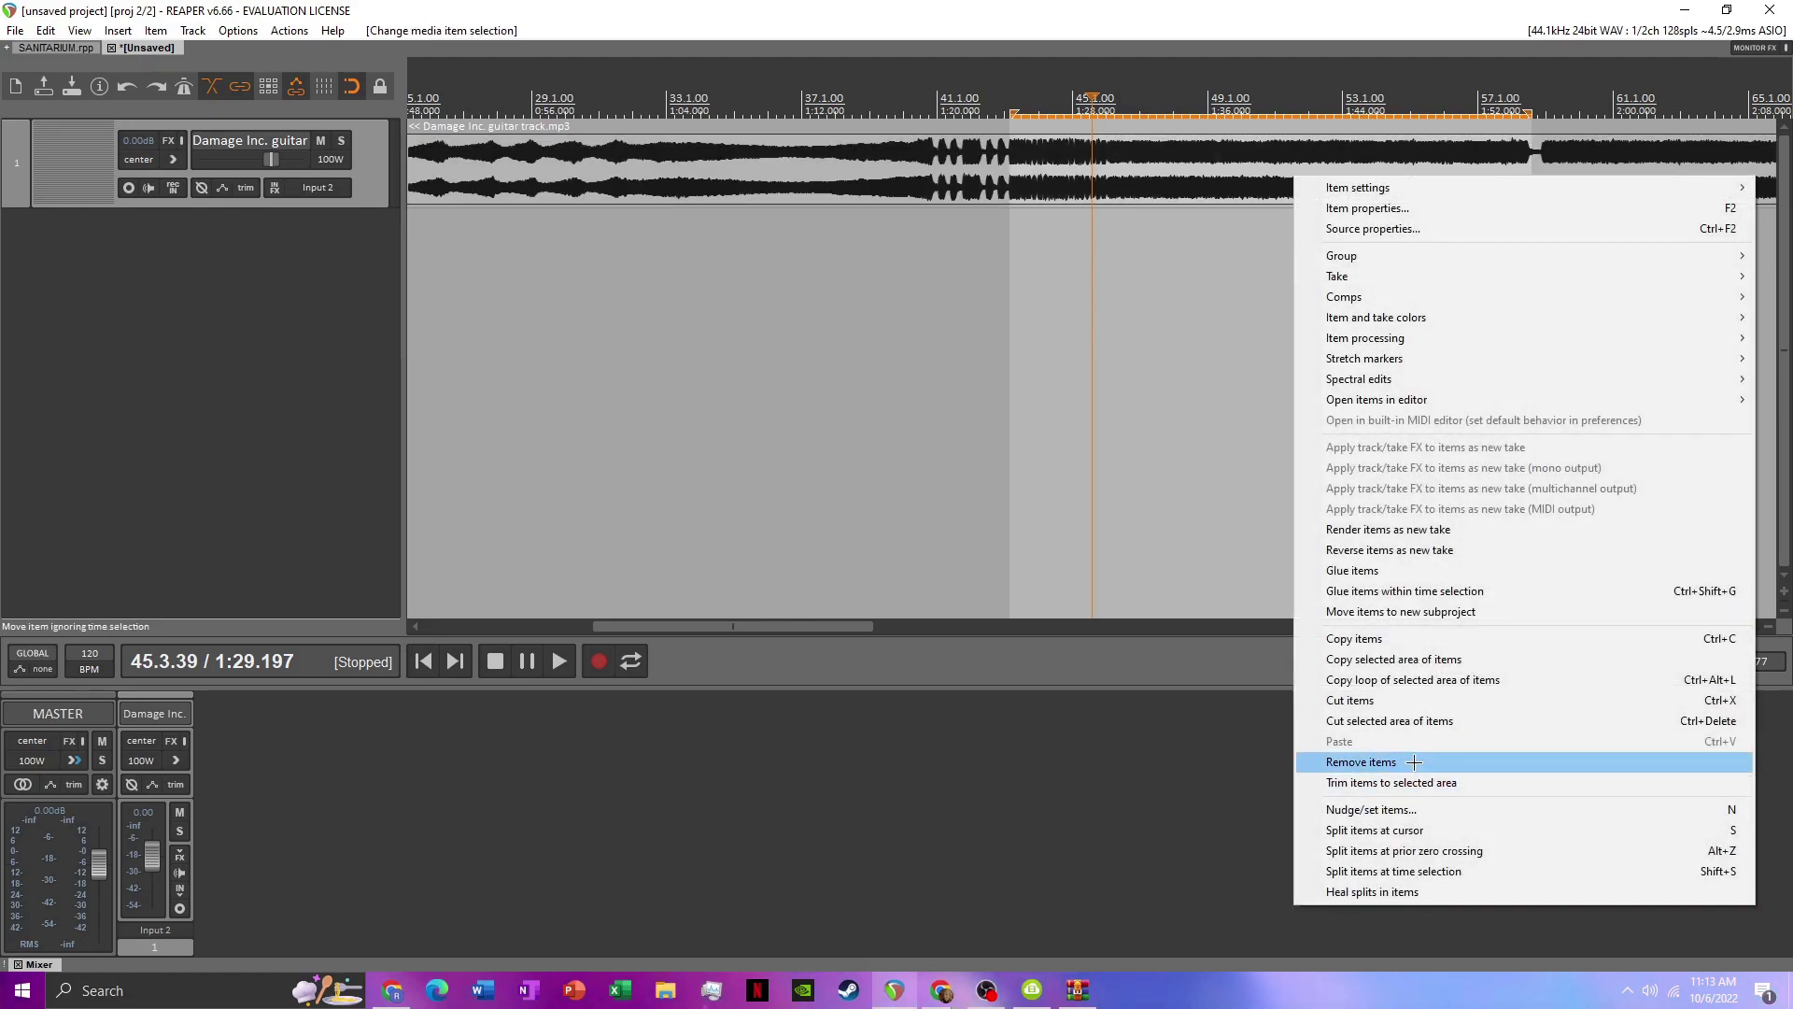
{"action": "left_click", "coordinate": [1384, 782]}
Move the trimmed guitar item to the start of the project
{"action": "mouse_move", "coordinate": [1004, 447]}
{"action": "left_mouse_down"}
{"action": "mouse_move", "coordinate": [985, 445]}
{"action": "mouse_move", "coordinate": [1005, 447]}
{"action": "left_mouse_up"}
{"action": "left_click_drag", "start_coordinate": [1119, 172], "coordinate": [458, 171]}
{"action": "left_click", "coordinate": [423, 661]}
{"action": "left_click_drag", "start_coordinate": [1215, 196], "coordinate": [412, 182]}
Set the item length to 10 seconds in Item Properties and adjust its fade
{"action": "right_click", "coordinate": [844, 186]}
{"action": "left_click", "coordinate": [878, 209]}
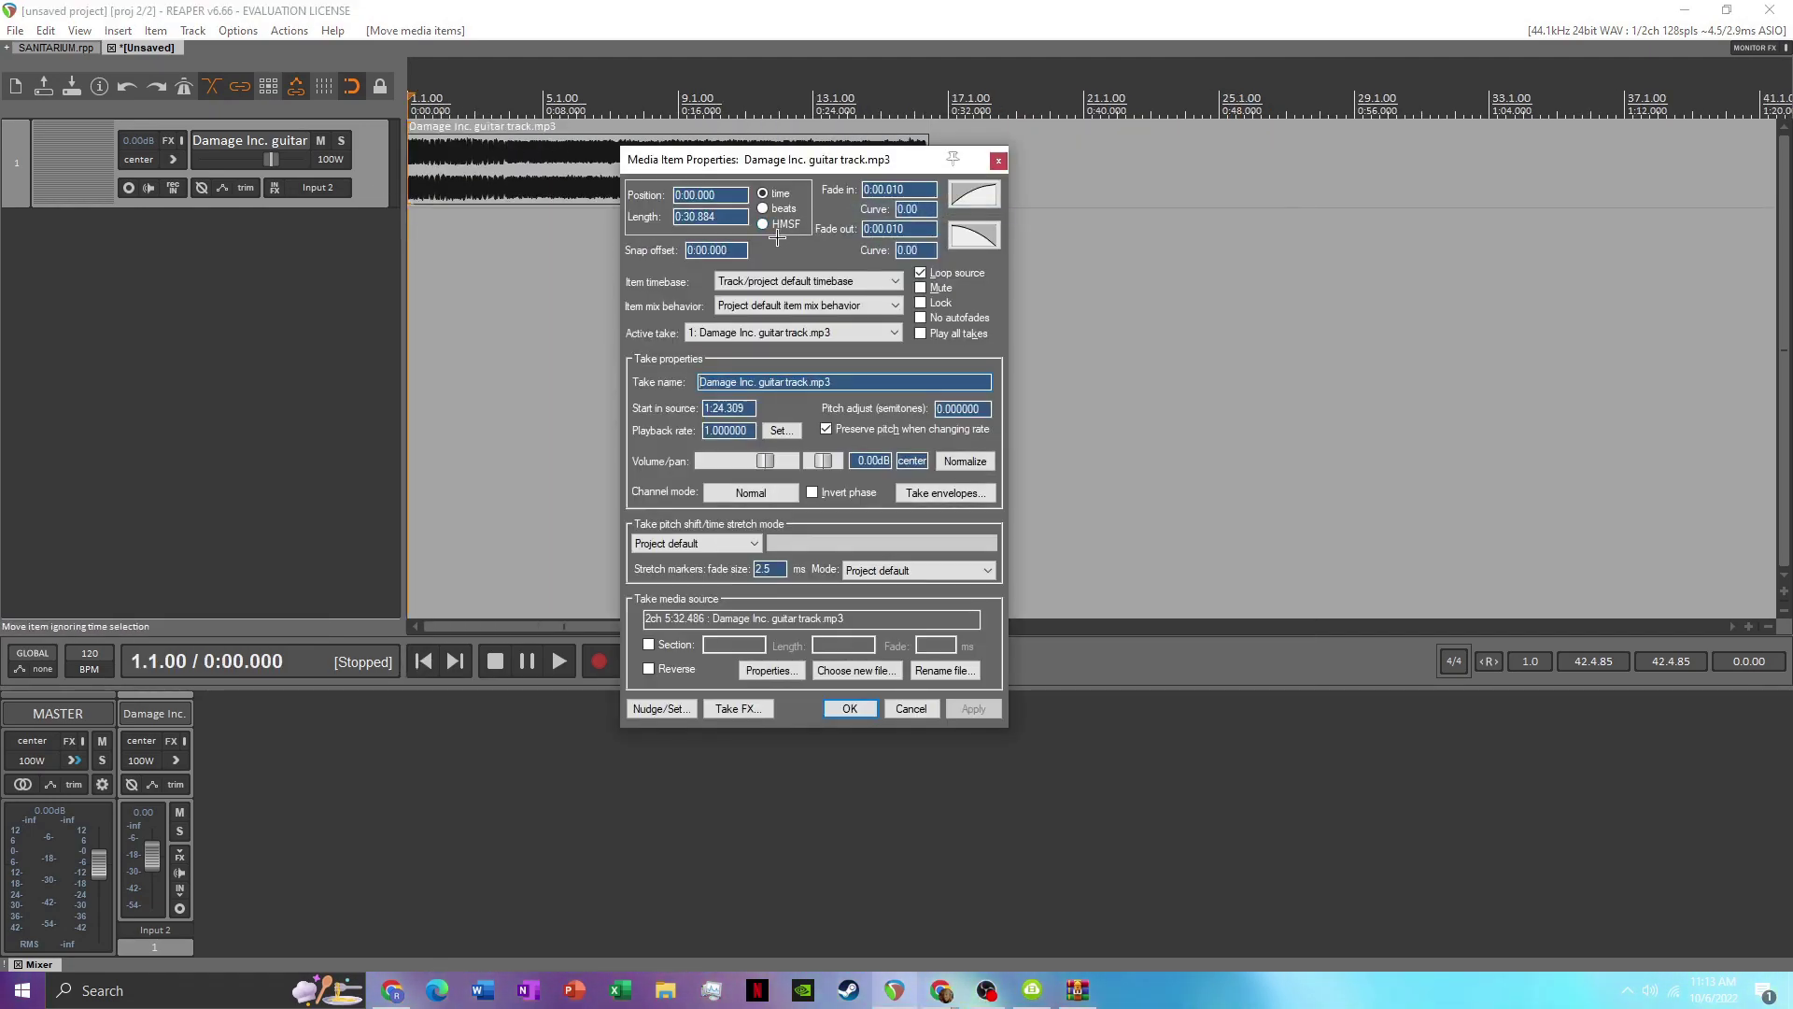
{"action": "double_click", "coordinate": [733, 217]}
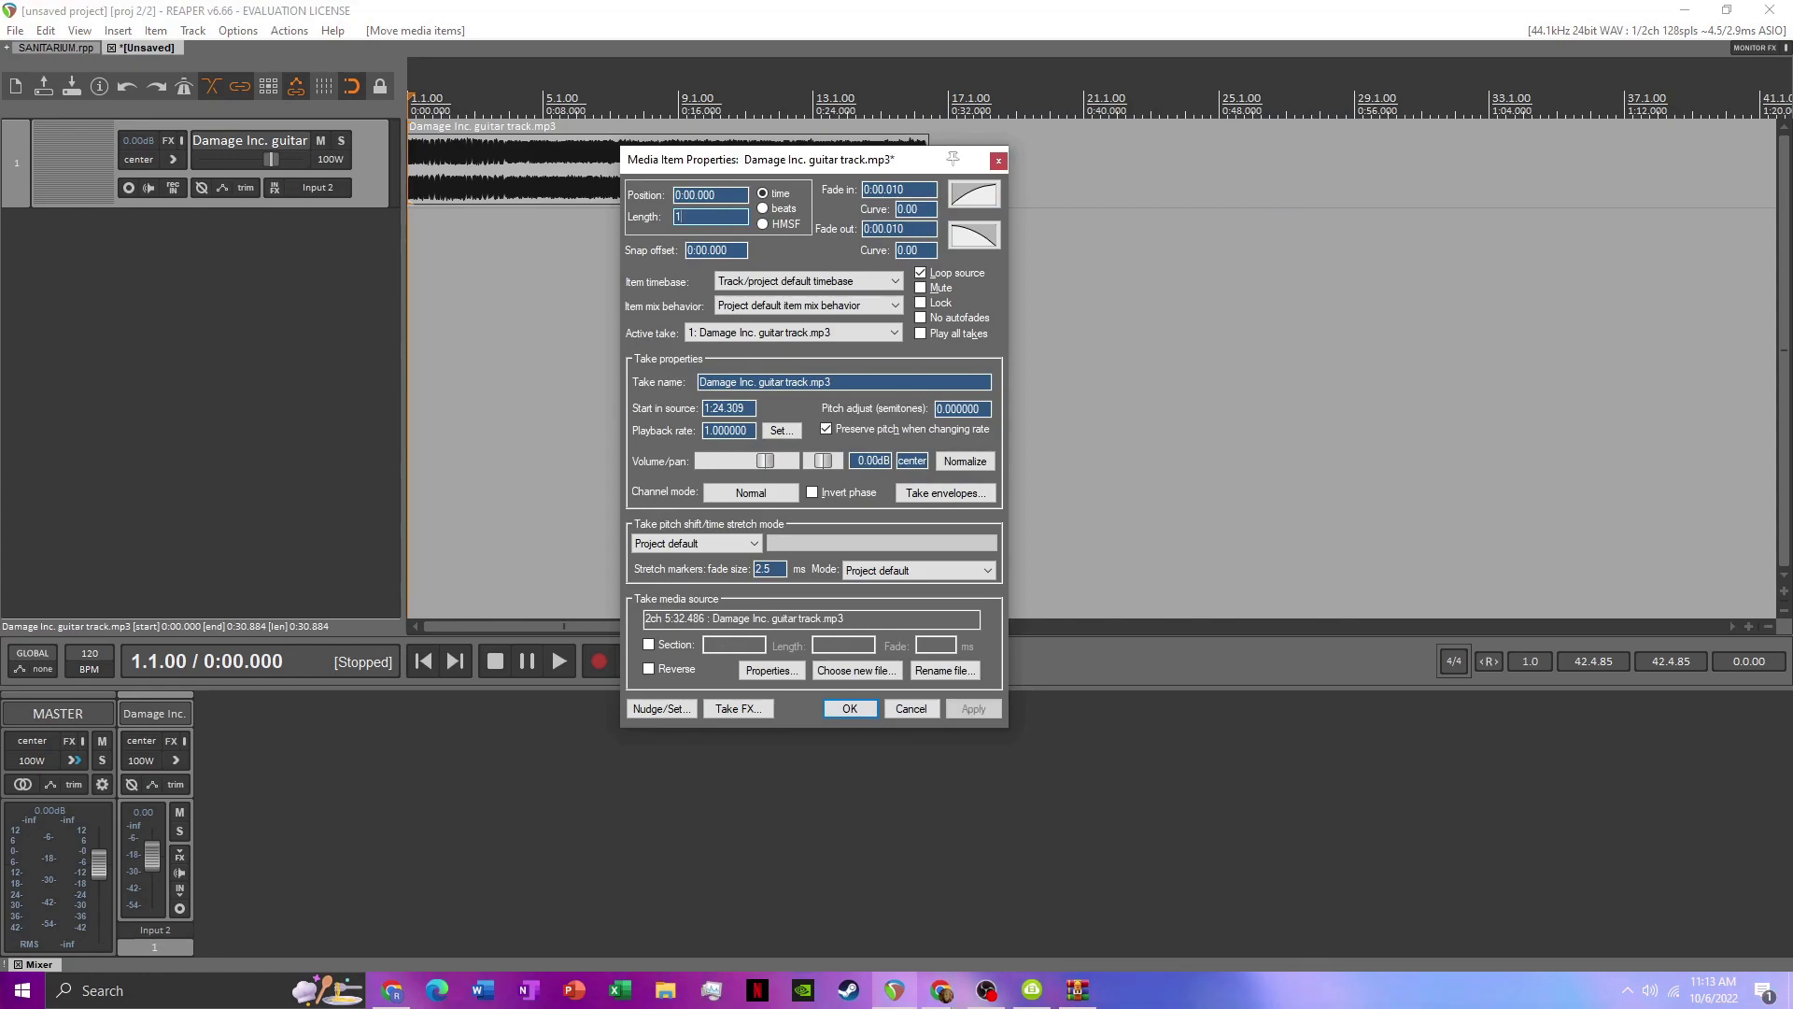
{"action": "key", "text": "Return"}
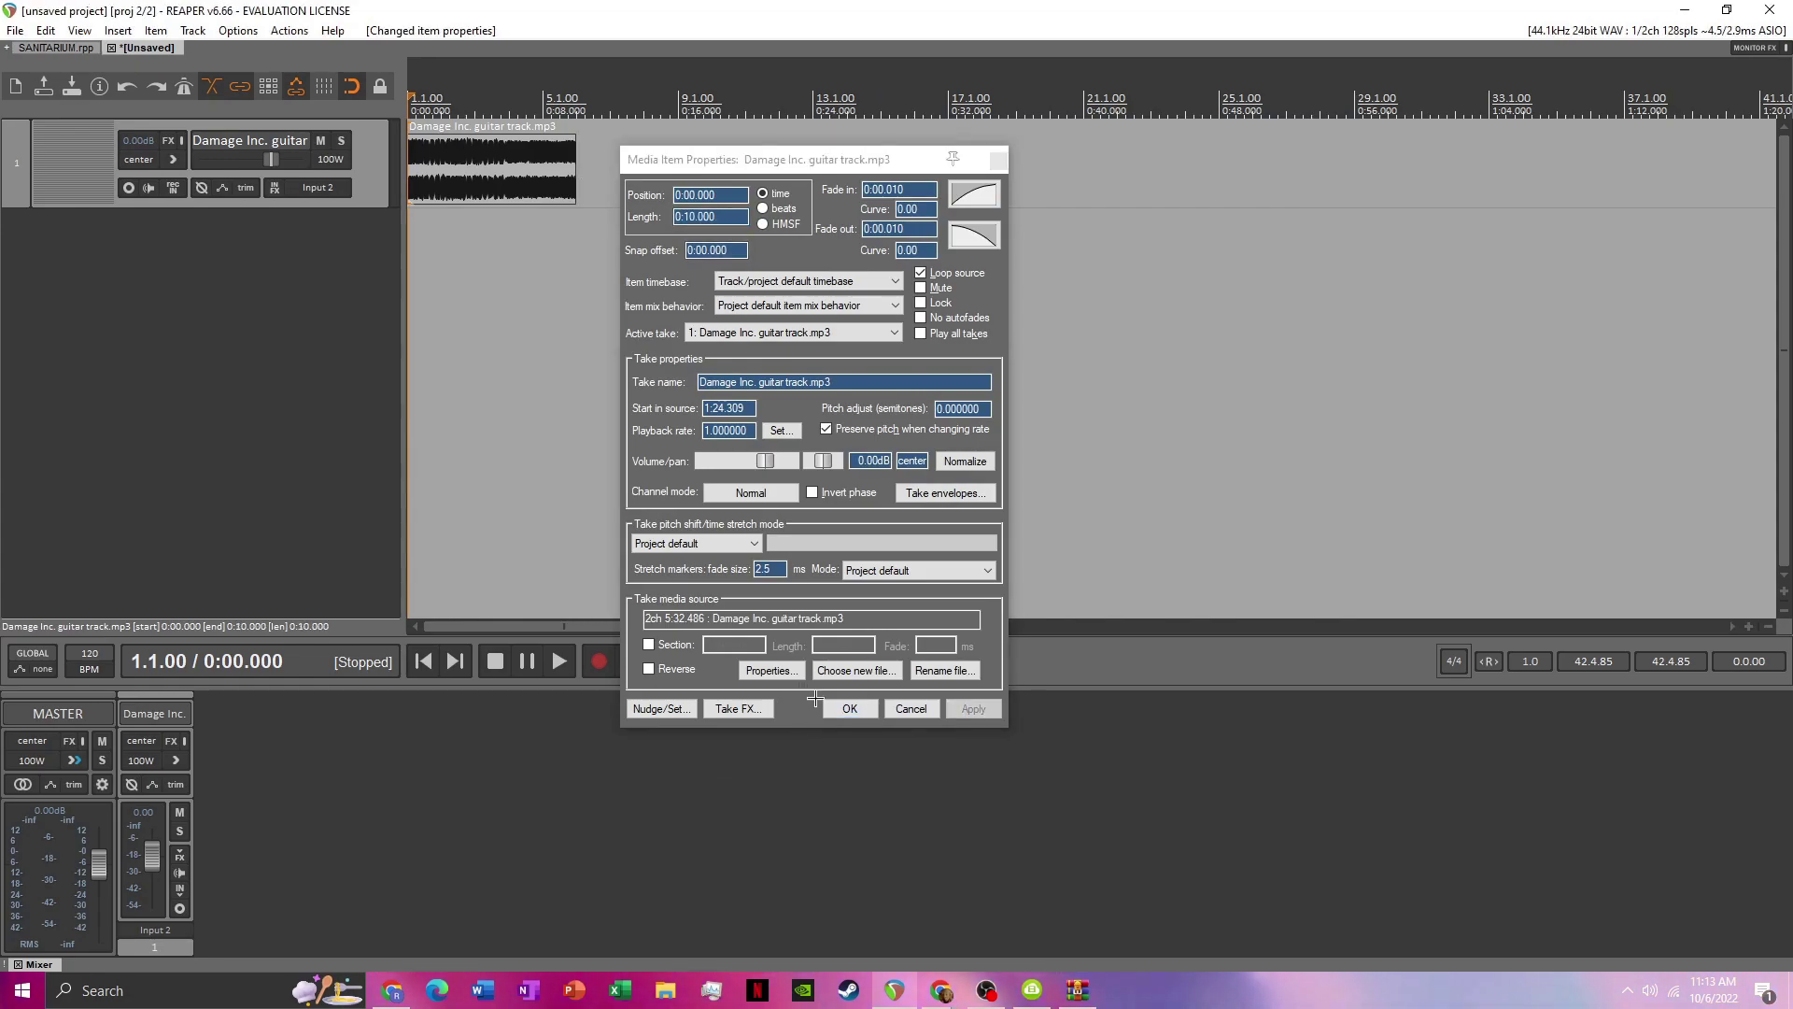
{"action": "left_click", "coordinate": [846, 708]}
{"action": "left_click", "coordinate": [579, 138]}
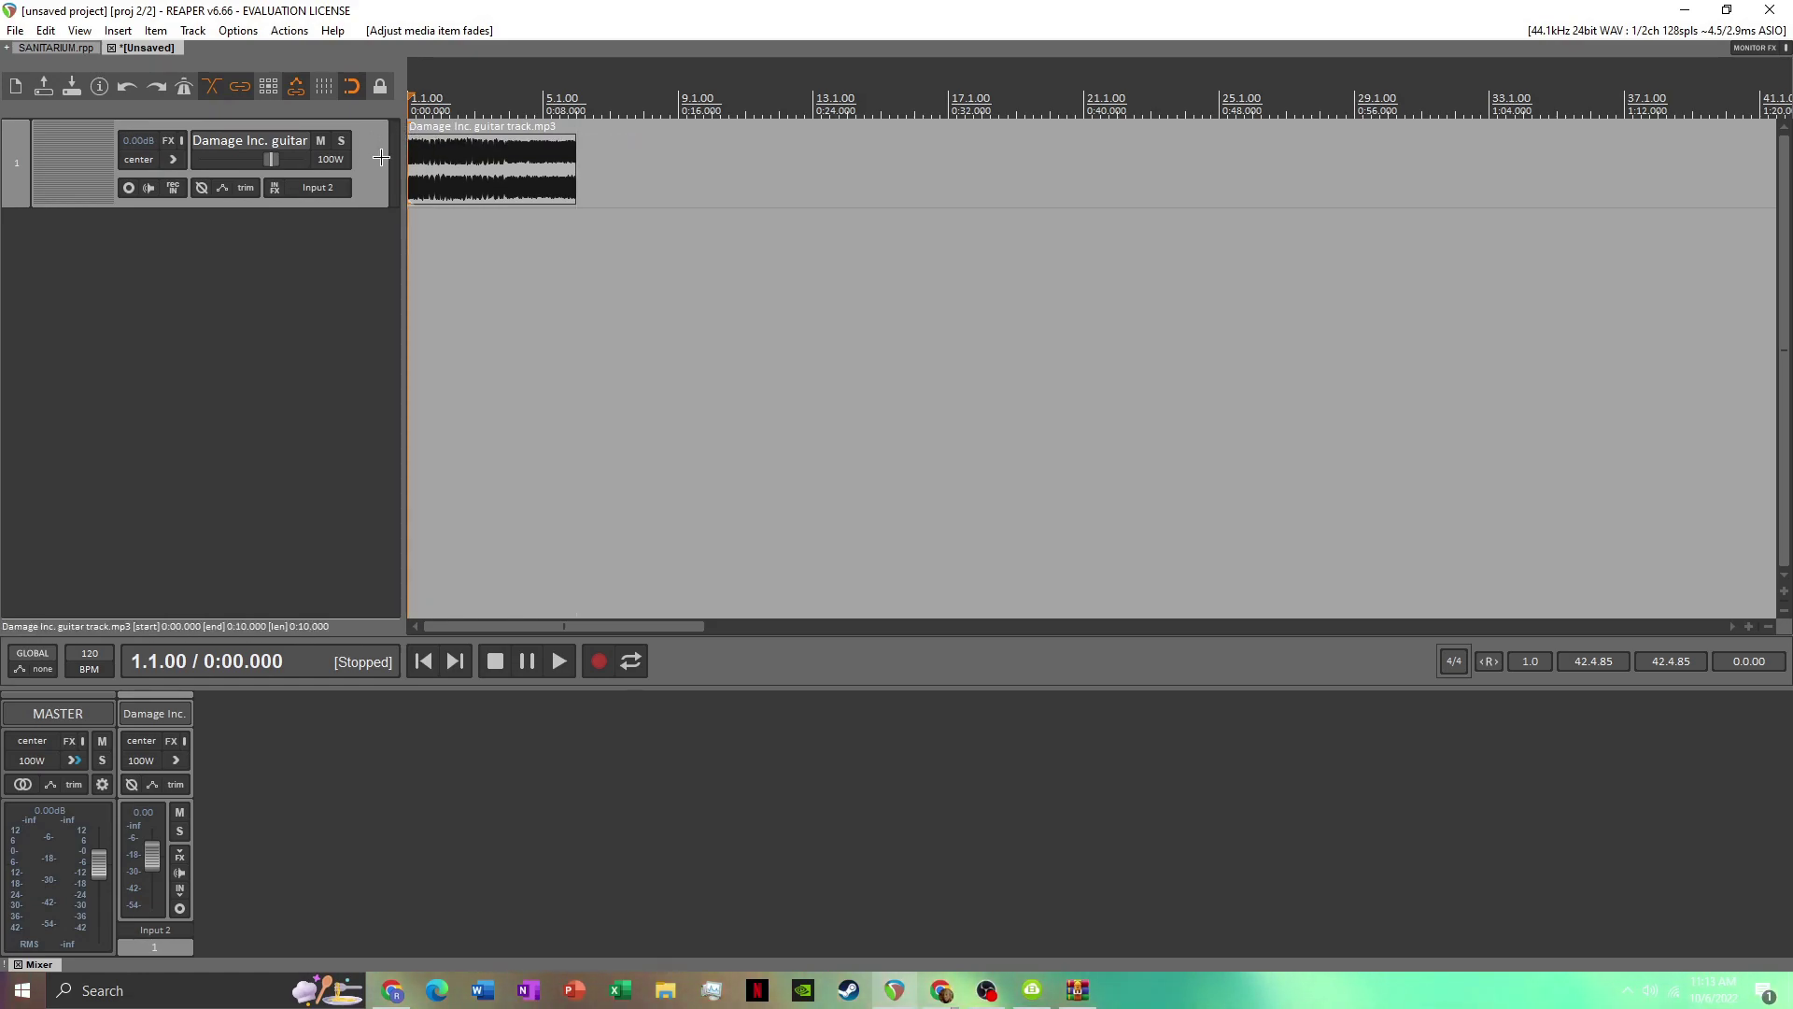
Render the clip as damage_IR render.wav to R:\Program Files\More REAPER MEDIA
{"action": "left_click", "coordinate": [15, 30]}
{"action": "left_click", "coordinate": [56, 324]}
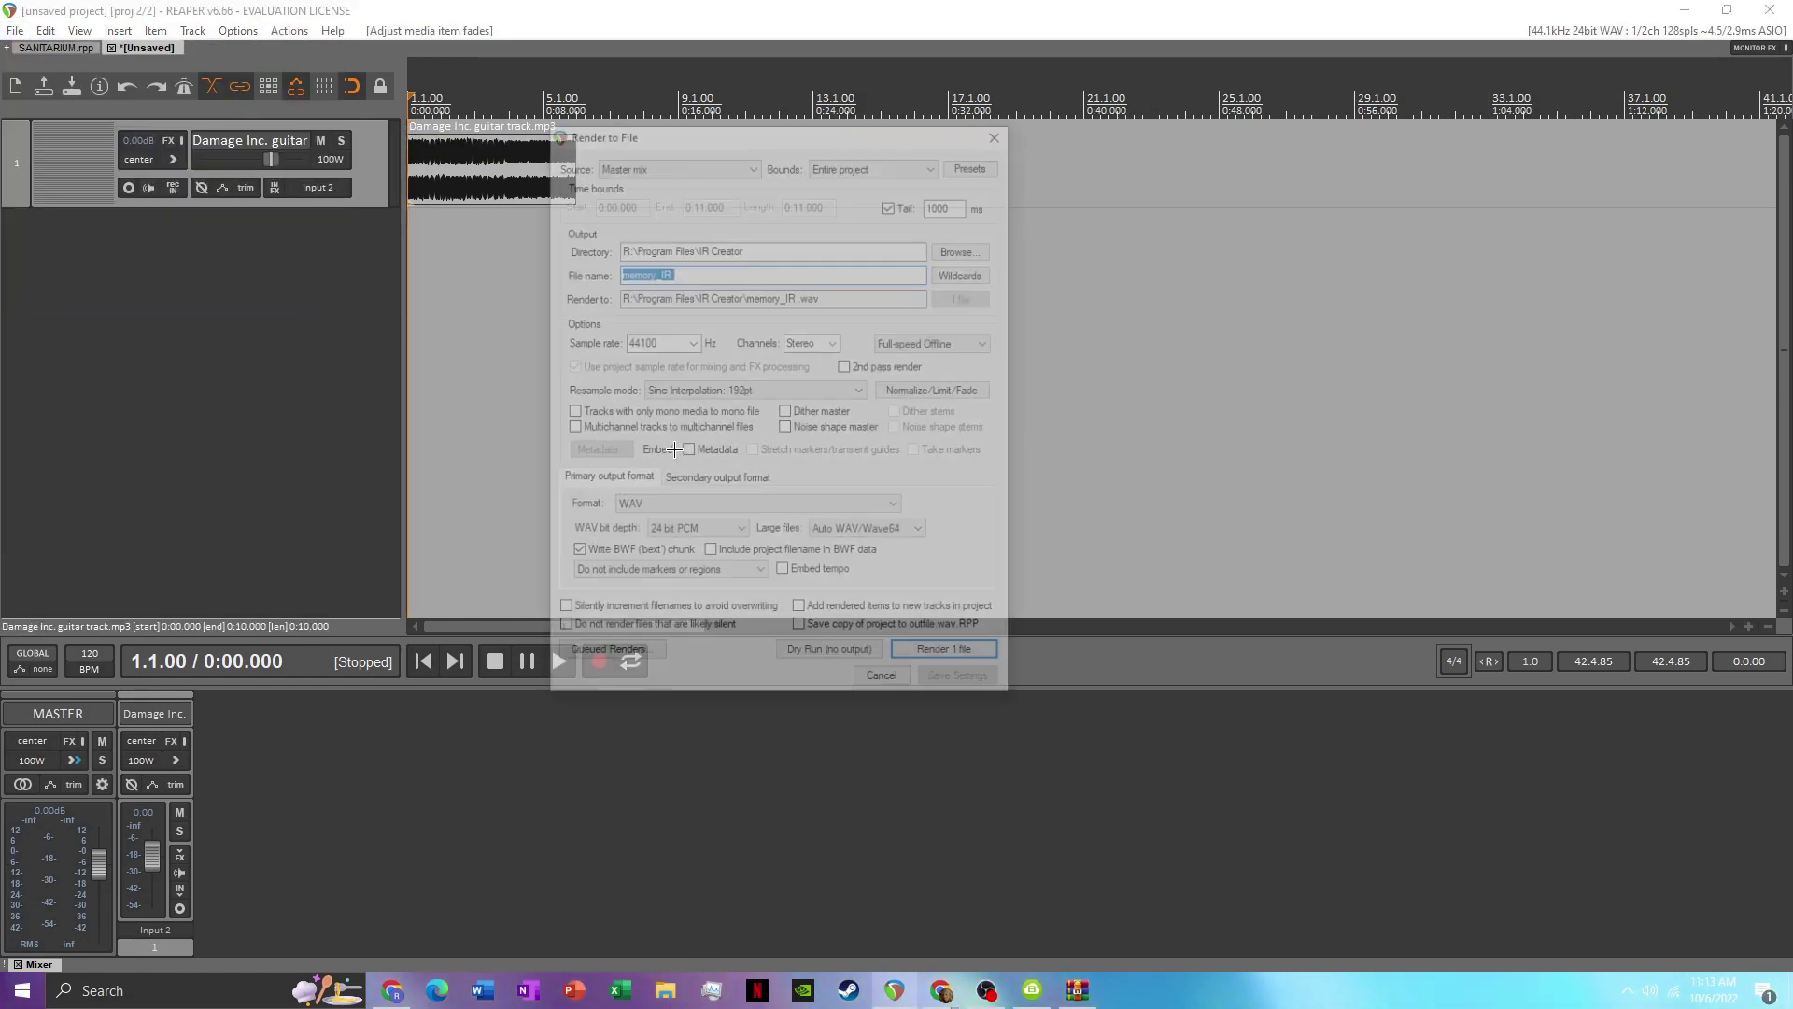
{"action": "type", "text": "damag"}
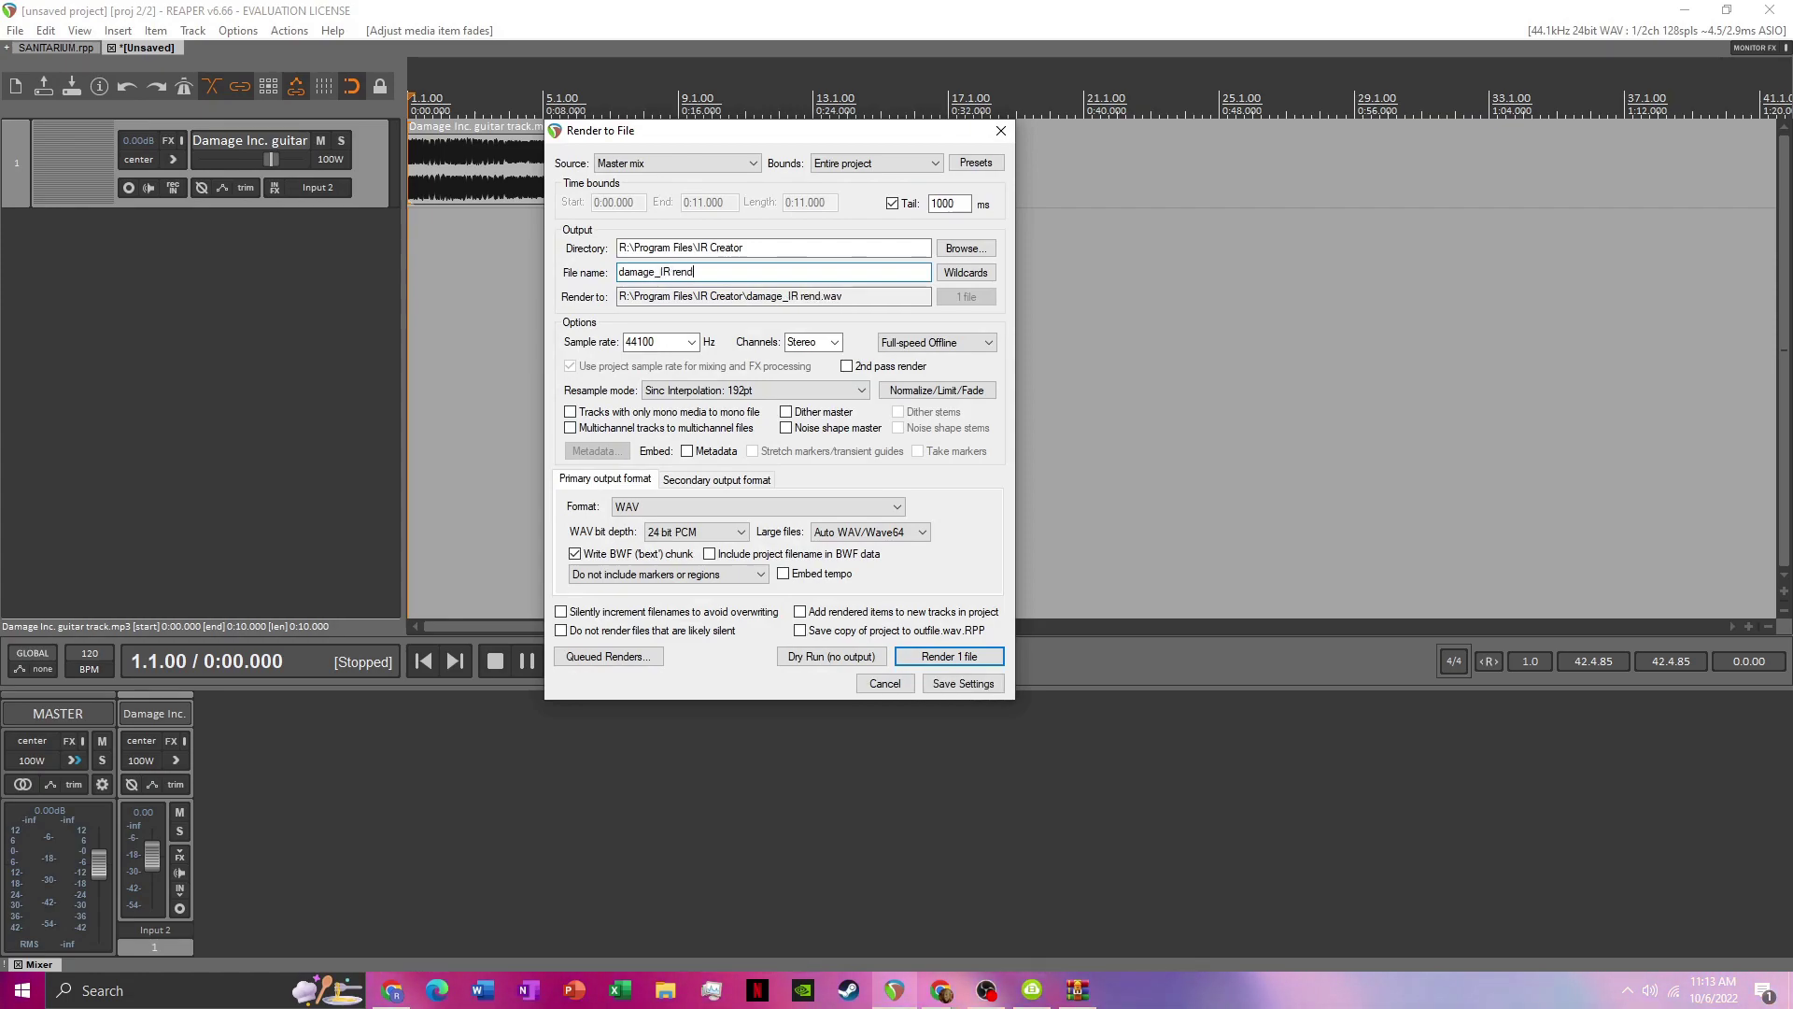
{"action": "left_click", "coordinate": [966, 248]}
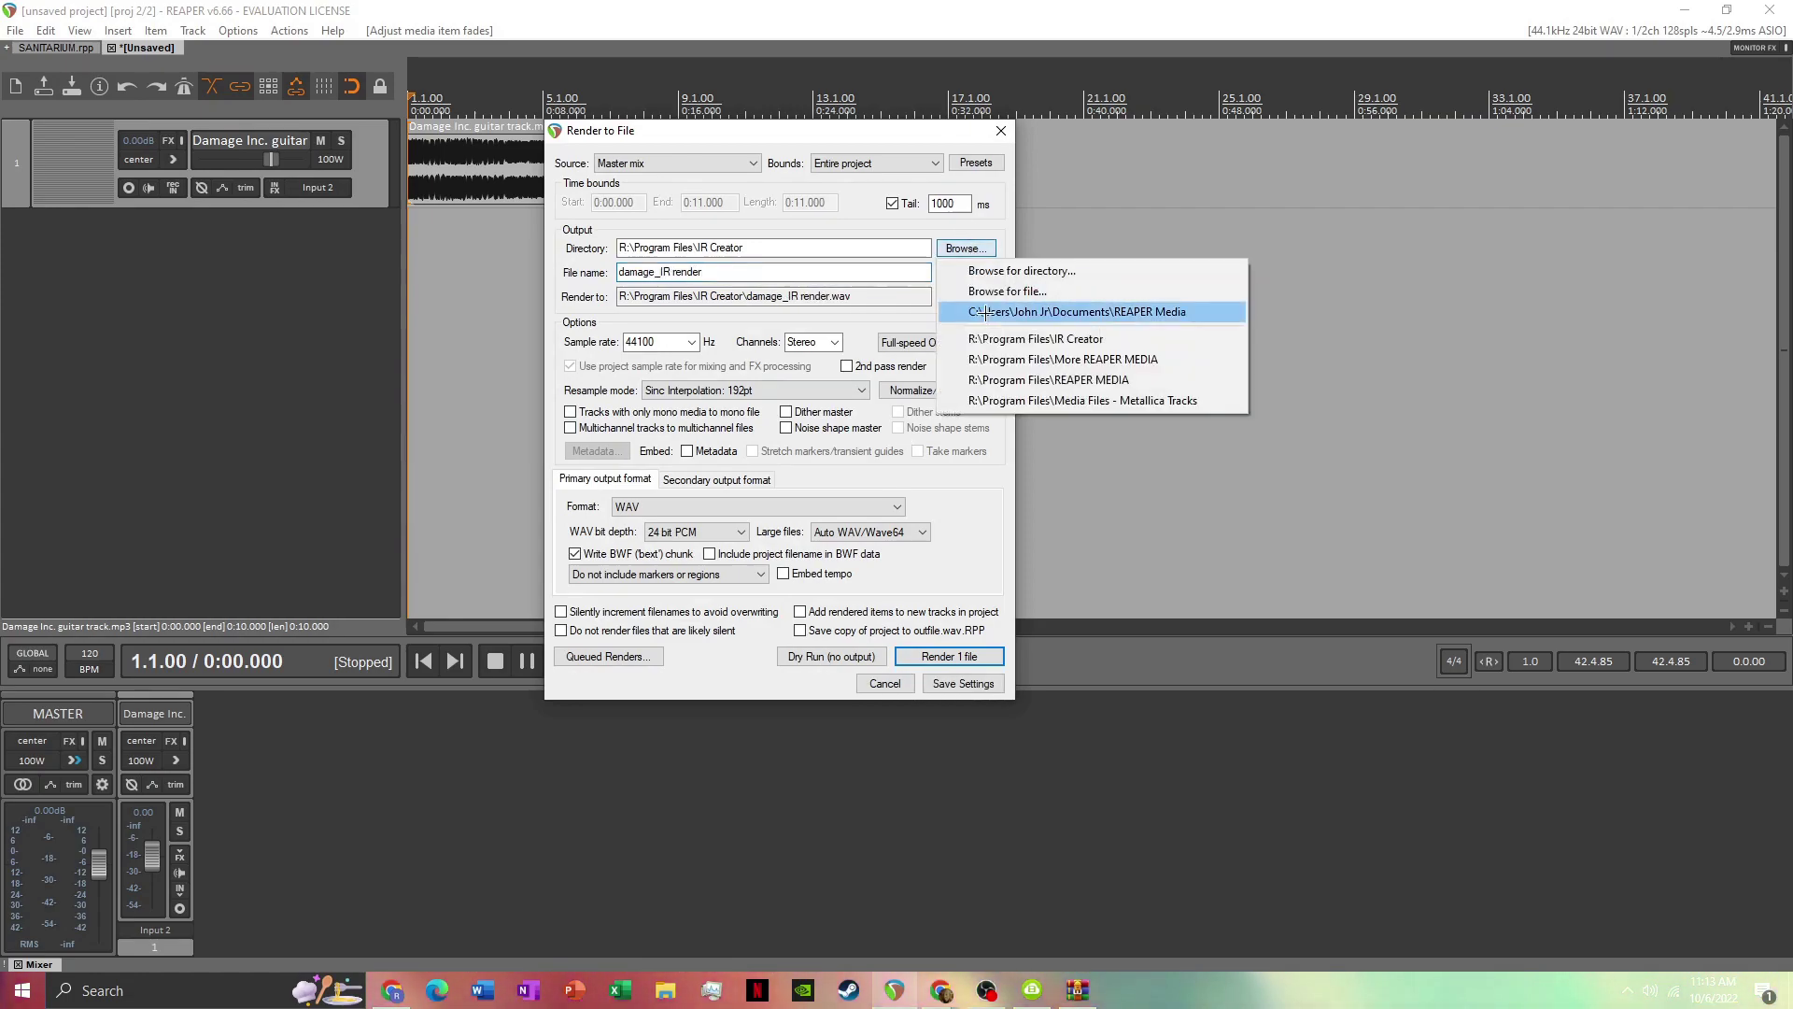
{"action": "left_click", "coordinate": [1065, 358]}
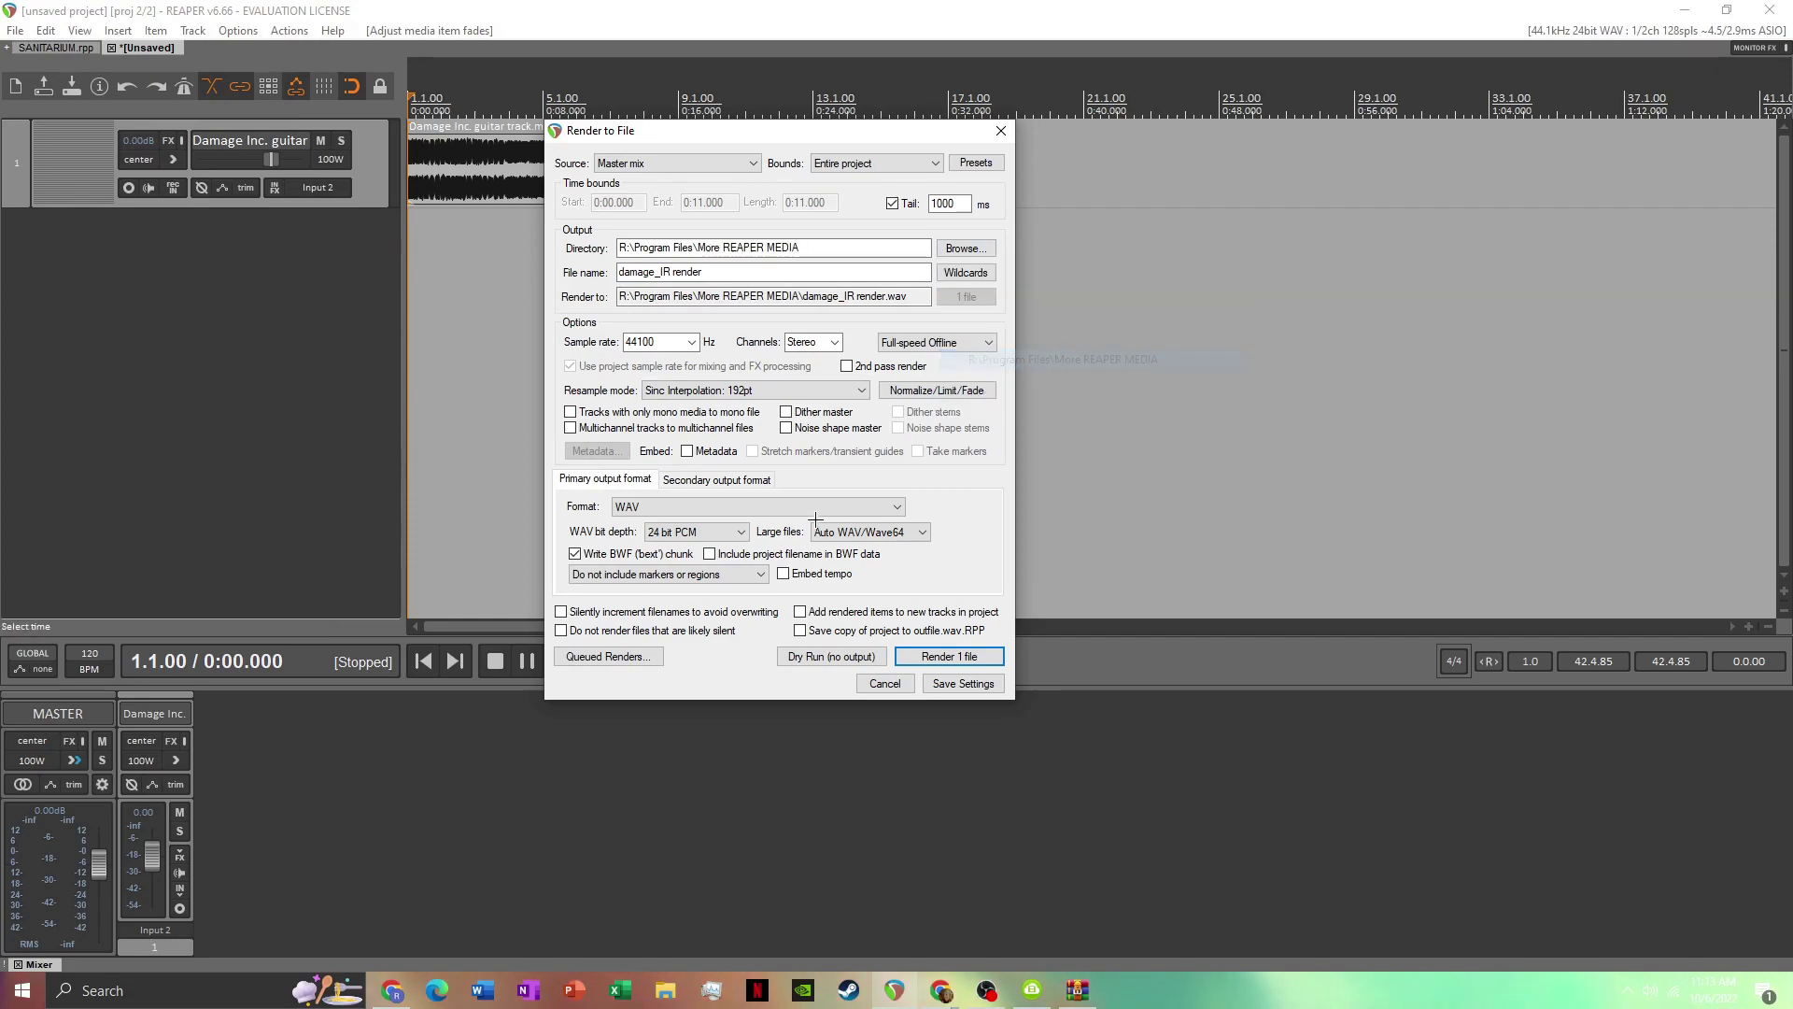
{"action": "left_click", "coordinate": [966, 656]}
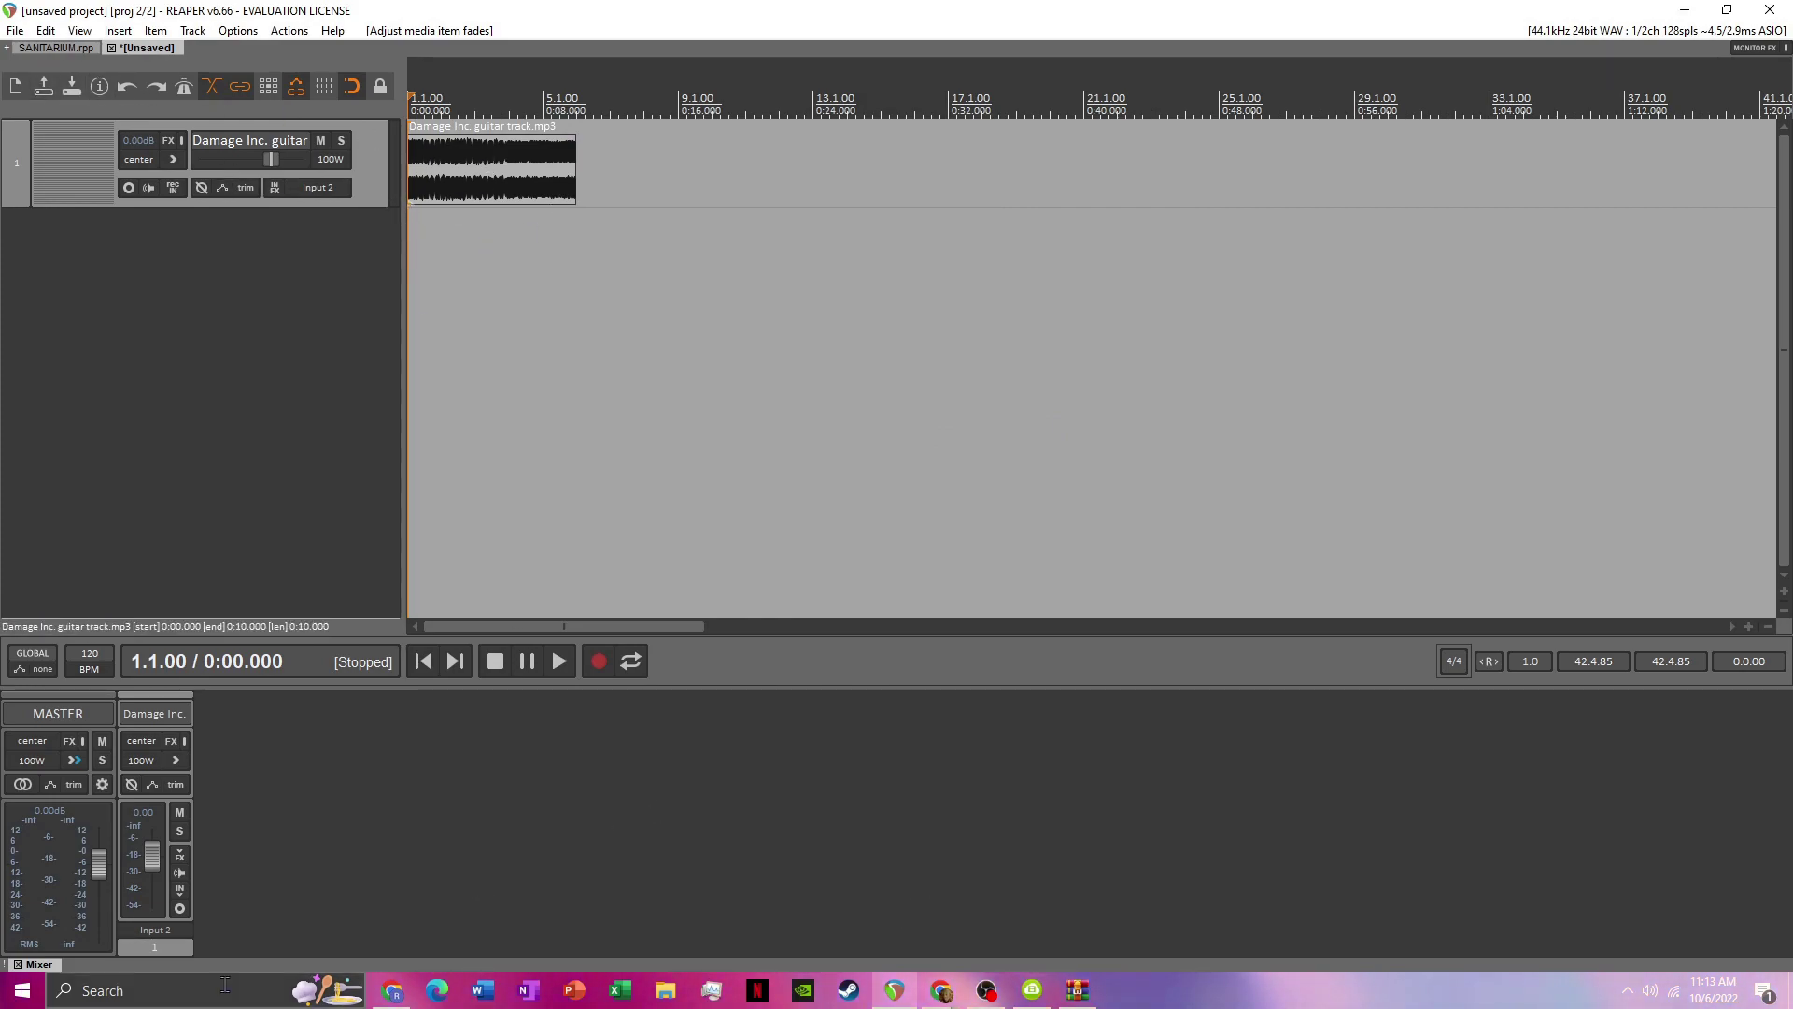
Process damage_IR render.wav into an impulse response with Voxengo Deconvolver, then close it
{"action": "left_click", "coordinate": [22, 991]}
{"action": "left_click", "coordinate": [548, 855]}
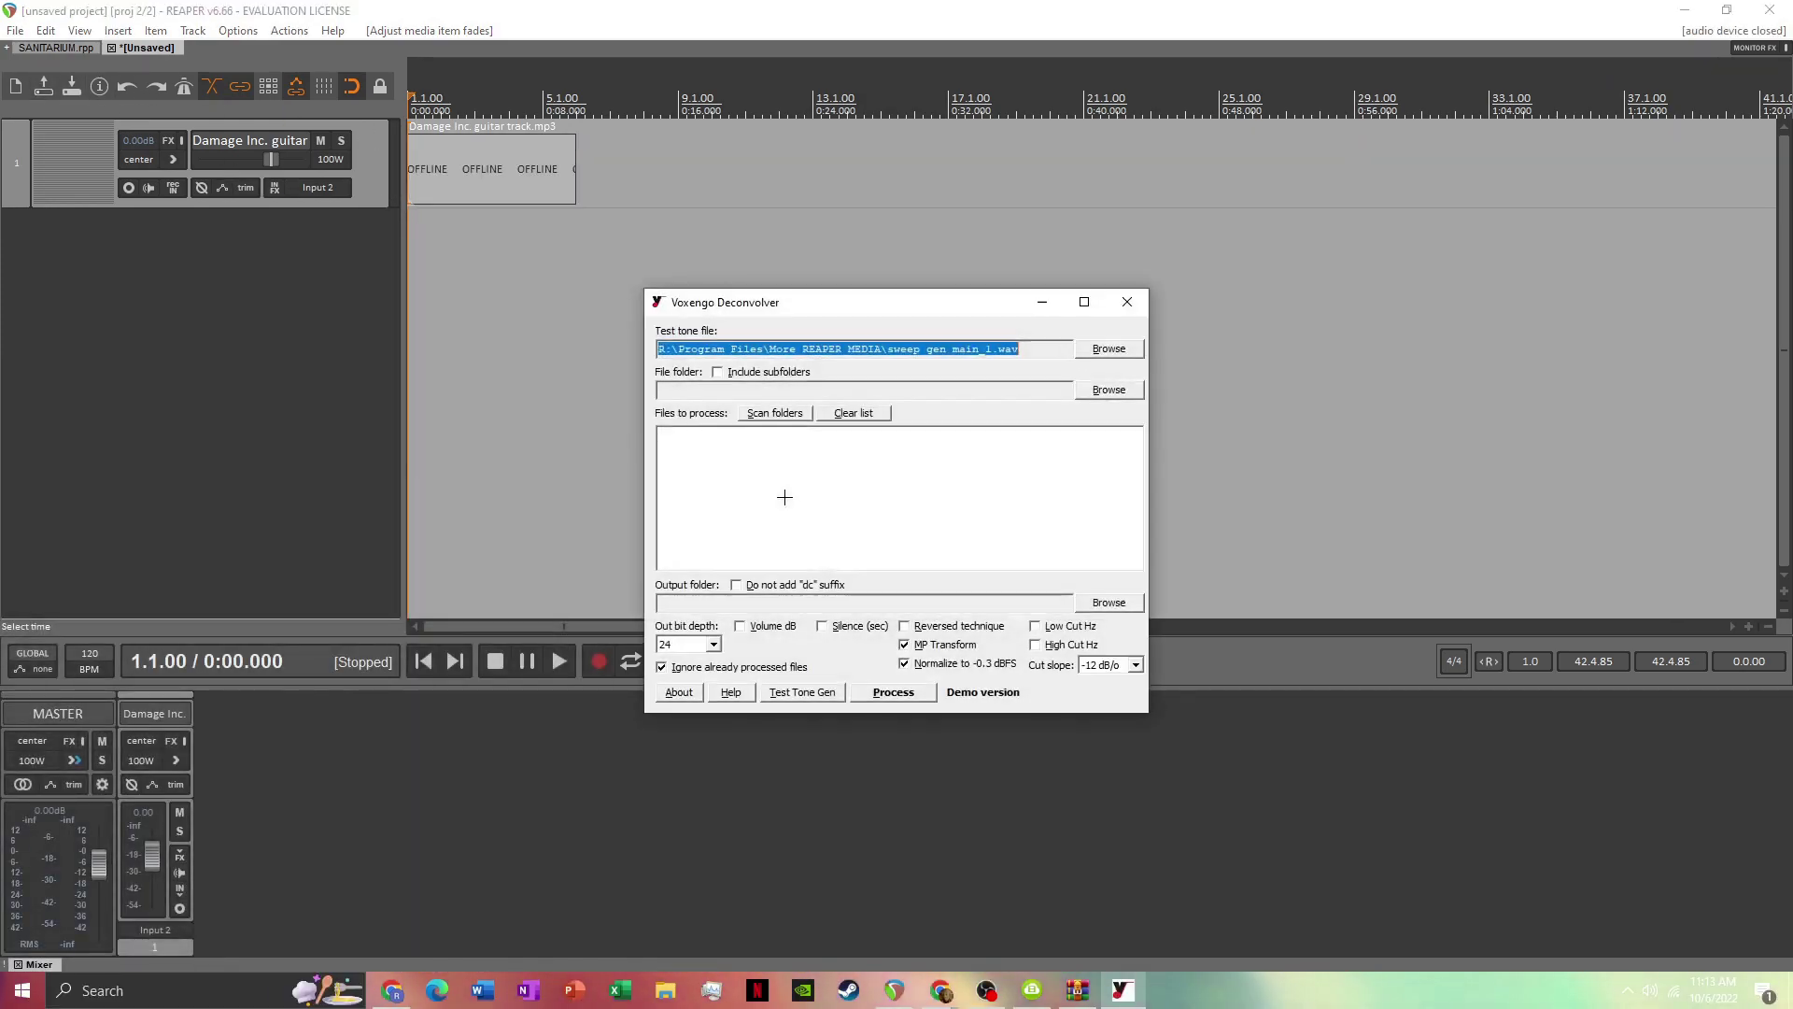
{"action": "left_click", "coordinate": [1110, 389]}
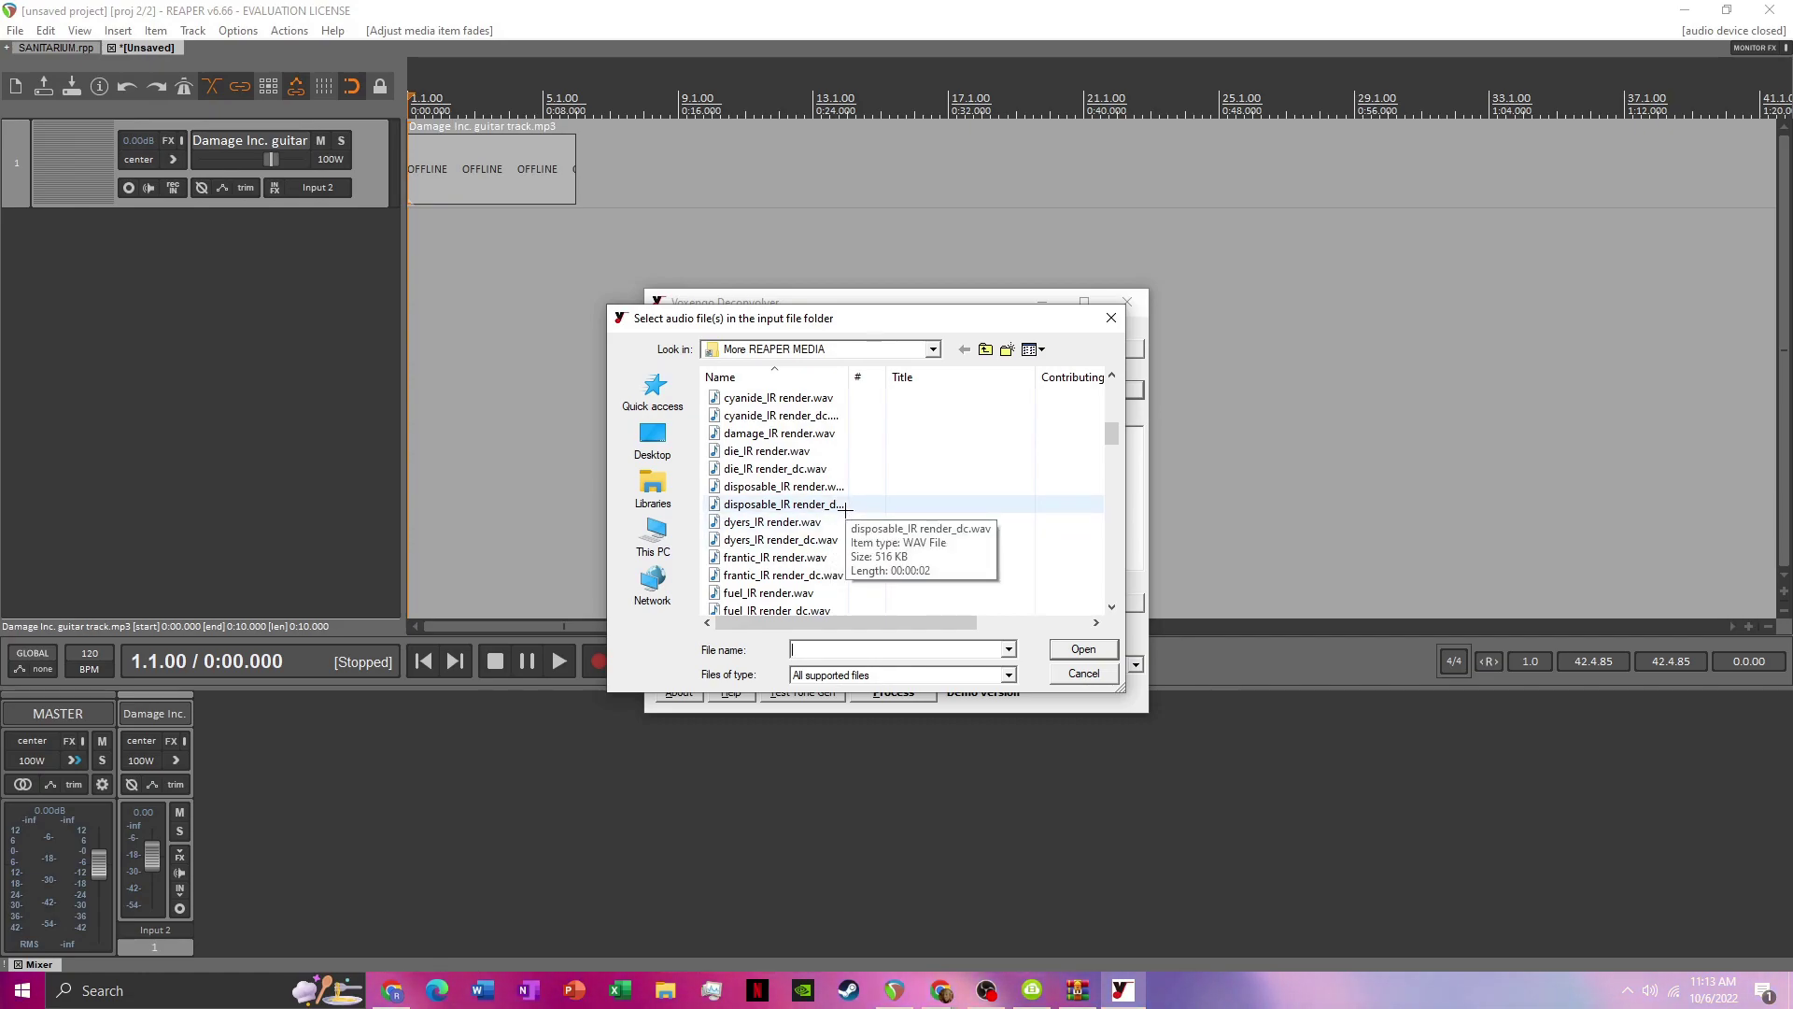
{"action": "scroll", "coordinate": [846, 507], "scroll_direction": "up", "scroll_amount": 1}
{"action": "left_click", "coordinate": [822, 469]}
{"action": "key", "text": "Return"}
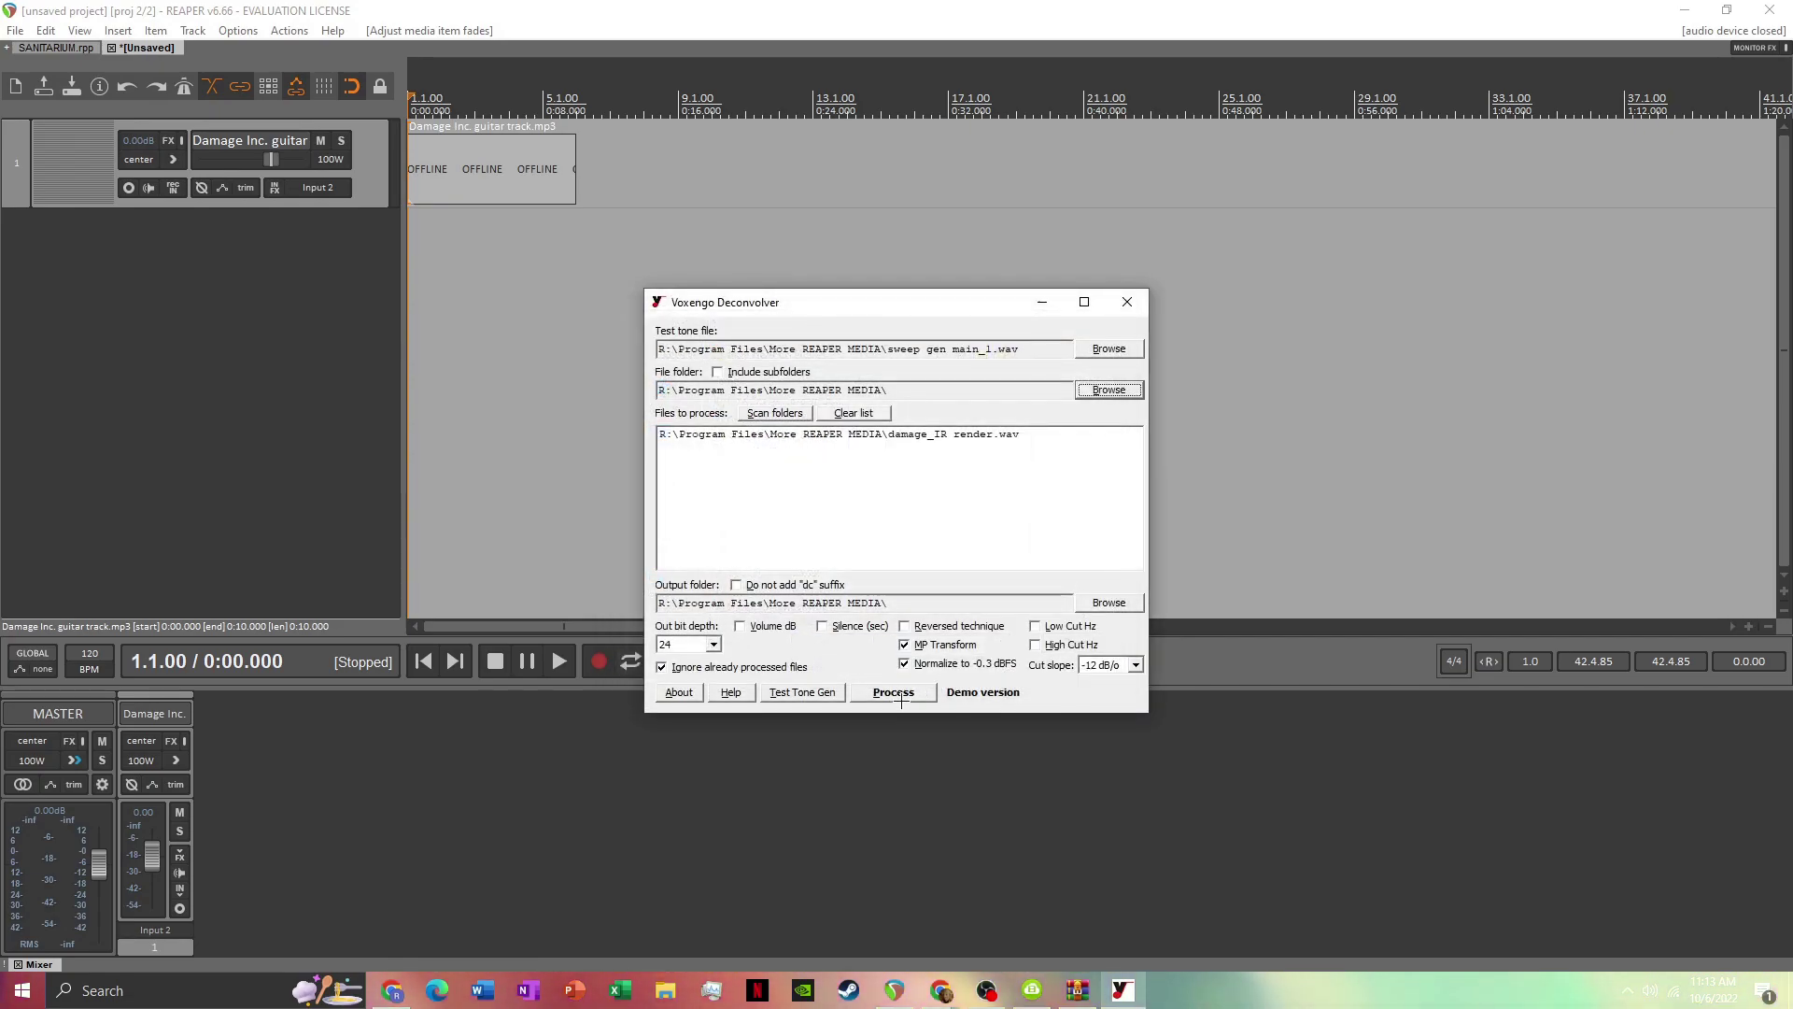
{"action": "left_click", "coordinate": [913, 696]}
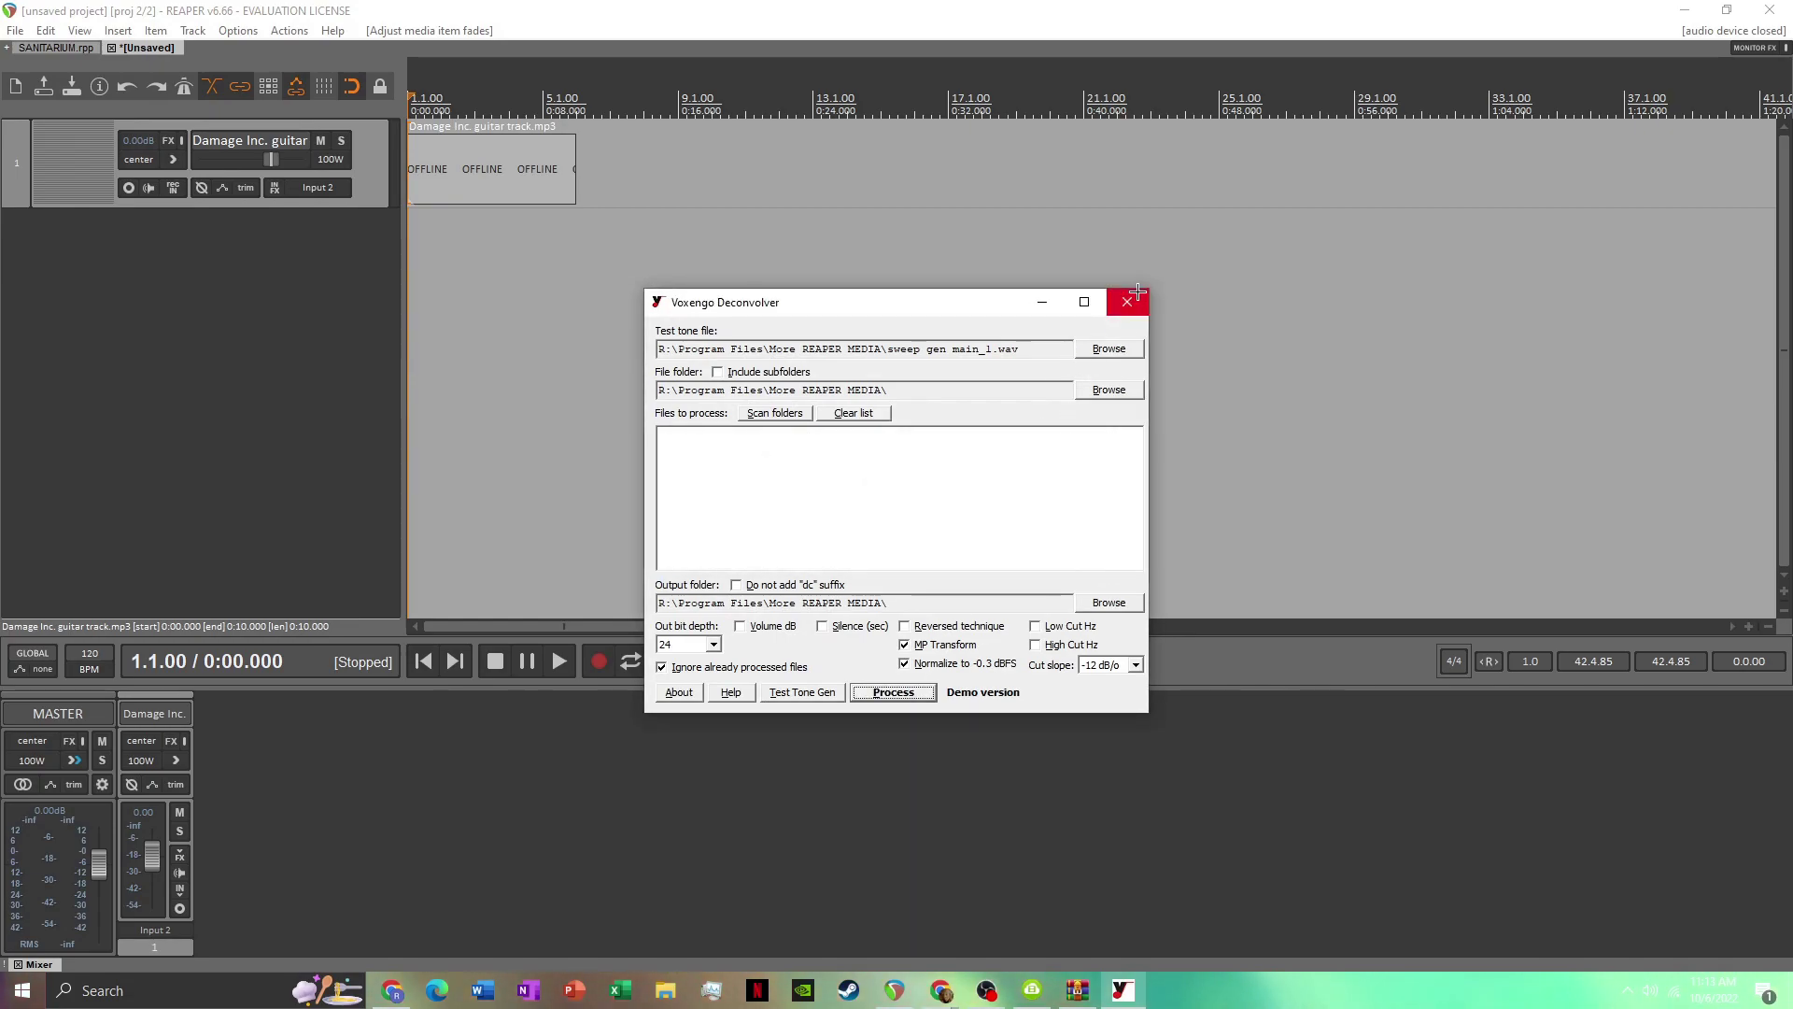
{"action": "left_click", "coordinate": [1137, 293]}
Delete the guitar track and import damage_IR render_dc.wav onto a new empty track
{"action": "right_click", "coordinate": [364, 140]}
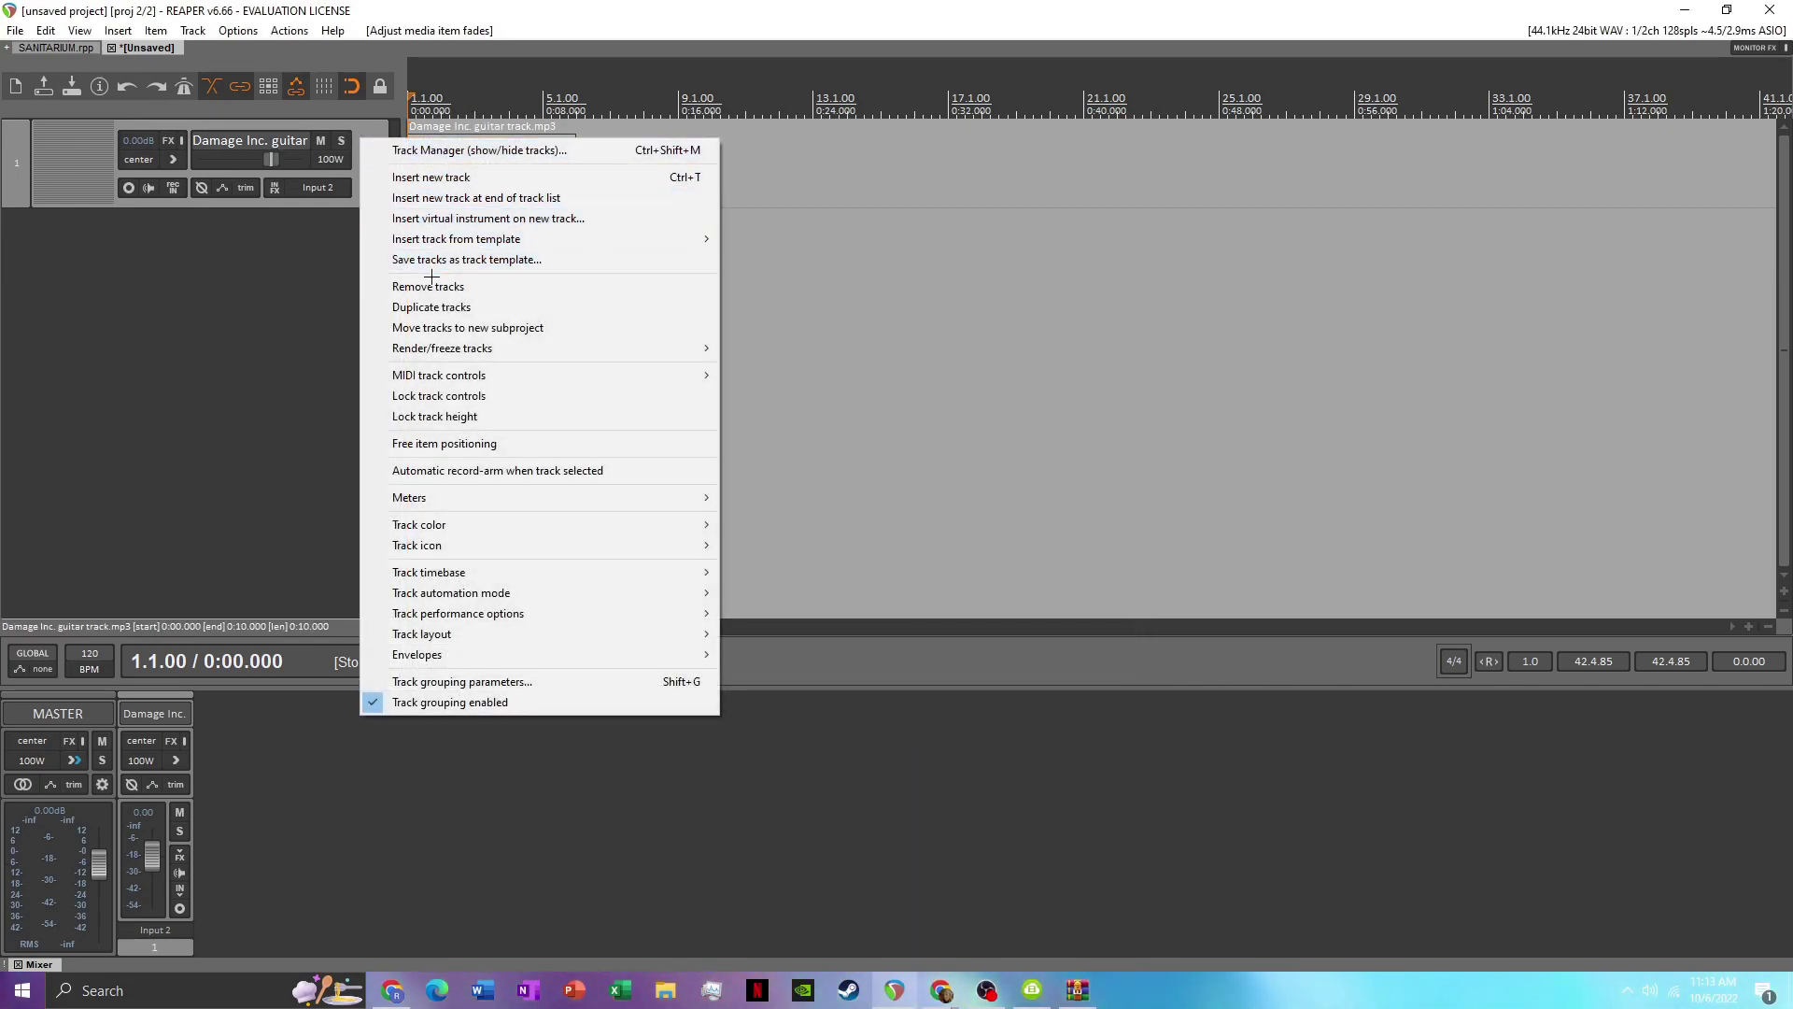
{"action": "left_click", "coordinate": [428, 282]}
{"action": "double_click", "coordinate": [343, 206]}
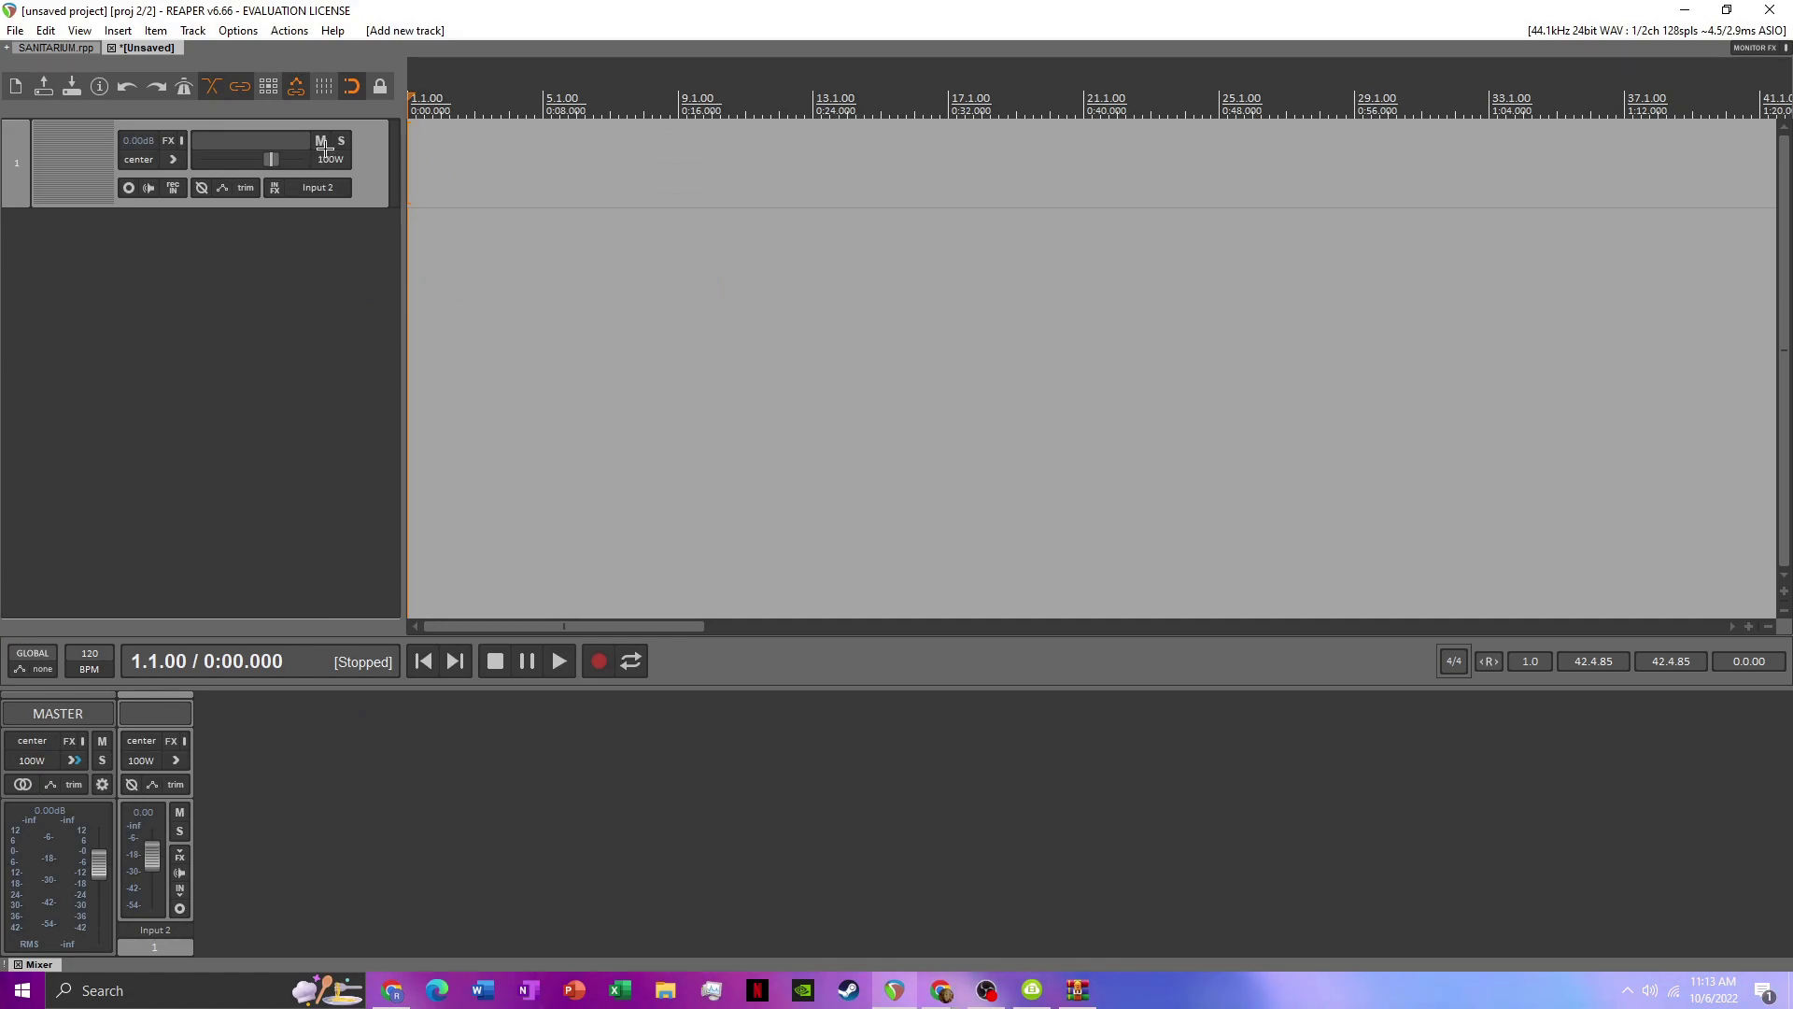
{"action": "left_click", "coordinate": [119, 30]}
{"action": "left_click", "coordinate": [131, 48]}
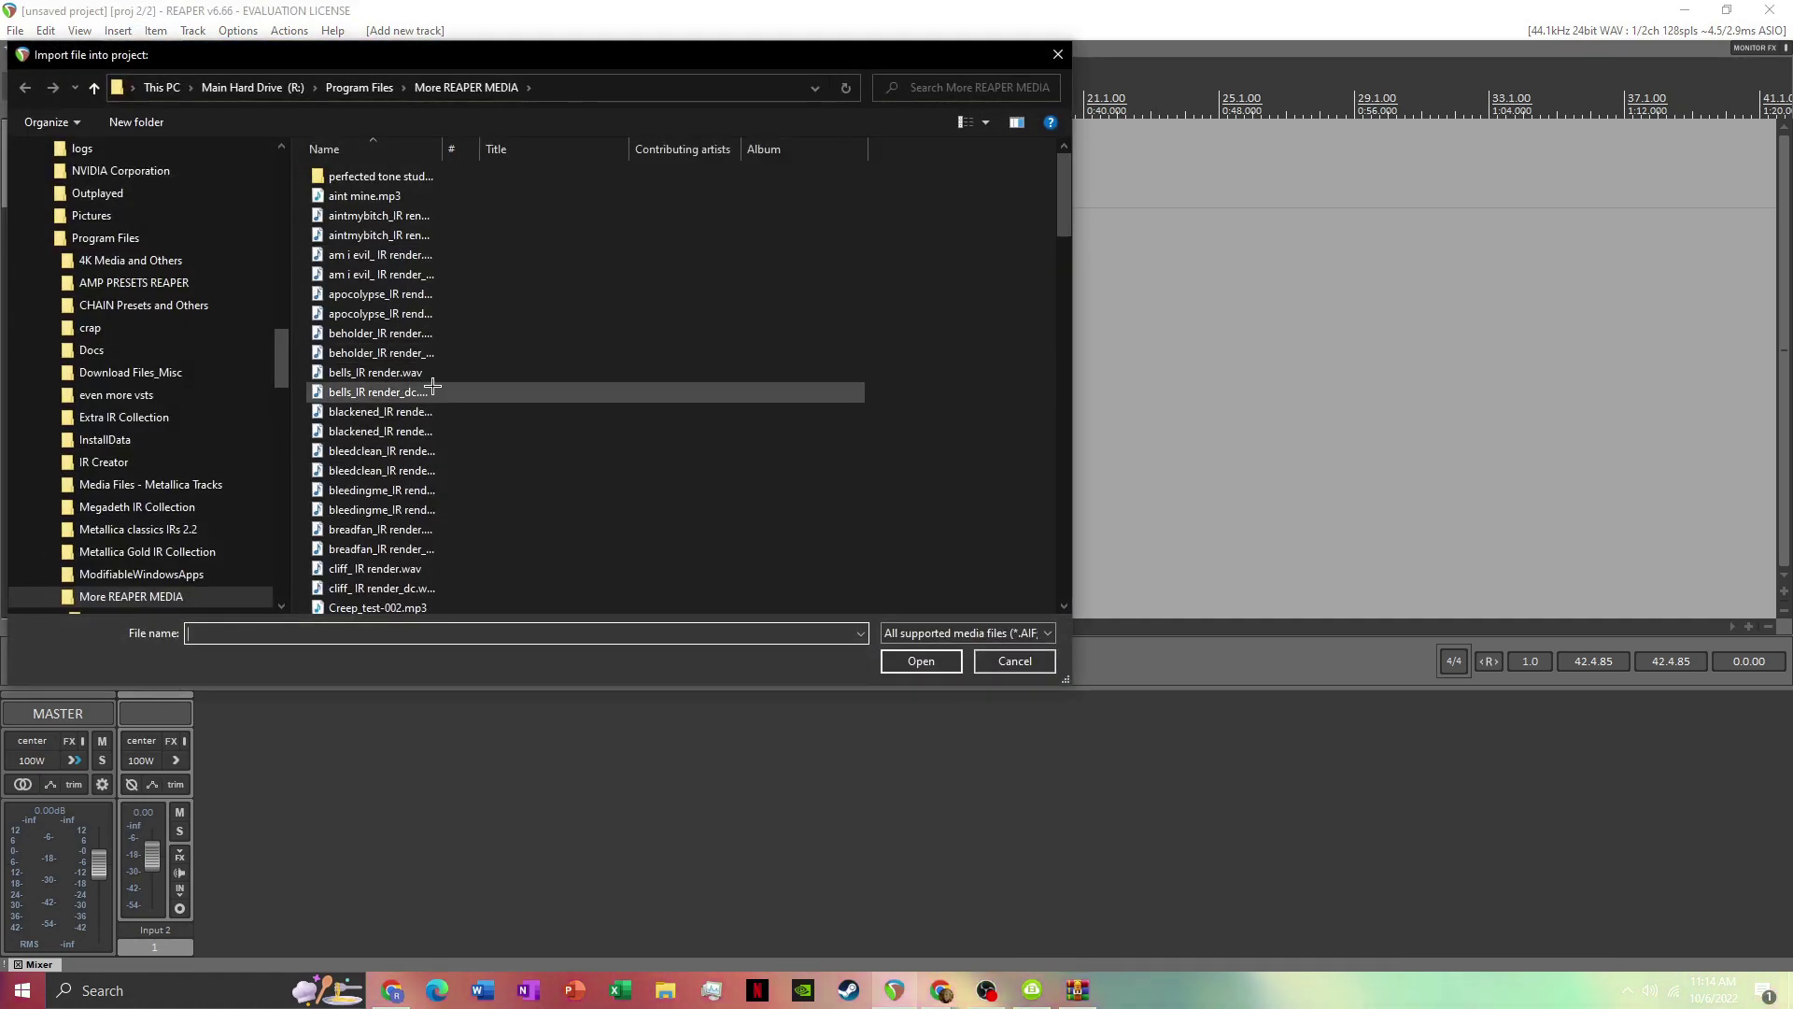
{"action": "scroll", "coordinate": [402, 449], "scroll_direction": "down", "scroll_amount": 4}
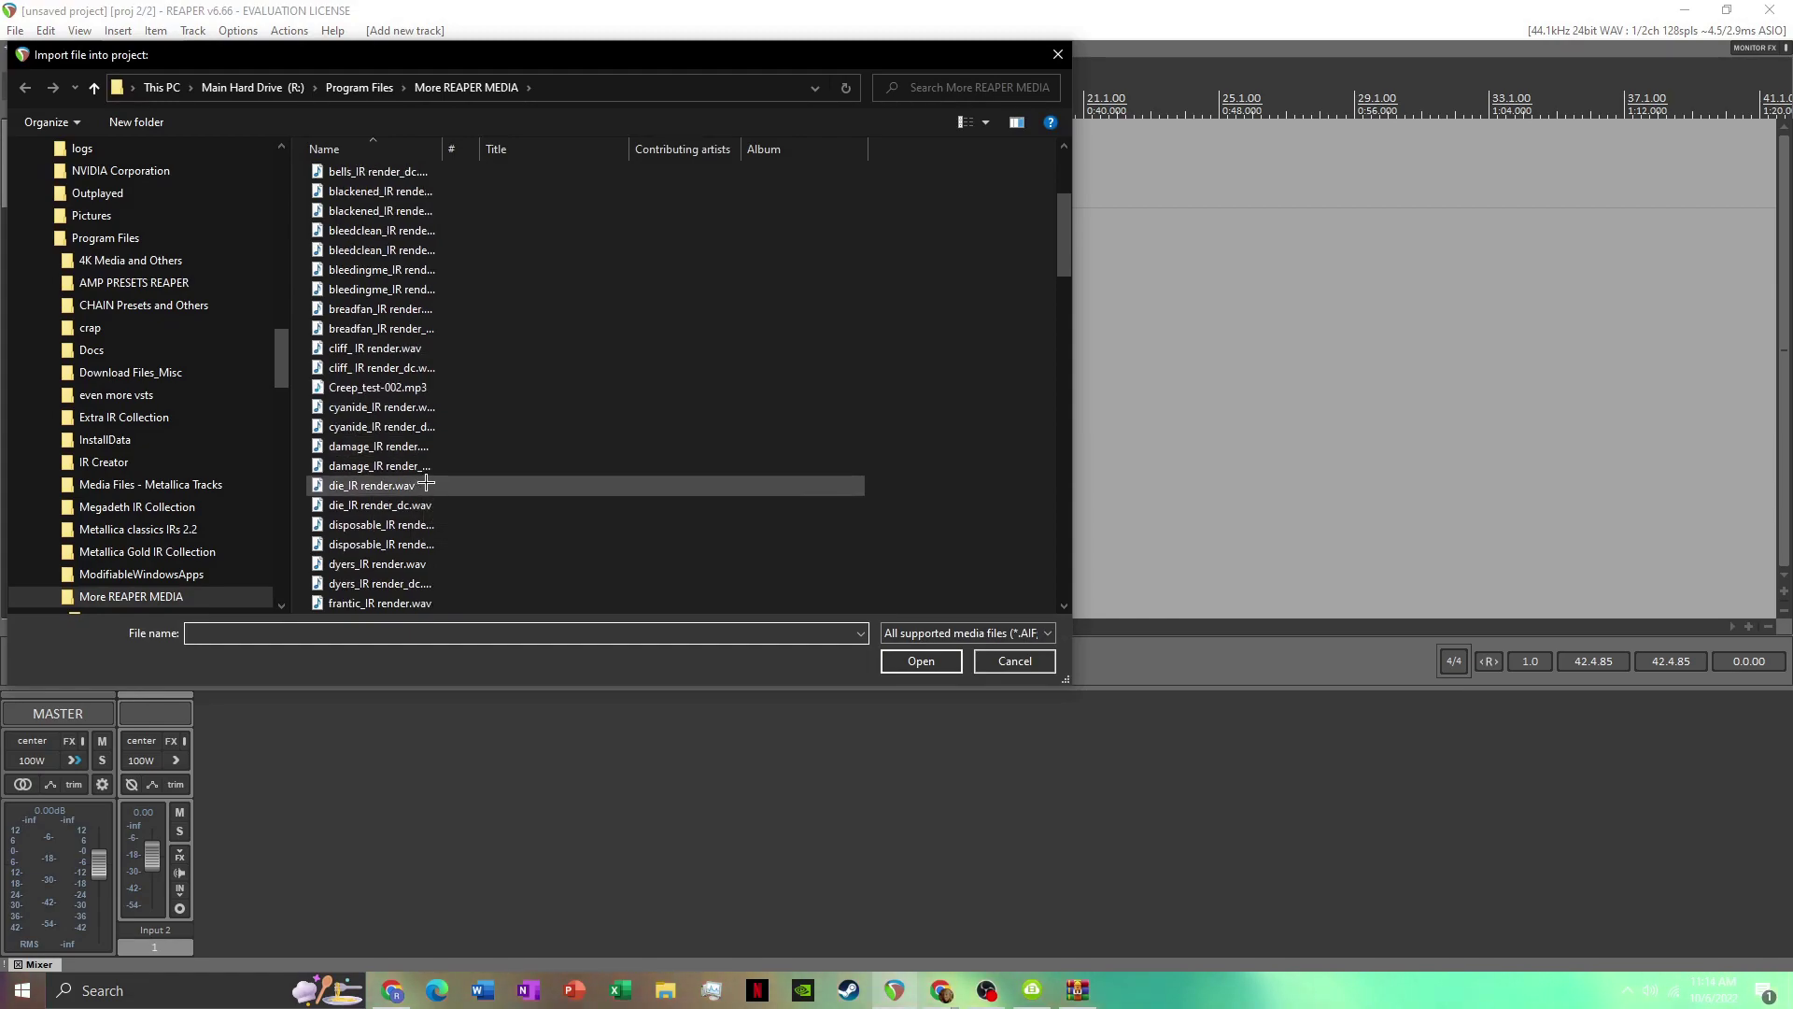
{"action": "left_click", "coordinate": [440, 465]}
{"action": "left_click", "coordinate": [911, 663]}
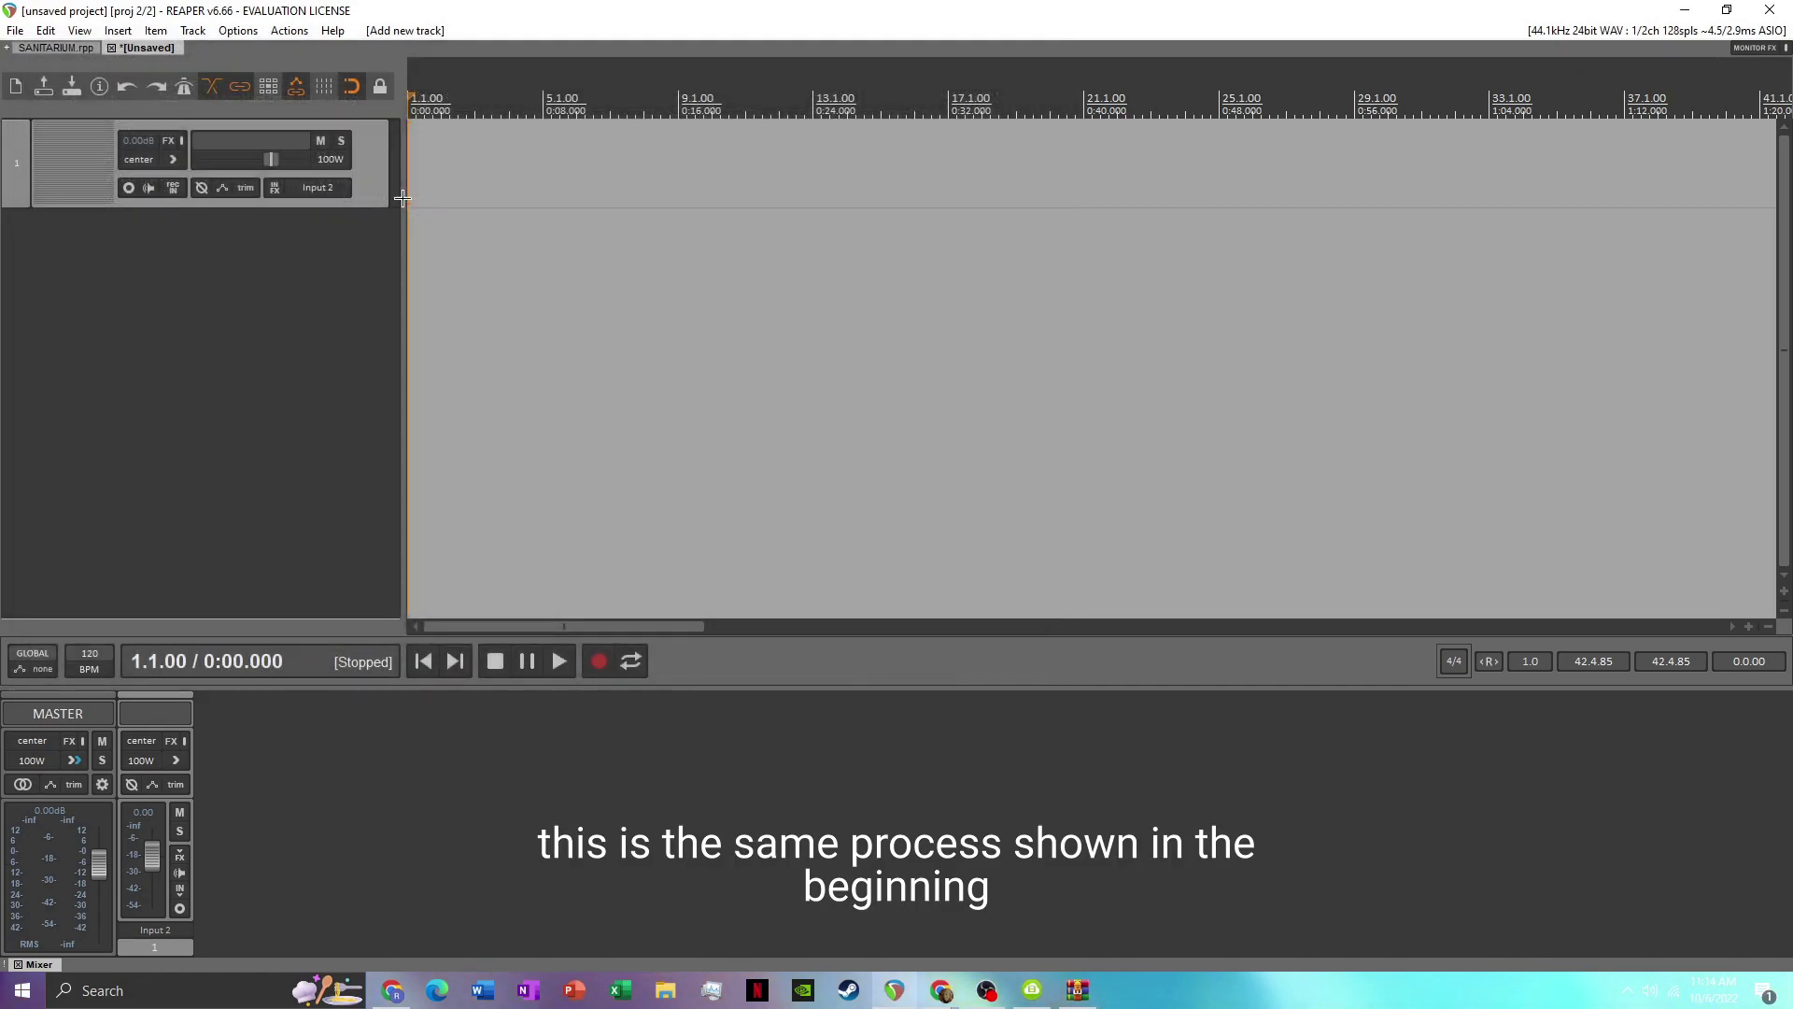
{"action": "scroll", "coordinate": [614, 142], "scroll_direction": "up", "scroll_amount": 5}
{"action": "left_click_drag", "start_coordinate": [589, 140], "coordinate": [594, 141]}
Shorten the impulse item to 0.007 seconds in Item Properties
{"action": "right_click", "coordinate": [464, 155]}
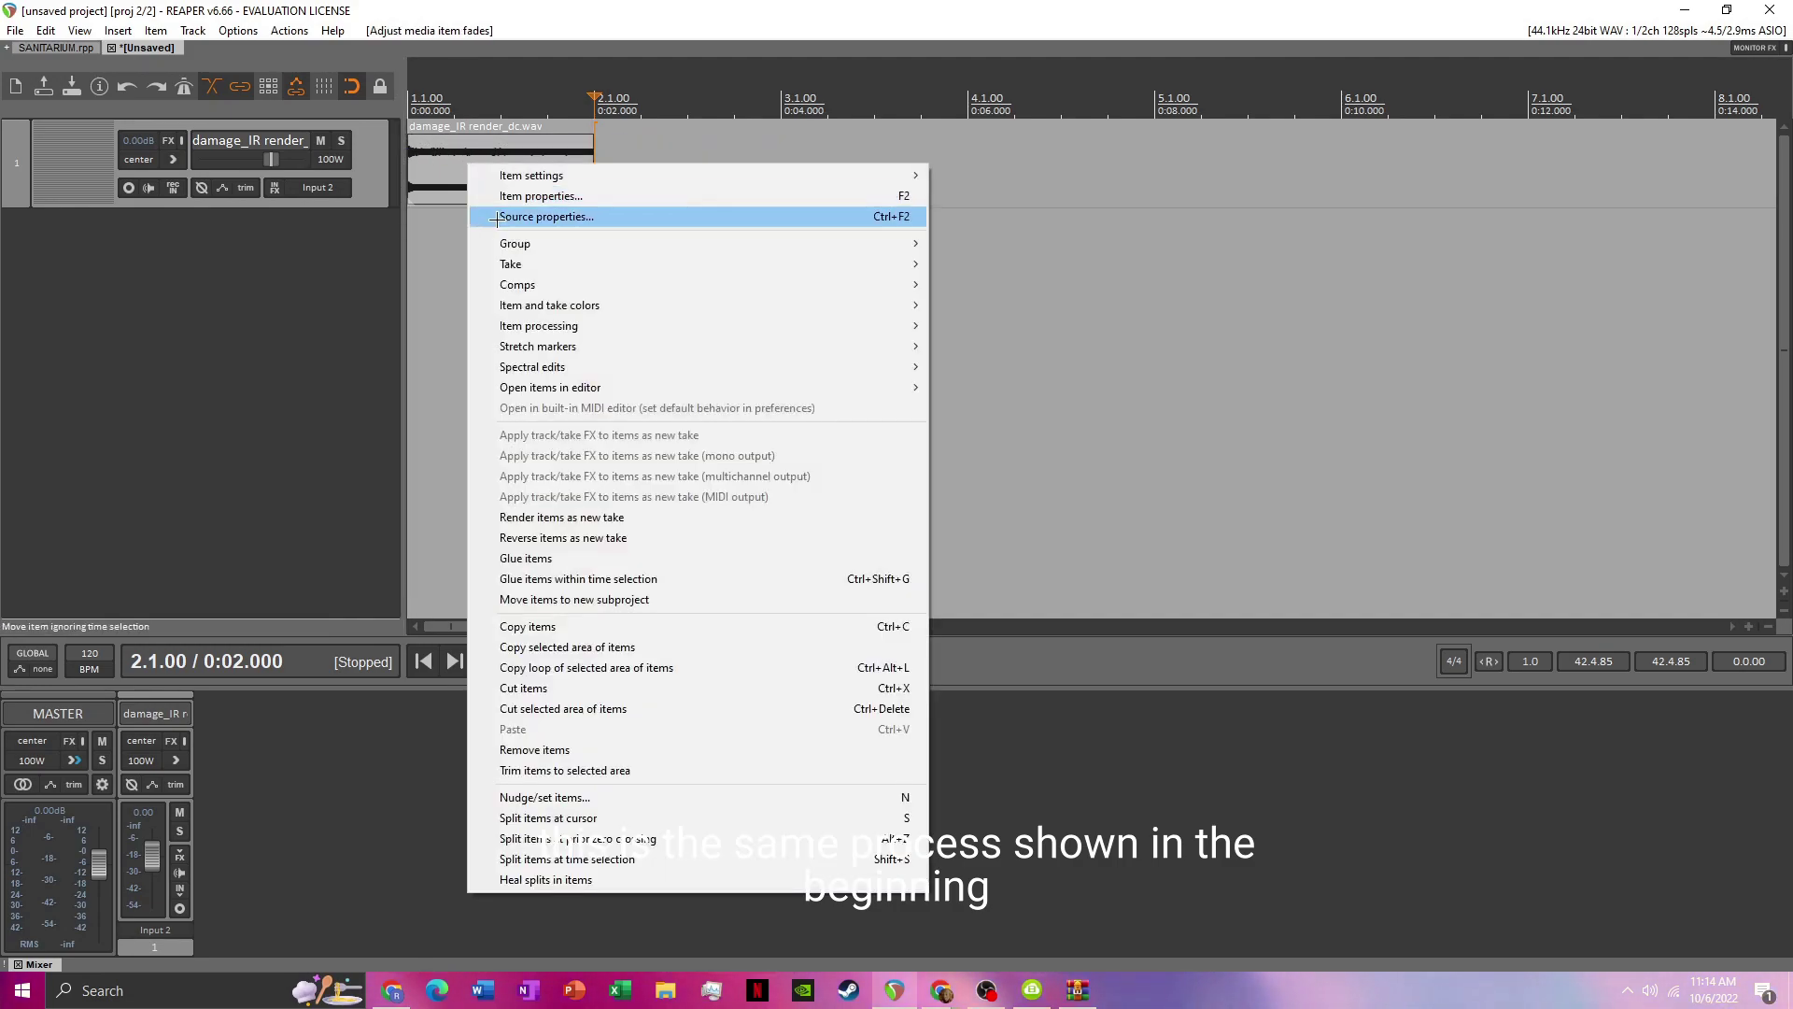
{"action": "left_click", "coordinate": [517, 185]}
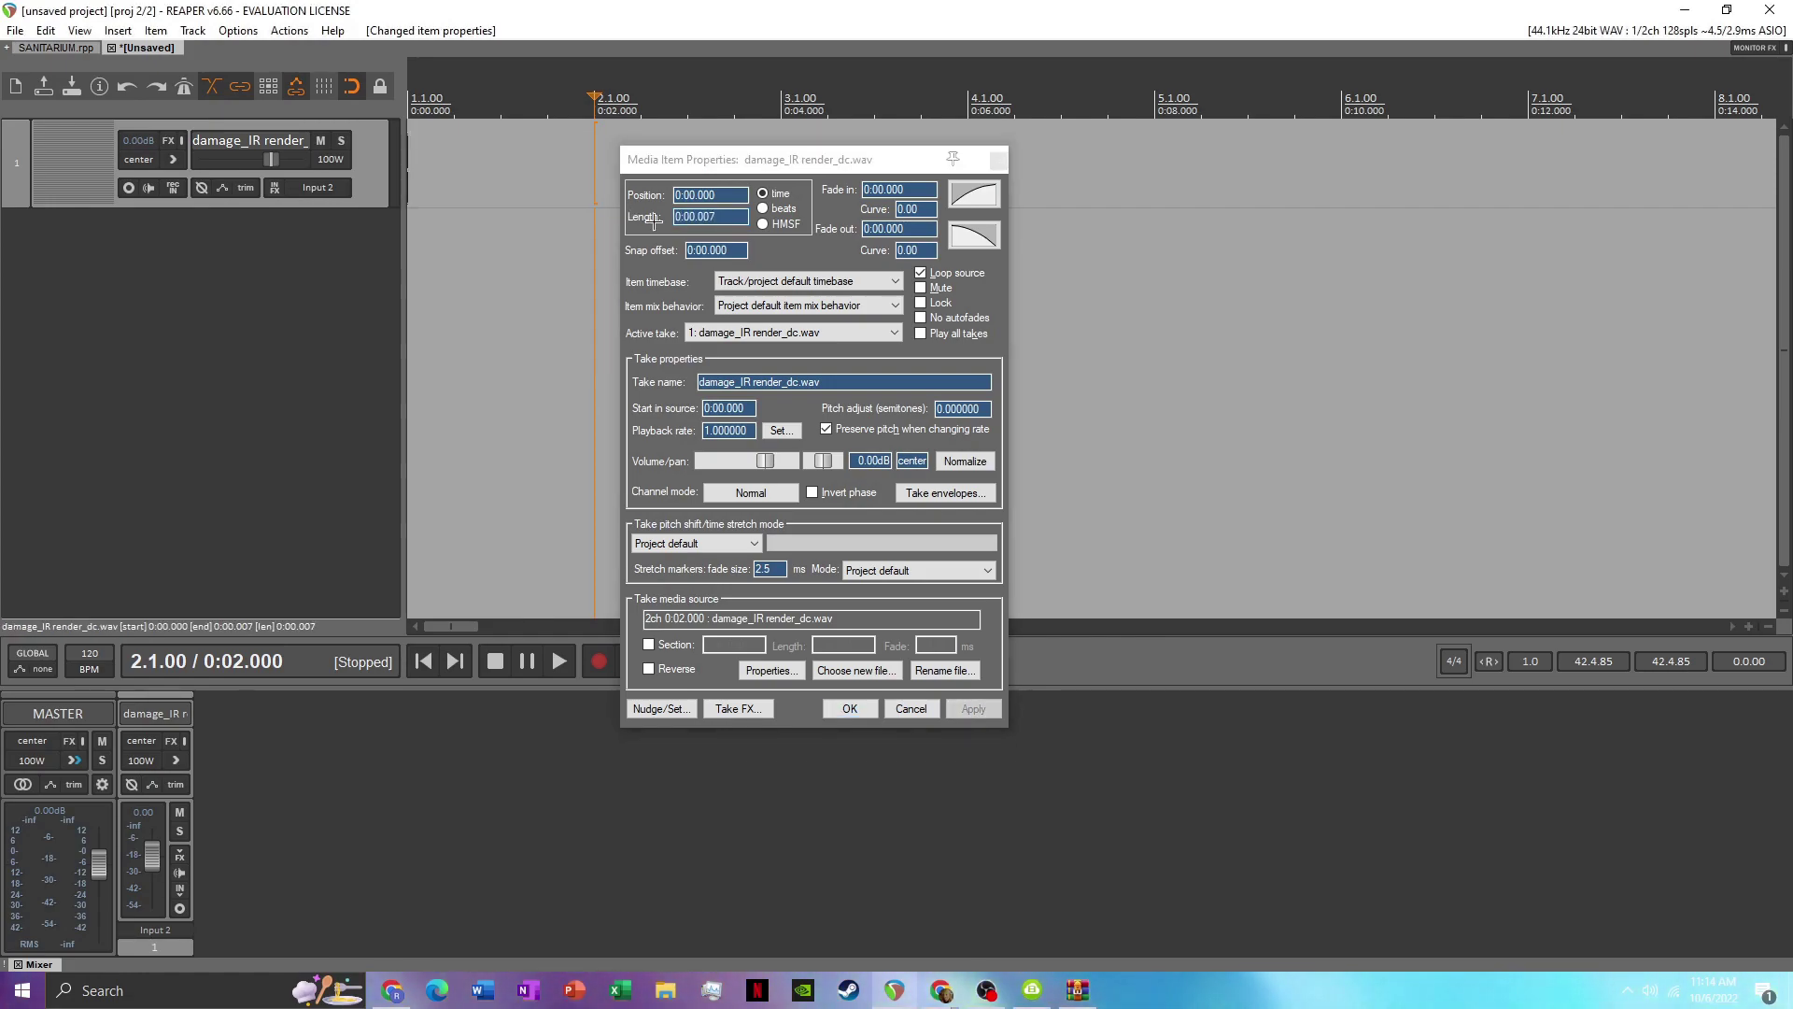
{"action": "left_click", "coordinate": [850, 708]}
Render the impulse as damage_IR.wav into the IR Creator folder
{"action": "left_click", "coordinate": [15, 30]}
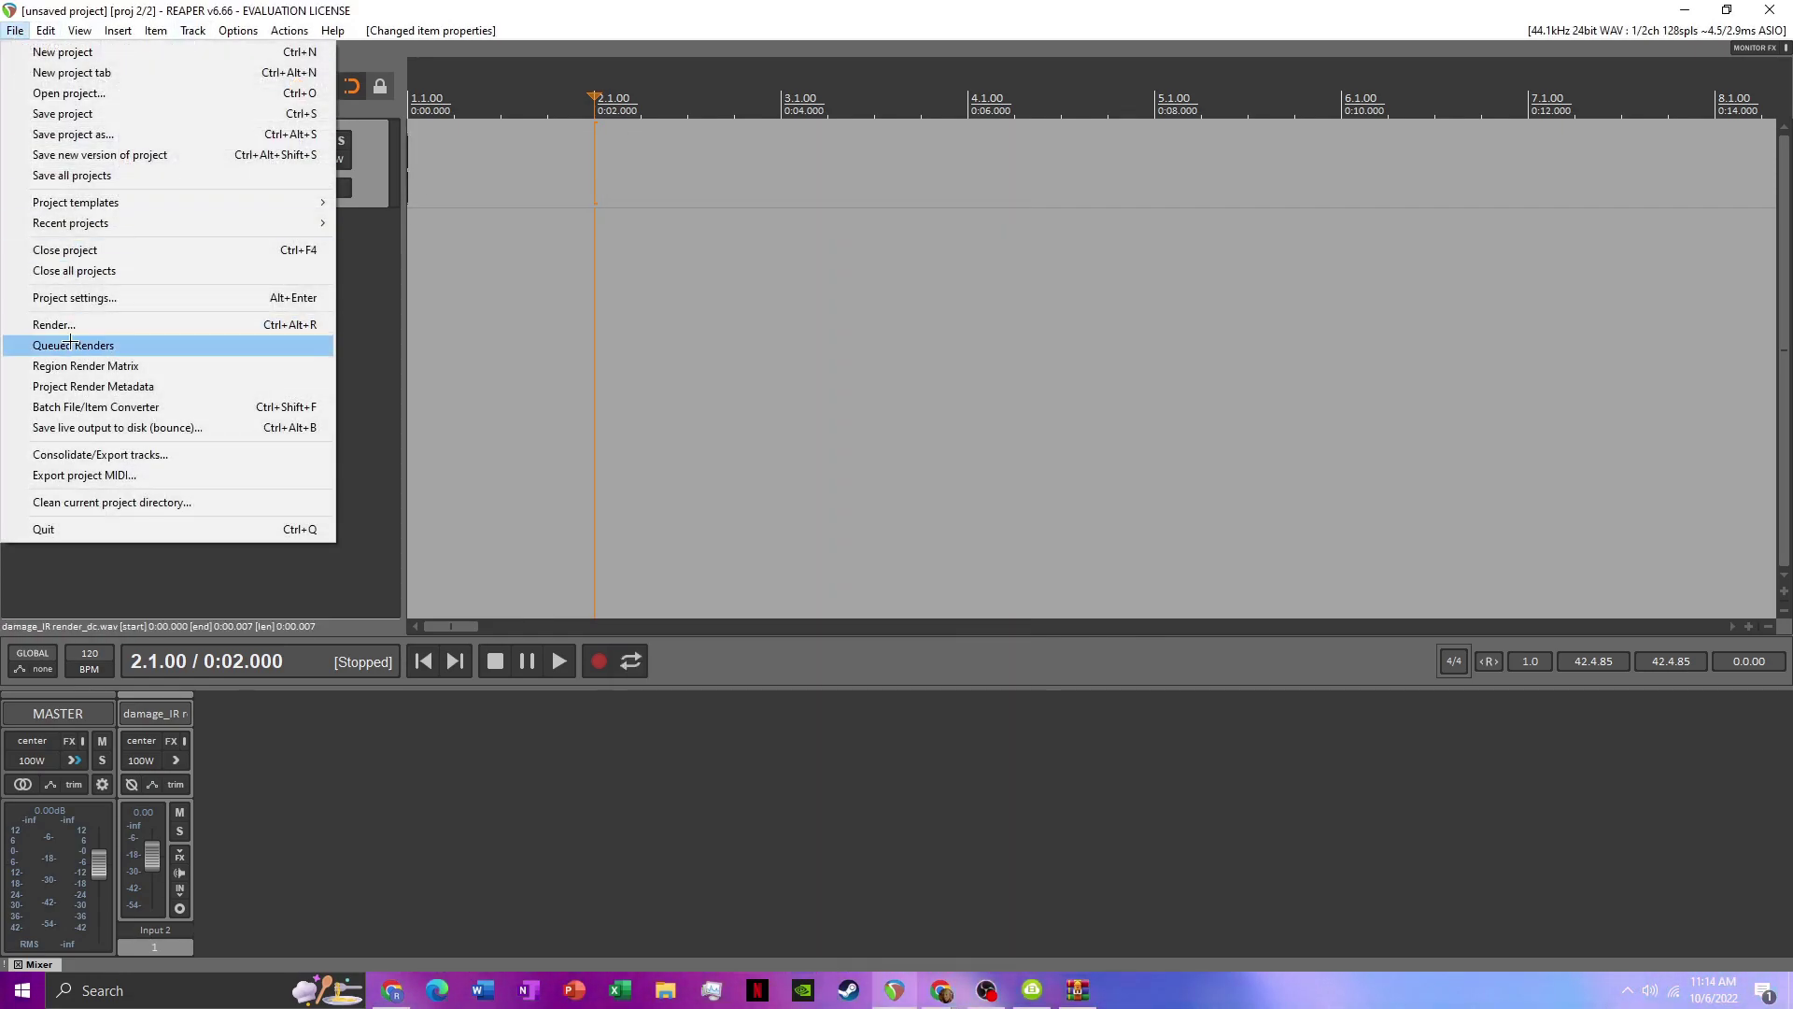
{"action": "left_click", "coordinate": [56, 321]}
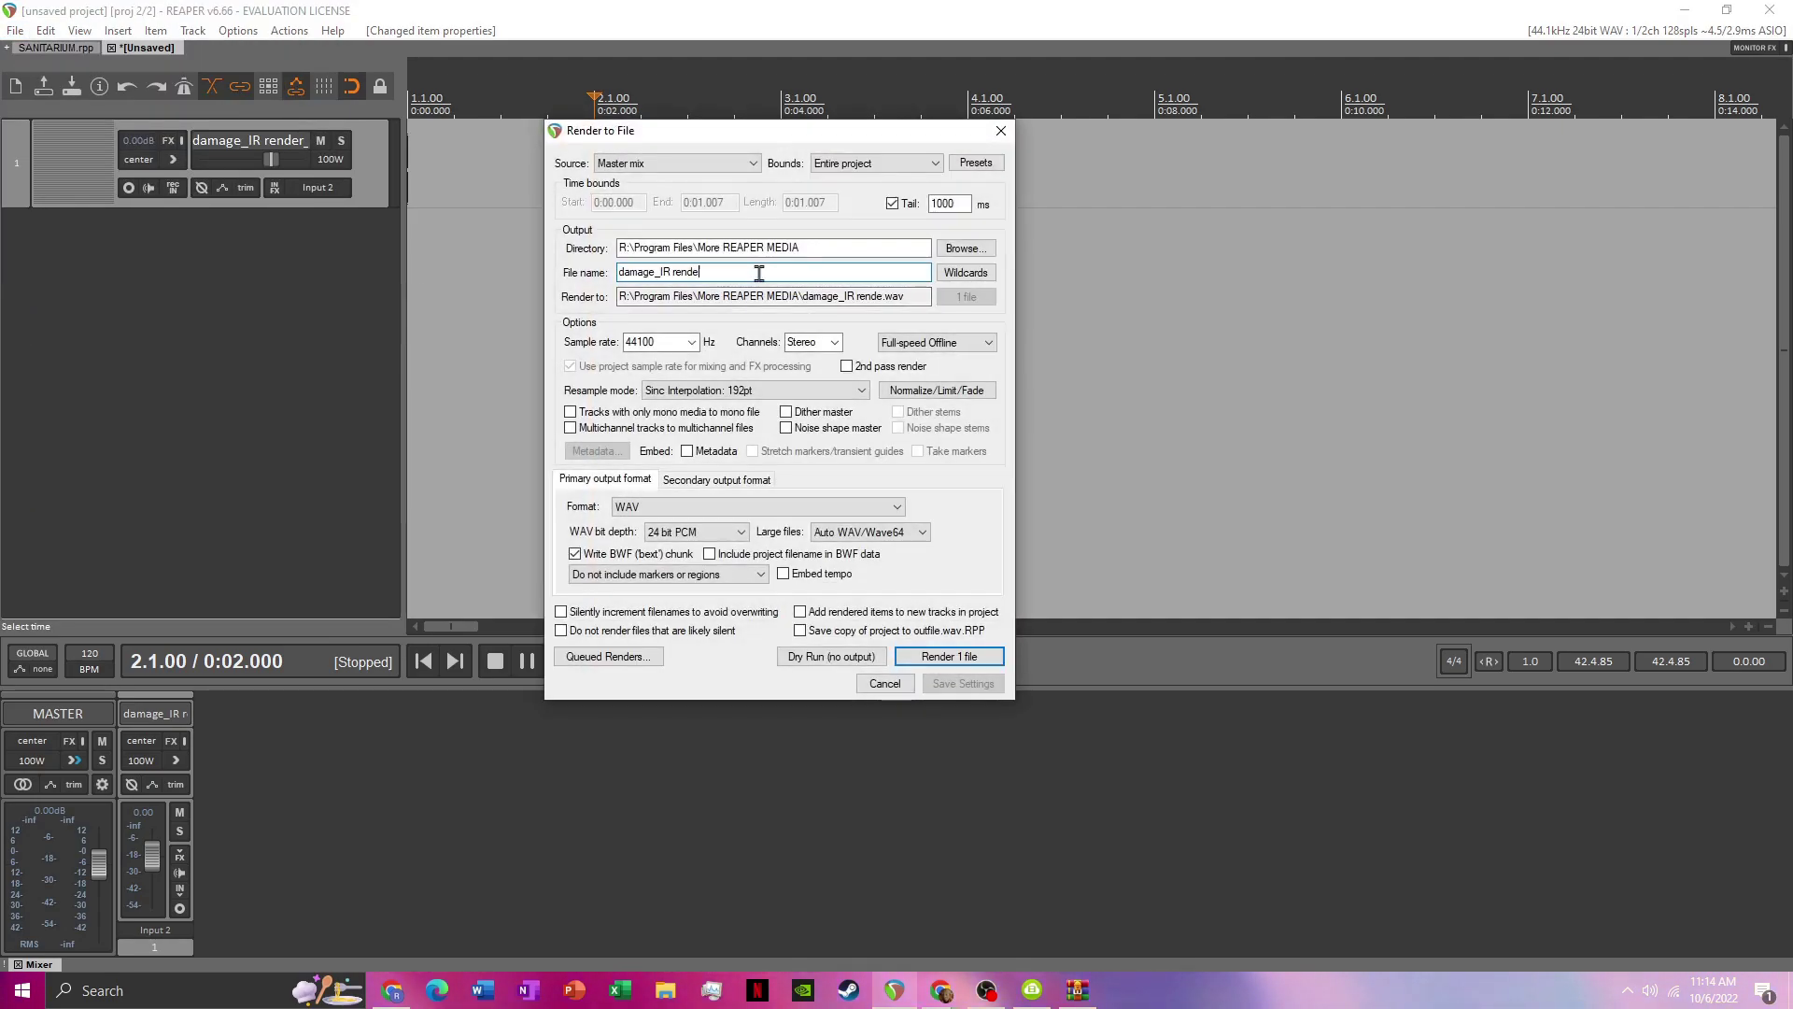
{"action": "key", "text": "BackSpace"}
{"action": "key", "text": "BackSpace"}
{"action": "left_click", "coordinate": [966, 248]}
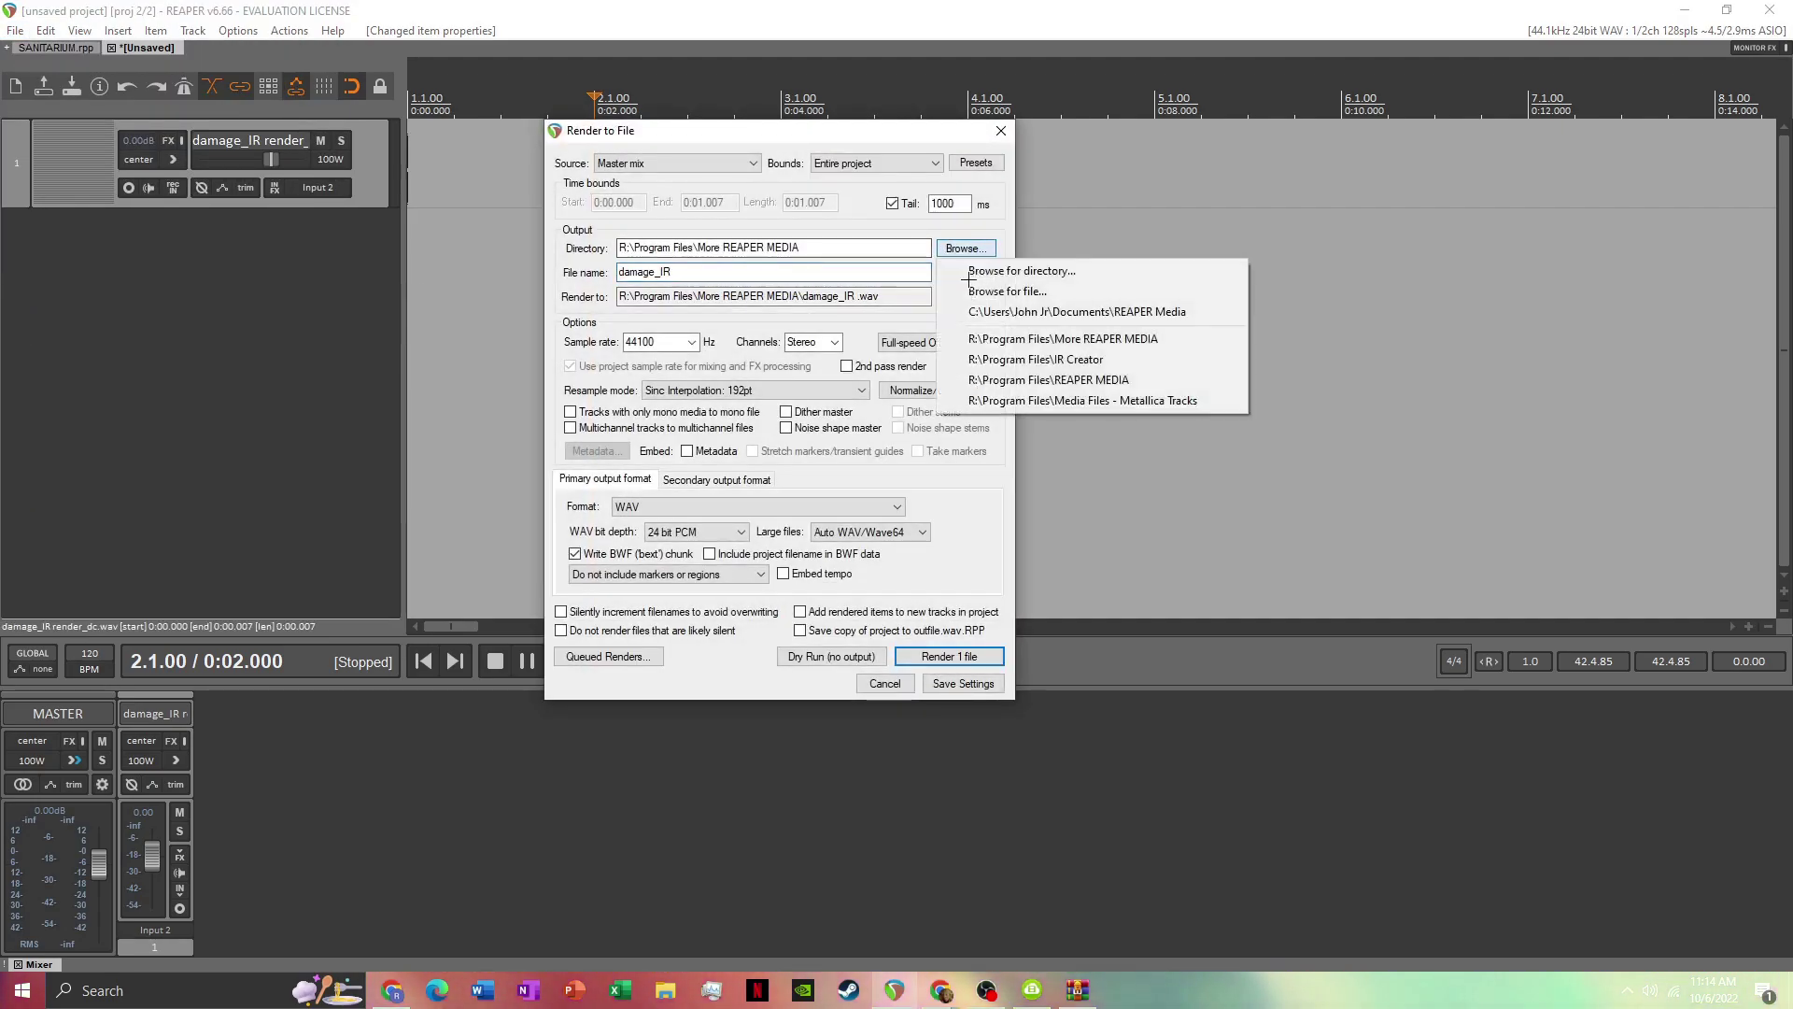
{"action": "left_click", "coordinate": [1082, 360]}
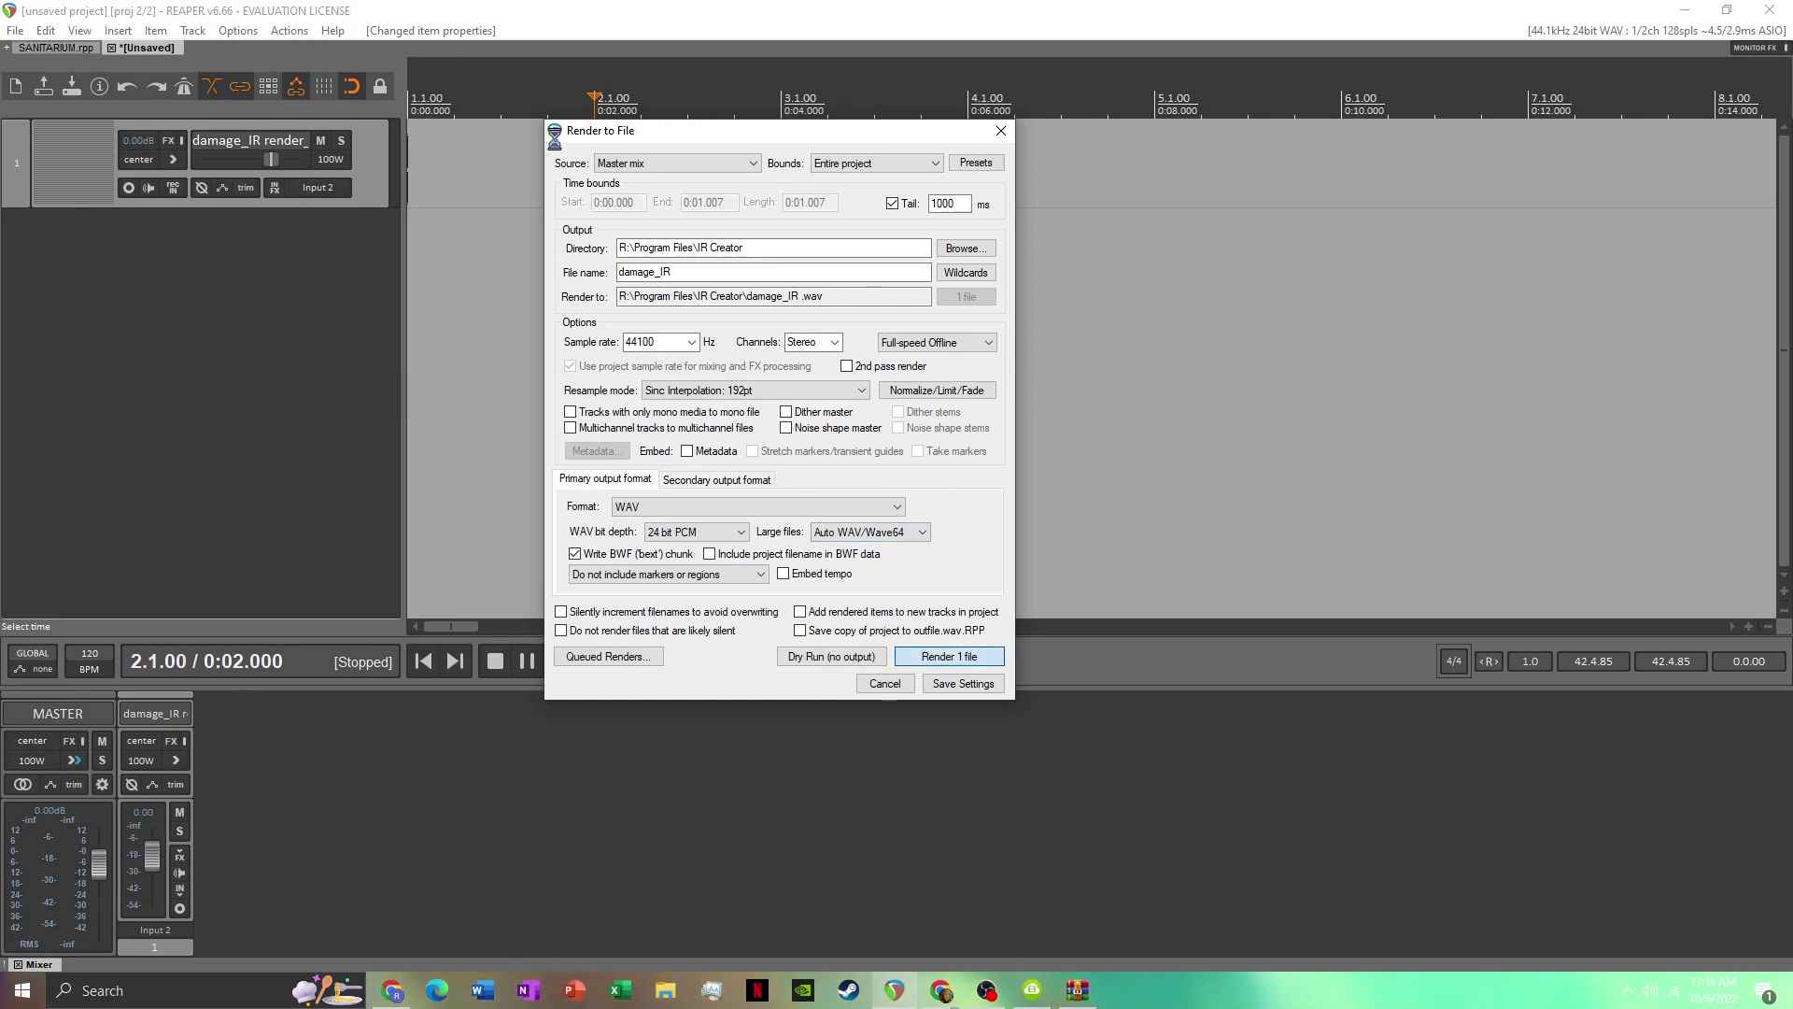
{"action": "key", "text": "Escape"}
Add a second track and insert the Ignite NadIR plugin on it
{"action": "double_click", "coordinate": [252, 284]}
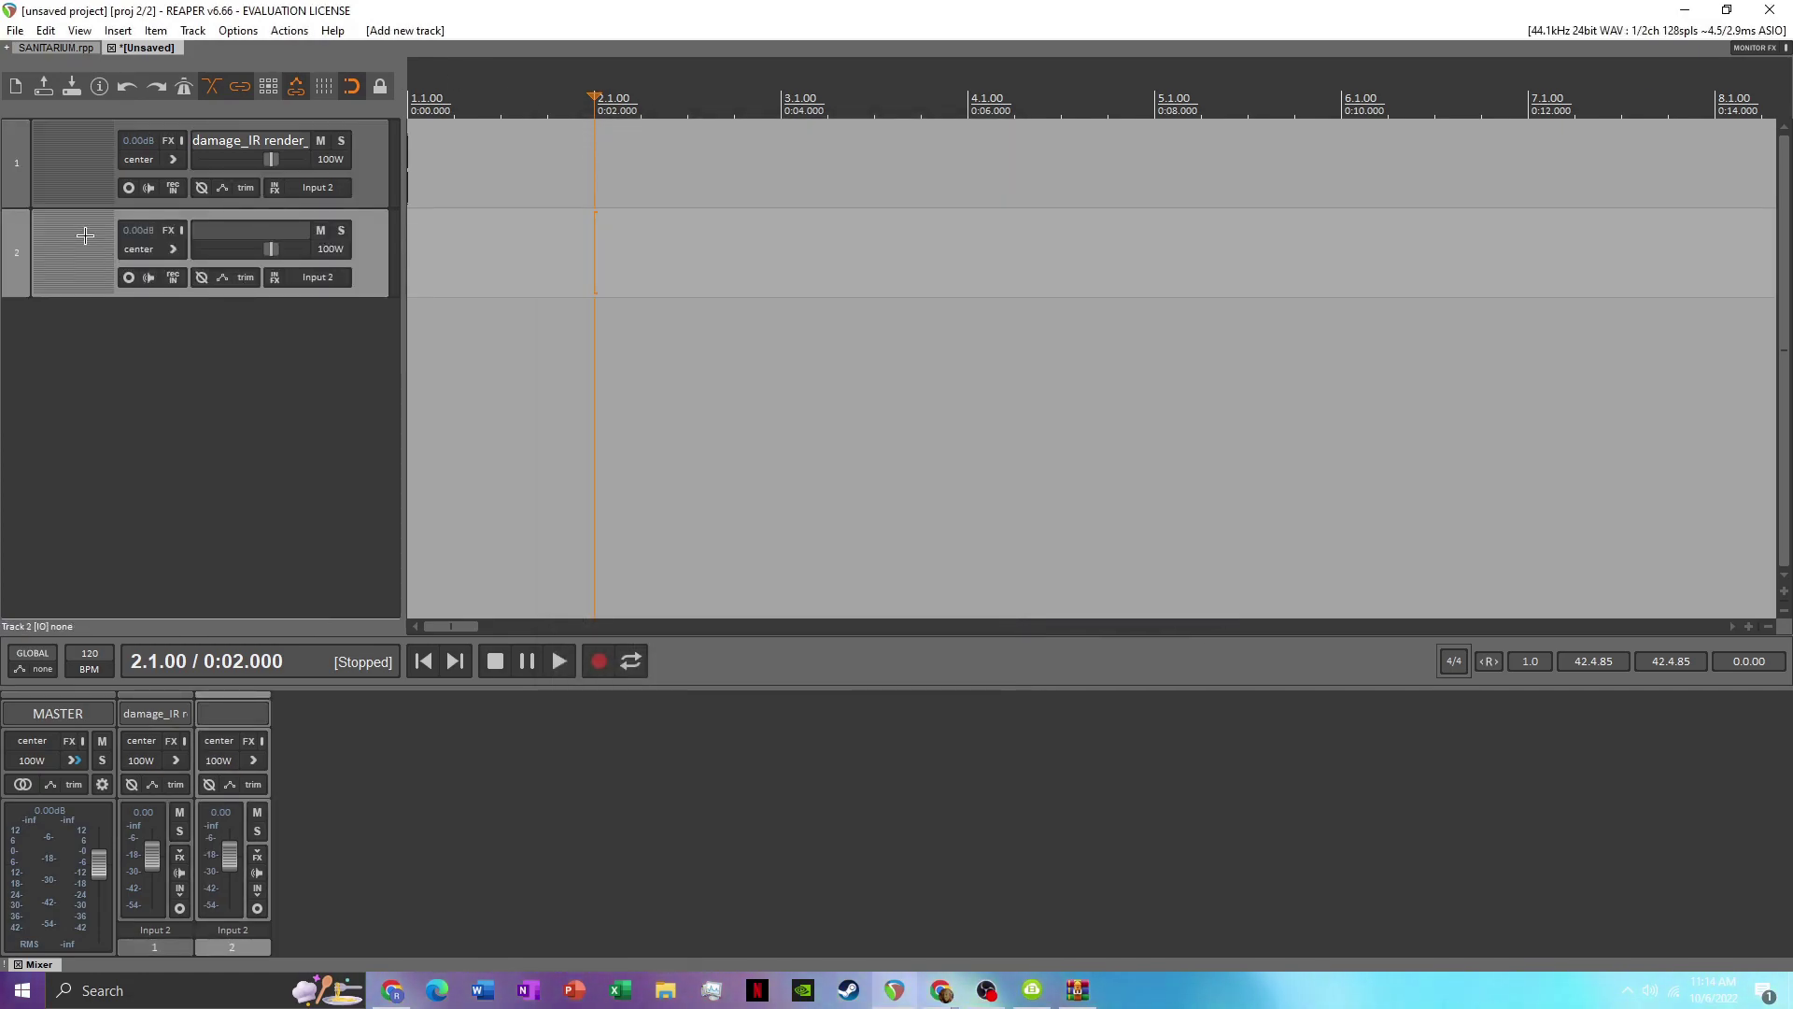
{"action": "left_click", "coordinate": [168, 230]}
{"action": "double_click", "coordinate": [911, 421]}
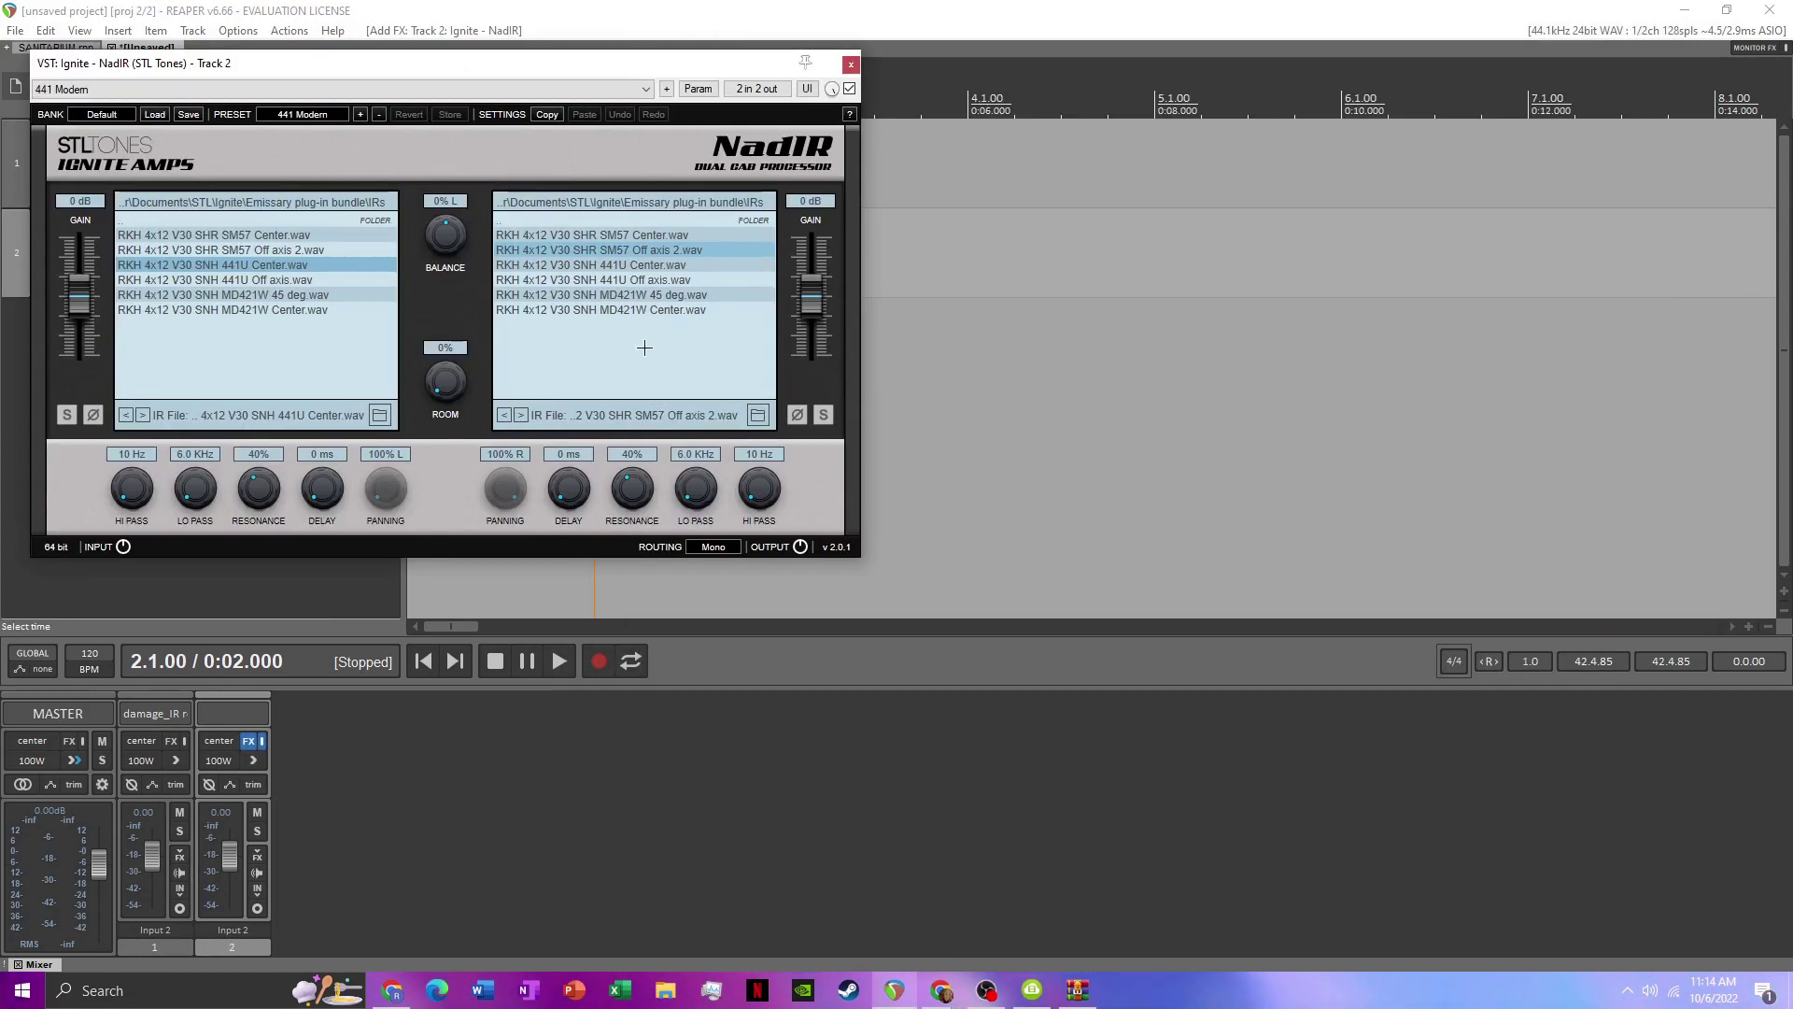
Load damage_IR .wav from Program Files > IR Creator into NadIR and close the plugin
{"action": "left_click", "coordinate": [758, 415]}
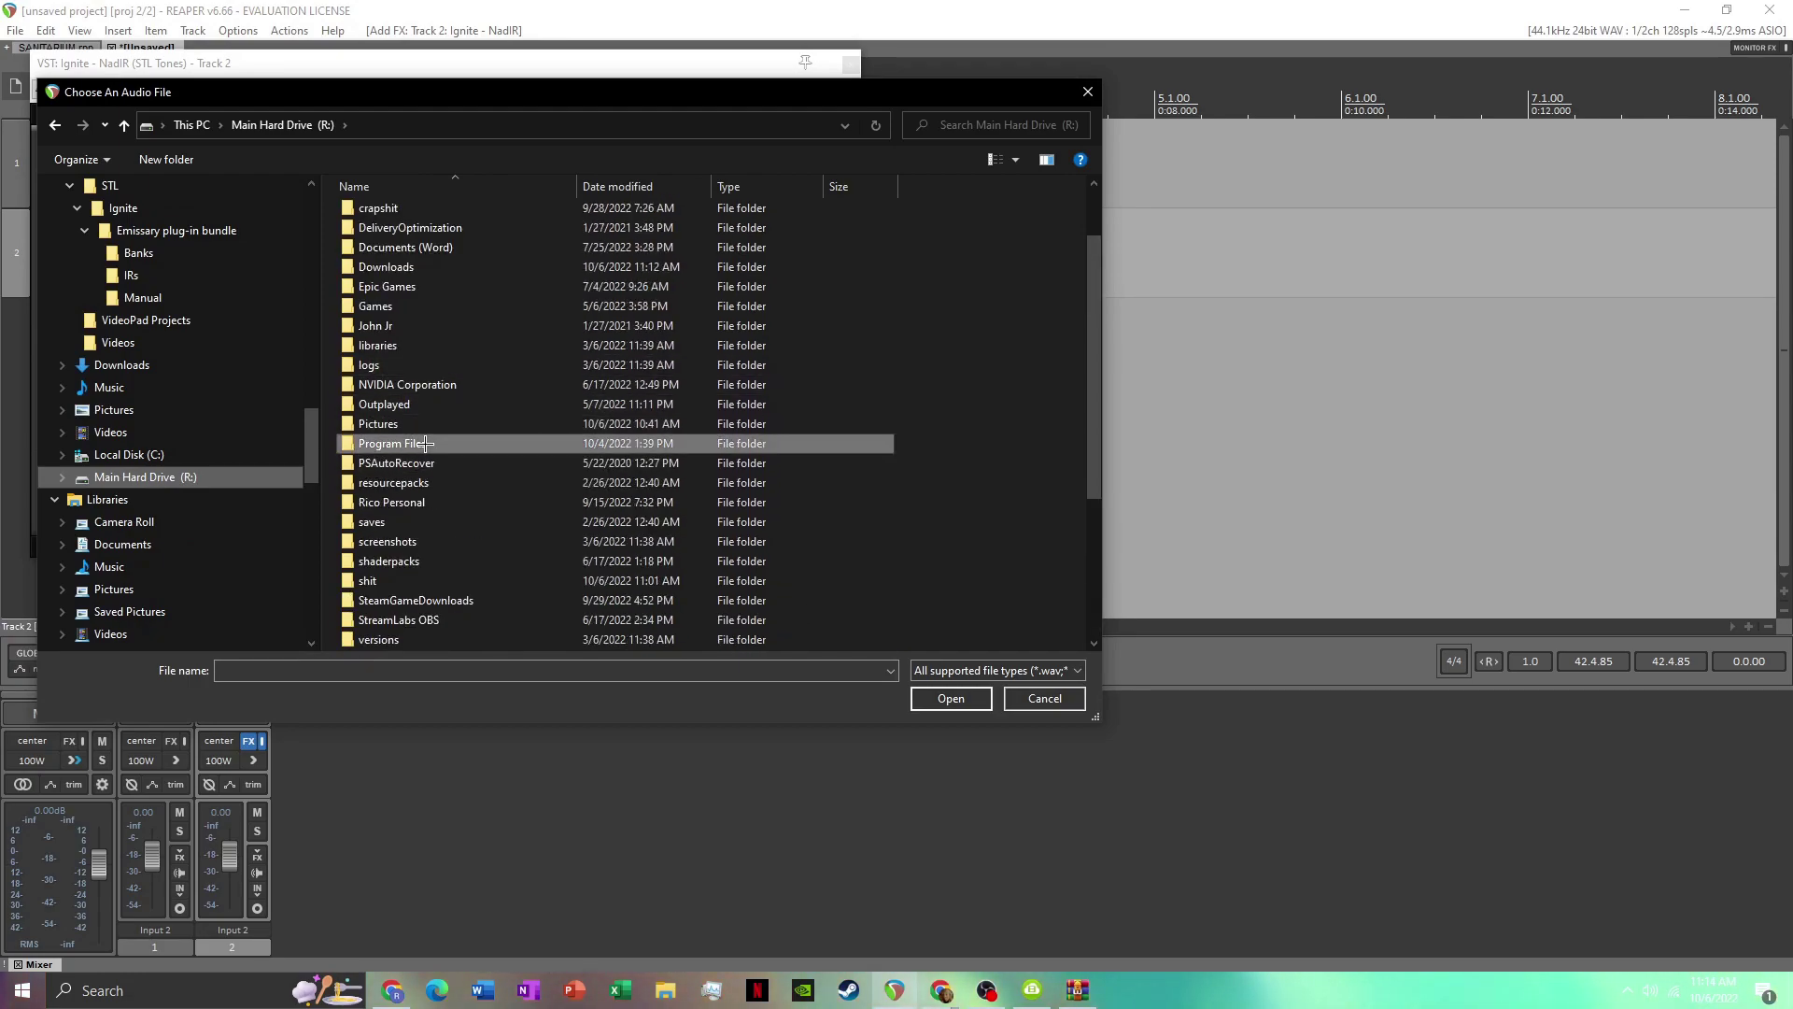
{"action": "double_click", "coordinate": [425, 443]}
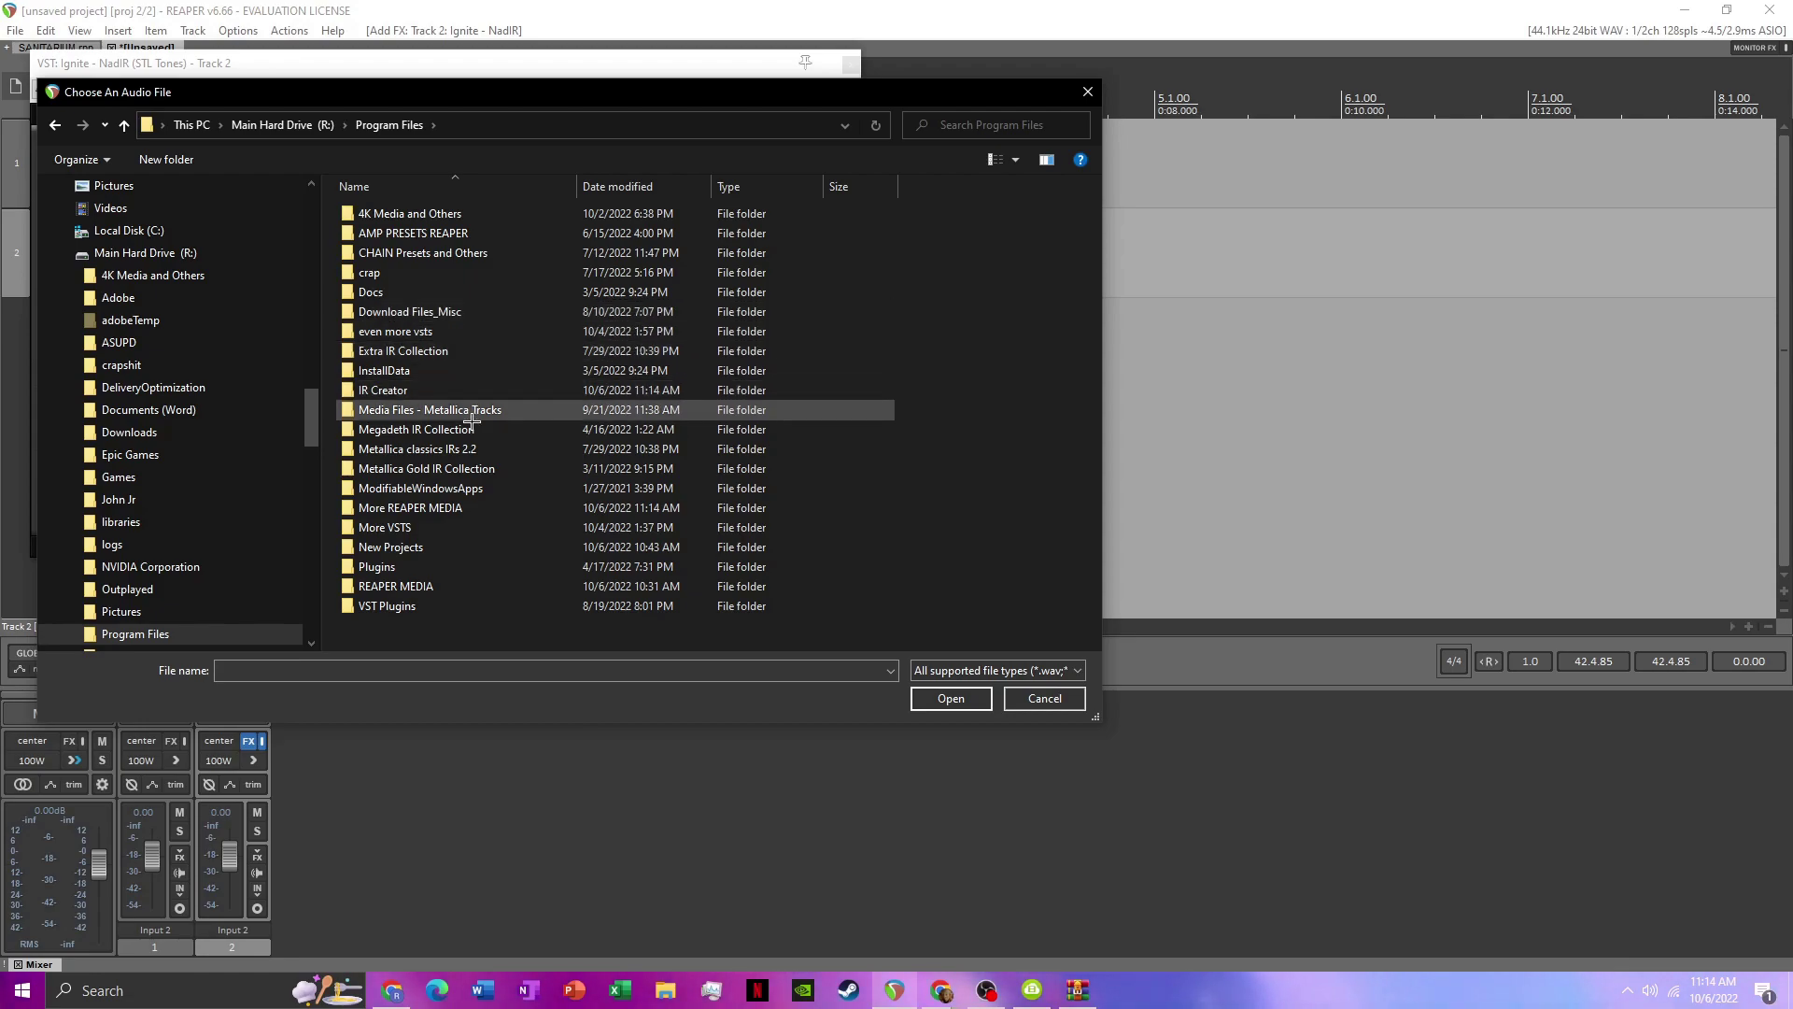
{"action": "double_click", "coordinate": [453, 392]}
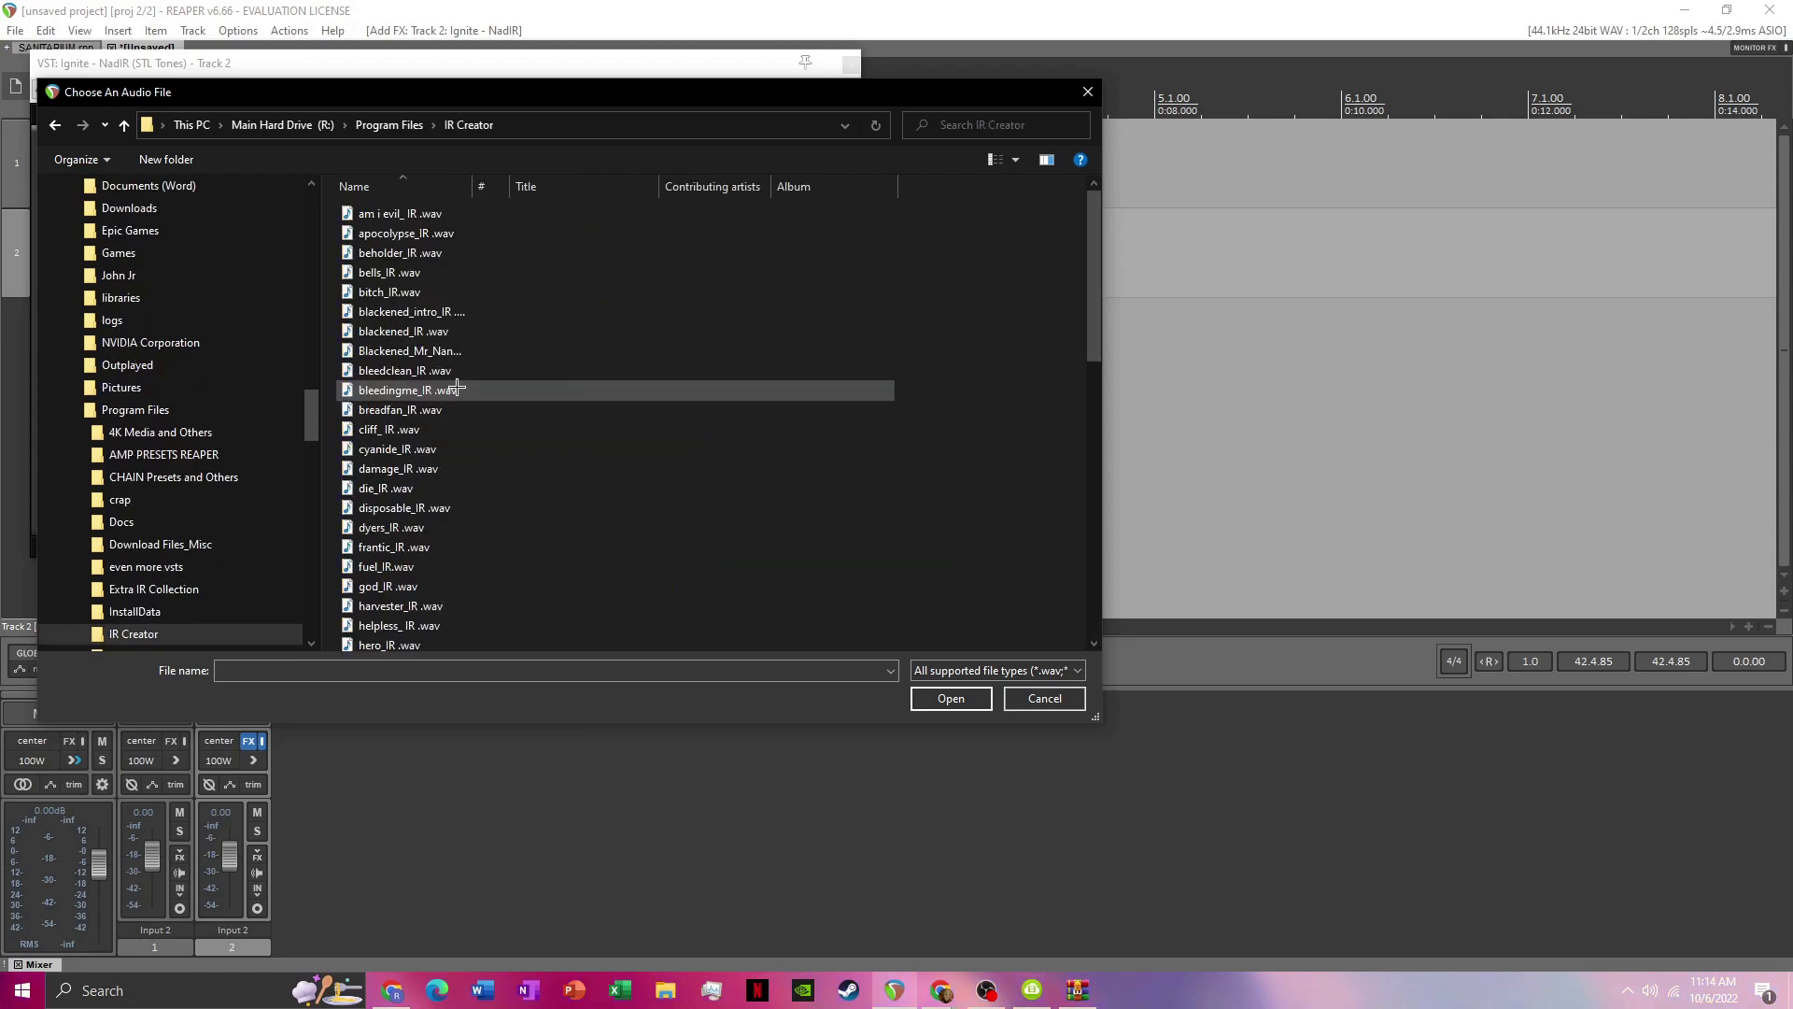
{"action": "double_click", "coordinate": [415, 469]}
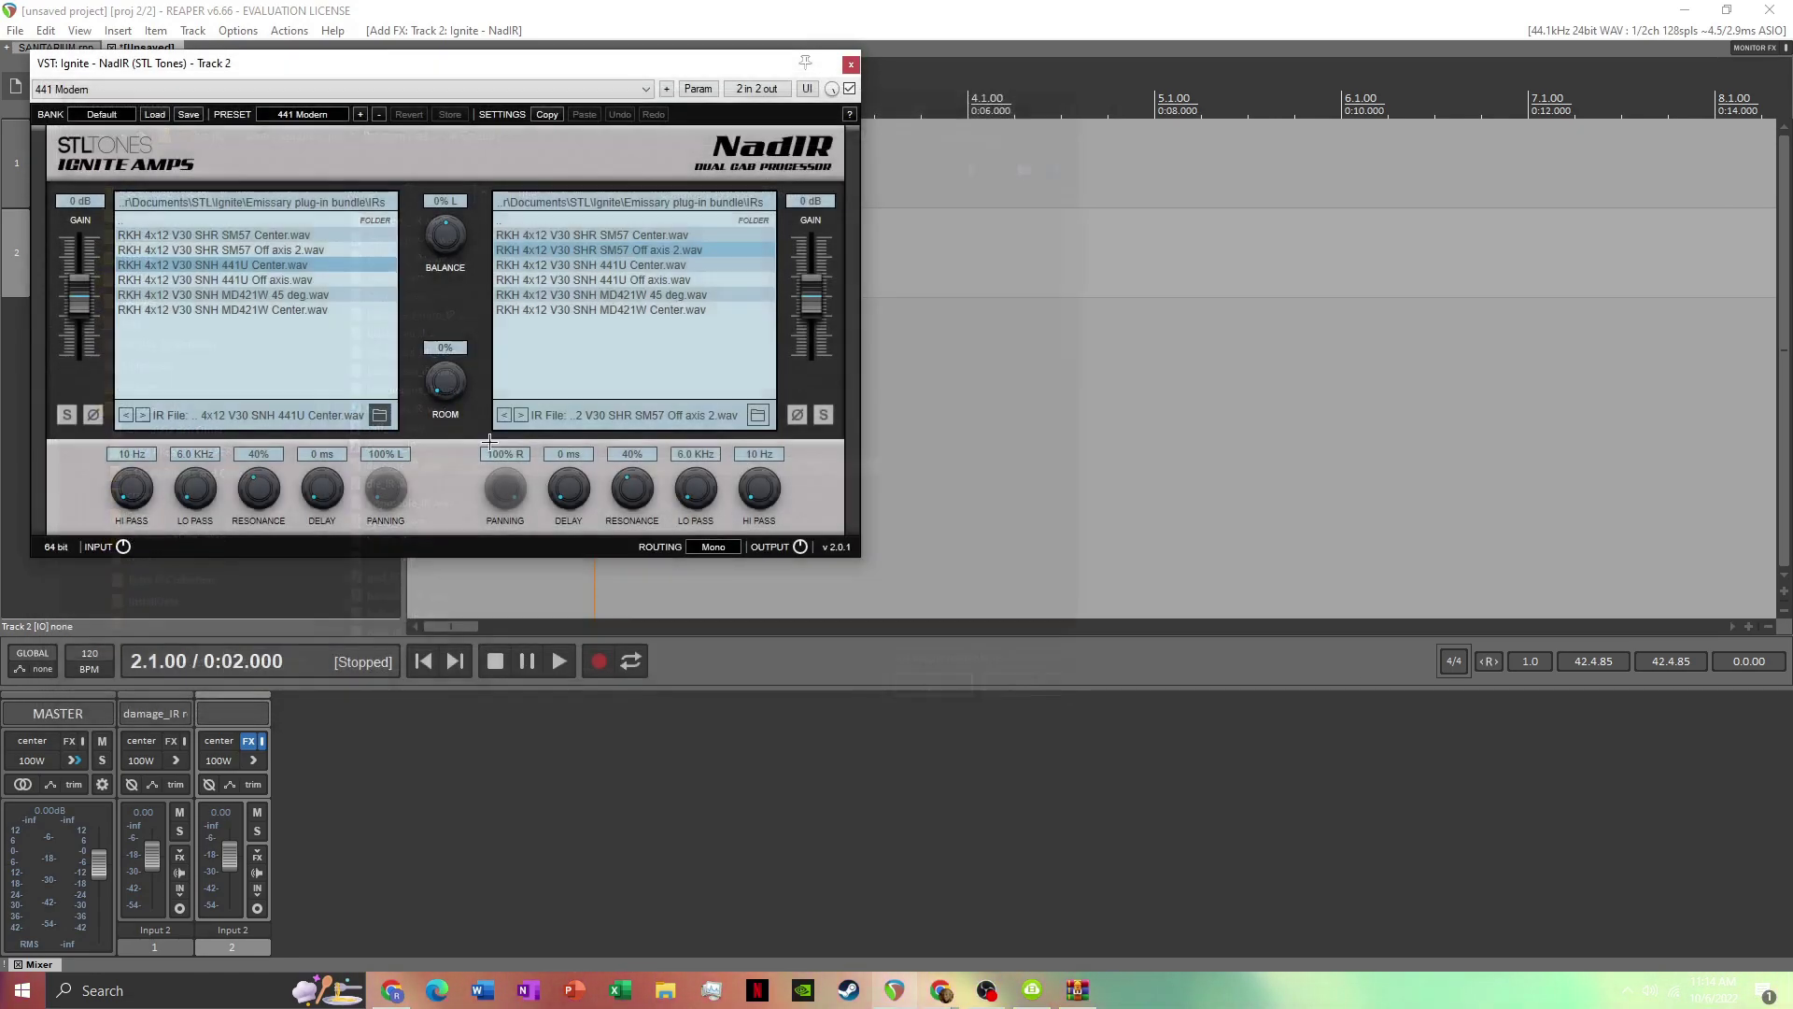
{"action": "left_click", "coordinate": [851, 65]}
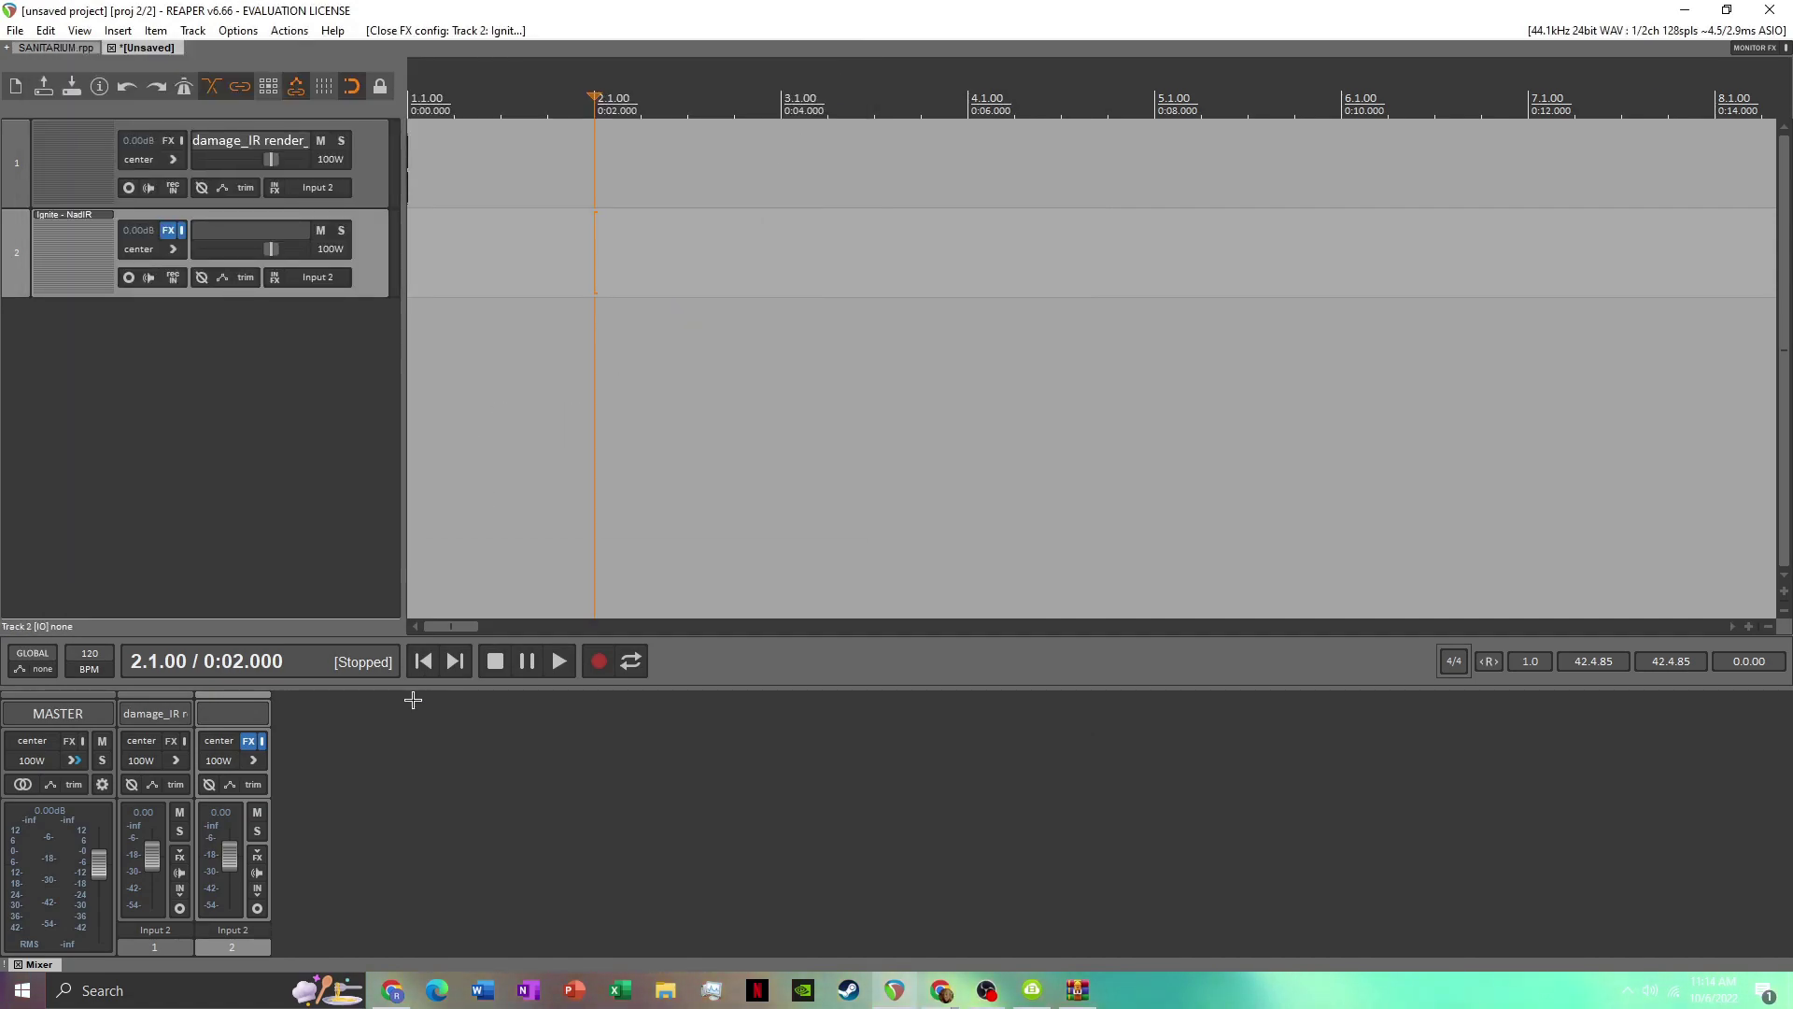